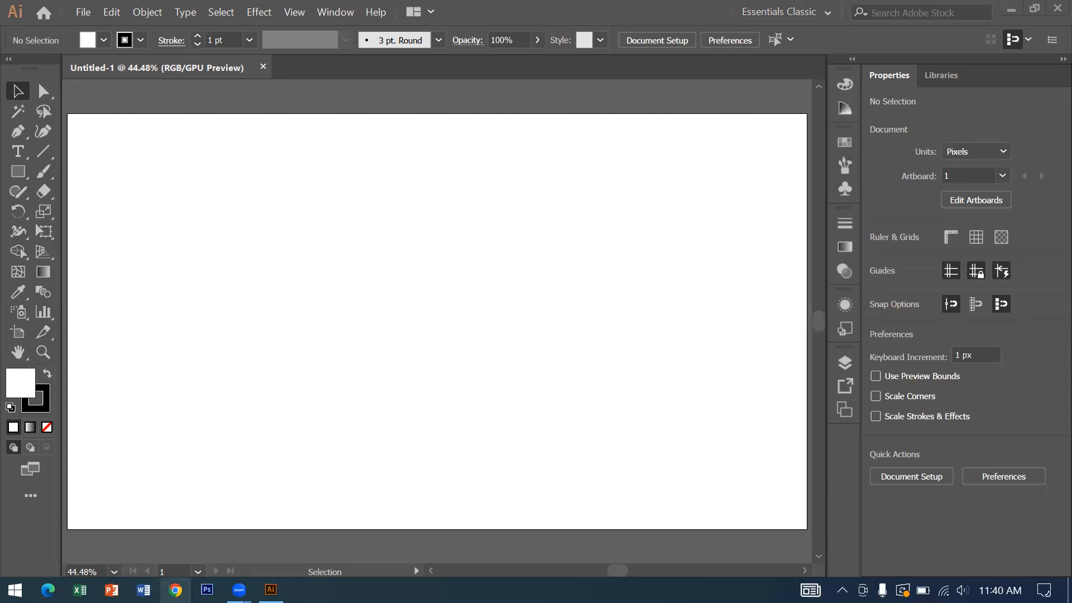
- Switch to Chrome and open the Google home page
click(175, 590)
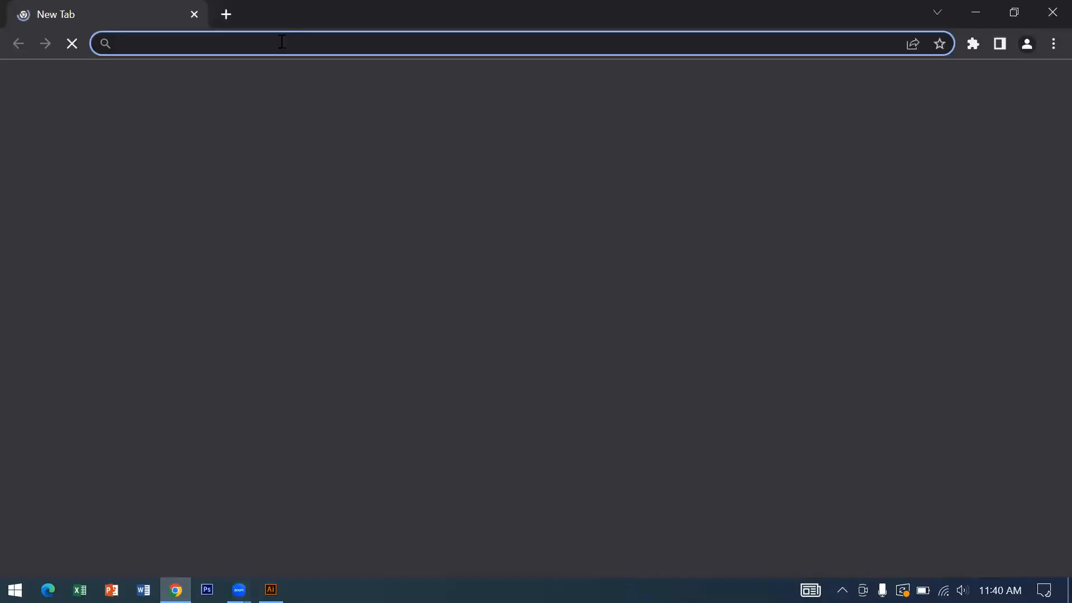
click(282, 43)
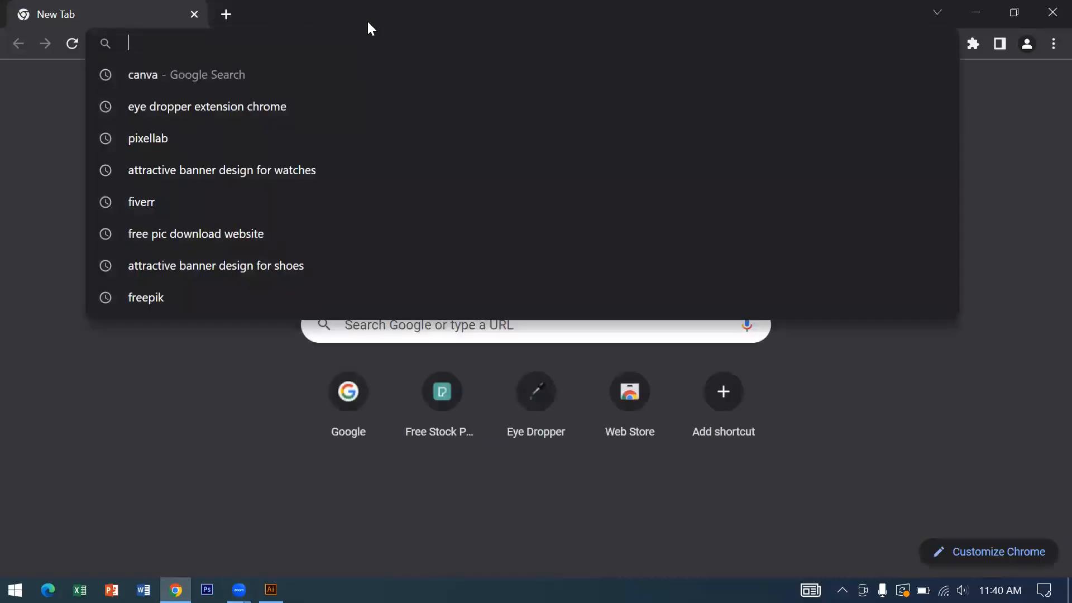
text(goog)
key(Return)
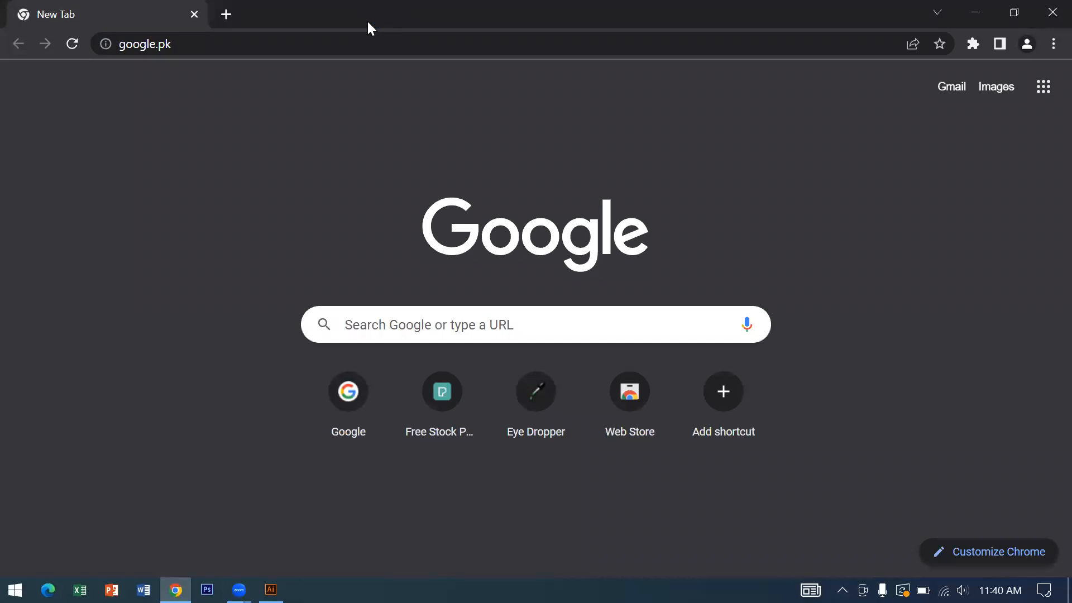
- Search Google for "mascot logo design" and show the image results
text(mascot logo)
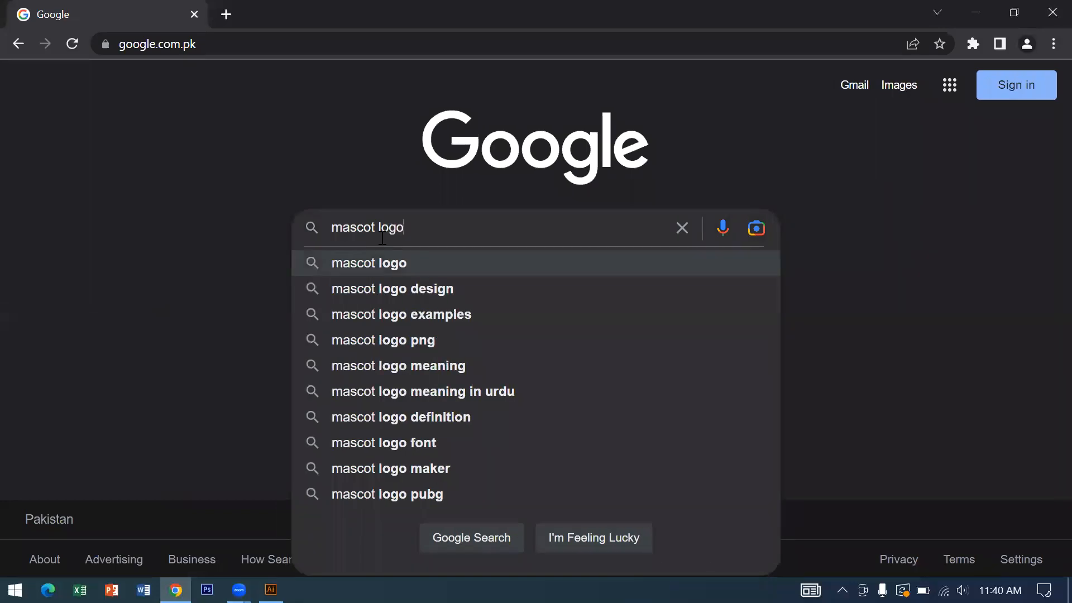
key(Down)
key(Return)
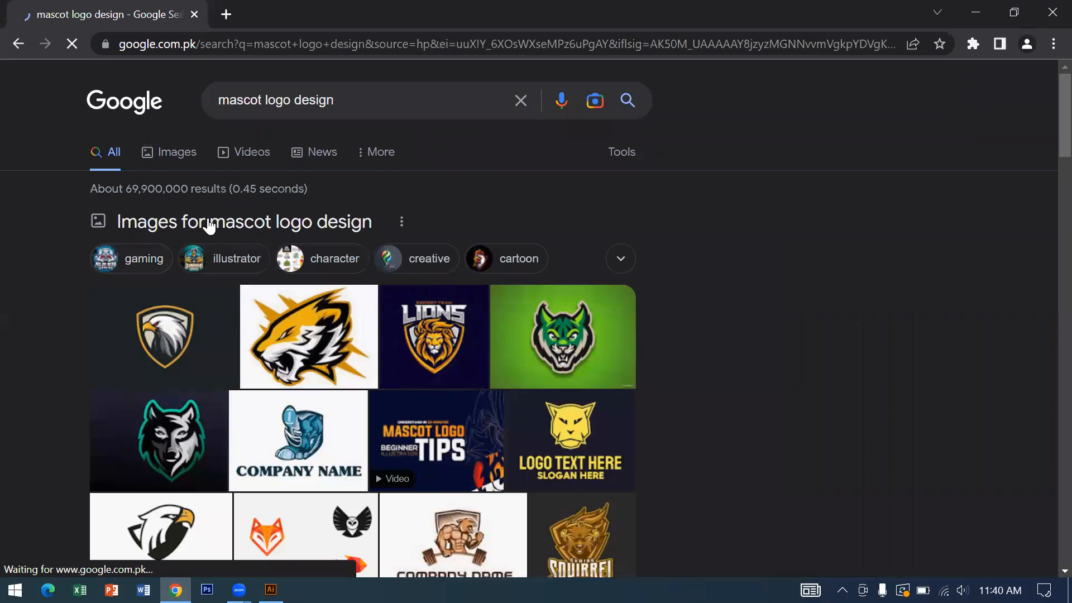
click(187, 152)
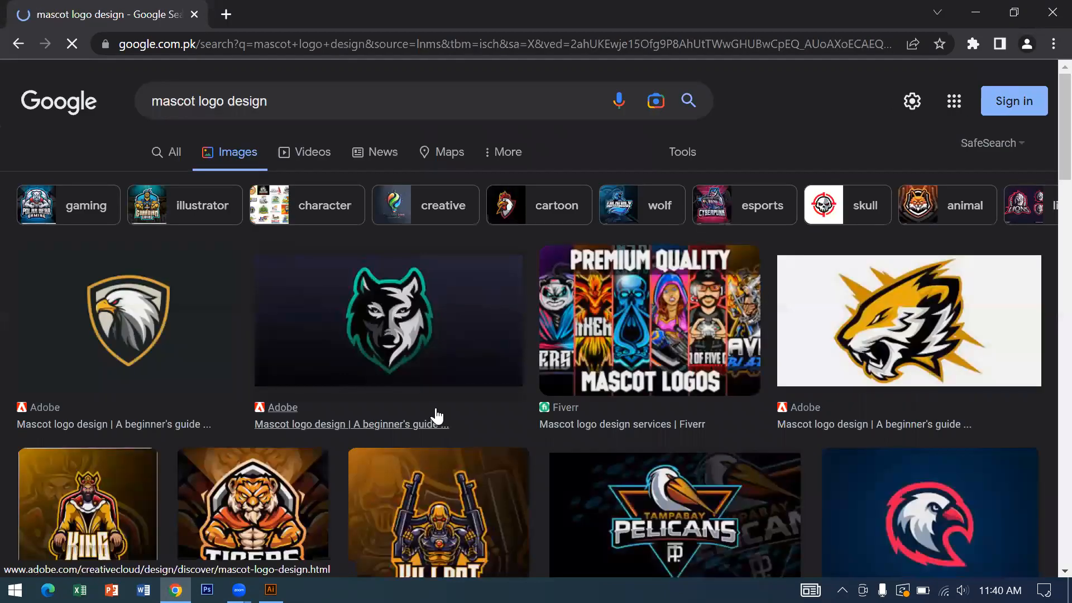
- Preview the DesignMantic eagle logo from the mascot results and open the related falcon logo with the orange crescent
scroll(437, 415, down, 1)
scroll(437, 416, down, 3)
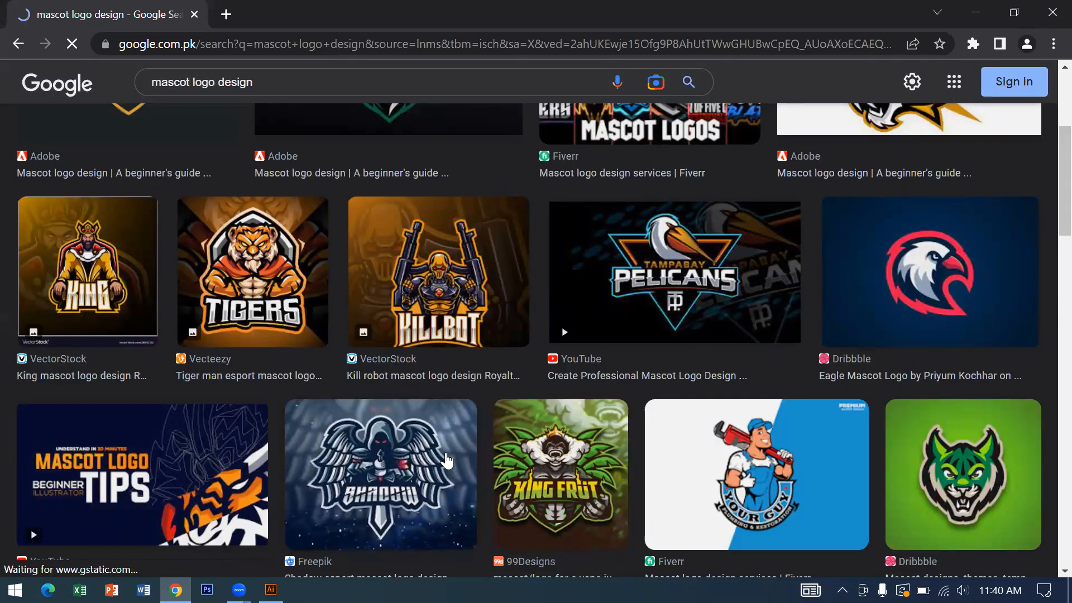
scroll(438, 463, down, 3)
scroll(438, 464, down, 3)
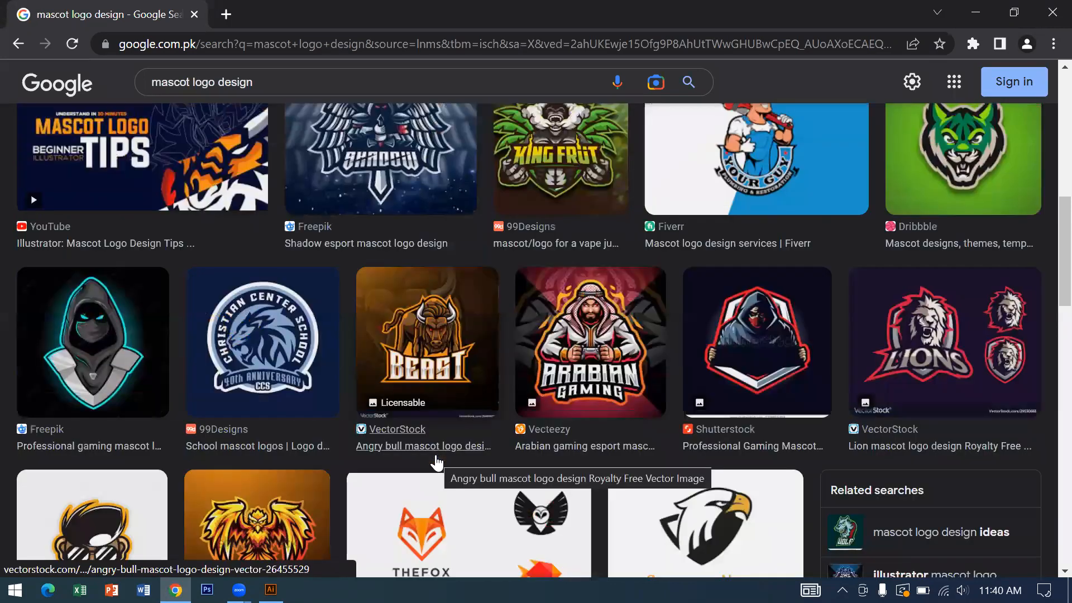
scroll(437, 464, down, 2)
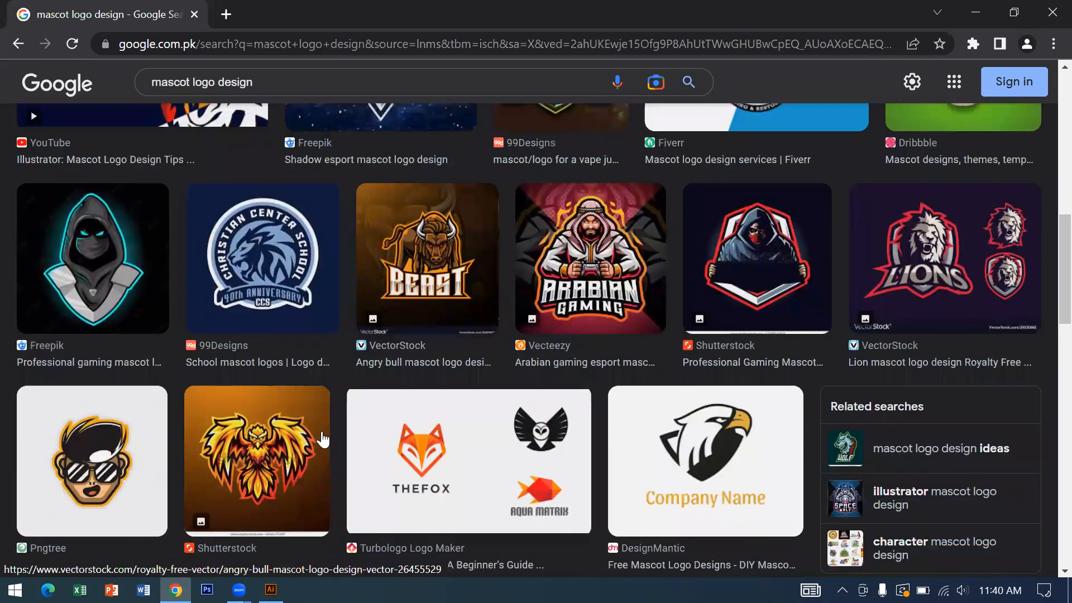
click(629, 435)
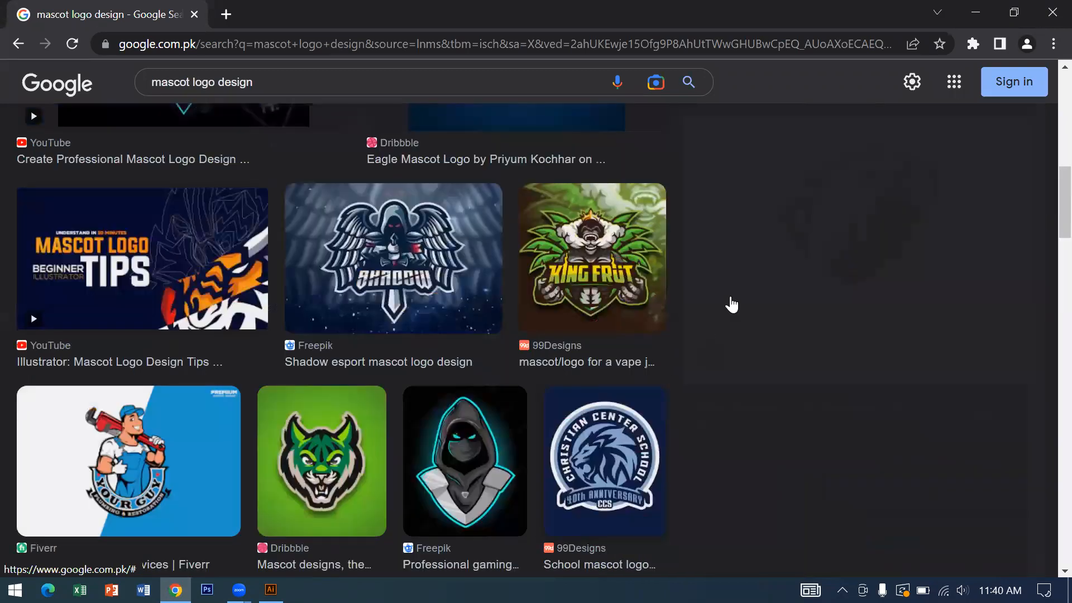
scroll(850, 369, down, 6)
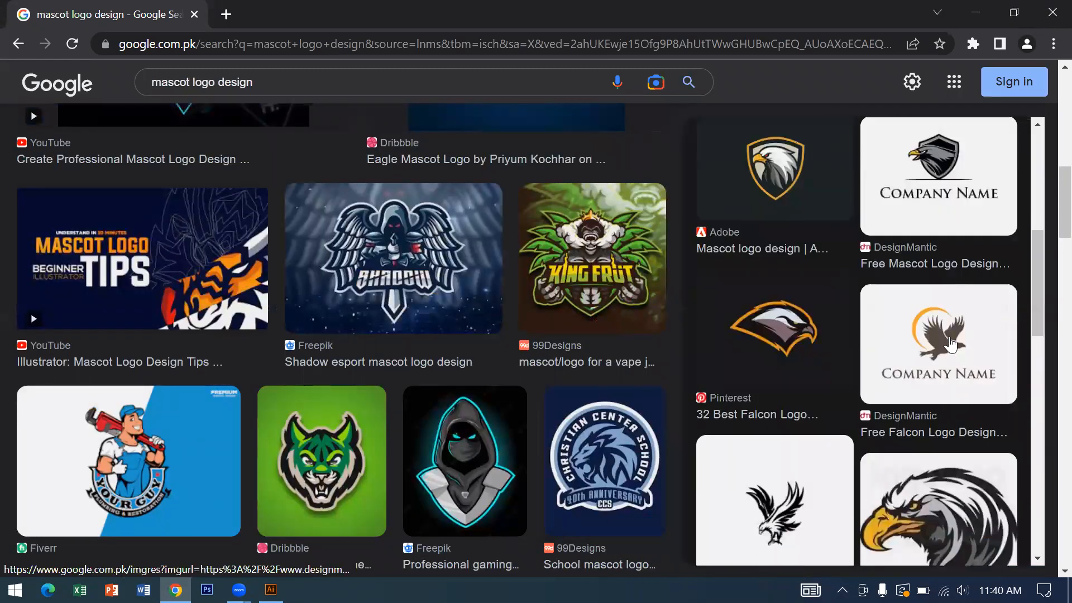
click(864, 330)
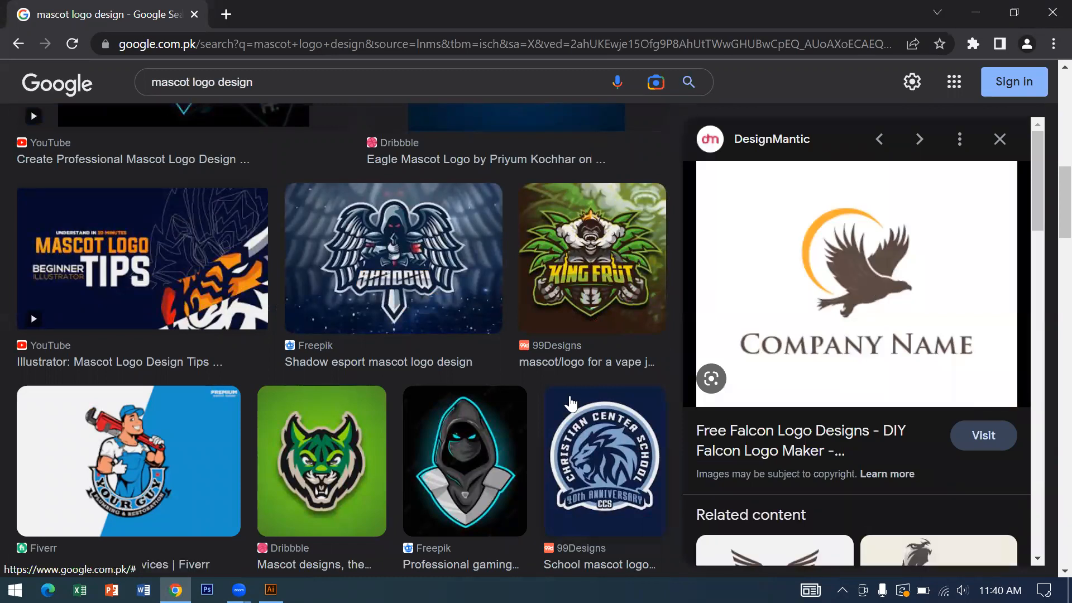
- Look through more mascot logo results and refine the image search to "basic mascot logo design"
scroll(570, 403, down, 3)
scroll(570, 403, down, 5)
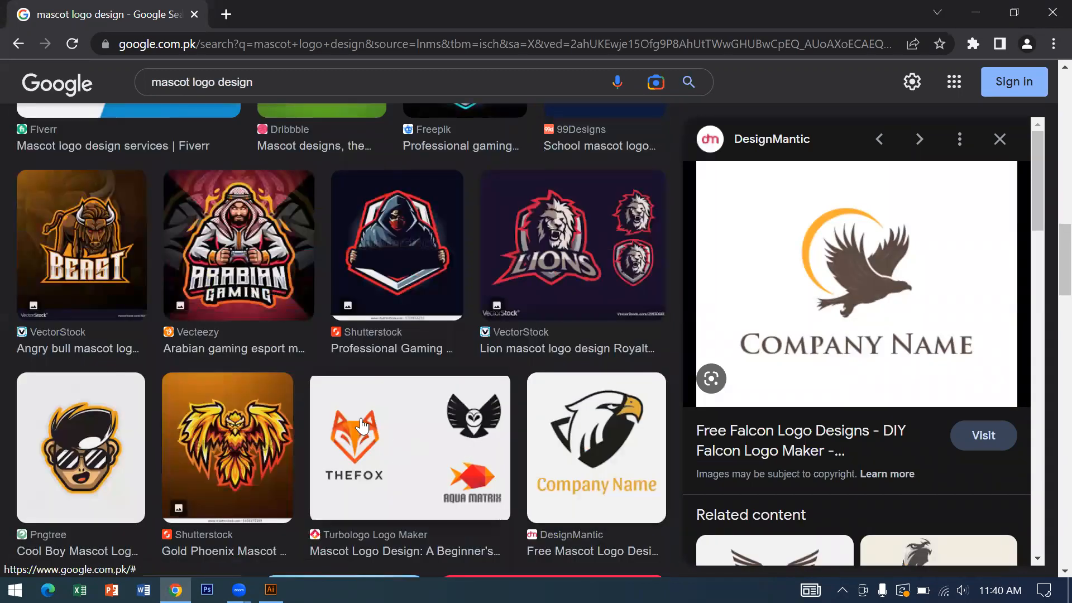
scroll(547, 411, down, 4)
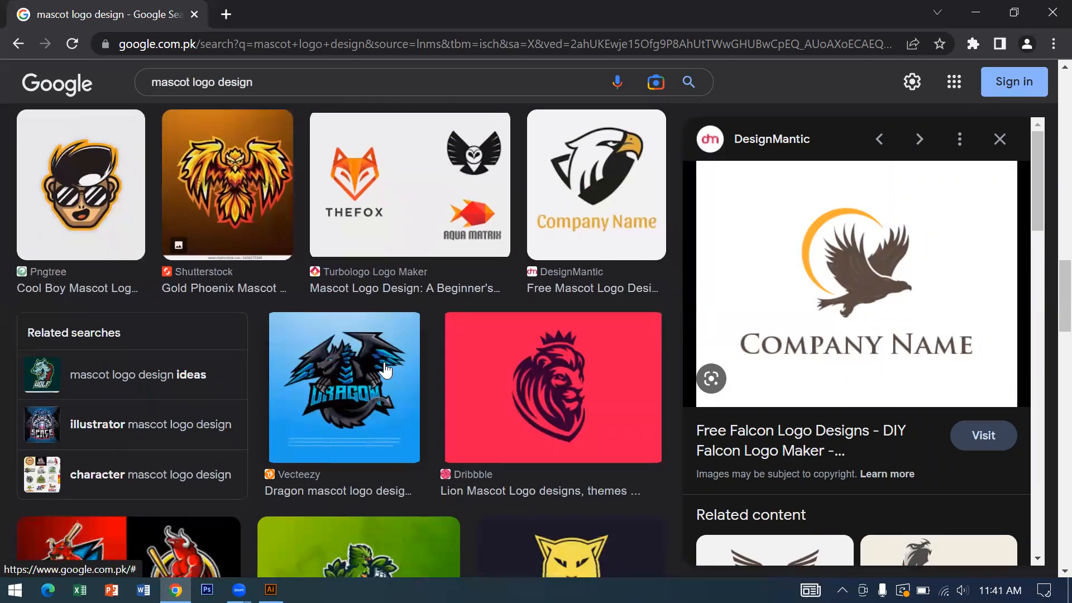
scroll(558, 391, down, 3)
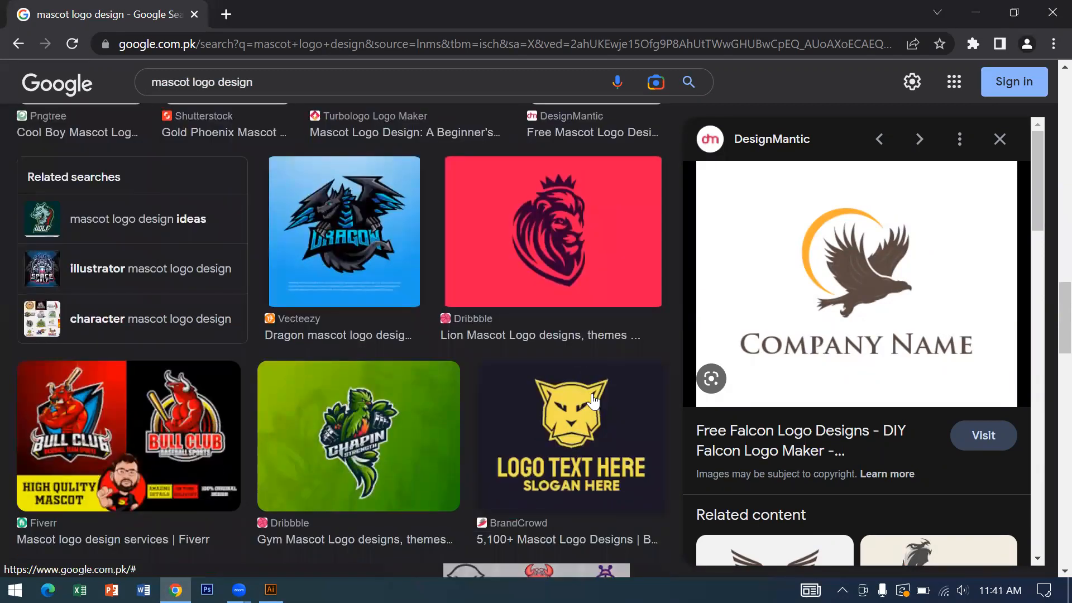
scroll(592, 401, down, 5)
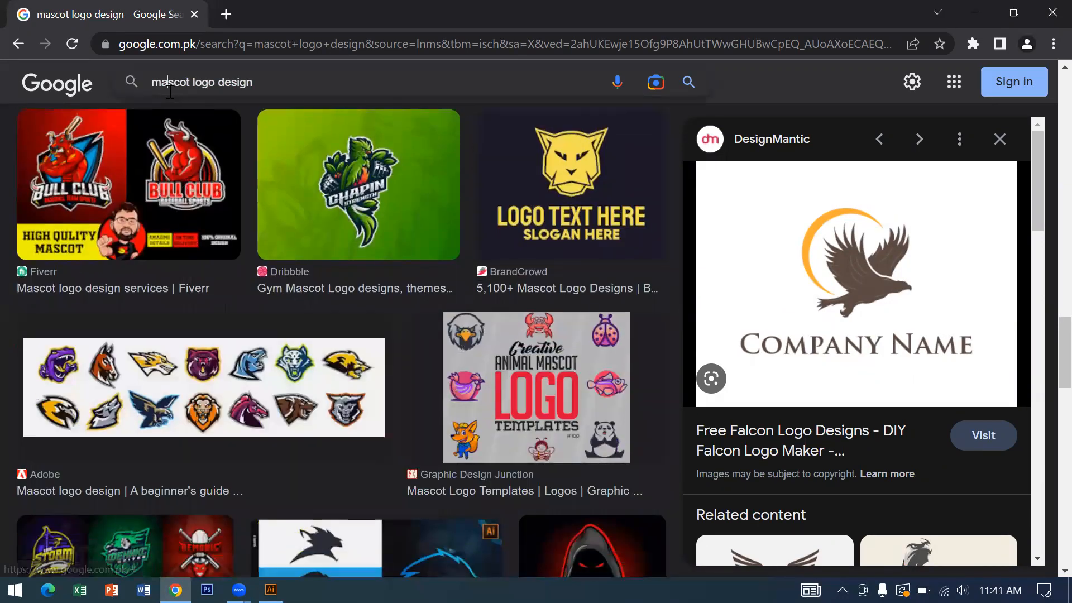
click(169, 91)
text(basic)
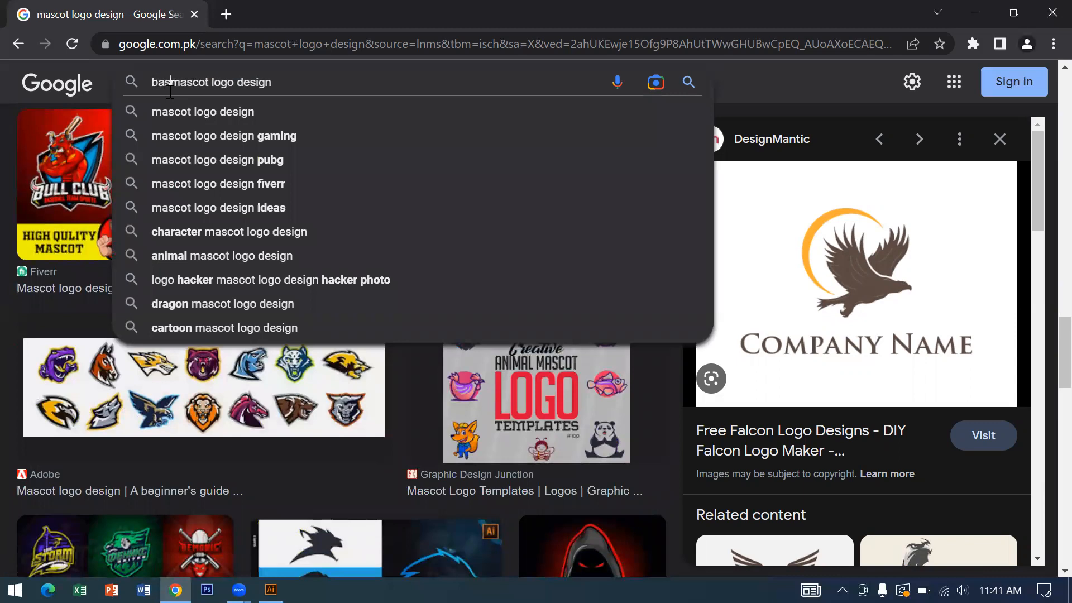
key(Return)
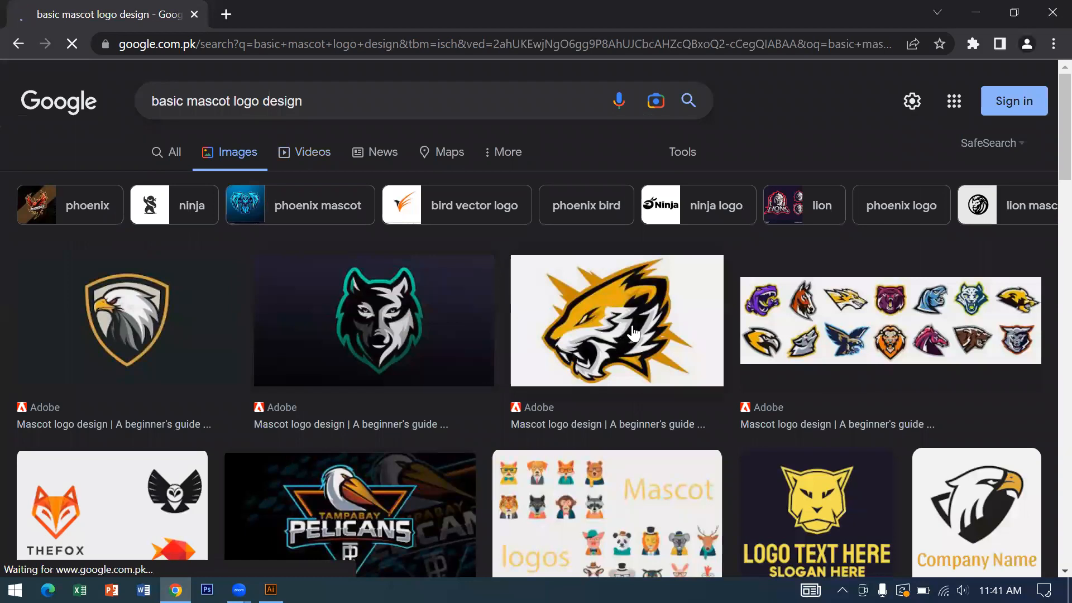
- Examine the basic mascot logo image results for example characters, animals and lettering styles
scroll(653, 364, down, 3)
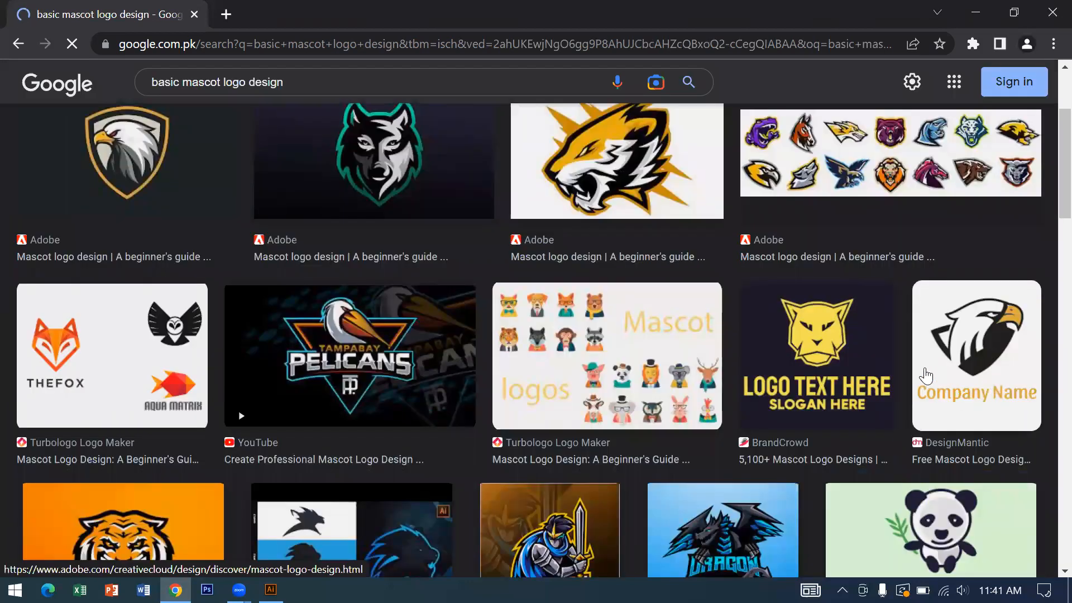
scroll(927, 374, down, 1)
scroll(940, 378, down, 3)
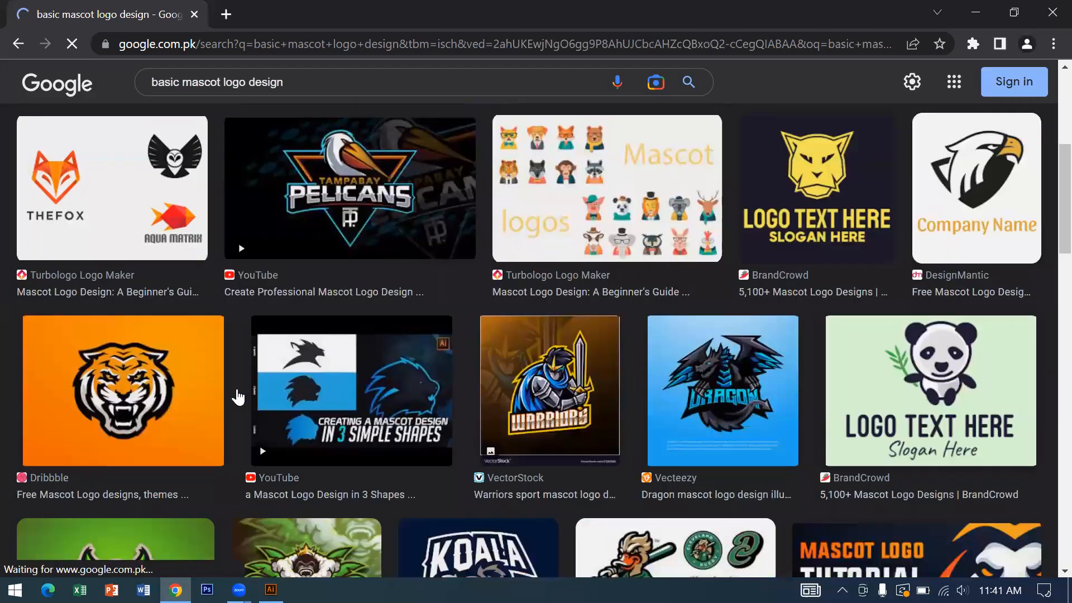
scroll(212, 402, down, 3)
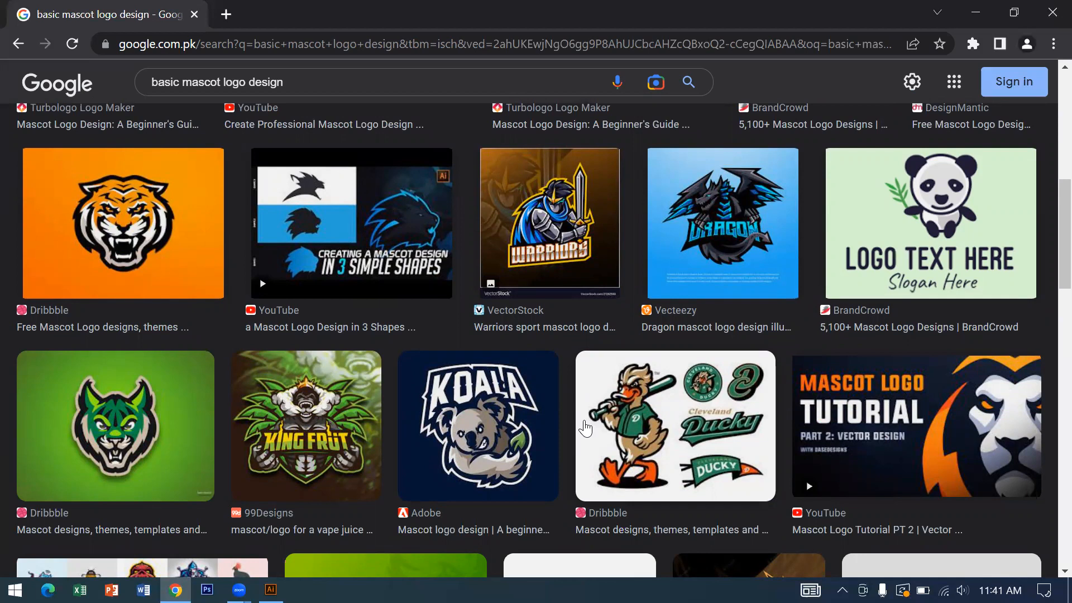
scroll(584, 425, down, 1)
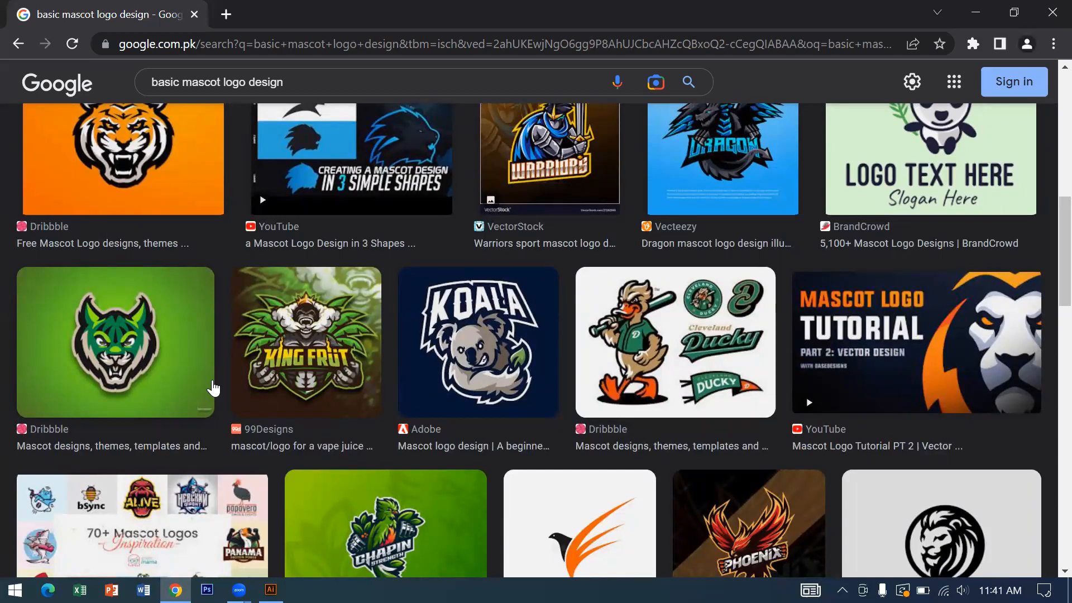
scroll(214, 386, down, 3)
scroll(213, 386, down, 3)
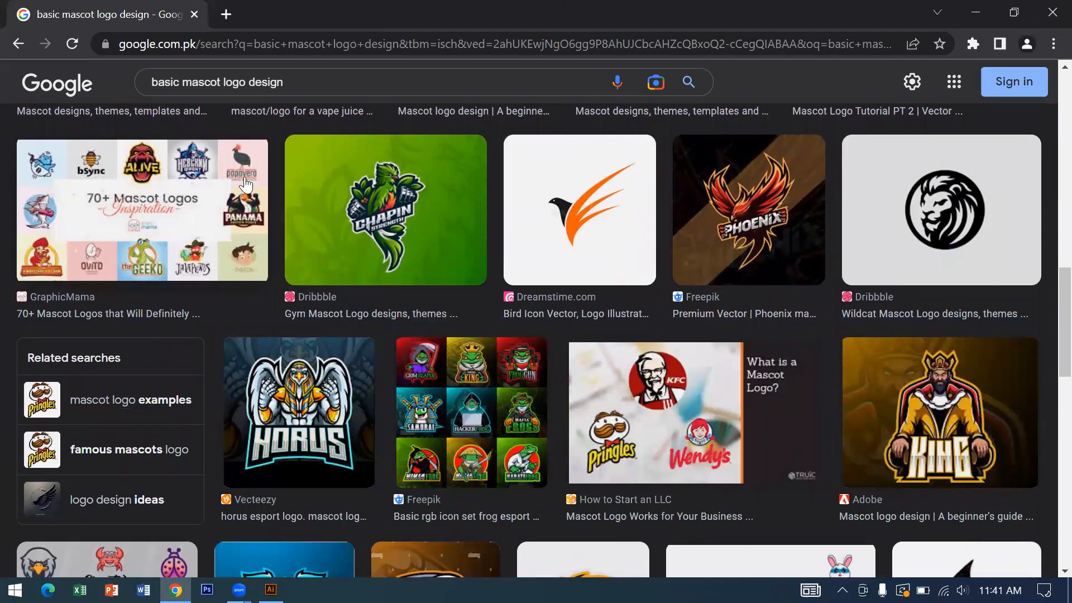
scroll(241, 184, up, 9)
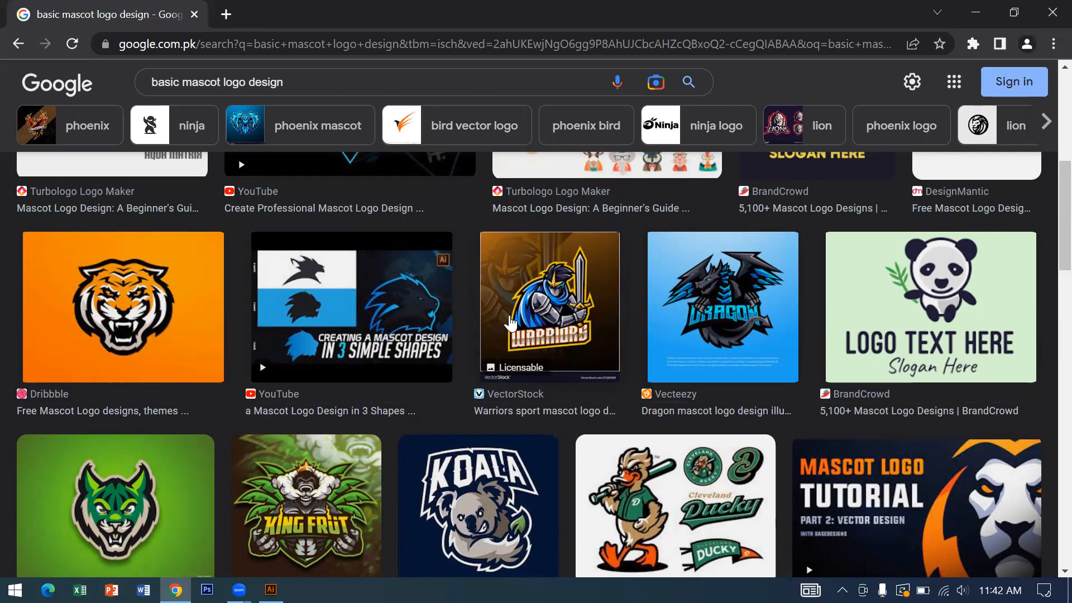
- Filter the mascot logo images by "ninja" and look over the ninja designs
click(192, 125)
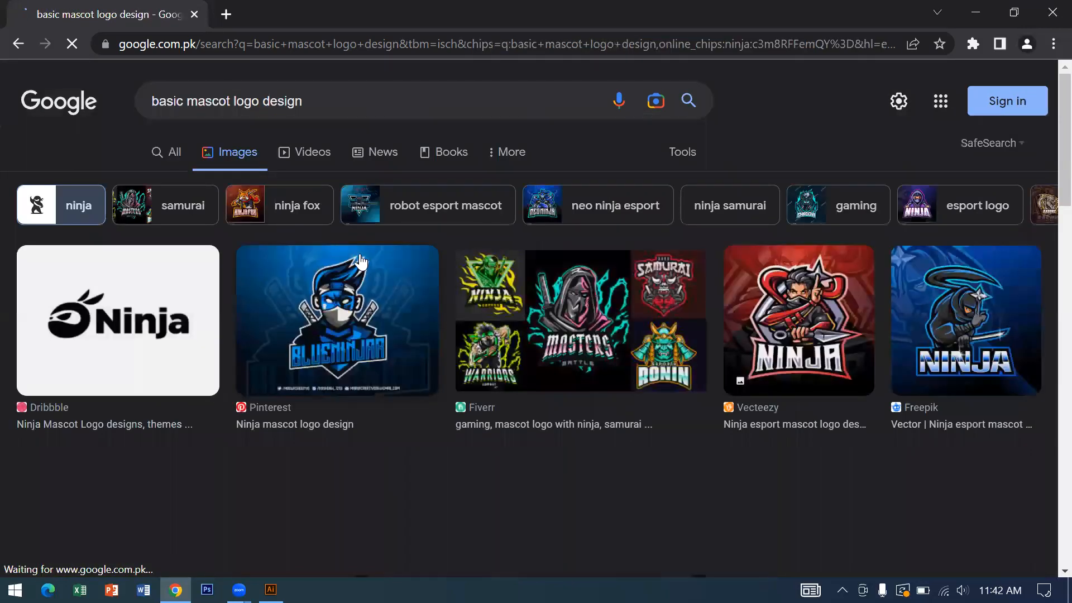
scroll(338, 339, down, 4)
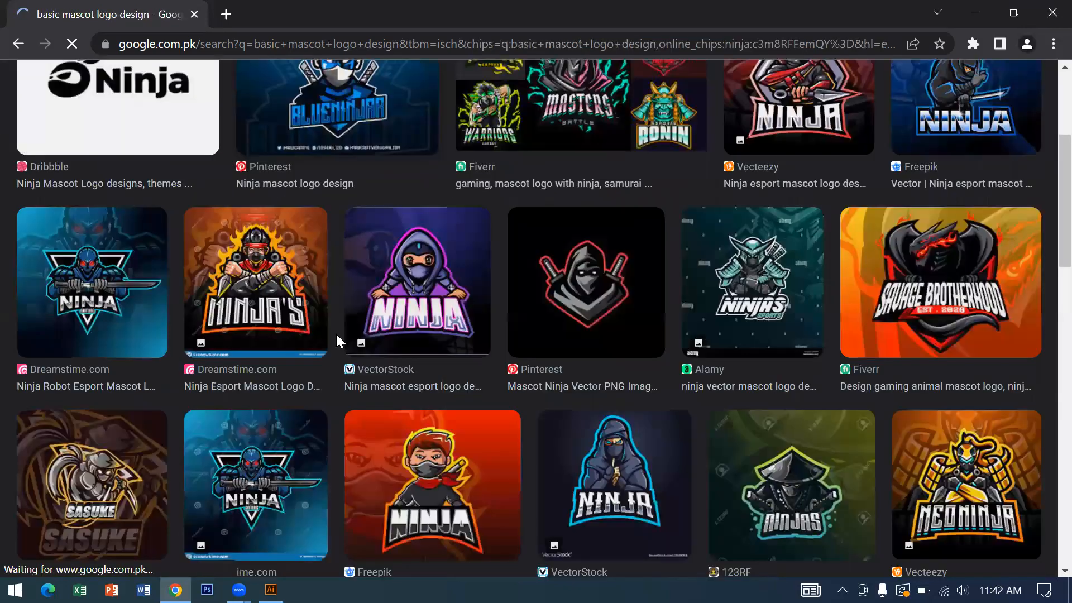
scroll(337, 341, up, 4)
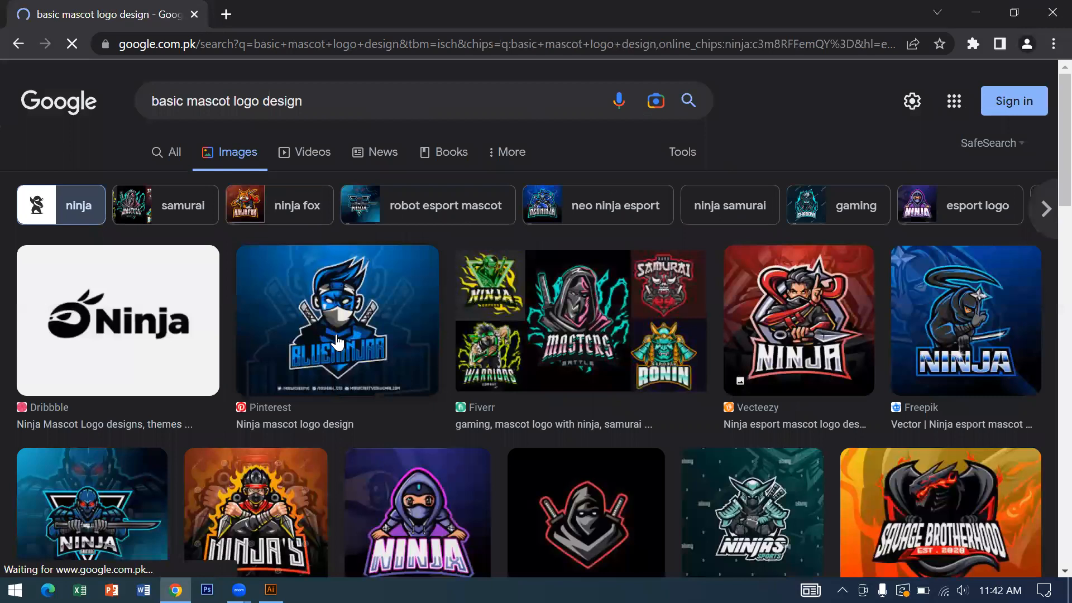
scroll(336, 335, down, 2)
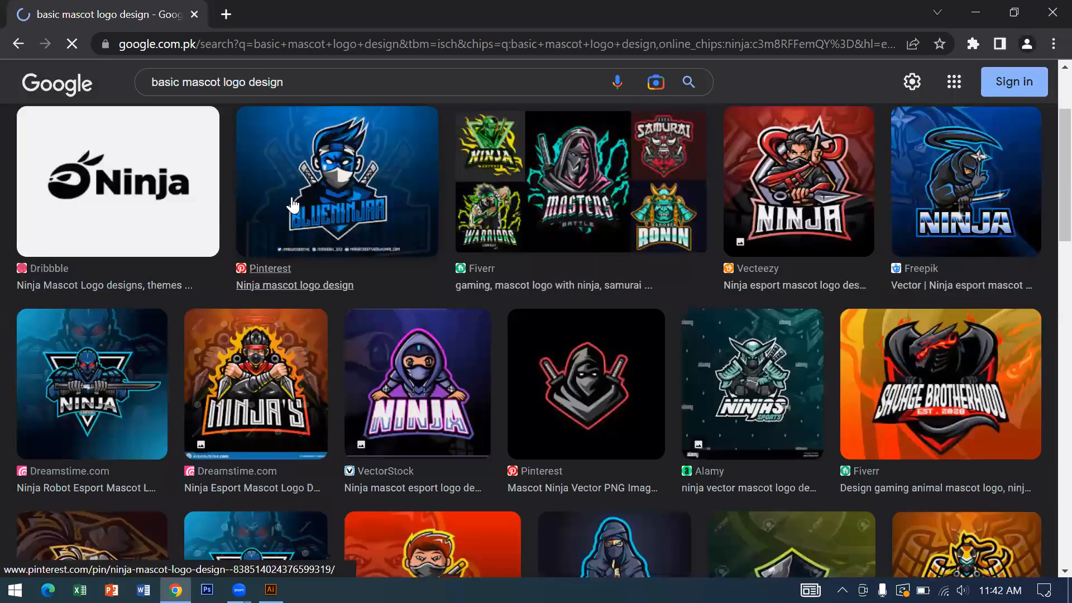
scroll(294, 209, up, 2)
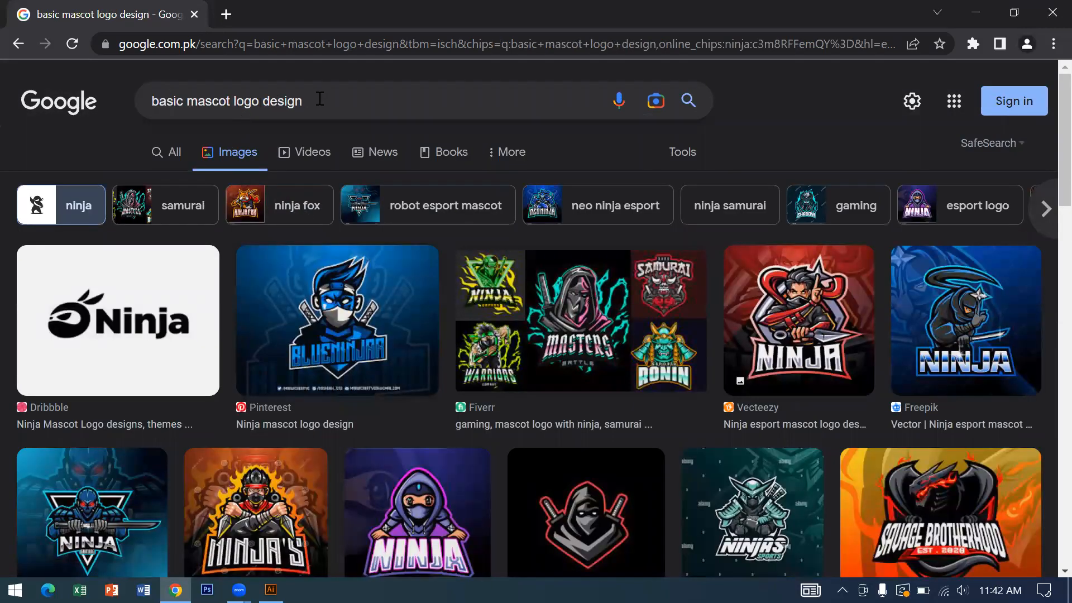
- Replace the image search query with "sketch for logo design" and run the search
click(161, 96)
key(ctrl+a)
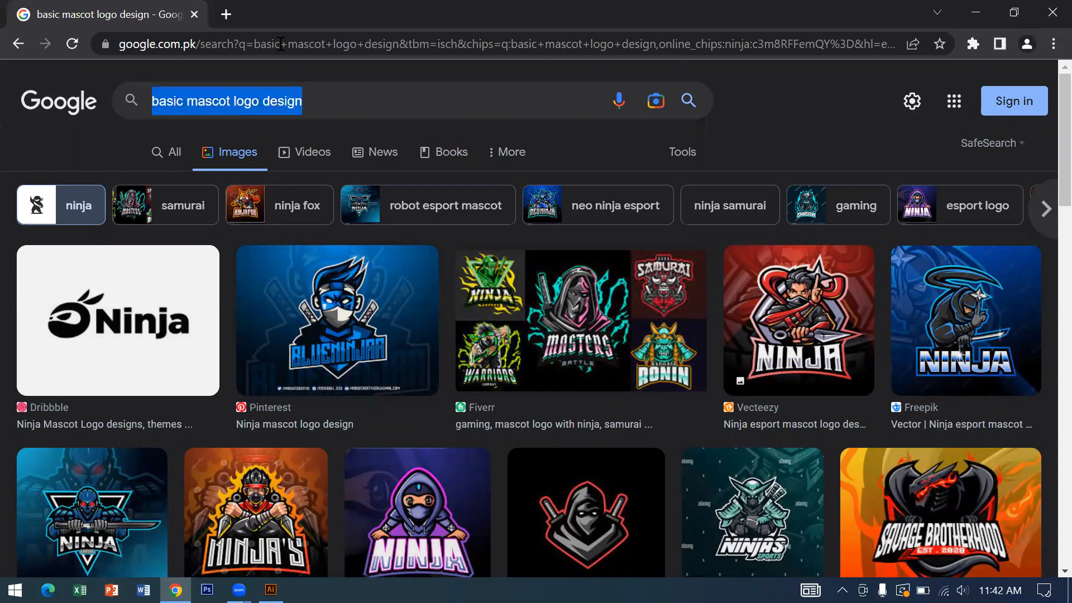
text(sketch for )
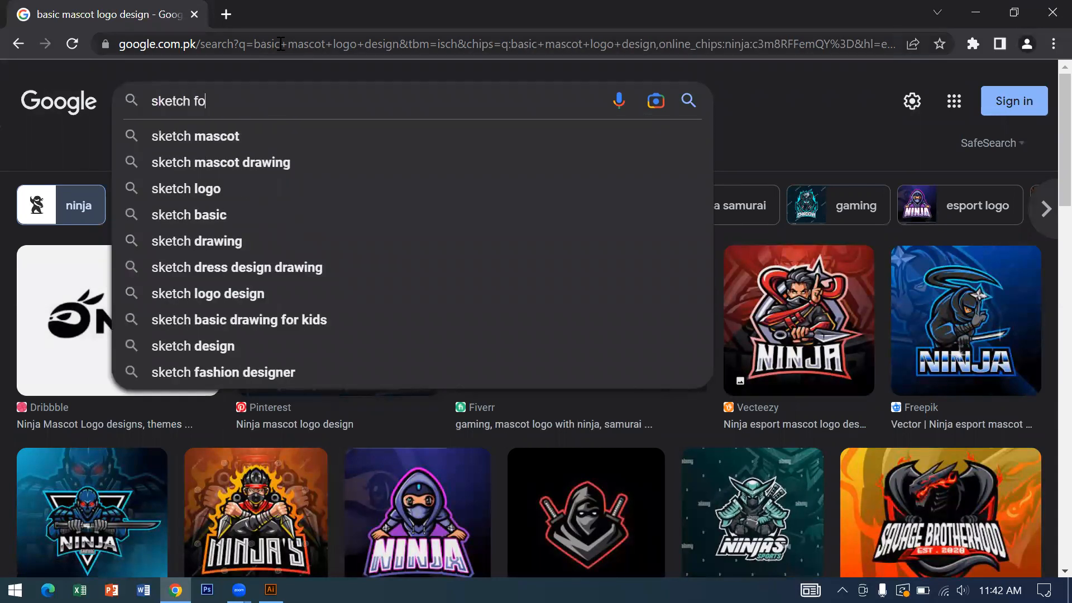
text(logo)
key(Down)
key(Down)
key(Return)
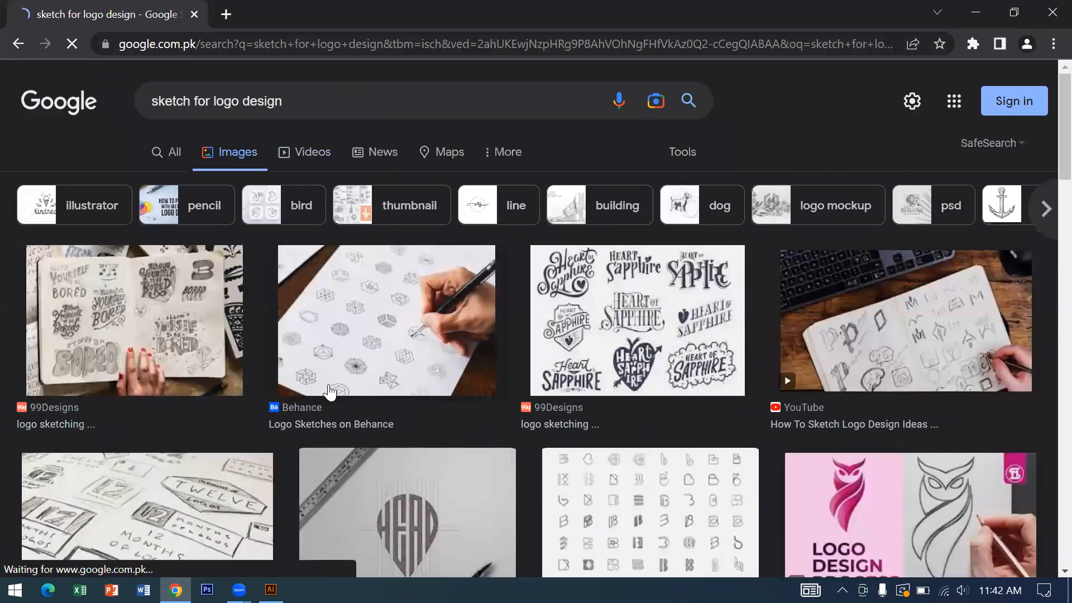
- Preview the 99Designs image of "Make Please" lettering sketches from the logo sketch results
scroll(330, 393, down, 1)
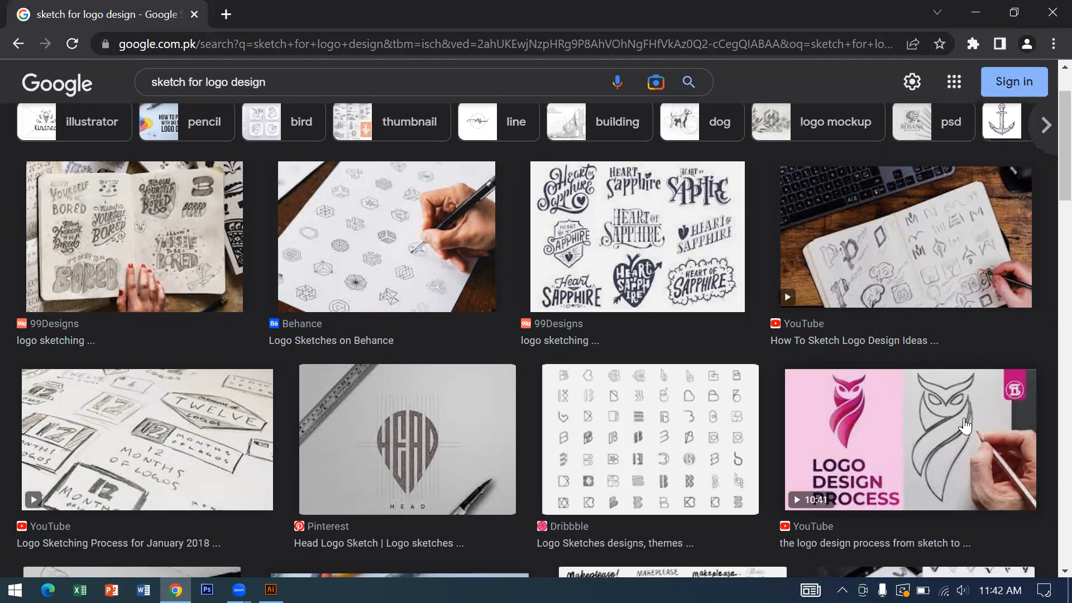
scroll(861, 429, down, 3)
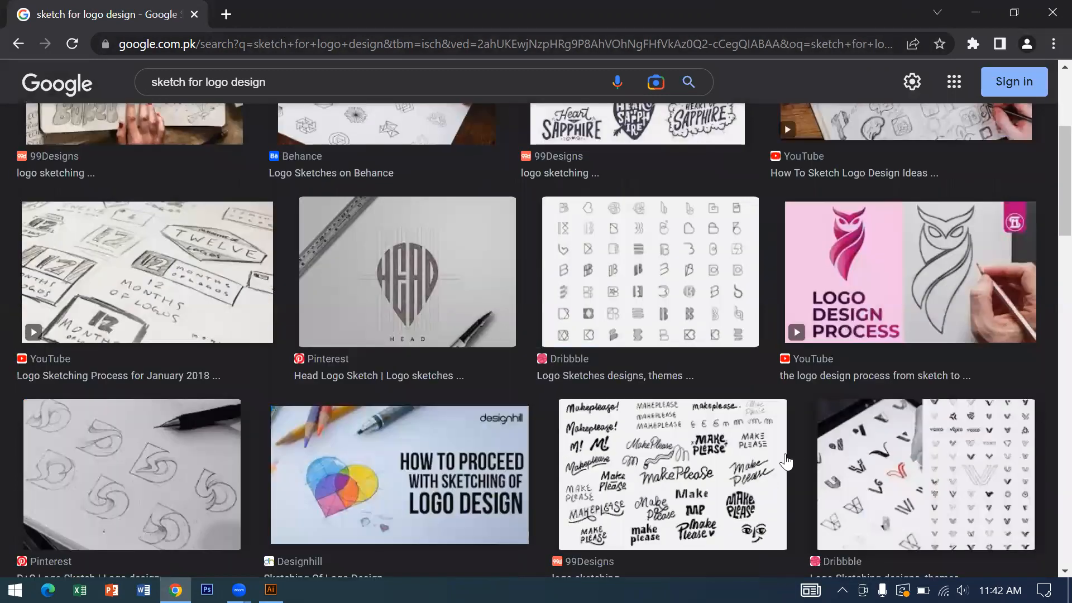
click(596, 472)
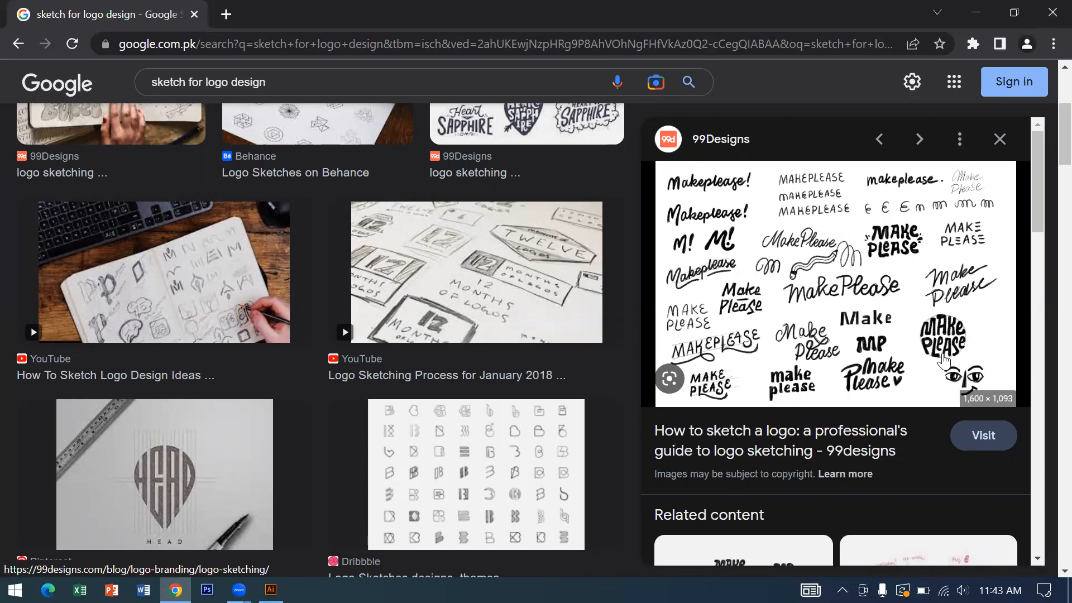
- Browse further through the logo sketch results and preview the YesImaDesigner image of hand-drawn badge logos
scroll(943, 362, down, 1)
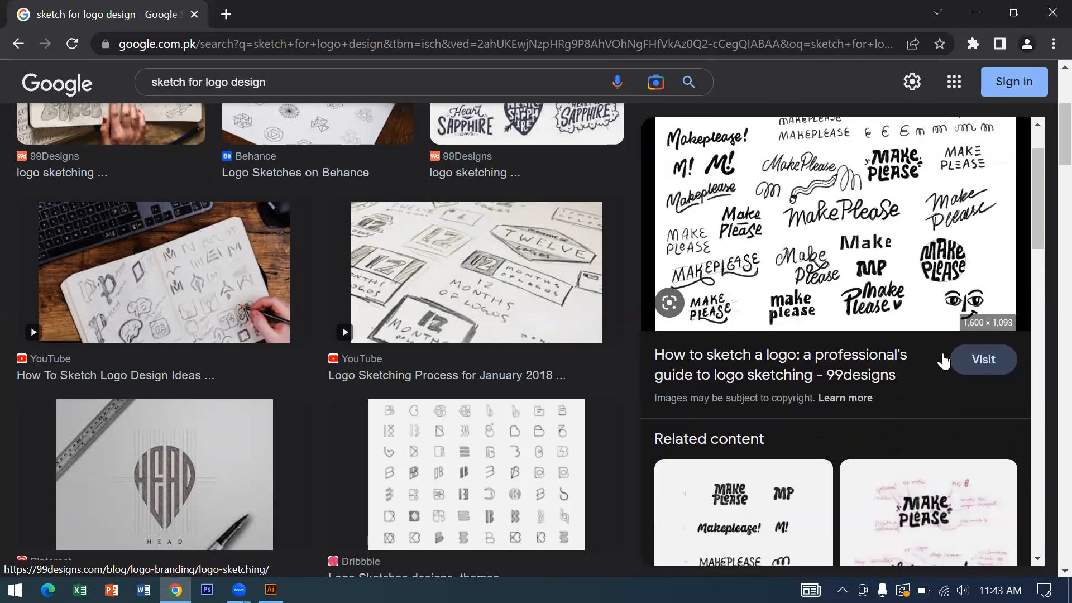
scroll(251, 361, down, 2)
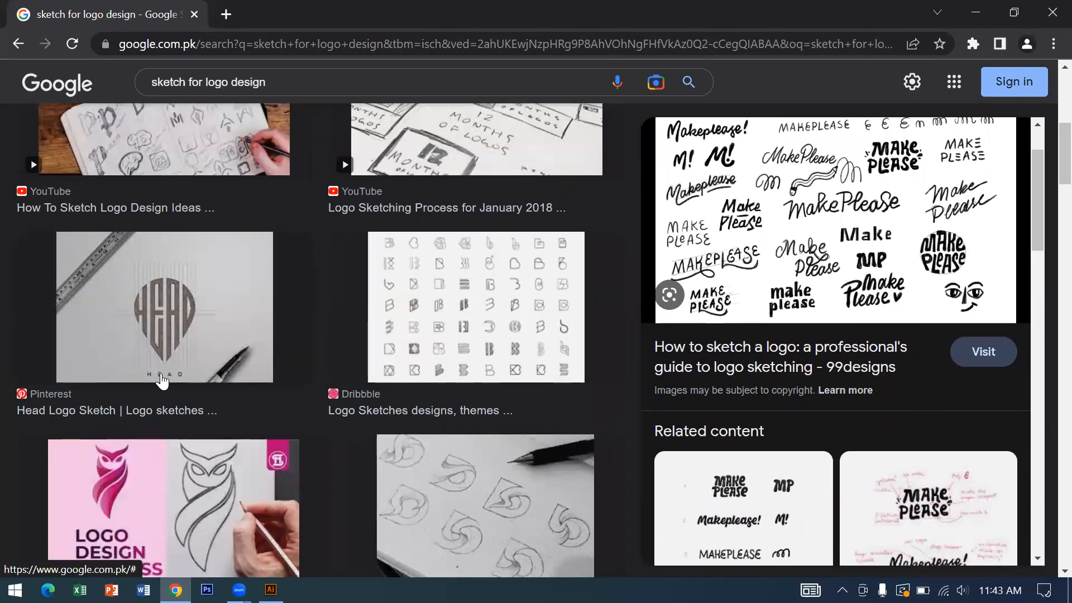
scroll(229, 377, down, 3)
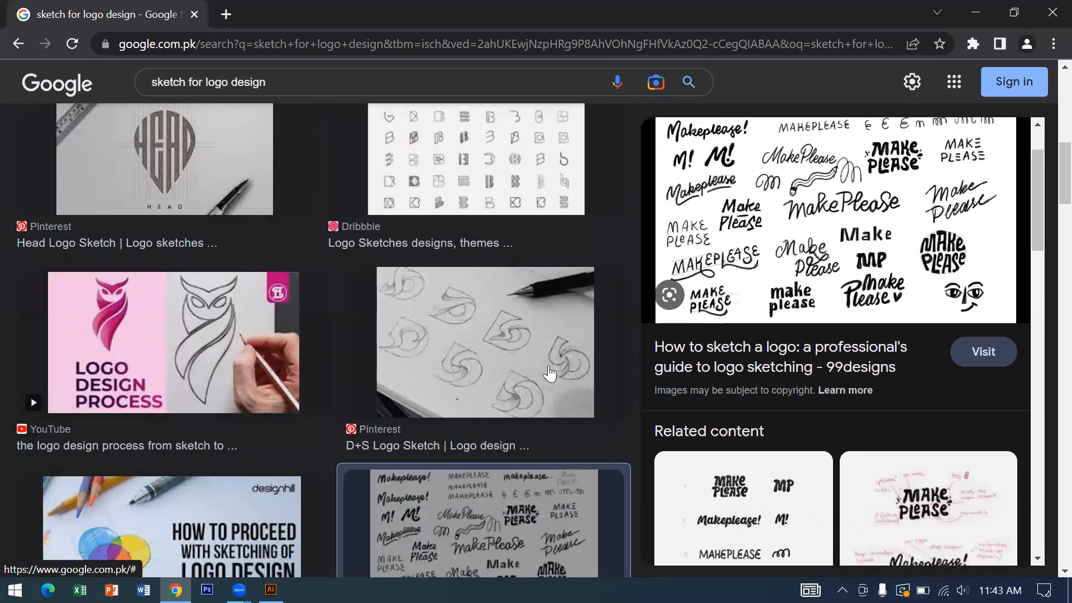
scroll(513, 379, down, 6)
scroll(513, 386, down, 6)
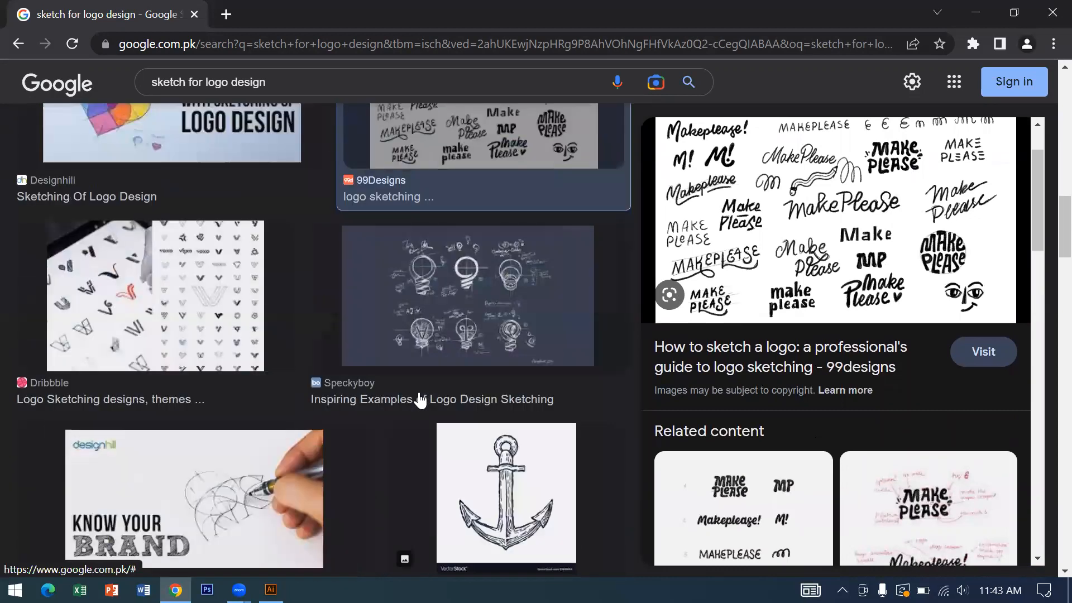
scroll(324, 445, down, 2)
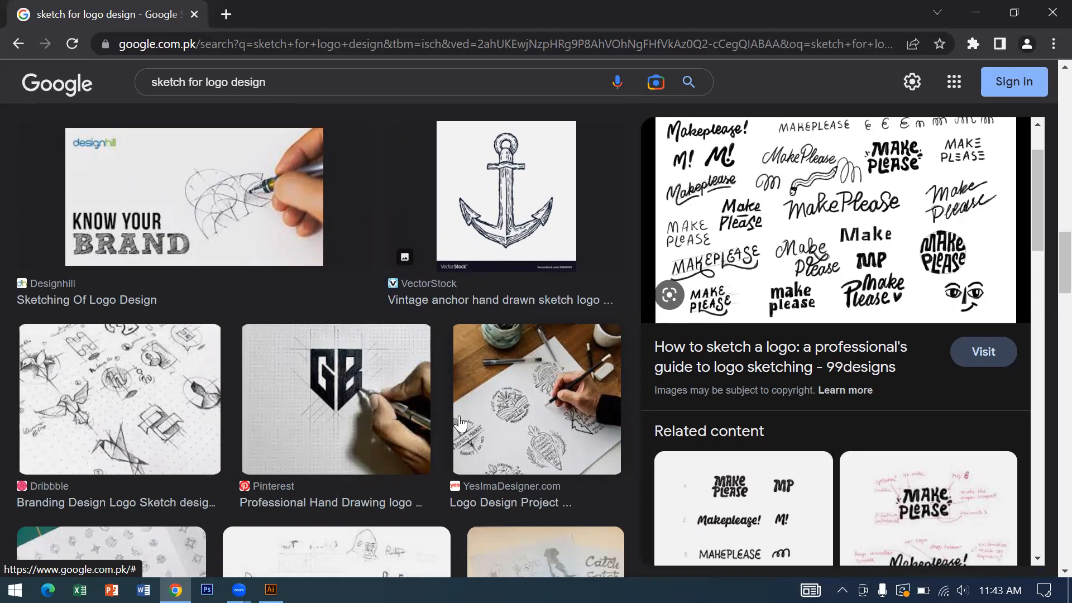
click(554, 373)
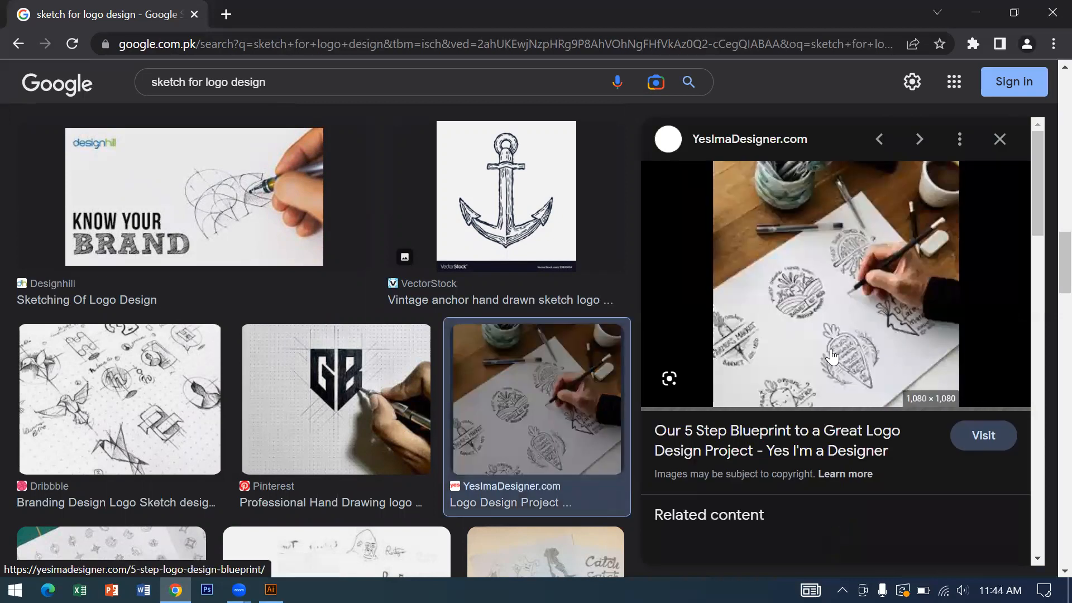
- Look over the images related to the YesImaDesigner logo design project preview
scroll(815, 335, down, 5)
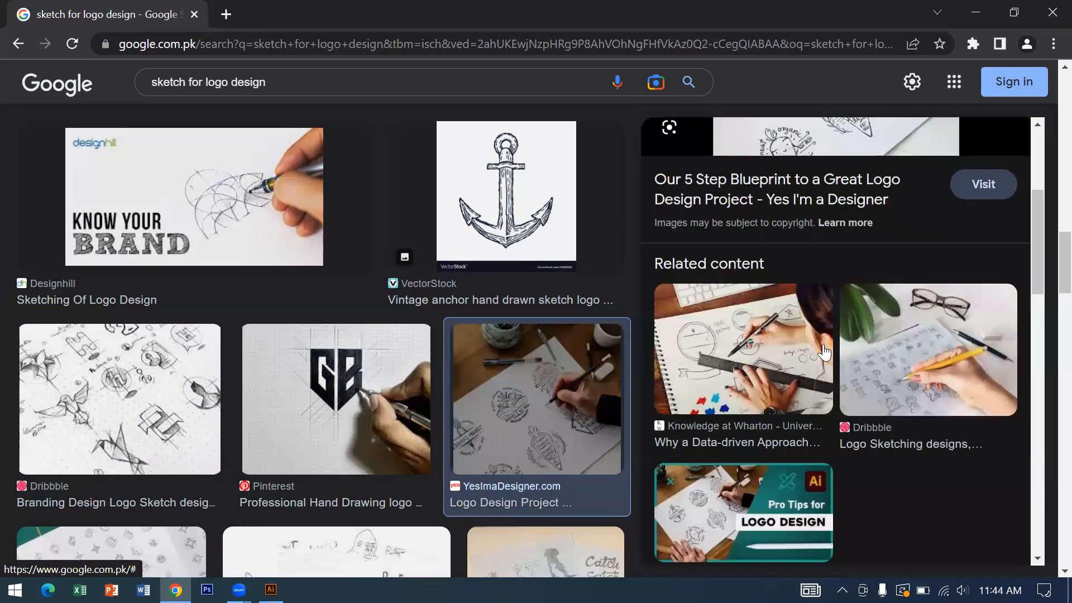
scroll(883, 369, down, 4)
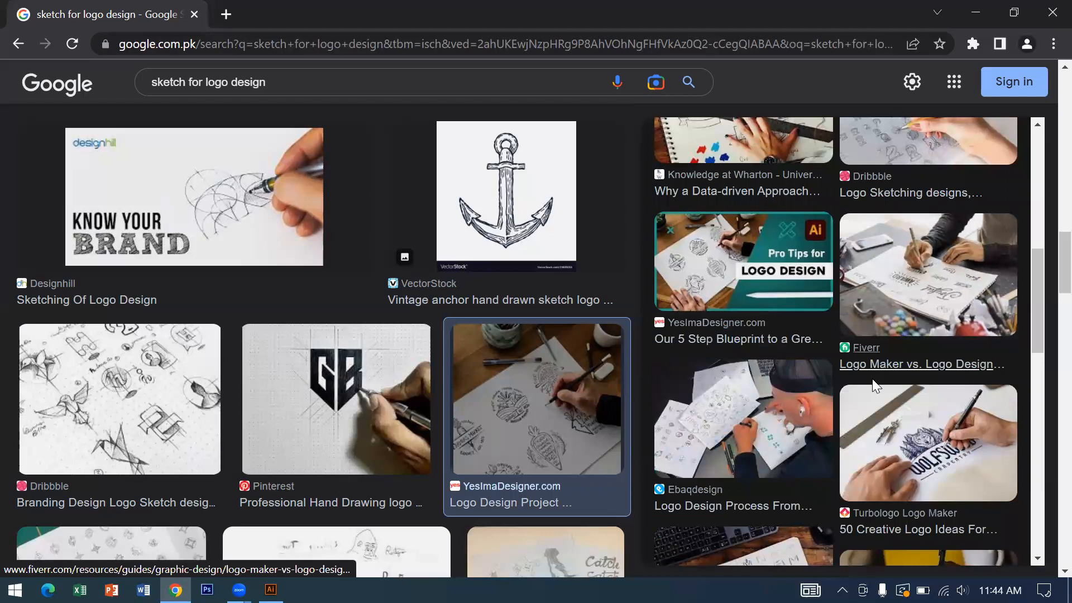
scroll(872, 378, down, 4)
scroll(872, 378, up, 10)
scroll(872, 378, up, 3)
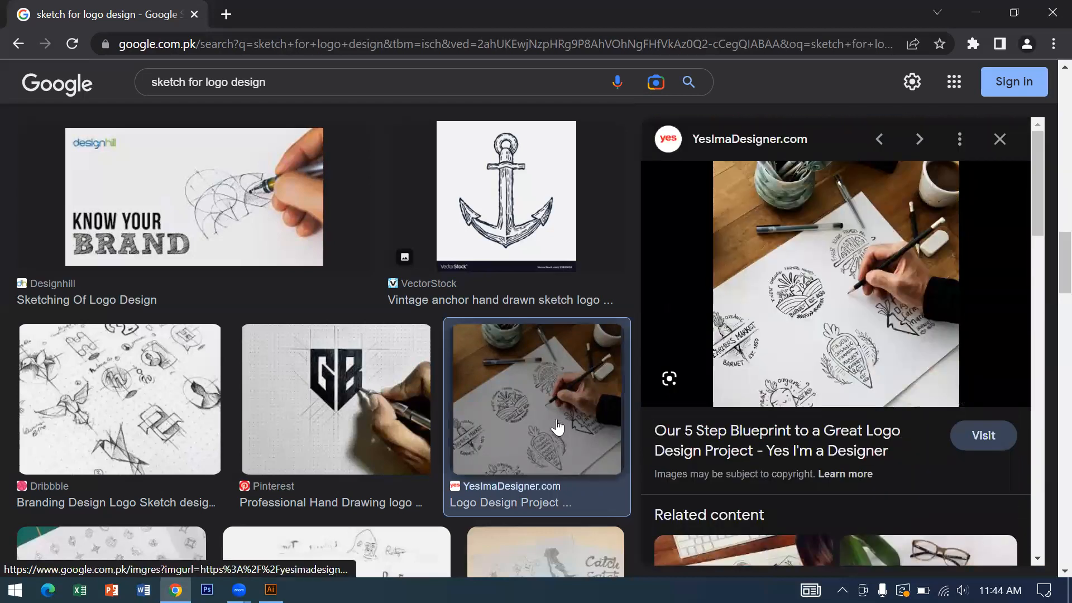
- Preview the 99Designs "Make Please" lettering sketches again and open the related version with red handwritten annotations
scroll(210, 377, up, 10)
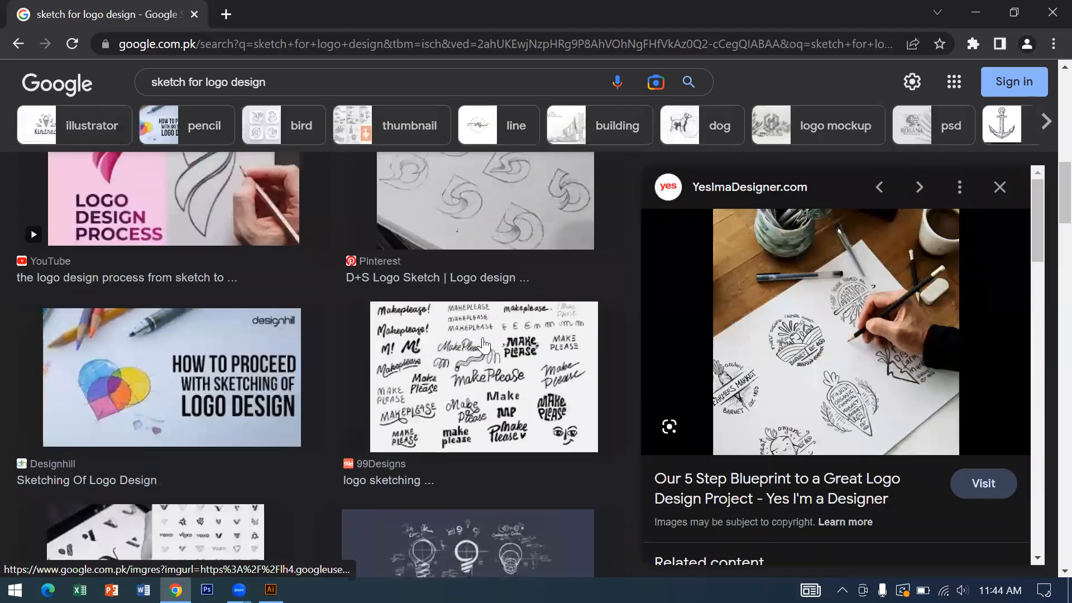
click(459, 343)
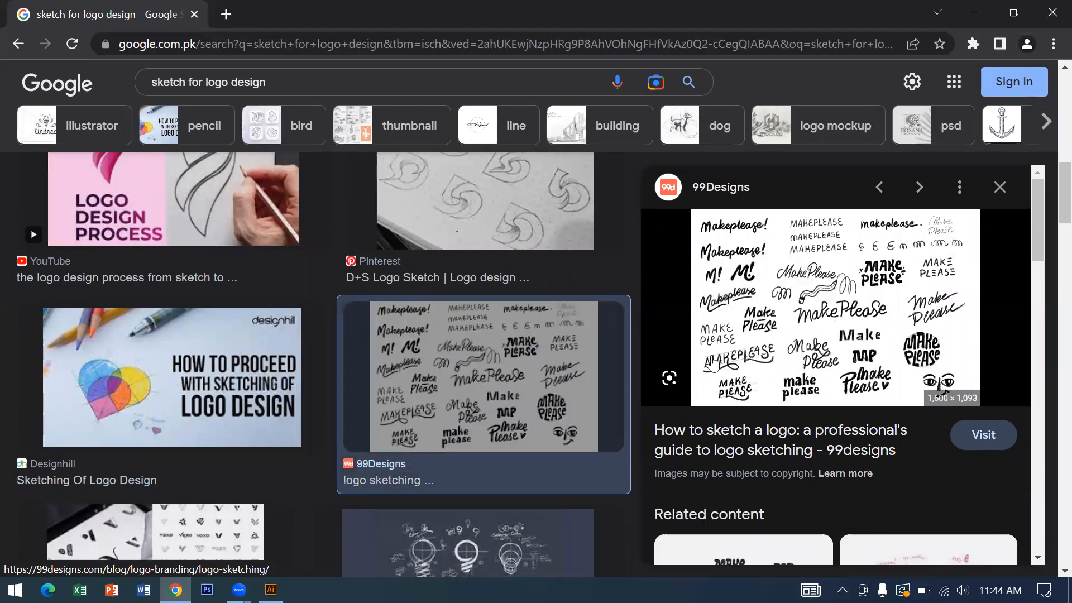
scroll(763, 441, down, 5)
scroll(764, 445, down, 2)
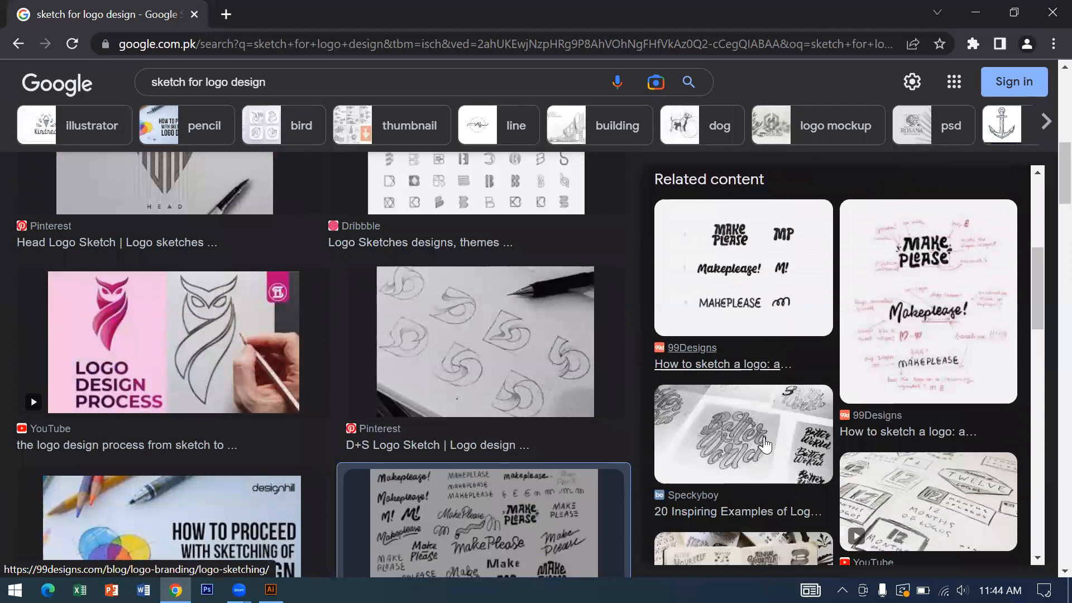
click(926, 364)
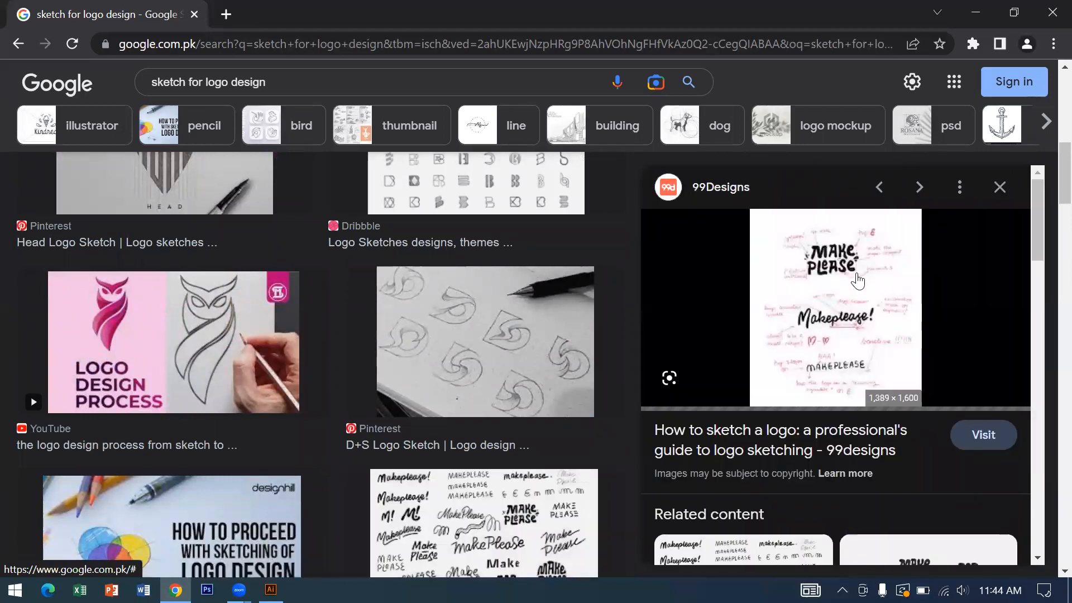
scroll(860, 284, down, 3)
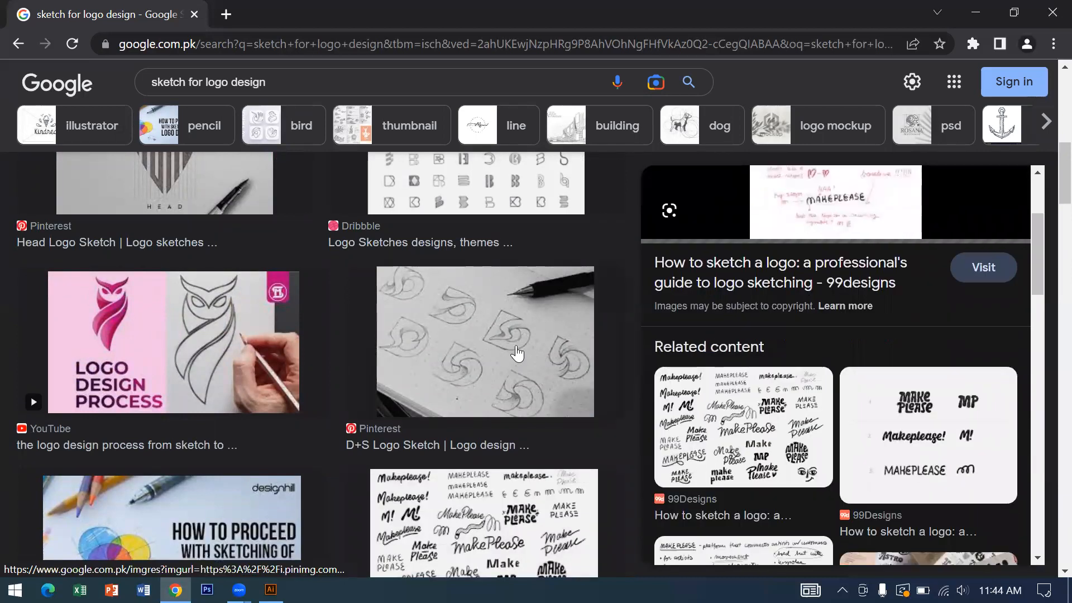
- Preview the Pinterest "D+S Logo Sketch" image and look through its related logo sketches
click(518, 357)
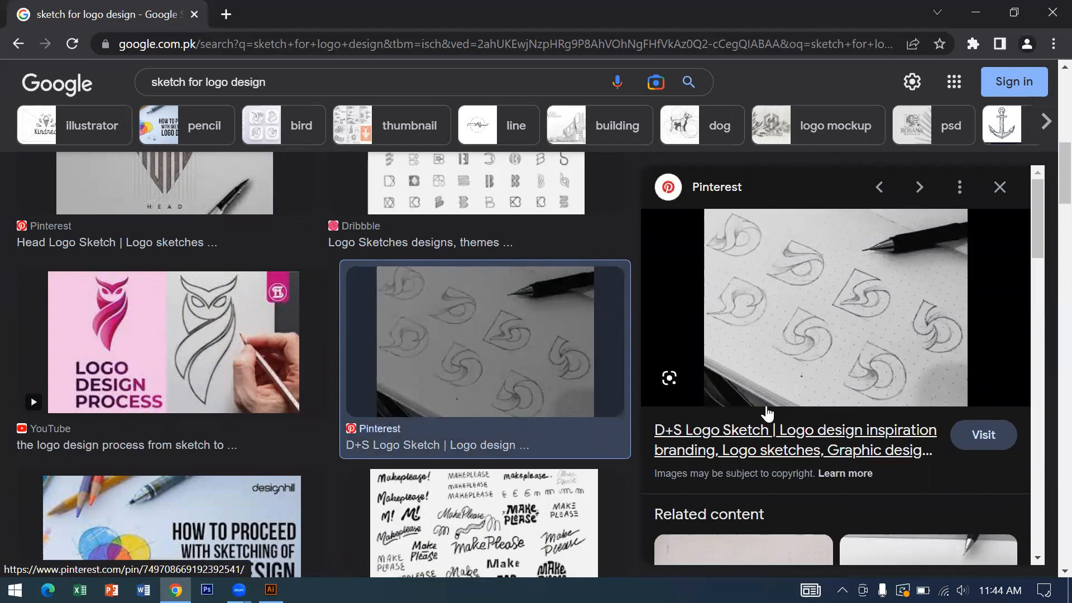
scroll(860, 449, down, 3)
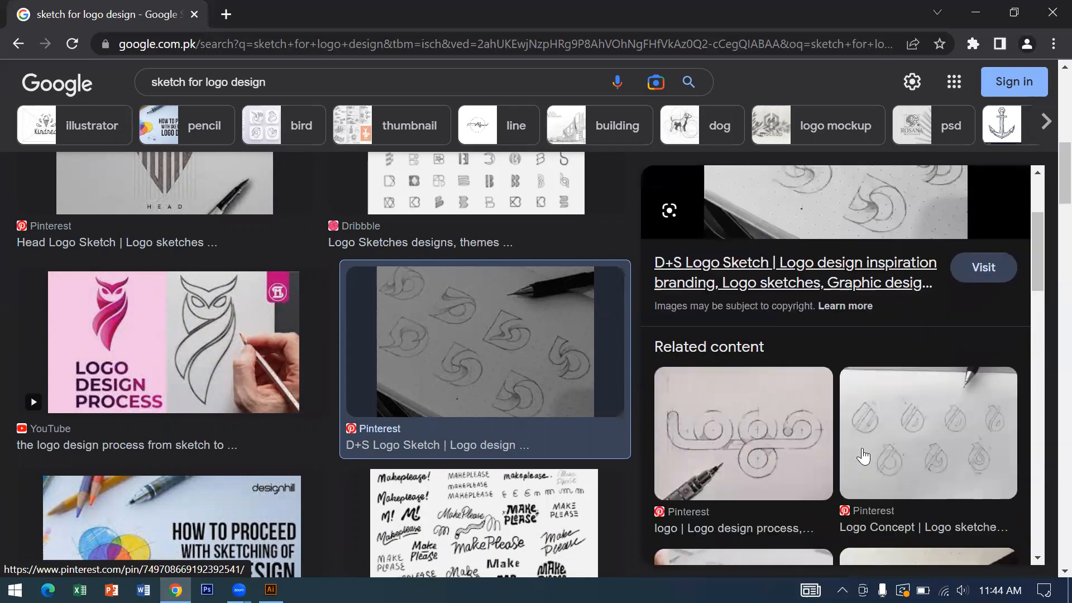
scroll(899, 441, down, 3)
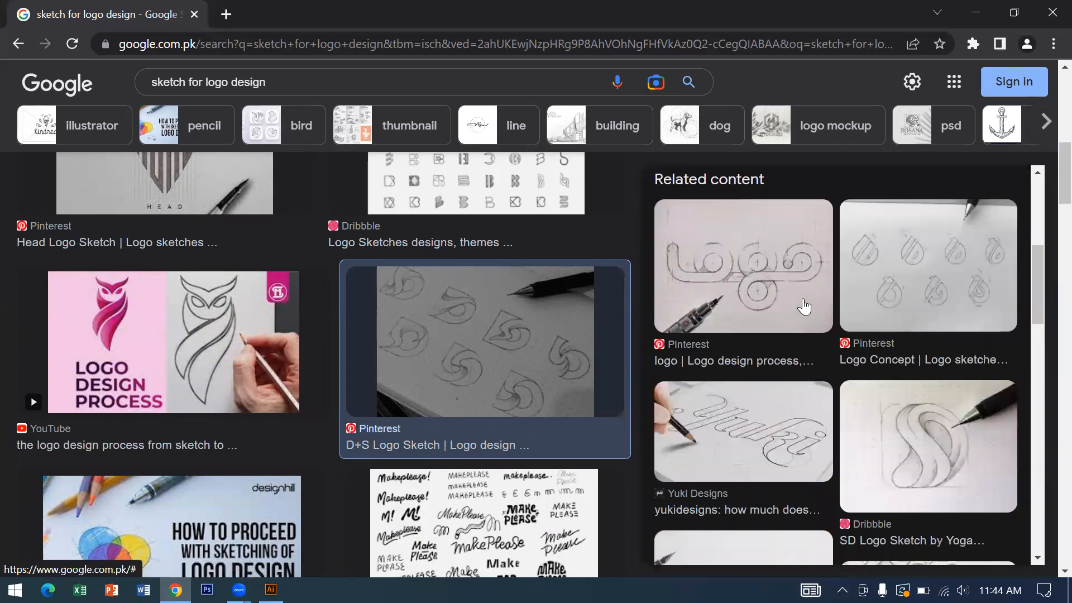
scroll(795, 445, down, 3)
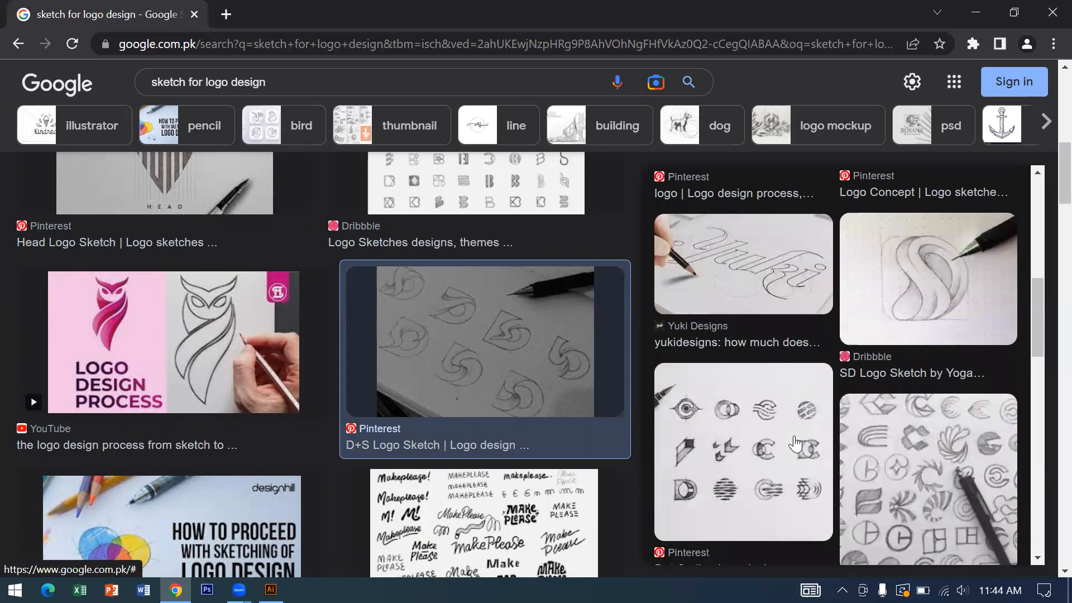
- Preview the related Pinterest image of Dot Coding logo design exploration sketches
click(796, 445)
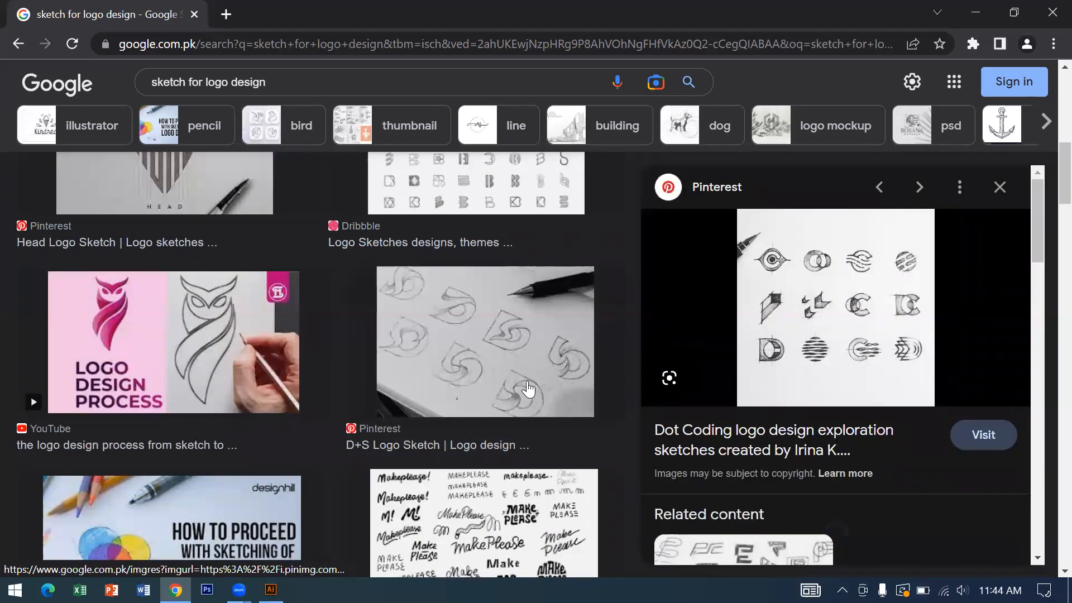
scroll(530, 392, down, 1)
scroll(540, 395, down, 1)
scroll(746, 485, down, 3)
scroll(750, 481, up, 3)
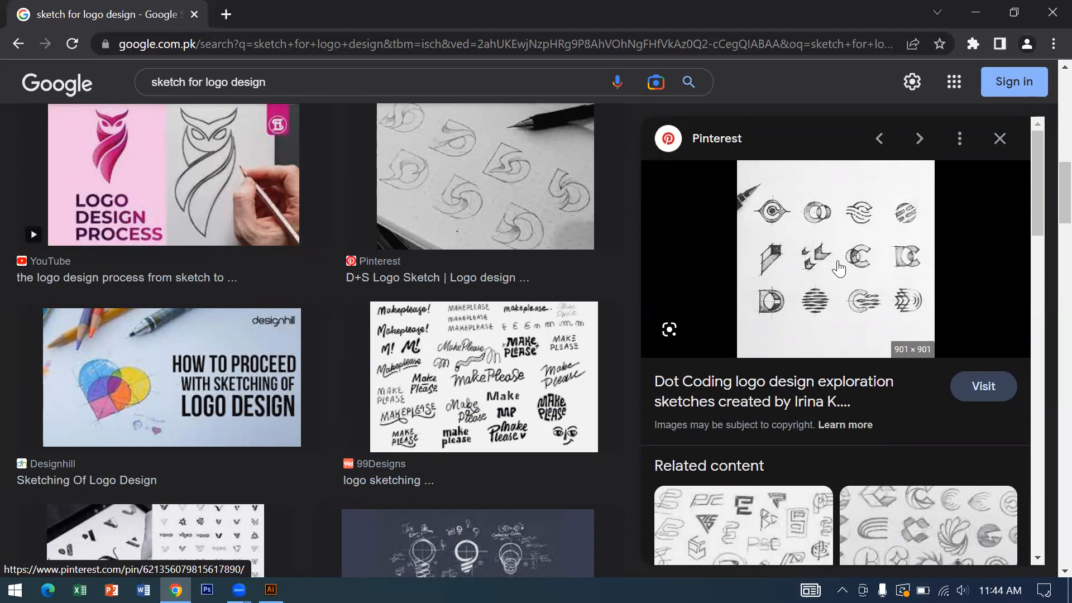
- Browse more of the sketch results and preview the NextDayFlyers "Catch" dog and cat logo sketch
scroll(424, 402, down, 6)
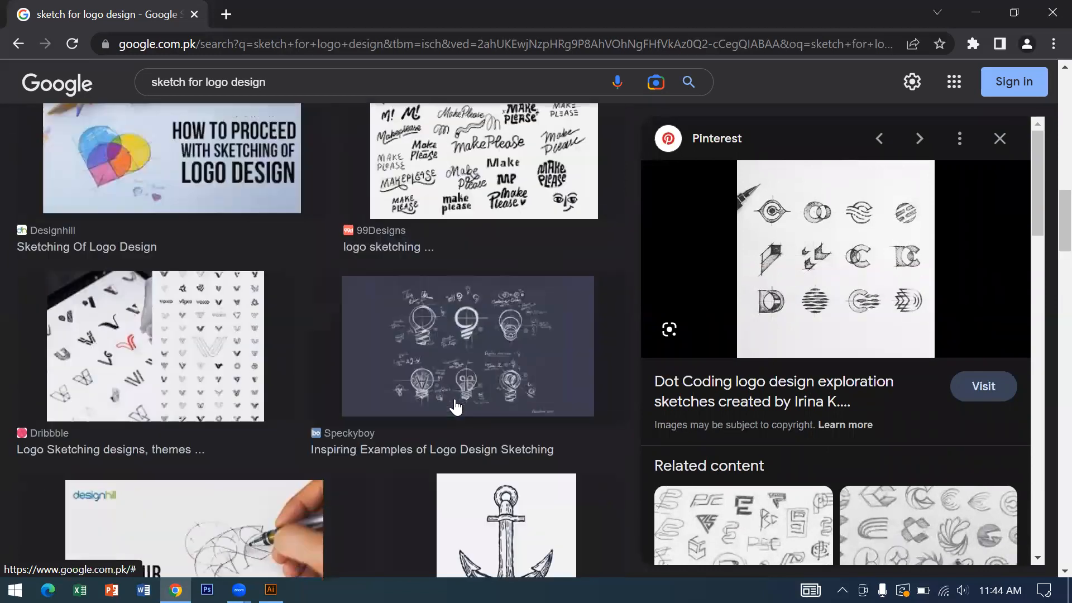
scroll(483, 454, down, 6)
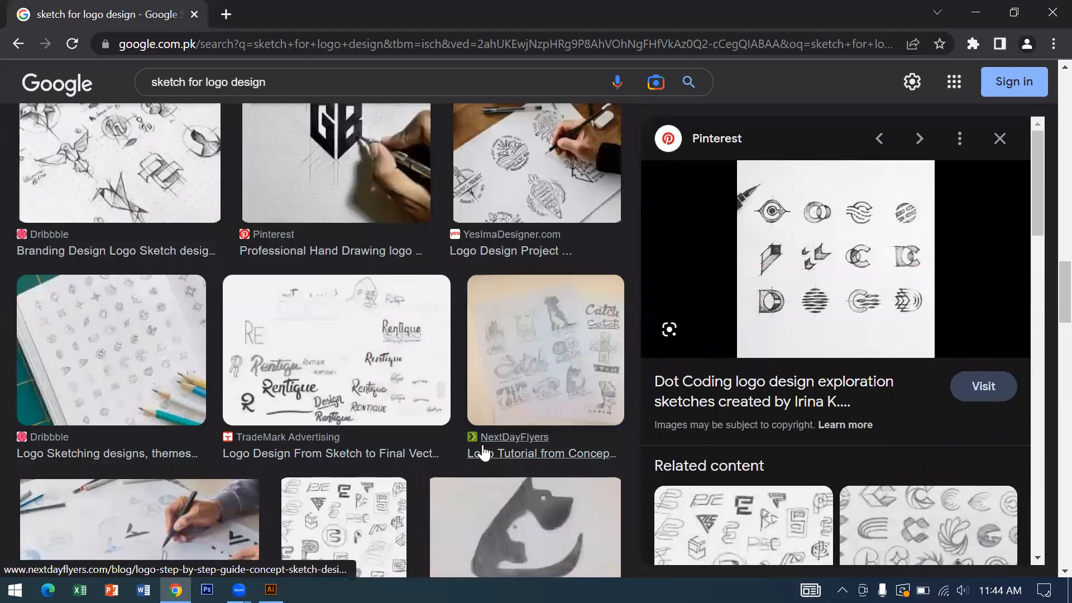
scroll(483, 453, down, 4)
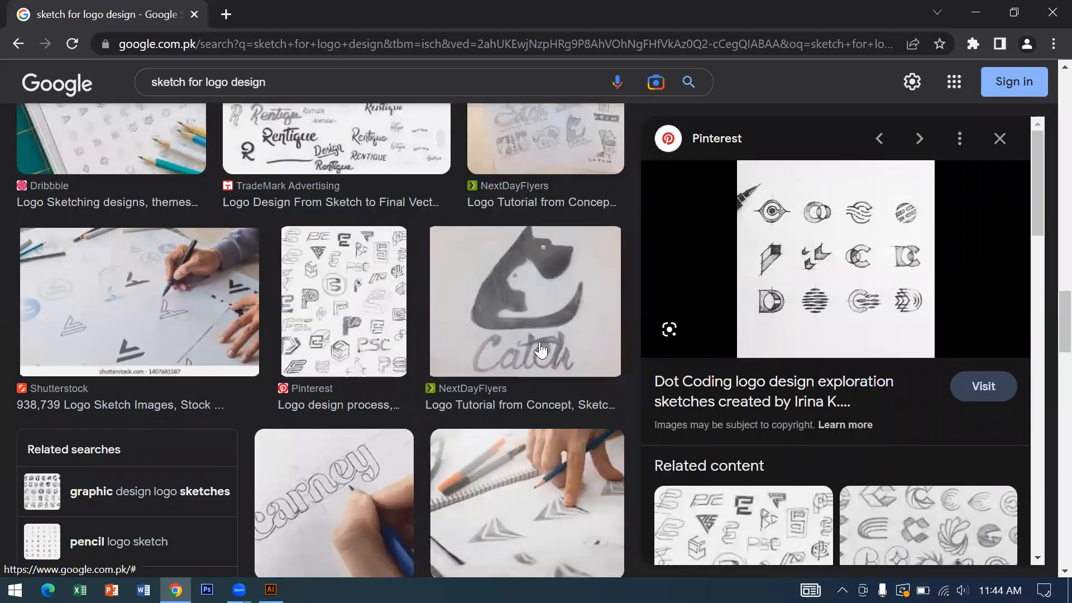
click(540, 350)
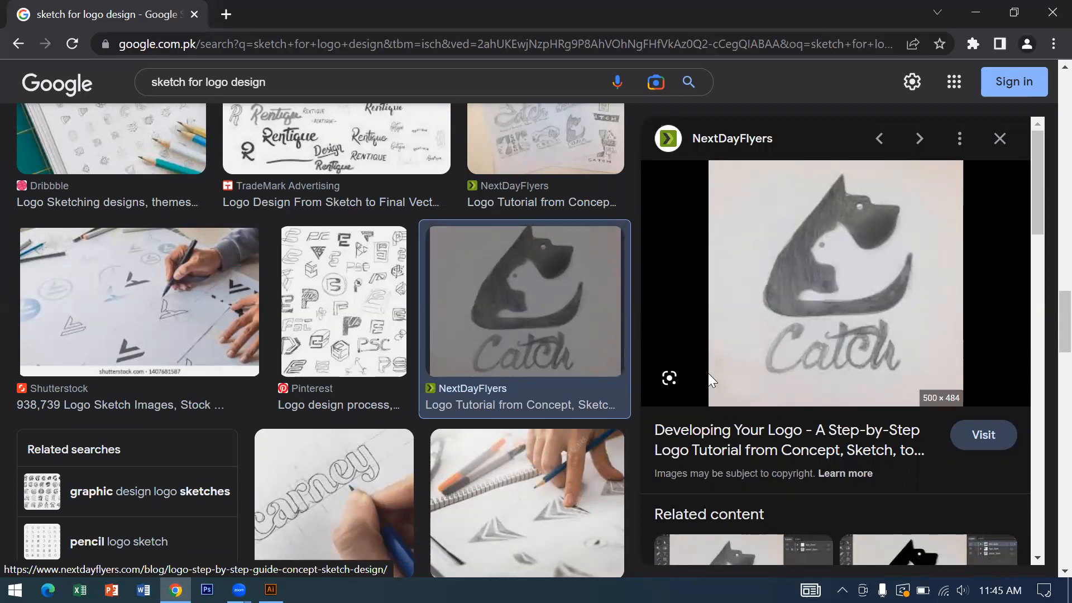
- Look through the images related to the "Catch" sketch and preview the "Greenowl" owl-and-leaf logo concept
scroll(748, 373, down, 4)
scroll(796, 412, down, 3)
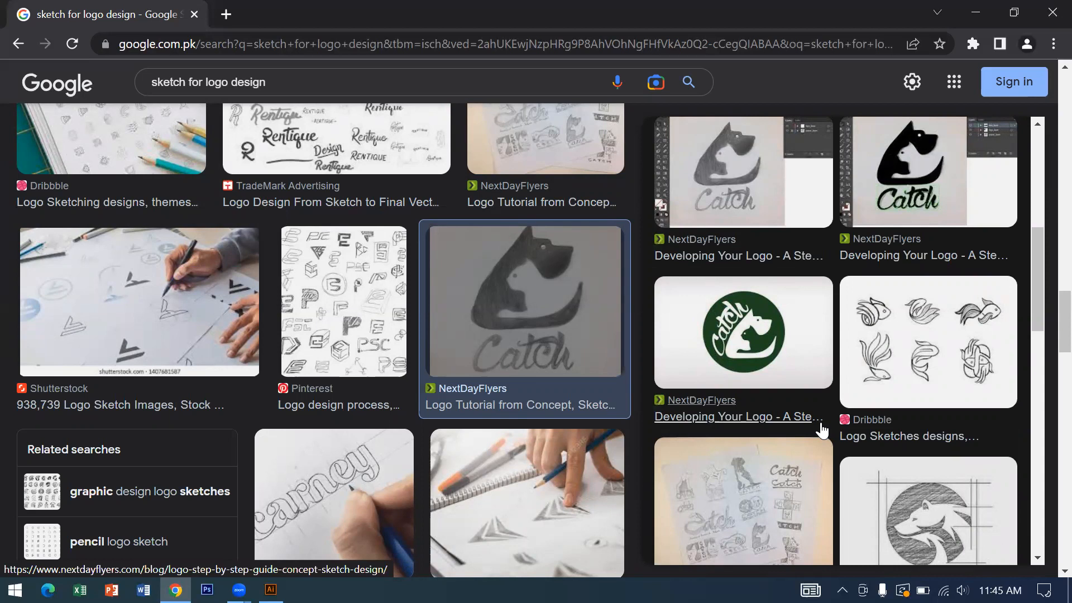
scroll(939, 450, down, 3)
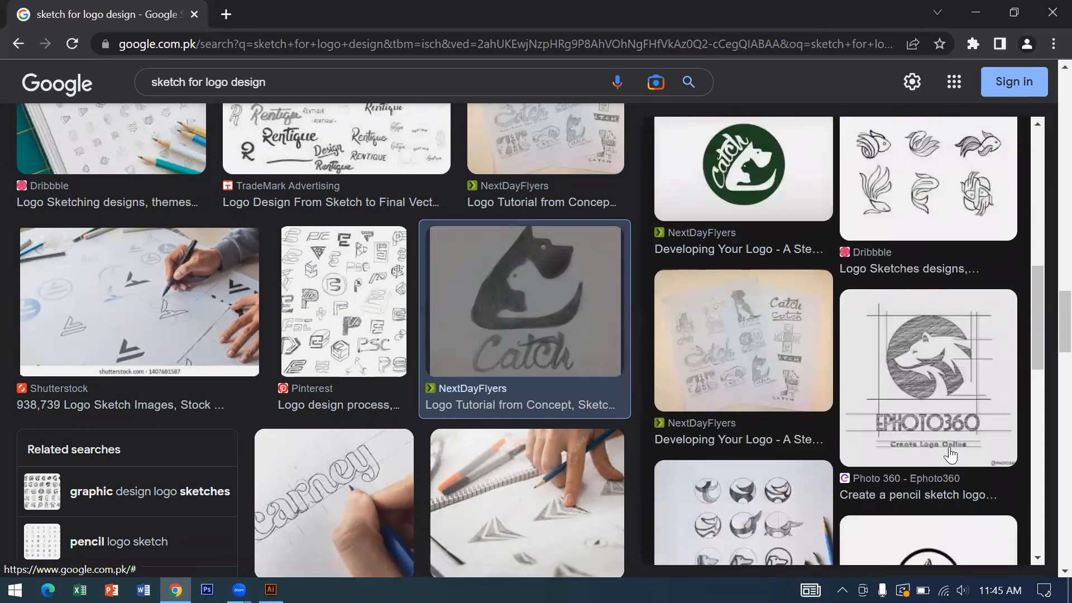
scroll(948, 455, down, 3)
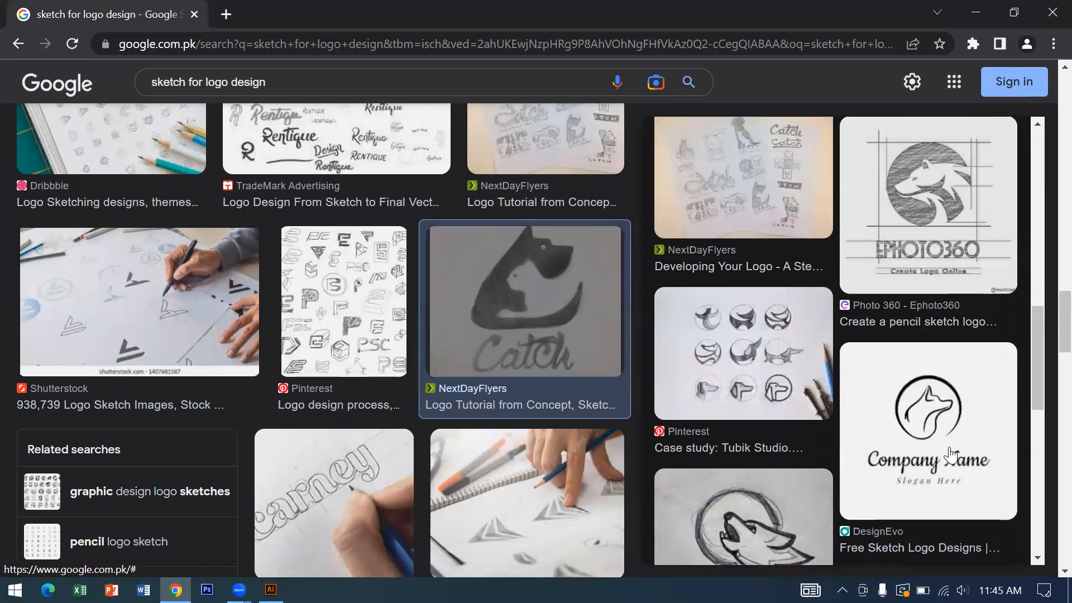
scroll(950, 455, down, 7)
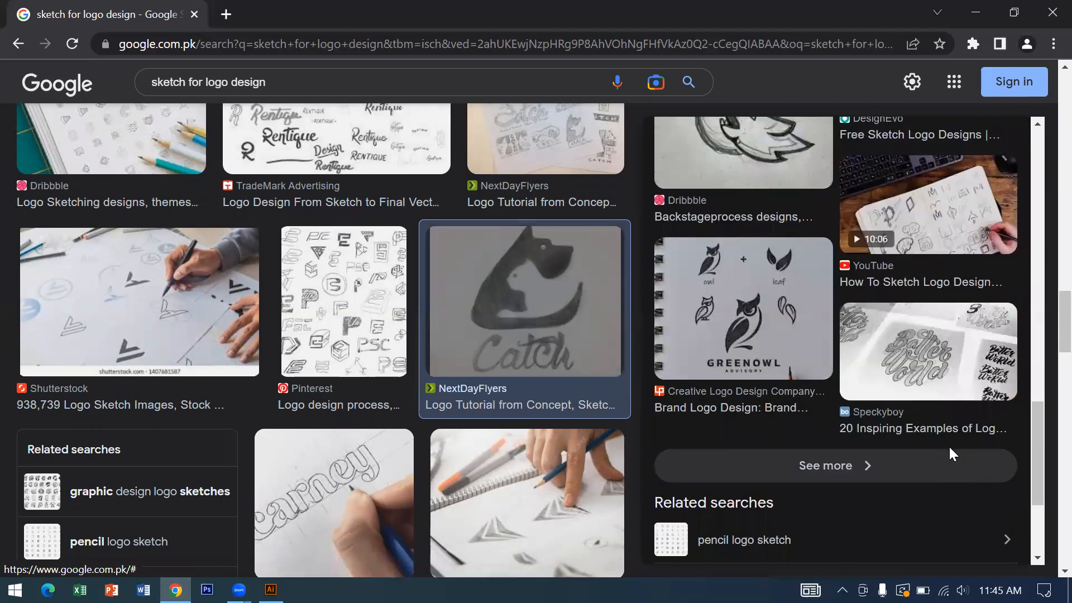
click(753, 324)
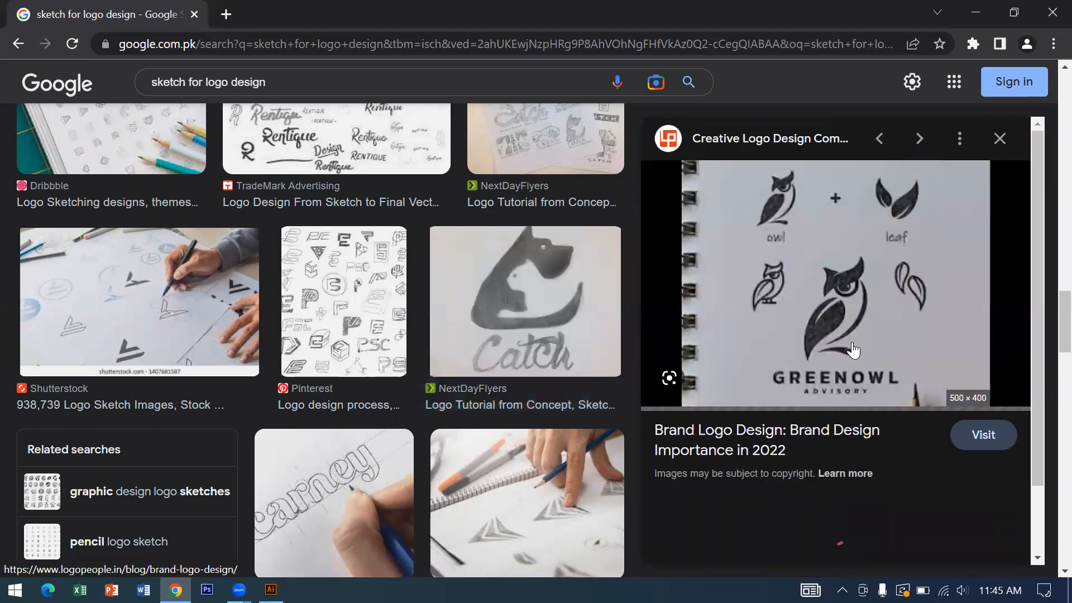
- Reopen the "Catch" sketch preview, and browse further results to preview the Dribbble tulip logo design process sketches
click(547, 286)
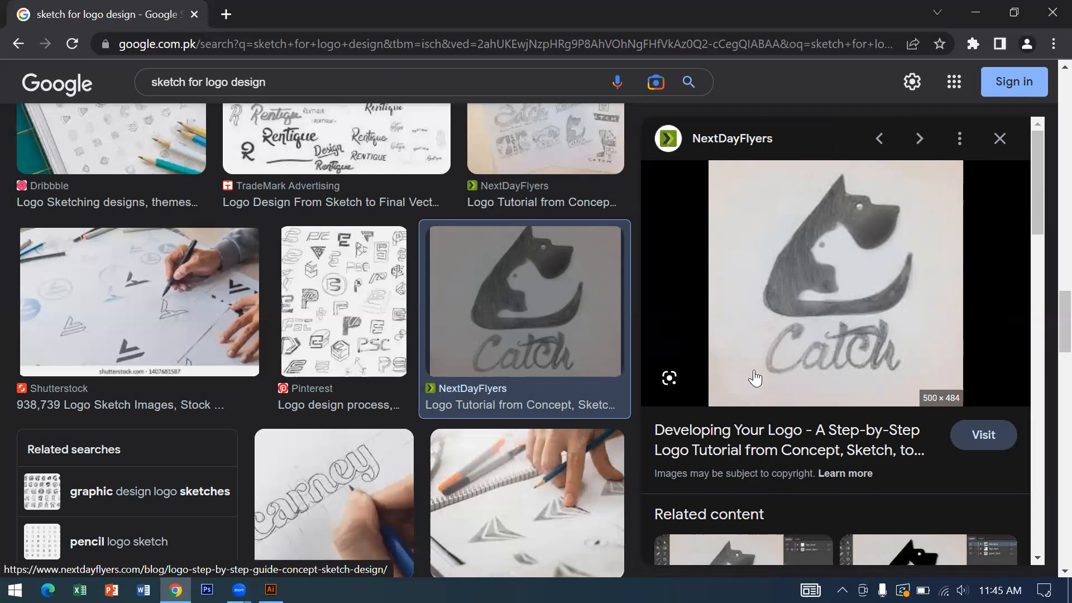
scroll(601, 416, down, 6)
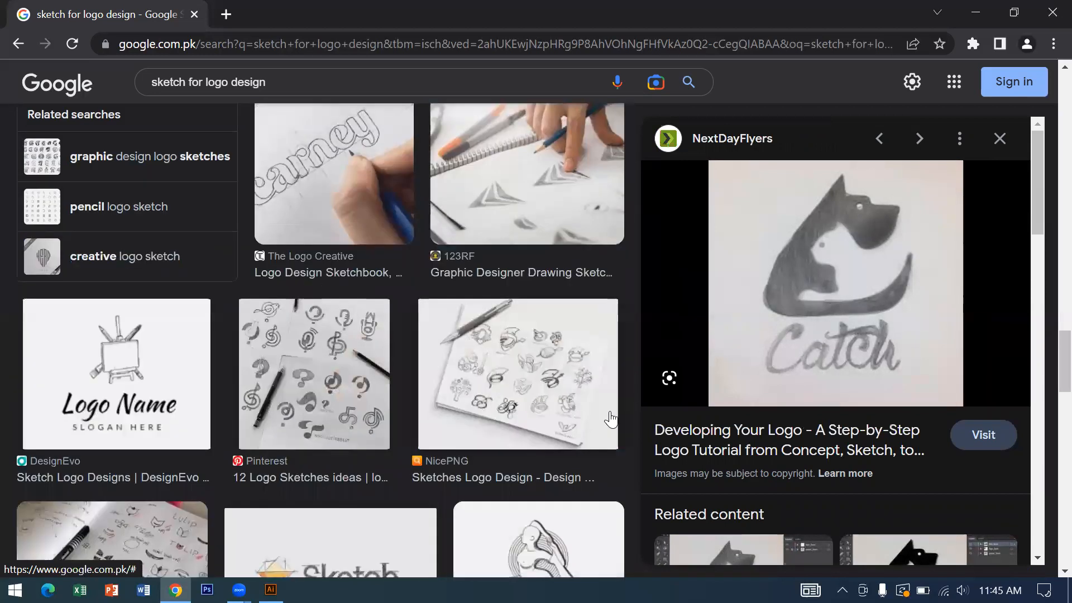
scroll(568, 384, down, 3)
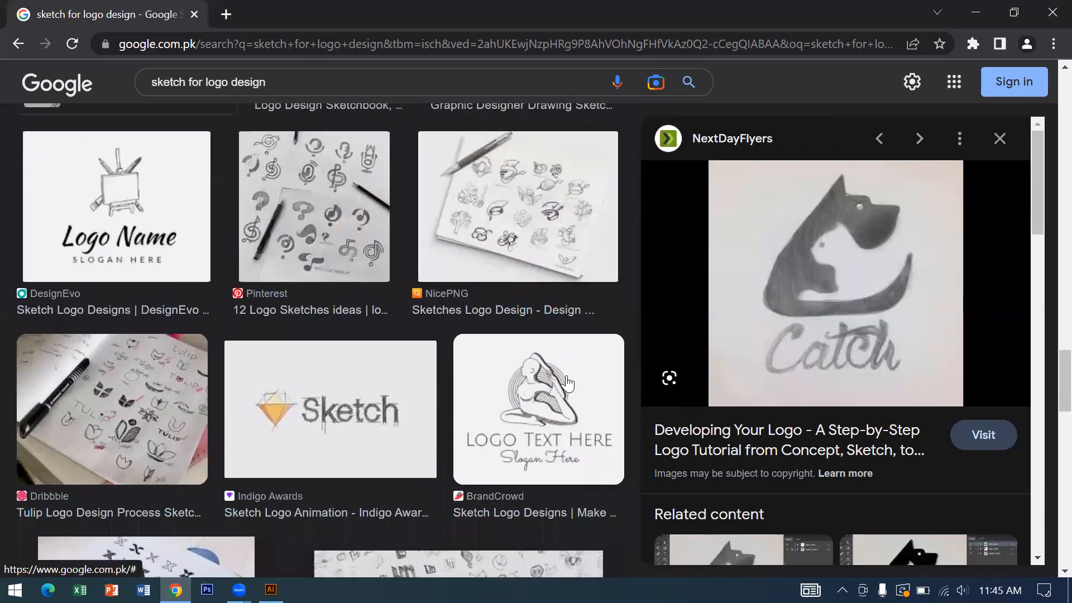
scroll(558, 388, down, 7)
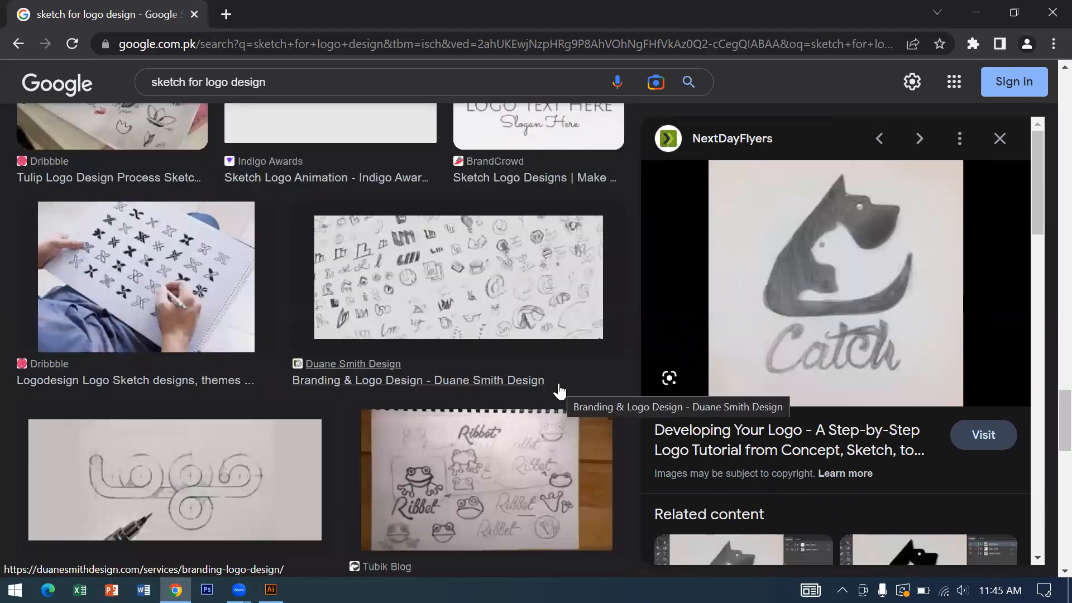
scroll(558, 390, up, 7)
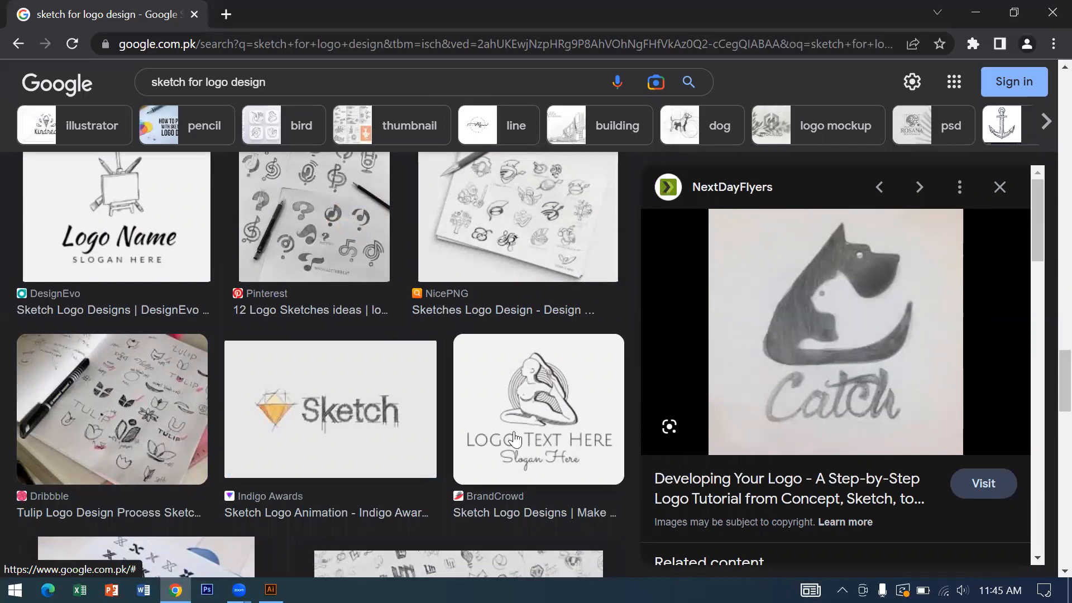
click(86, 390)
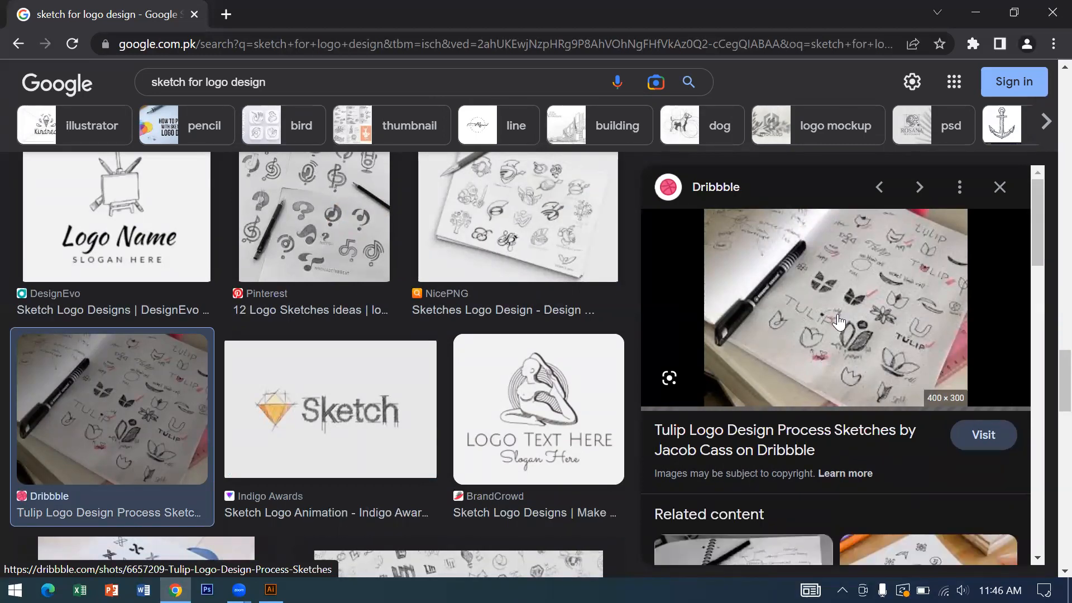
- Preview the related Dribbble "Company Logo designs" sketches and the Pinterest "12 Logo Sketches ideas" result
scroll(837, 322, down, 4)
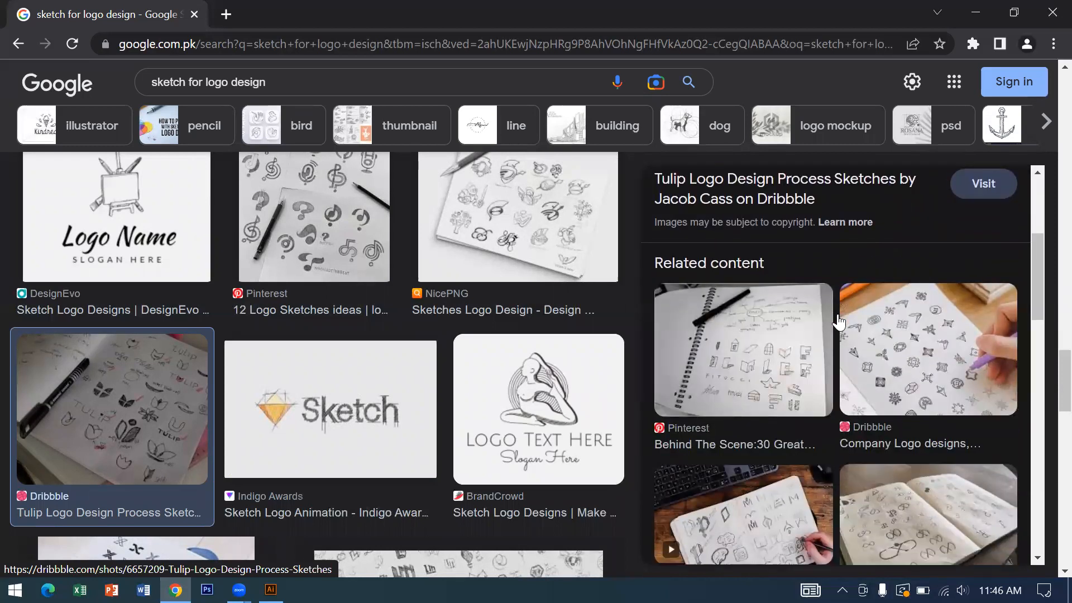
click(956, 341)
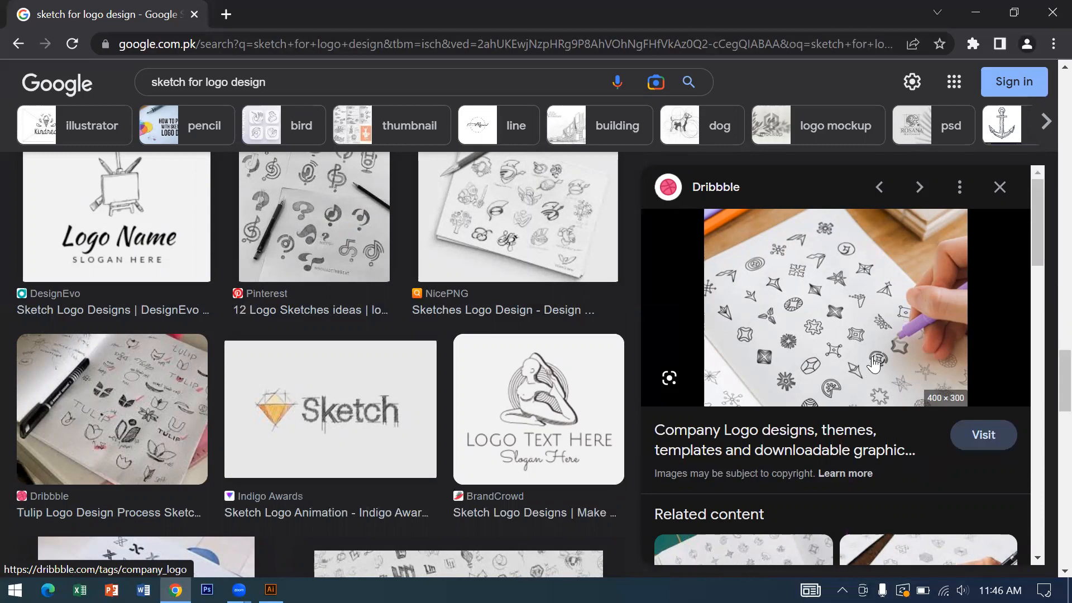
click(282, 216)
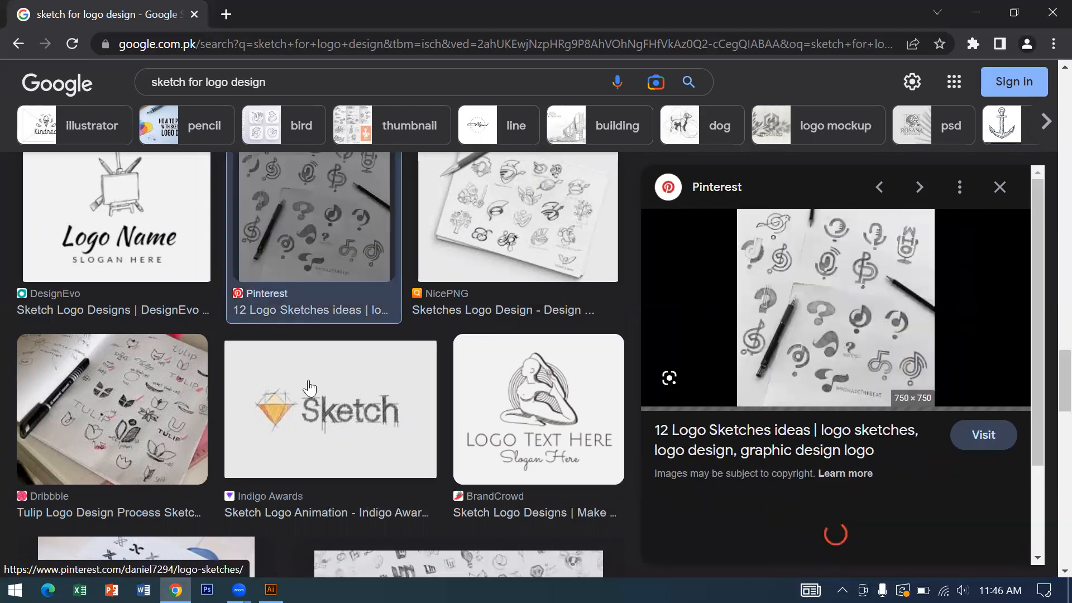
- Preview the Dribbble "Logodesign Logo Sketch designs" image of hand-drawn X marks and look over its related content
scroll(307, 387, down, 3)
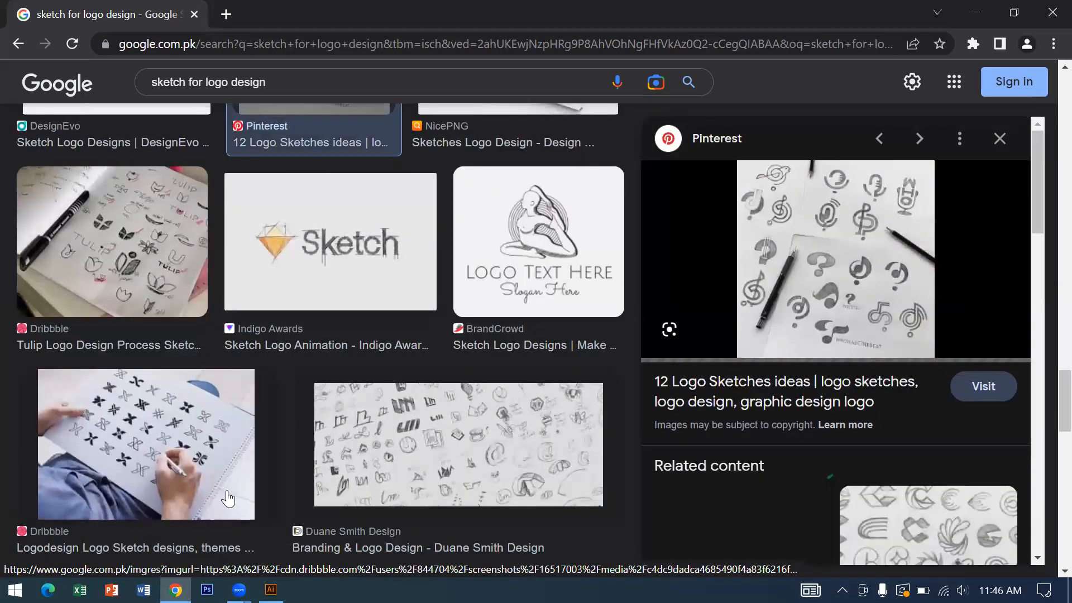
click(233, 490)
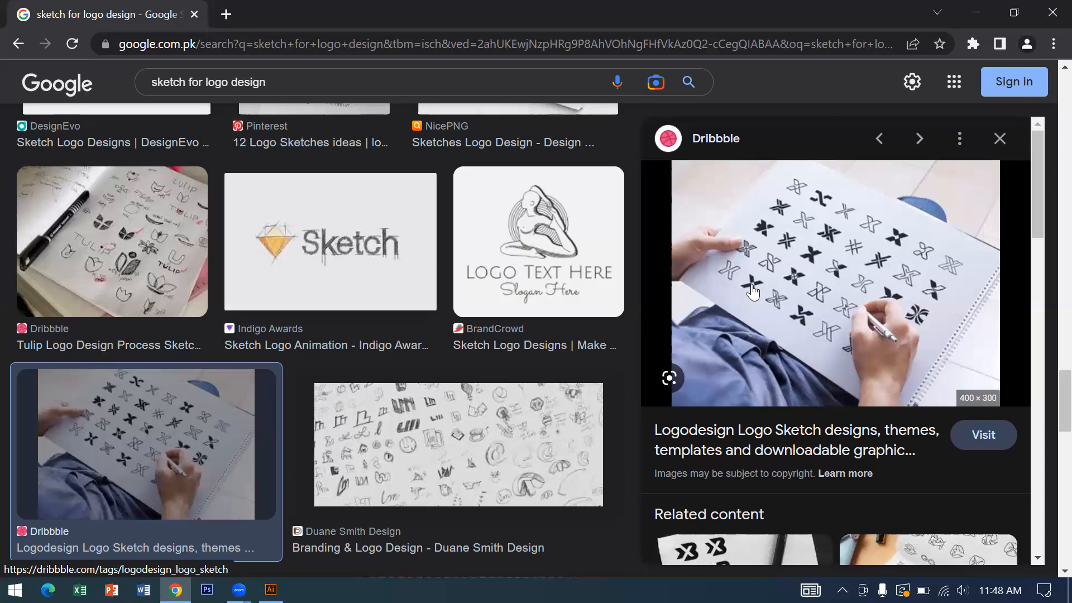
scroll(777, 403, down, 4)
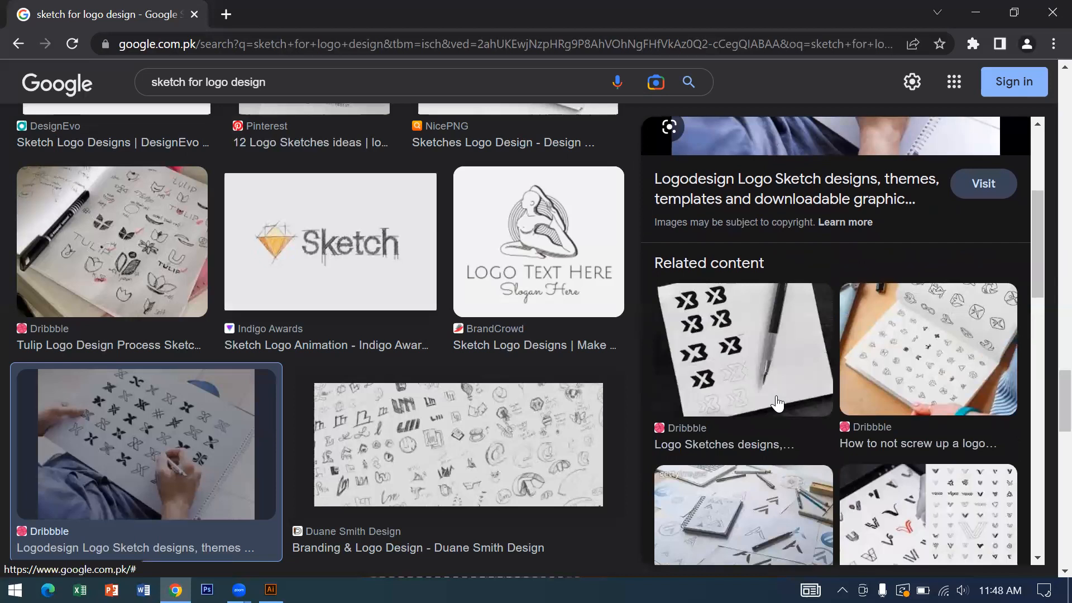
scroll(776, 403, up, 4)
scroll(492, 294, up, 6)
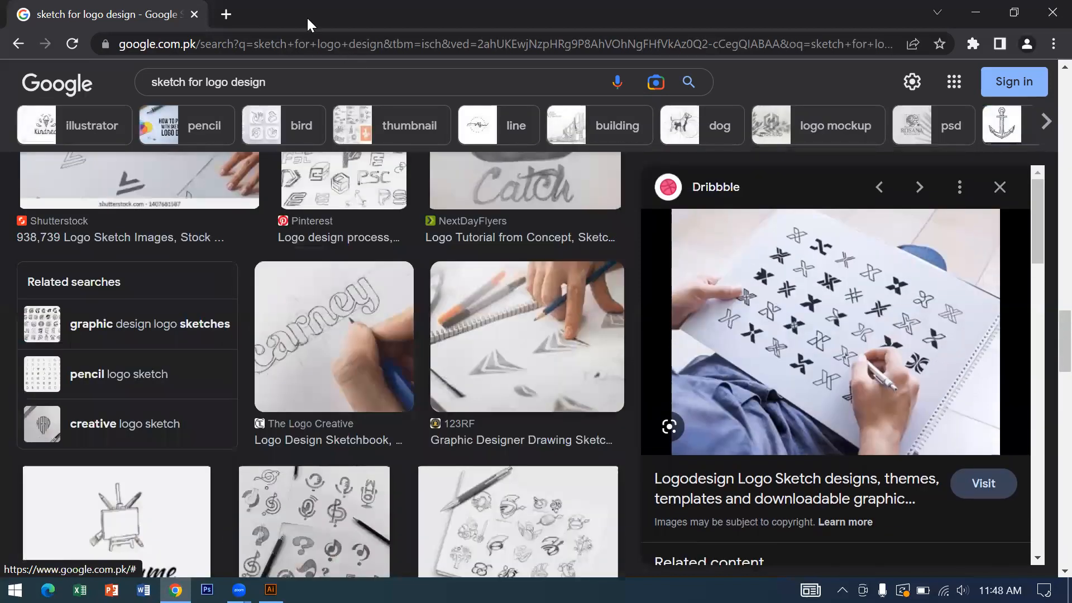
- Search Google for "tom and jerry images" in a new browser tab and show the image results
click(227, 14)
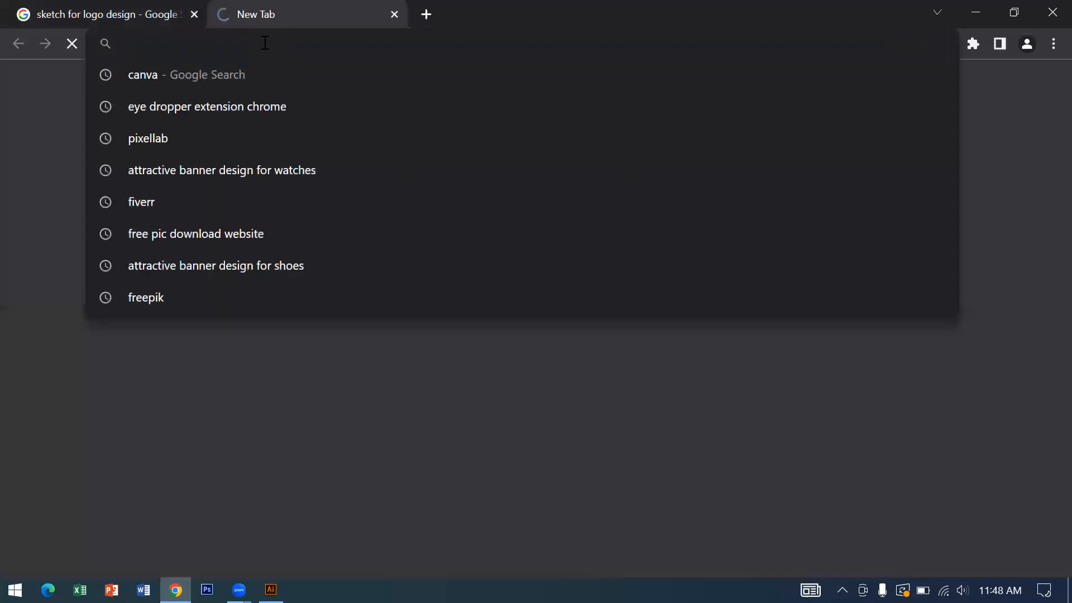
text(tom and je)
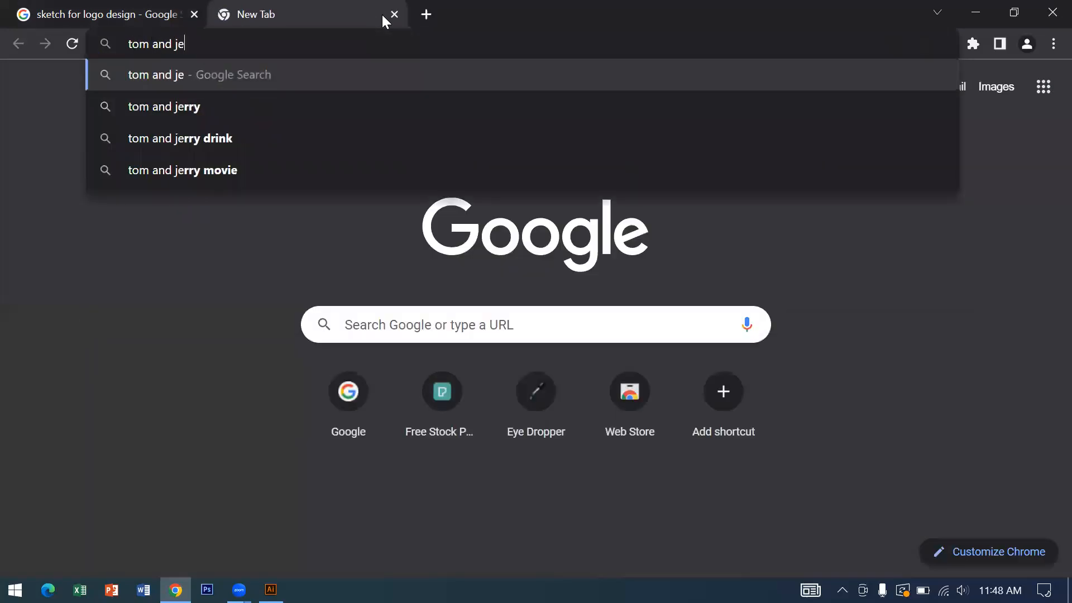
text(rry mages)
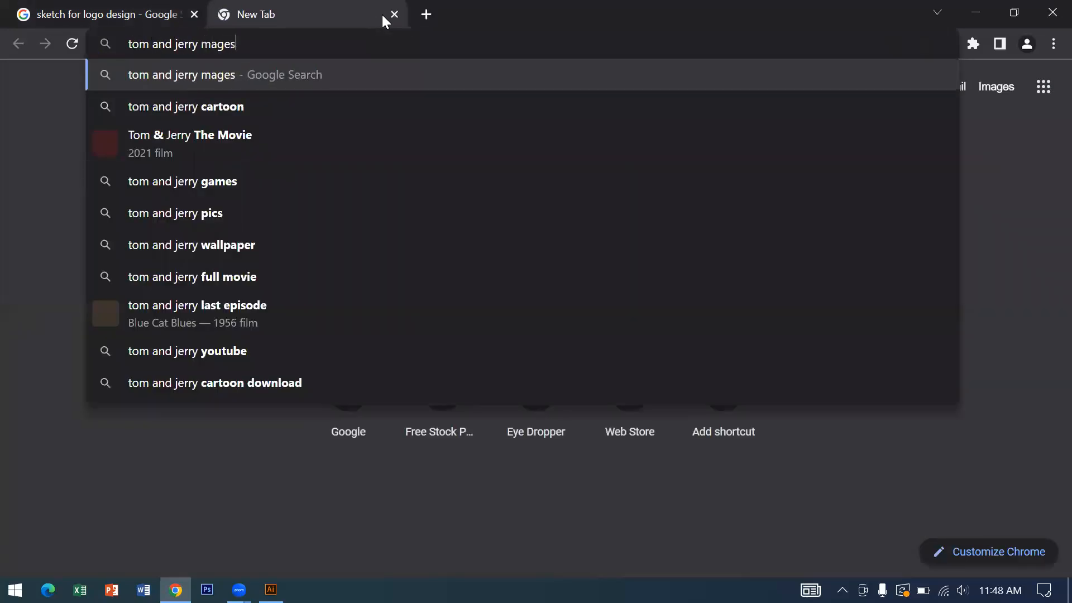
key(BackSpace)
key(BackSpace)
key(BackSpace)
key(BackSpace)
key(BackSpace)
text(images)
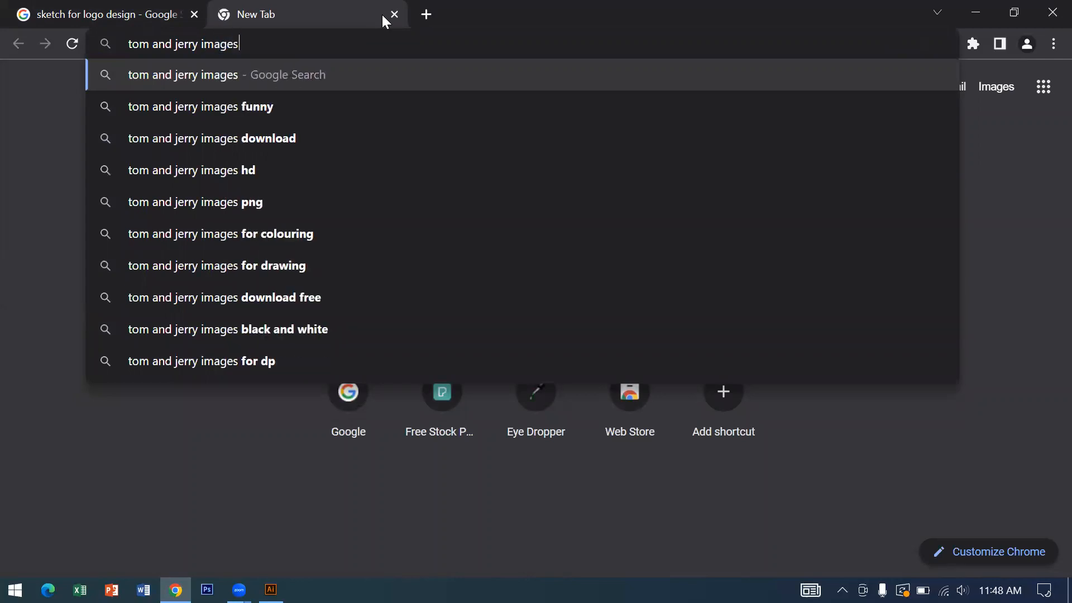
key(Return)
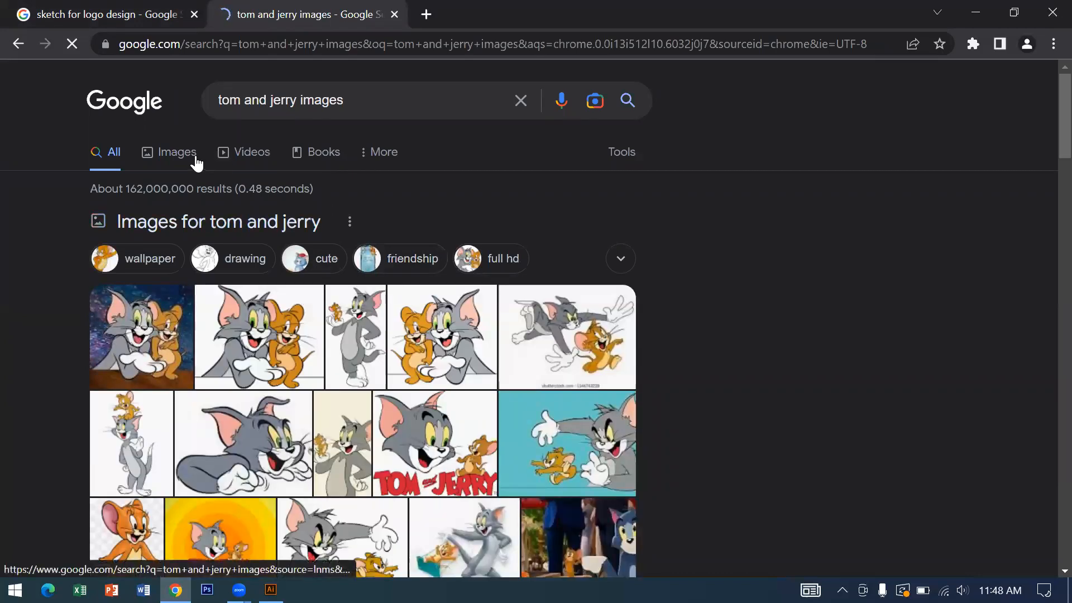
click(174, 154)
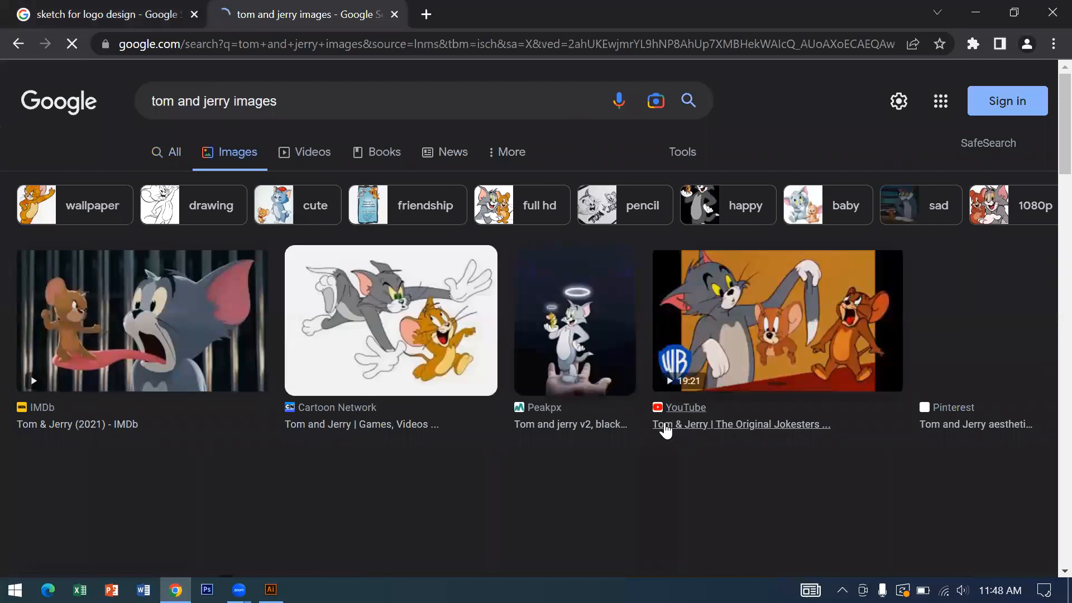
- Browse the Tom and Jerry image results and preview the IMDb "Tom and Jerry (TV Series 1940–1968)" poster
scroll(660, 421, down, 5)
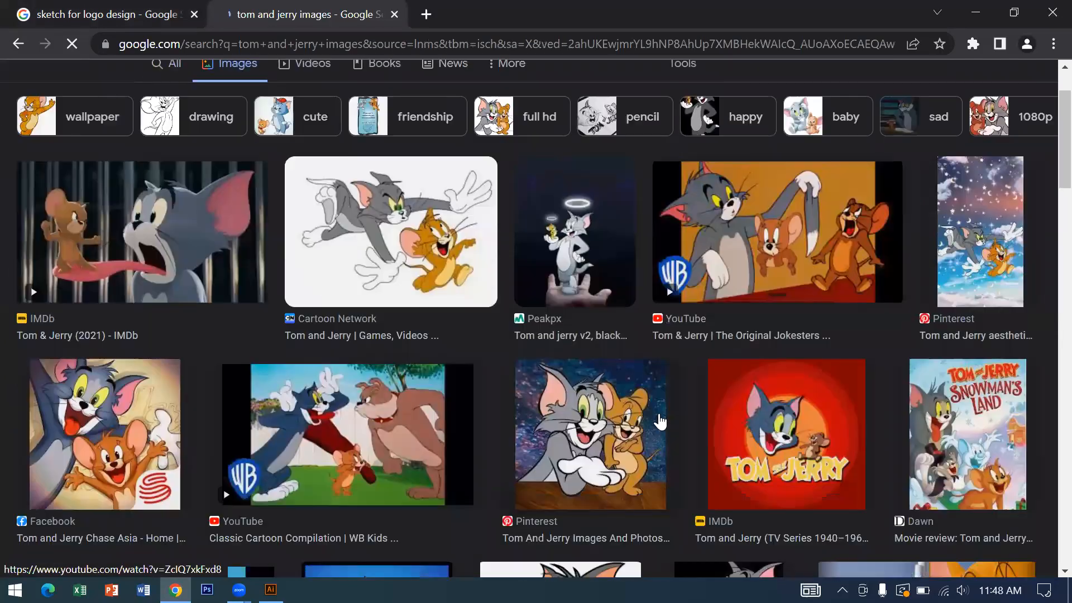
scroll(659, 411, down, 3)
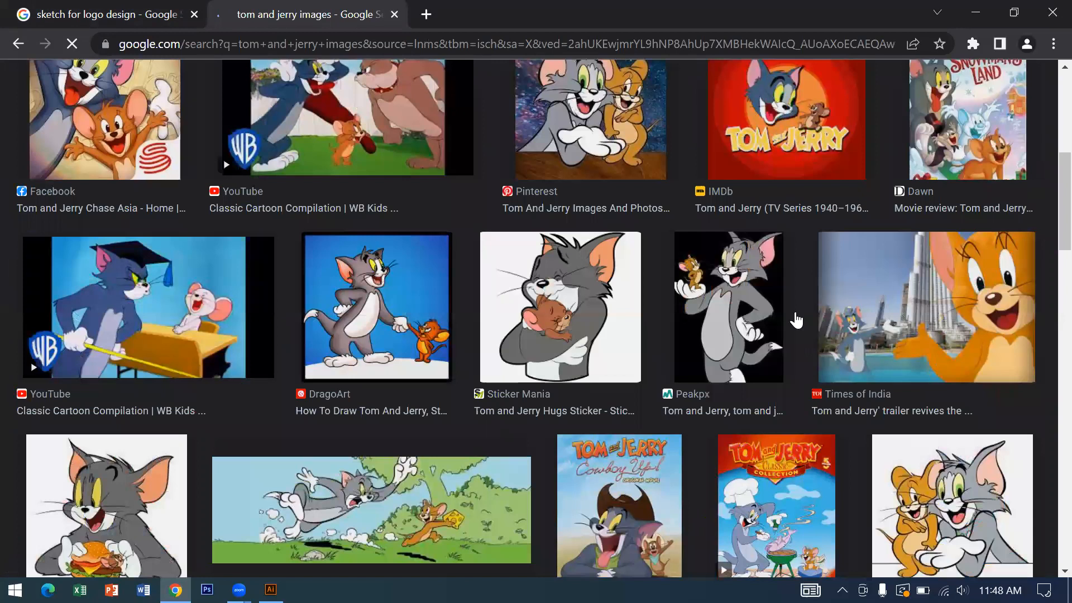
scroll(776, 269, up, 3)
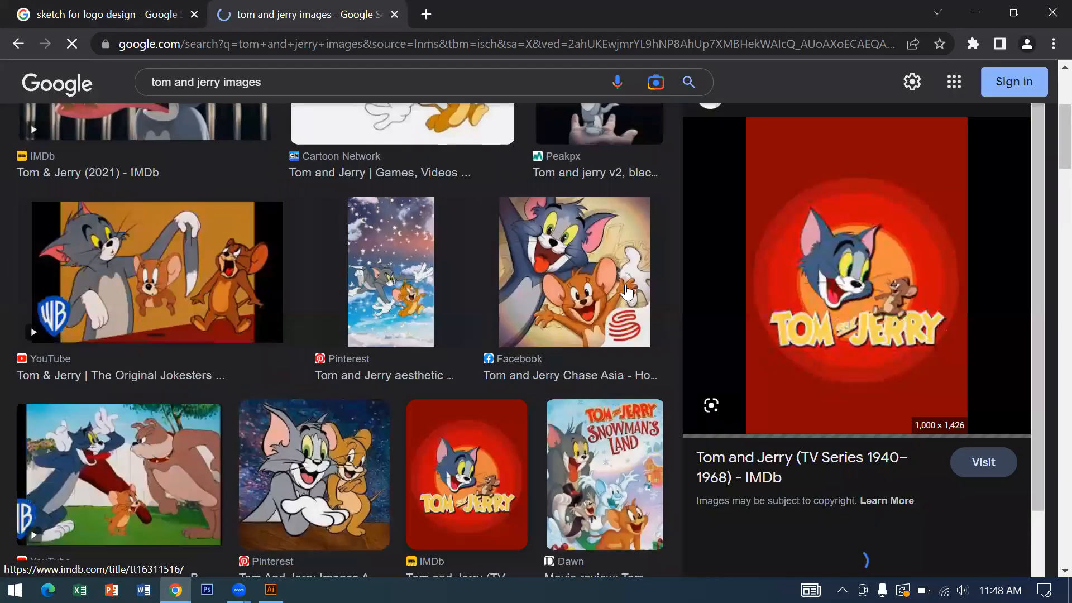
click(764, 284)
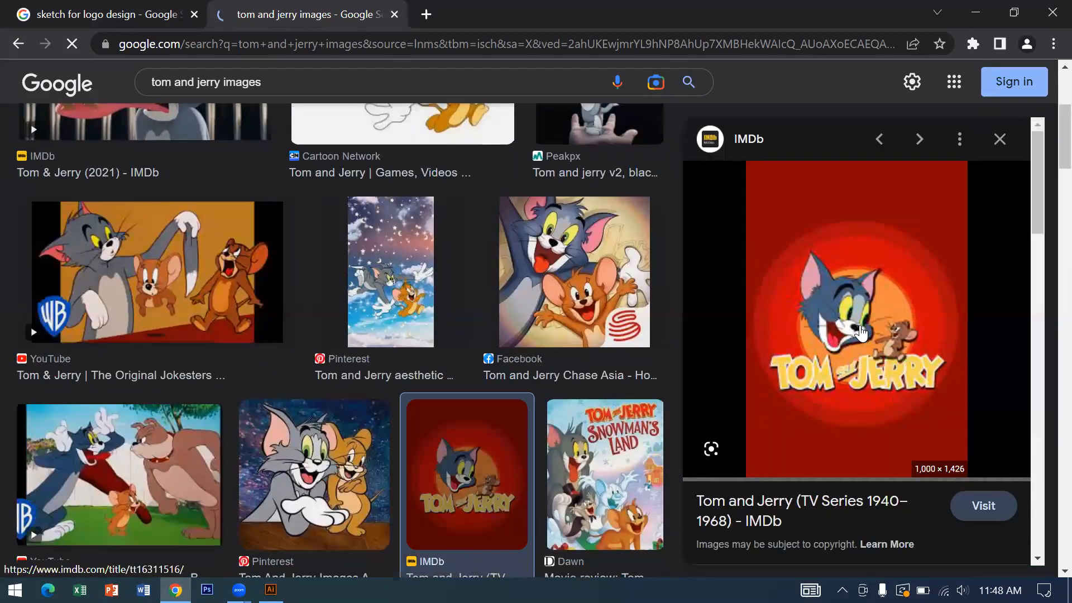
- Open the related Reelgood image of Tom's head with Jerry on a red background and copy the image
scroll(874, 410, down, 3)
scroll(859, 379, down, 3)
click(832, 326)
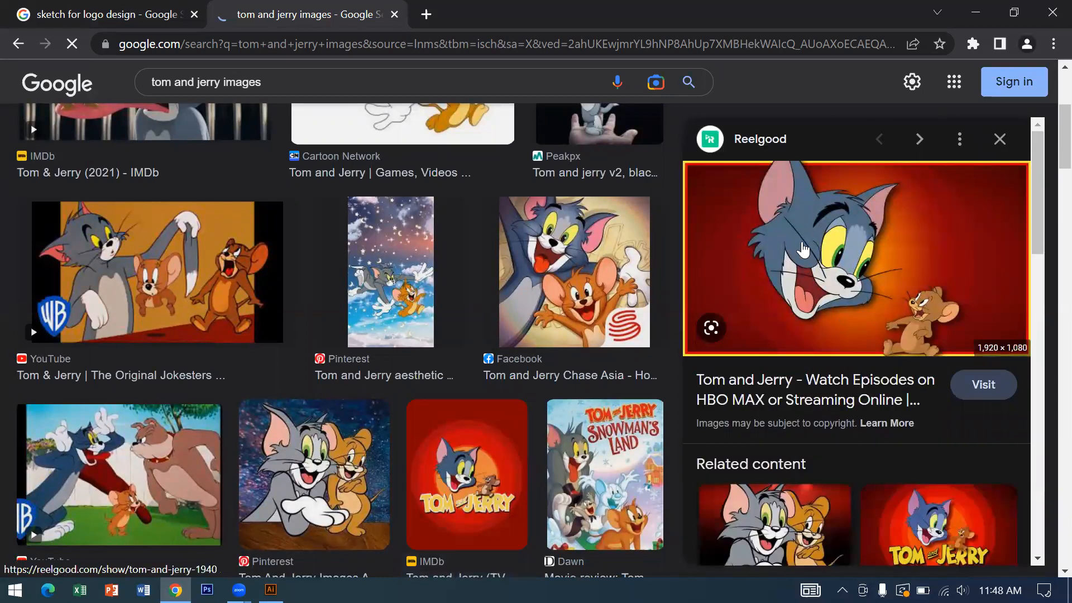
right_click(848, 279)
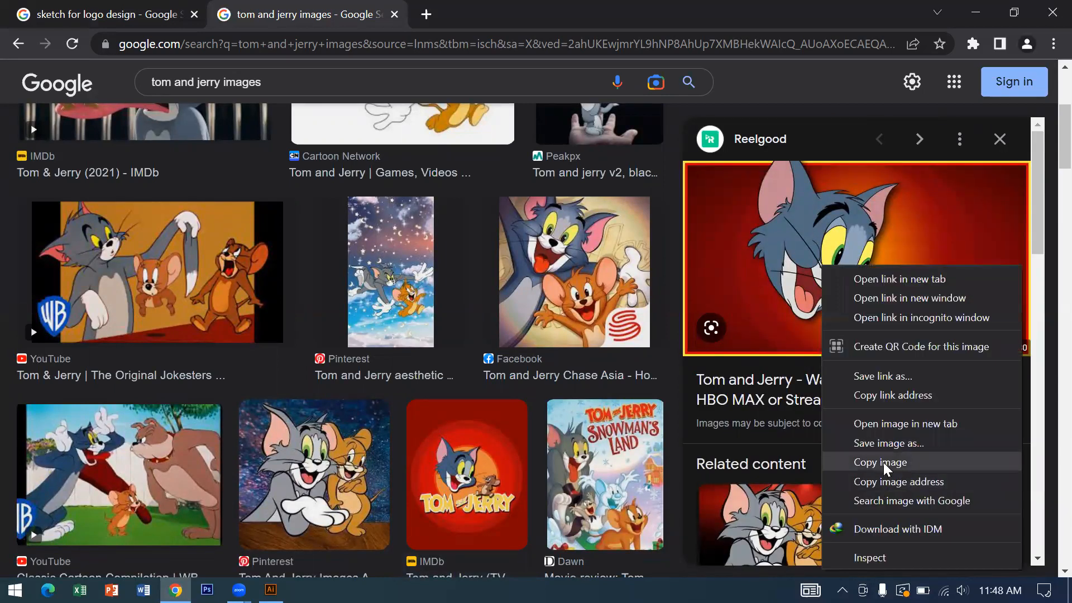
click(883, 462)
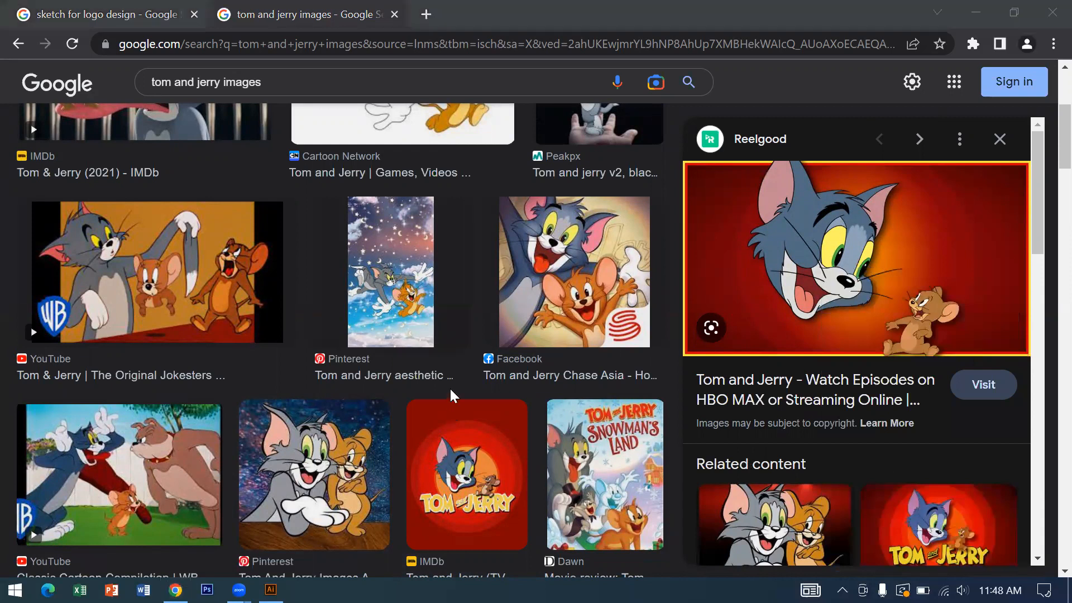
- Switch to Illustrator and paste the copied Tom and Jerry picture into the Untitled-1 document
key(alt+Tab)
key(Tab)
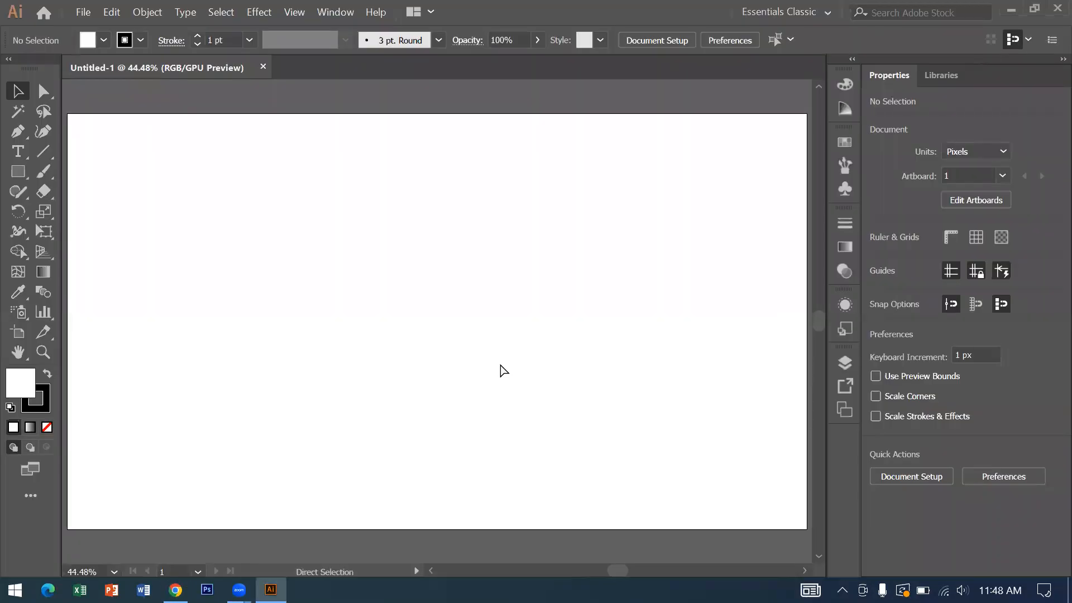
key(ctrl+v)
key(ctrl+minus)
key(ctrl+minus)
key(ctrl+minus)
key(ctrl+minus)
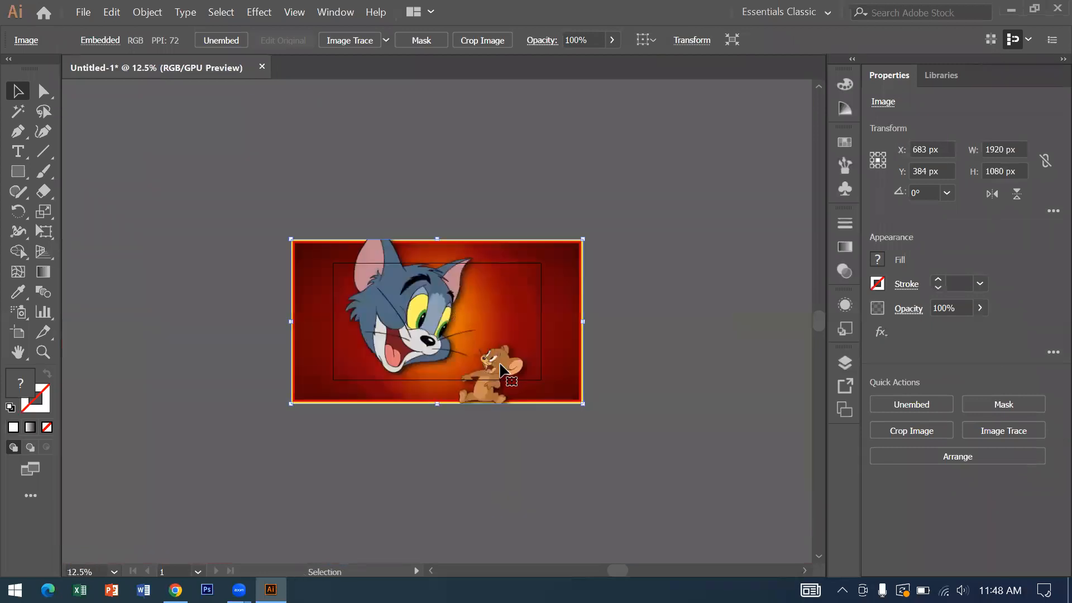
- Scale the pasted picture down proportionally to about 398 × 224 px and place it in the artboard's upper-right corner
drag(584, 240, 540, 305)
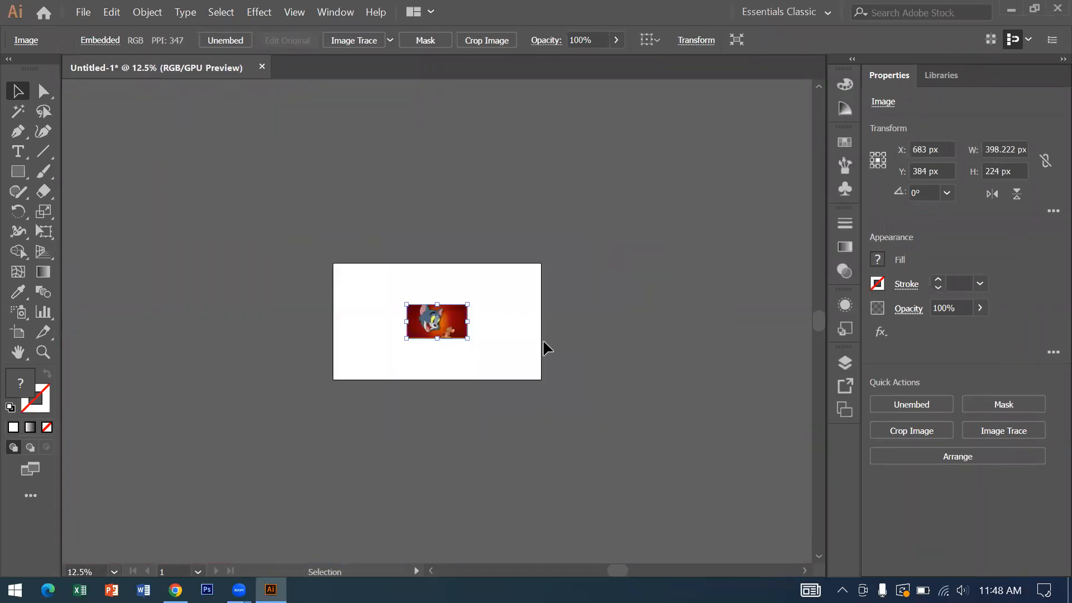
click(547, 348)
drag(450, 335, 450, 249)
click(481, 333)
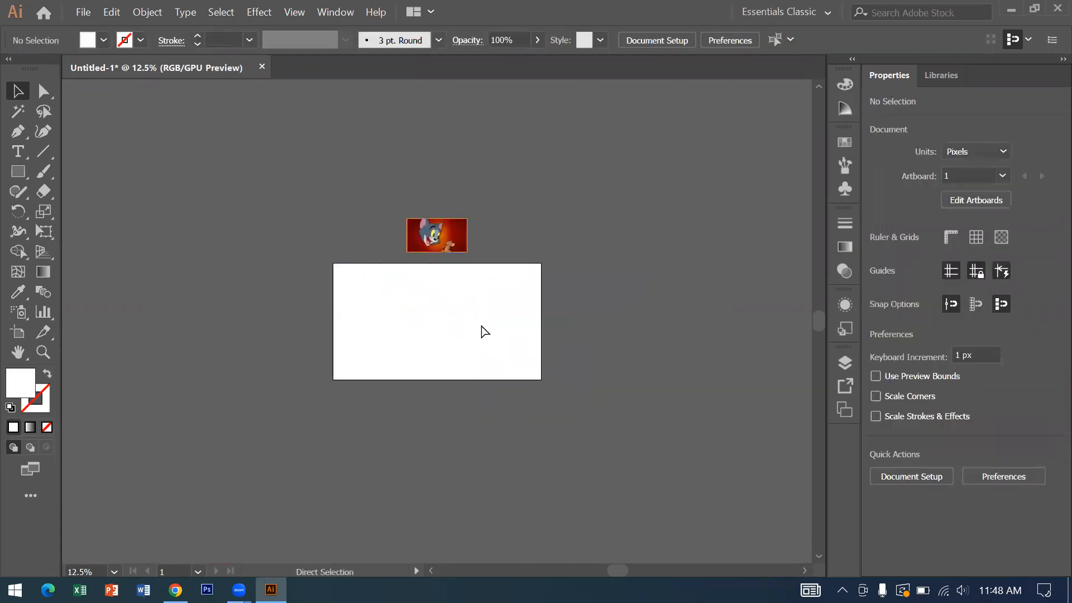
key(ctrl+0)
key(ctrl+minus)
key(ctrl+minus)
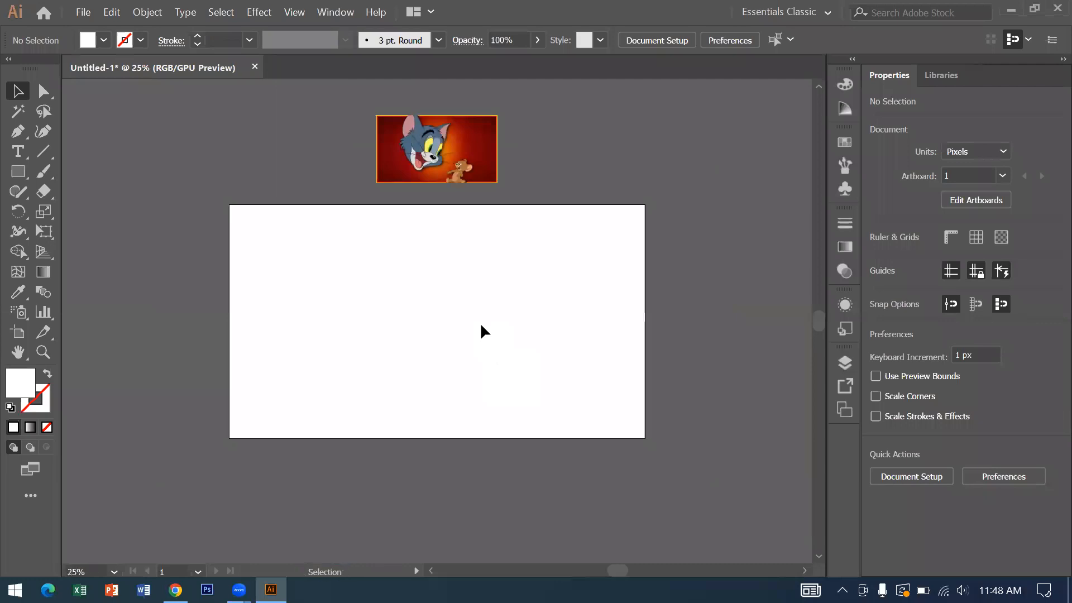
drag(496, 160, 632, 235)
click(733, 257)
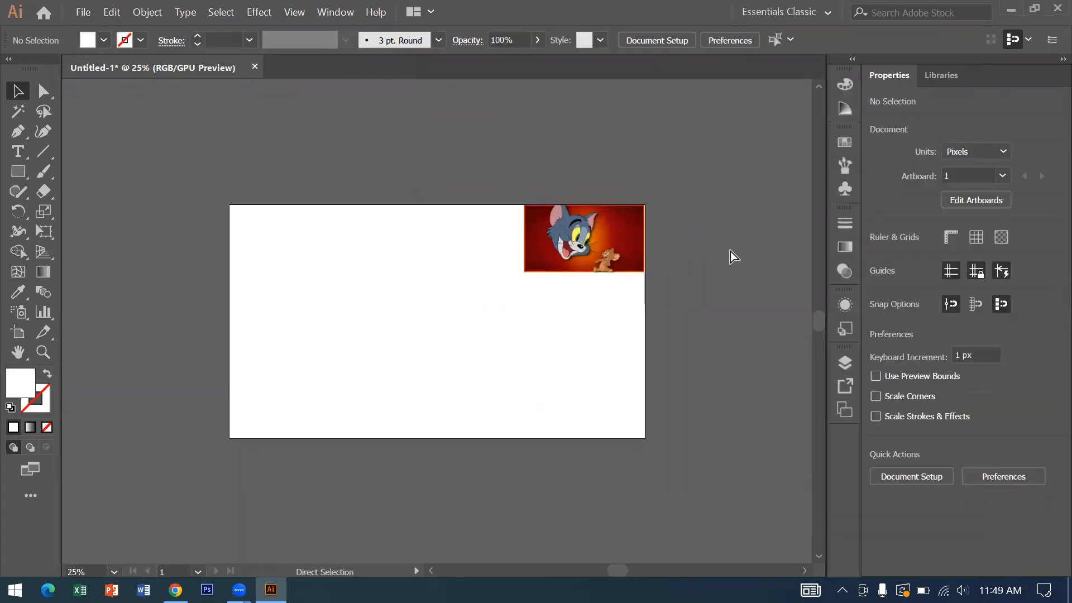
- Switch to Chrome and search Google Images for "tom and jerry images outline"
key(ctrl+plus)
key(alt+Tab)
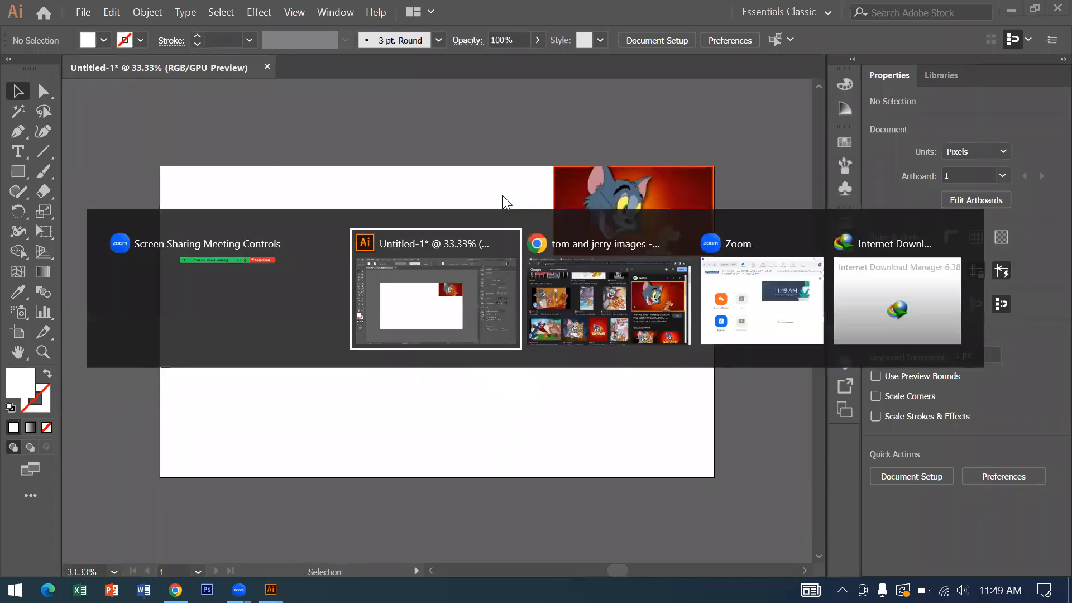
click(279, 79)
text(outline)
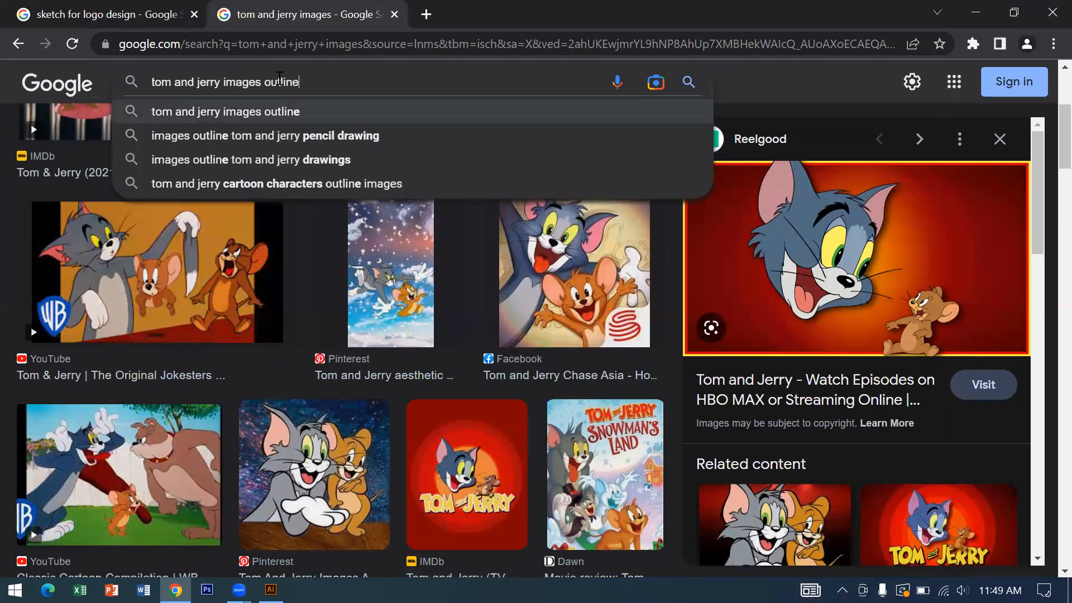
key(Return)
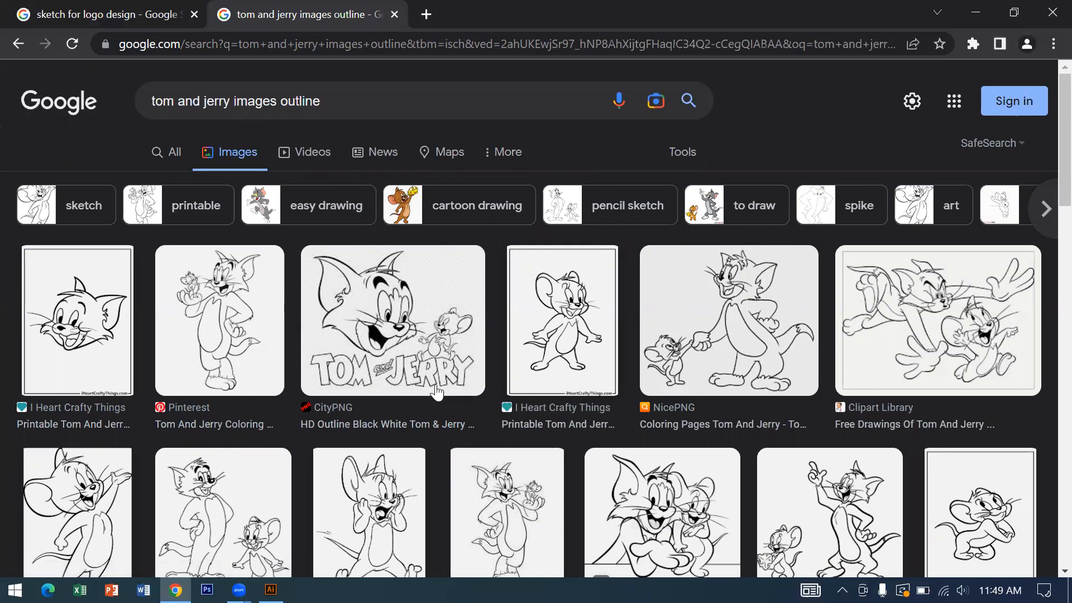
- Preview the CityPNG "HD Outline Black White Tom & Jerry Logo Text With Characters" result and copy its image
click(395, 331)
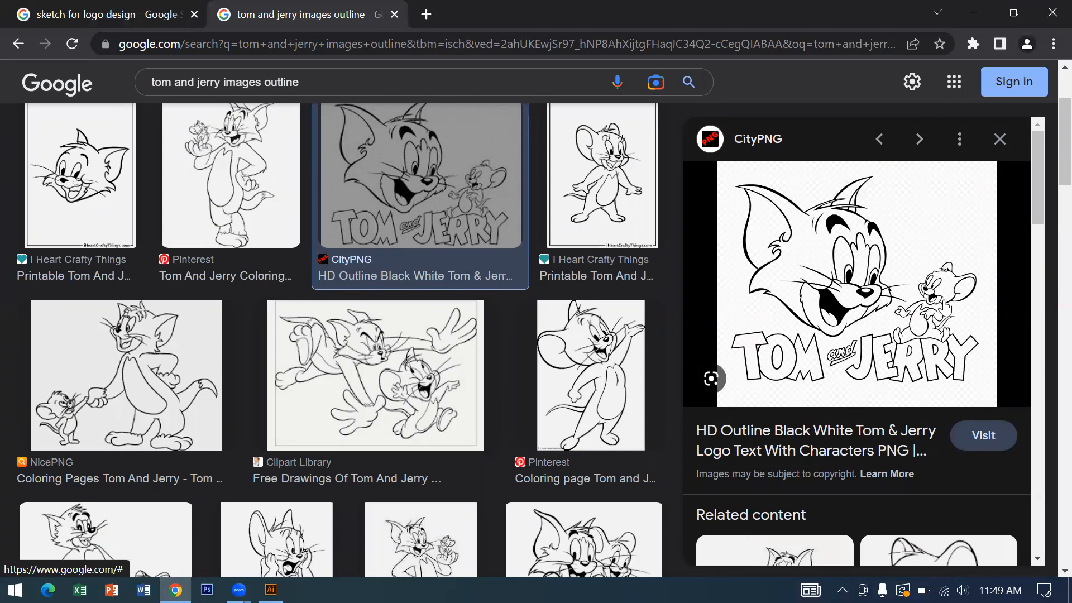
right_click(808, 244)
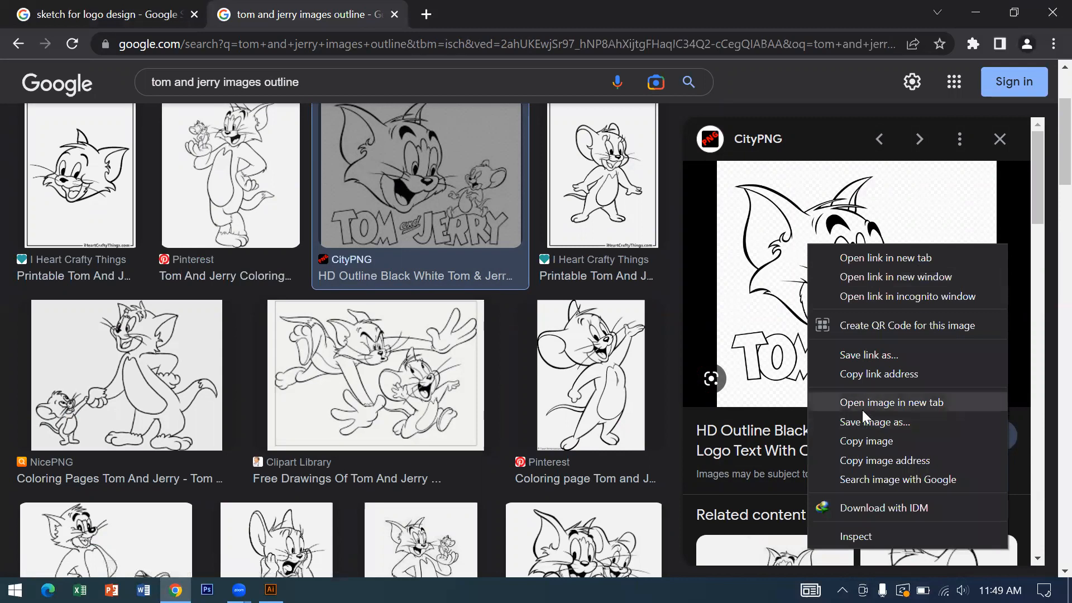
click(866, 441)
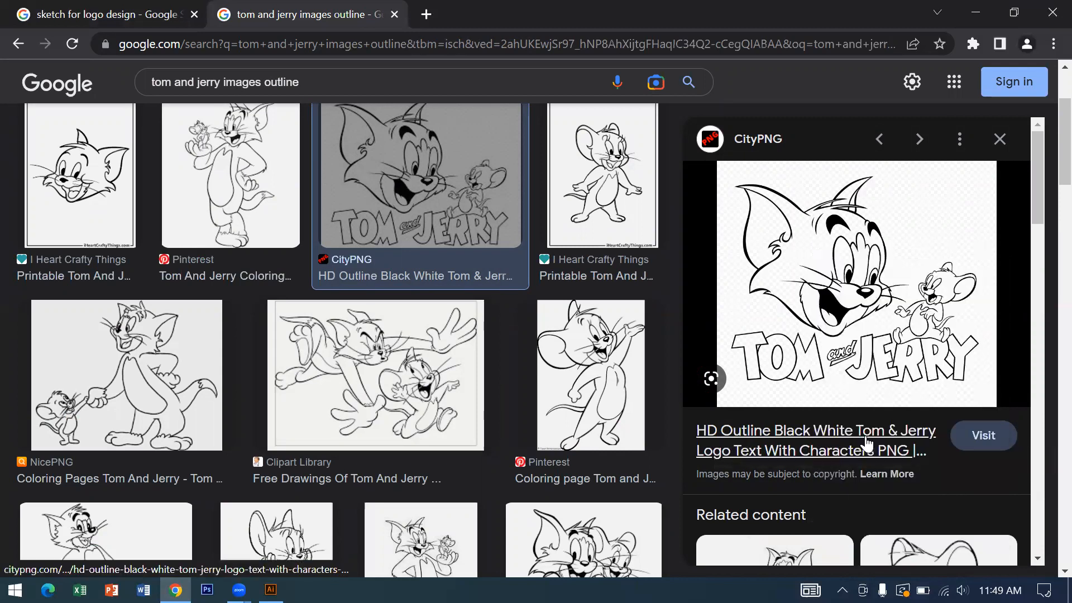
- Switch to Illustrator, paste the copied outline image, and position it on the artboard's left half beside the colour reference
key(alt+Tab)
key(alt+Tab)
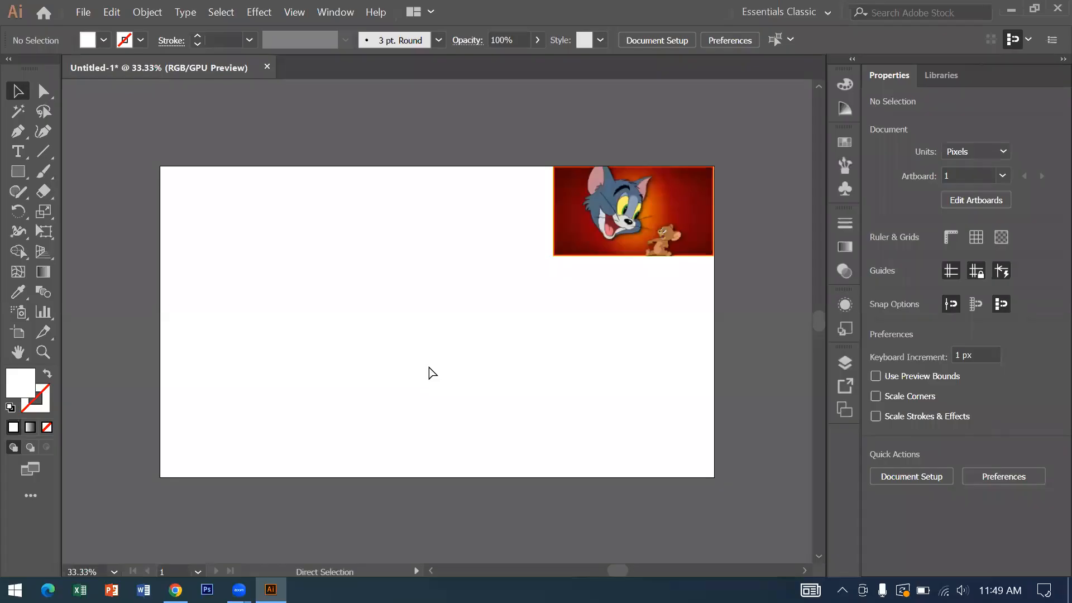
key(ctrl+v)
drag(497, 357, 392, 357)
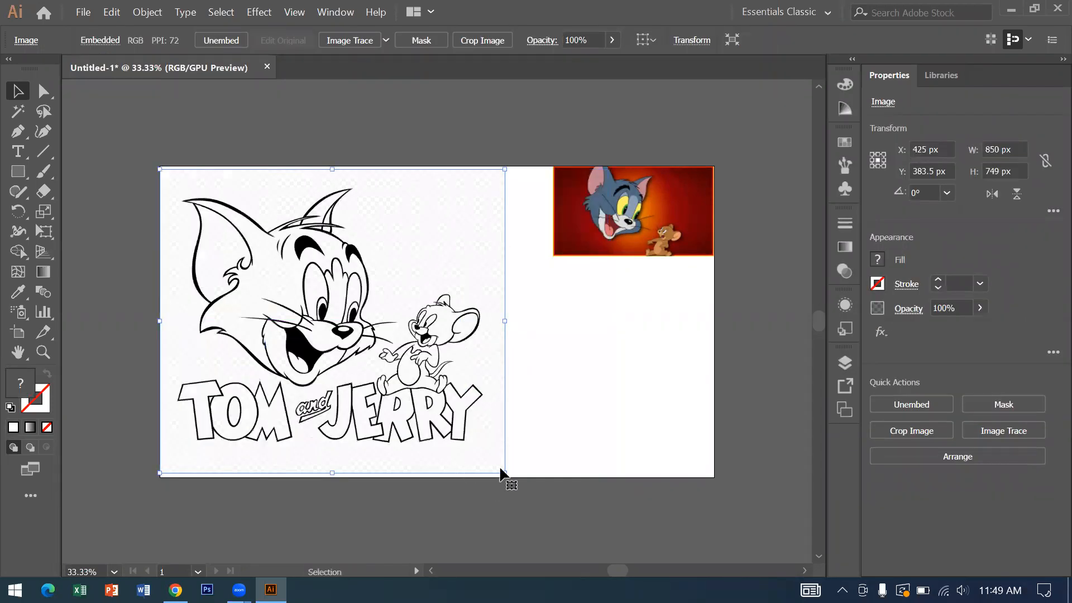
drag(438, 422, 455, 422)
click(589, 420)
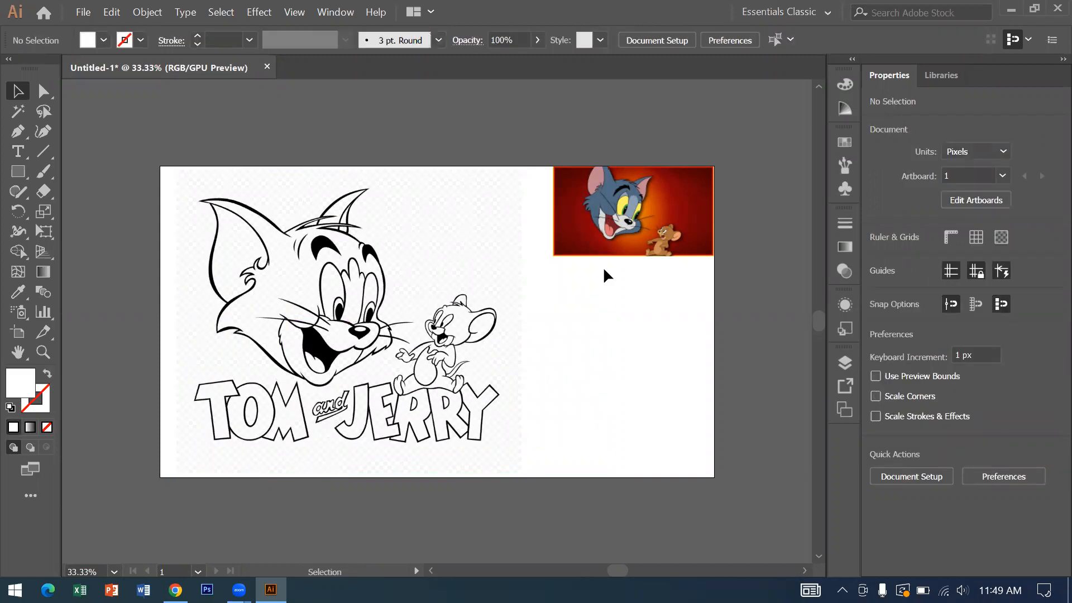
- Enlarge the colour reference picture proportionally to about 461 × 259 px, keeping it in the artboard's upper-right corner
click(604, 252)
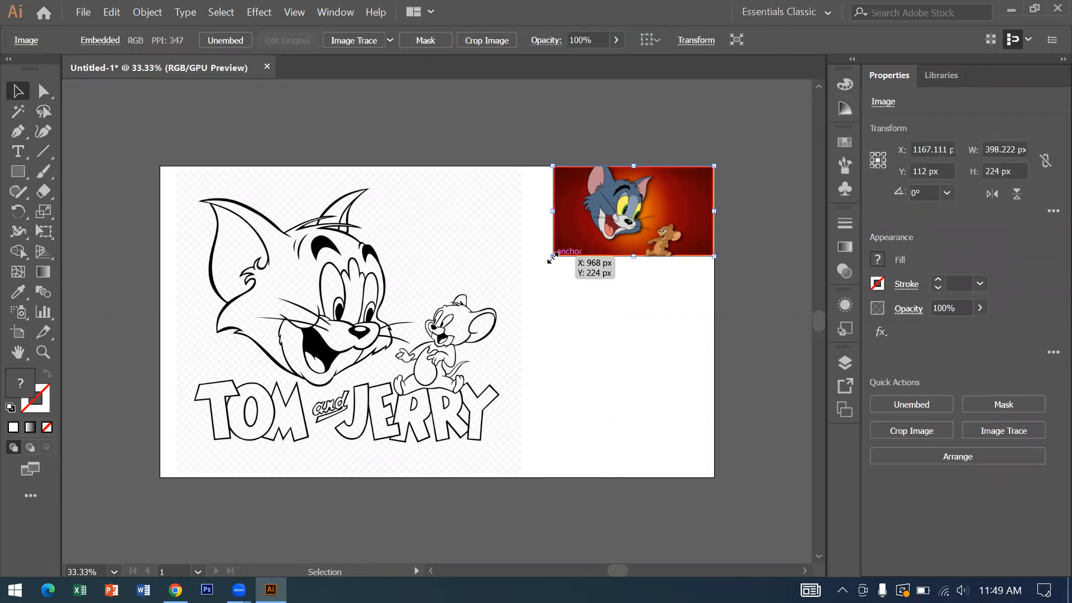
drag(548, 261, 528, 270)
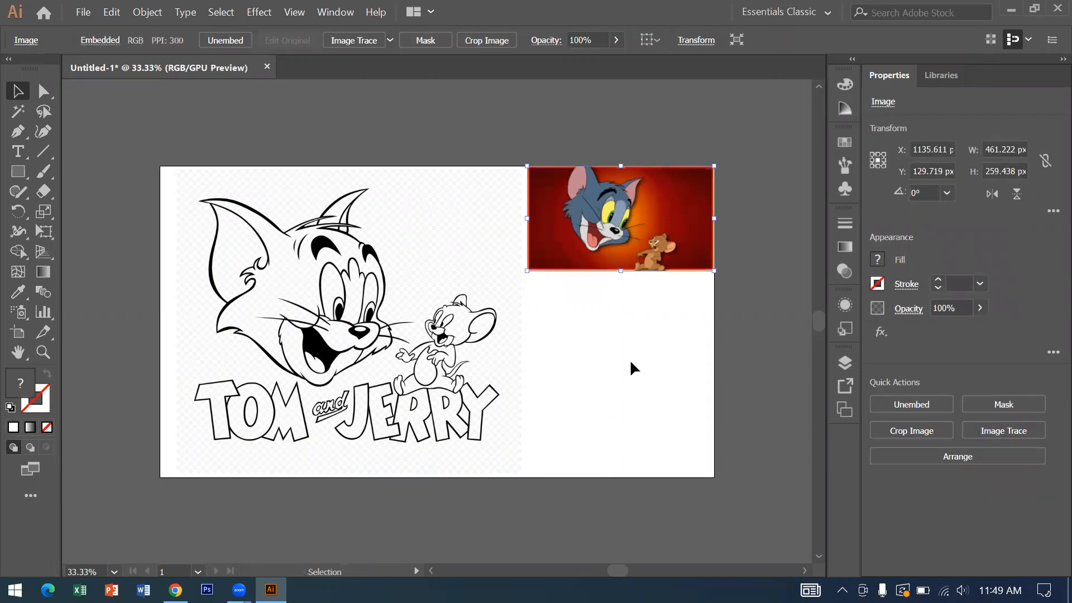
click(633, 367)
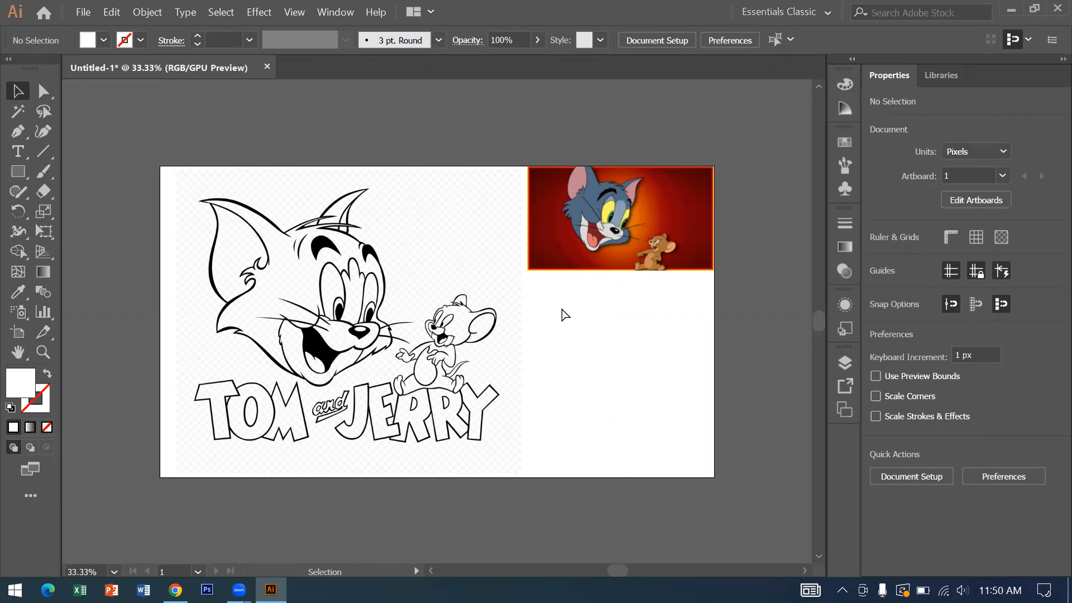
- Draw a 65 × 65 px square on the blank area beneath the colour reference picture
key(ctrl+plus)
key(ctrl+plus)
drag(679, 250, 274, 310)
drag(398, 322, 379, 374)
key(m)
drag(514, 348, 568, 401)
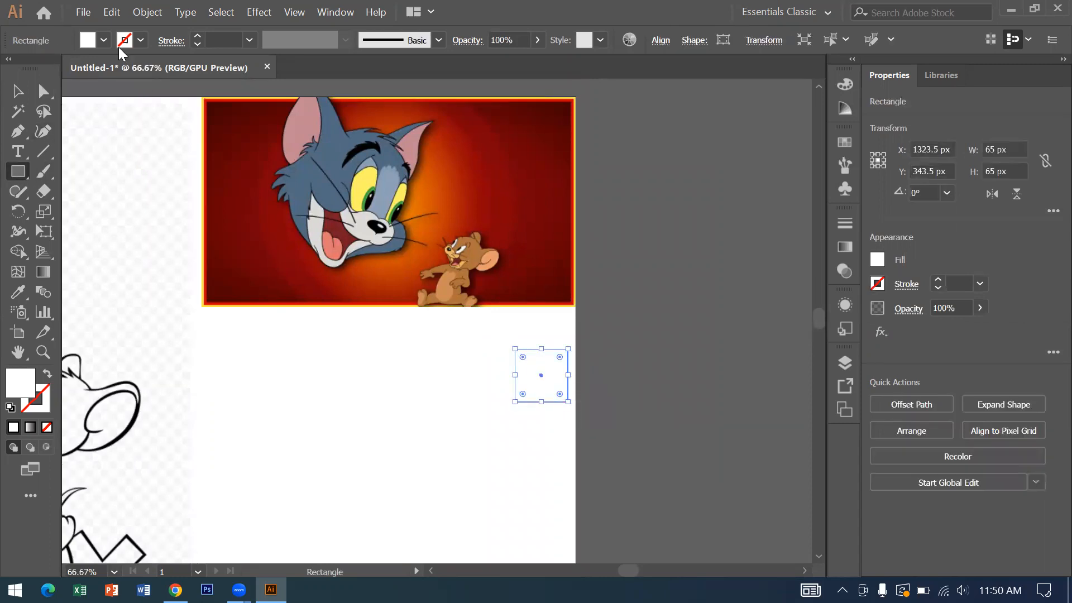
- Move the square up closer to the reference picture and fill it with the blue-grey sampled from Tom's fur
click(19, 89)
click(102, 41)
click(103, 41)
click(459, 384)
drag(528, 380, 522, 358)
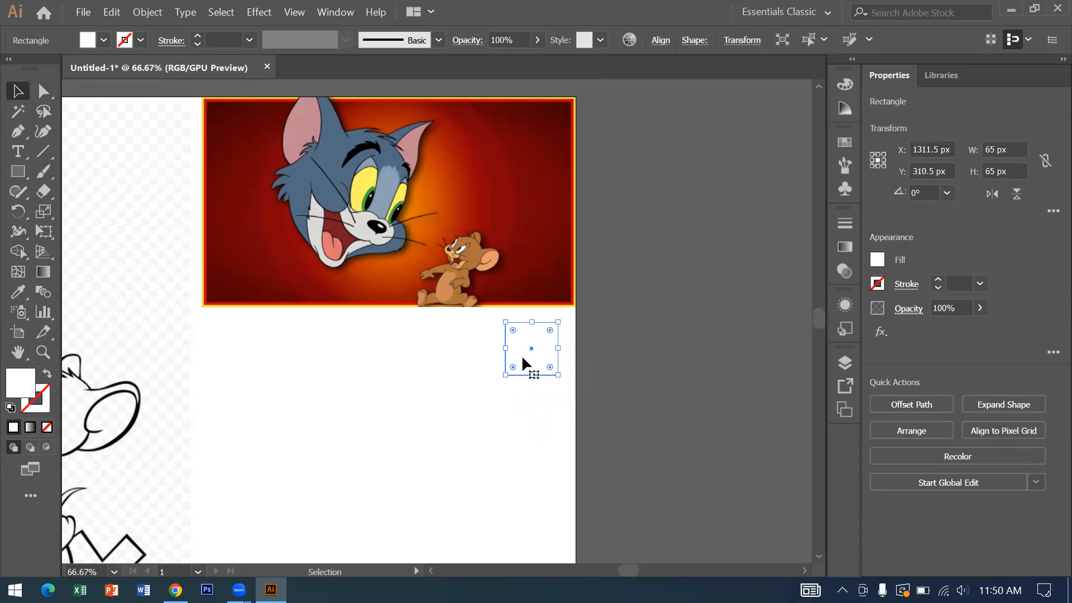
click(18, 292)
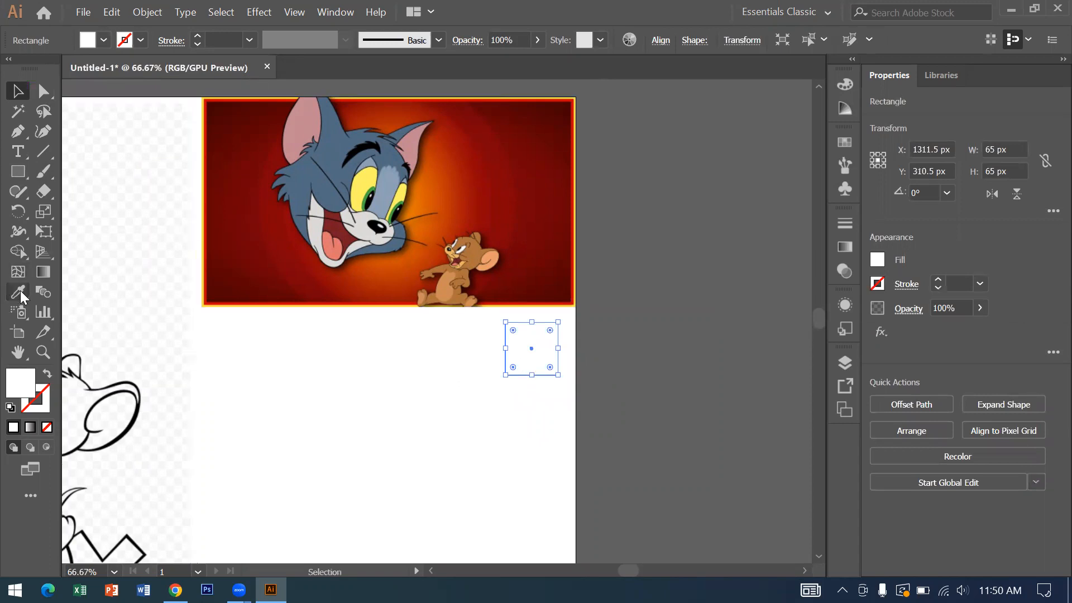
click(330, 119)
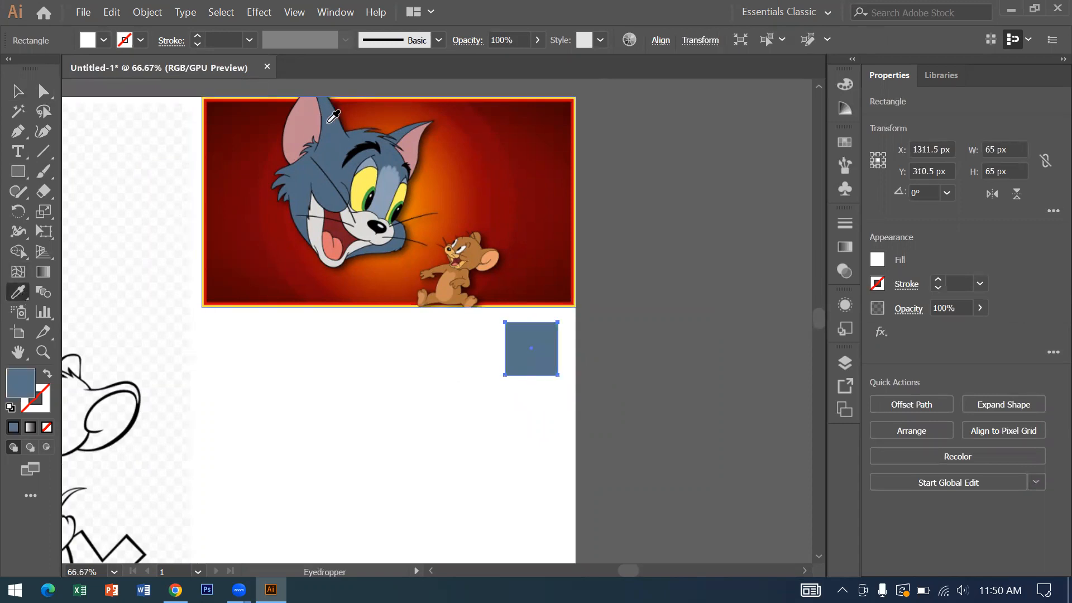
- Duplicate the blue-grey swatch directly below and recolour the copy with the pink sampled from Tom's inner ear
click(18, 91)
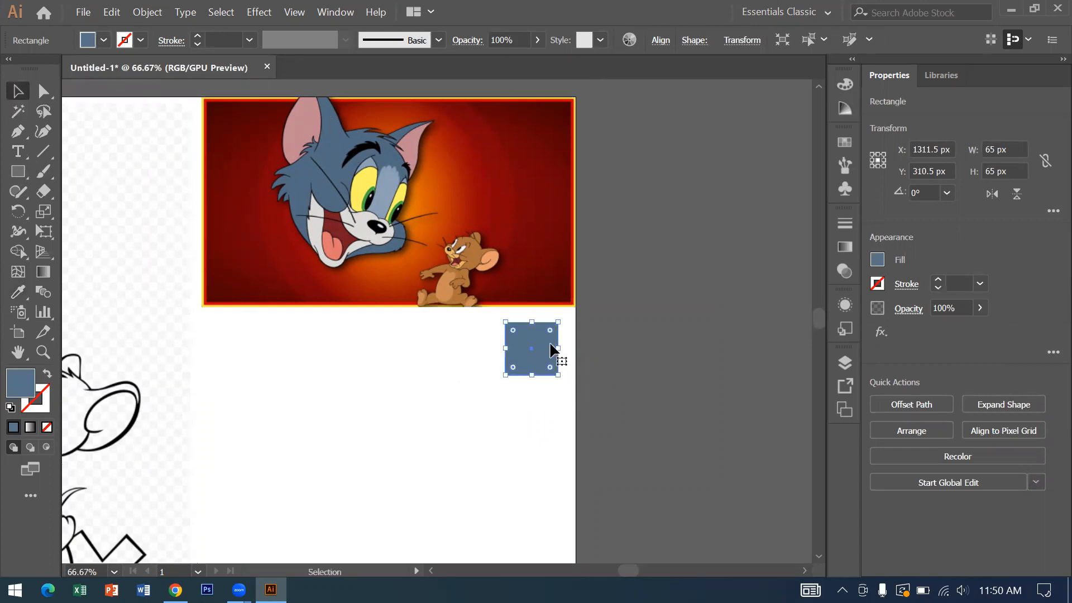
drag(545, 339, 546, 401)
click(17, 291)
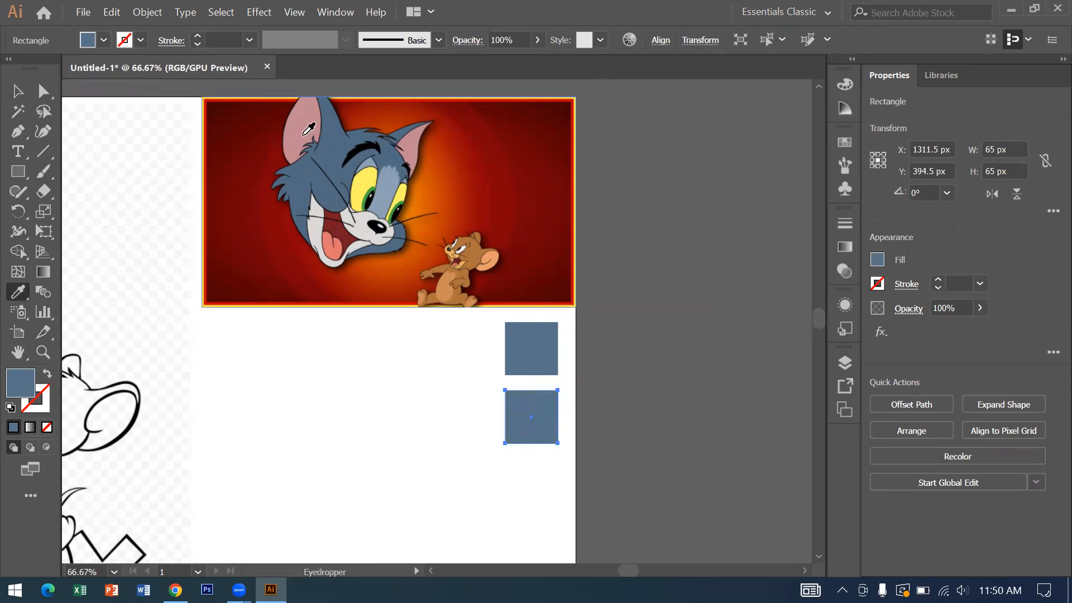
click(303, 134)
- Duplicate the pink swatch directly below and recolour the copy with the black sampled from Tom's eyebrow
click(17, 91)
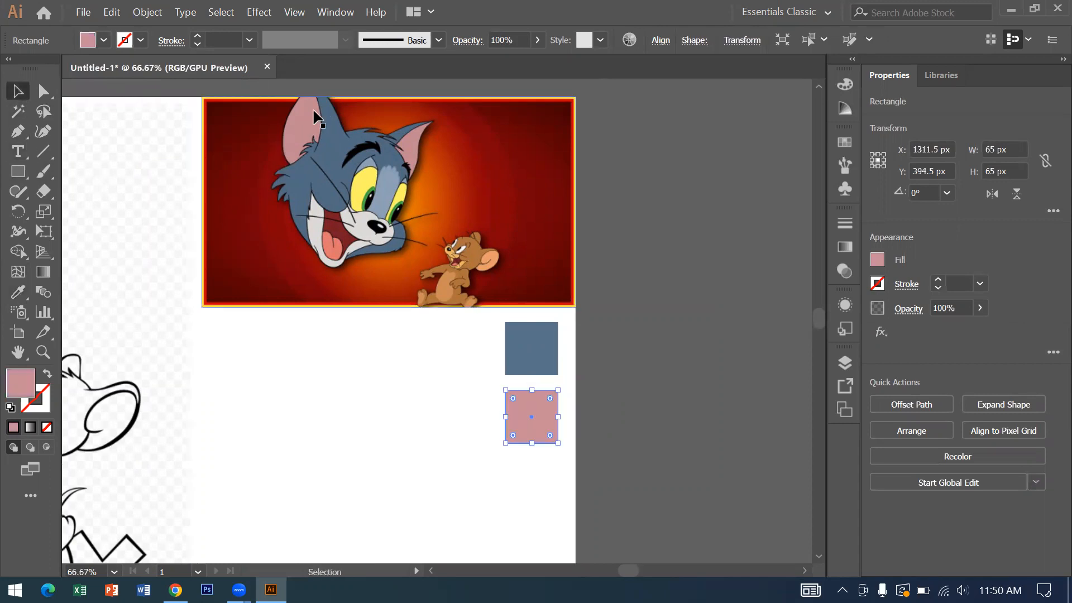
scroll(395, 357, down, 1)
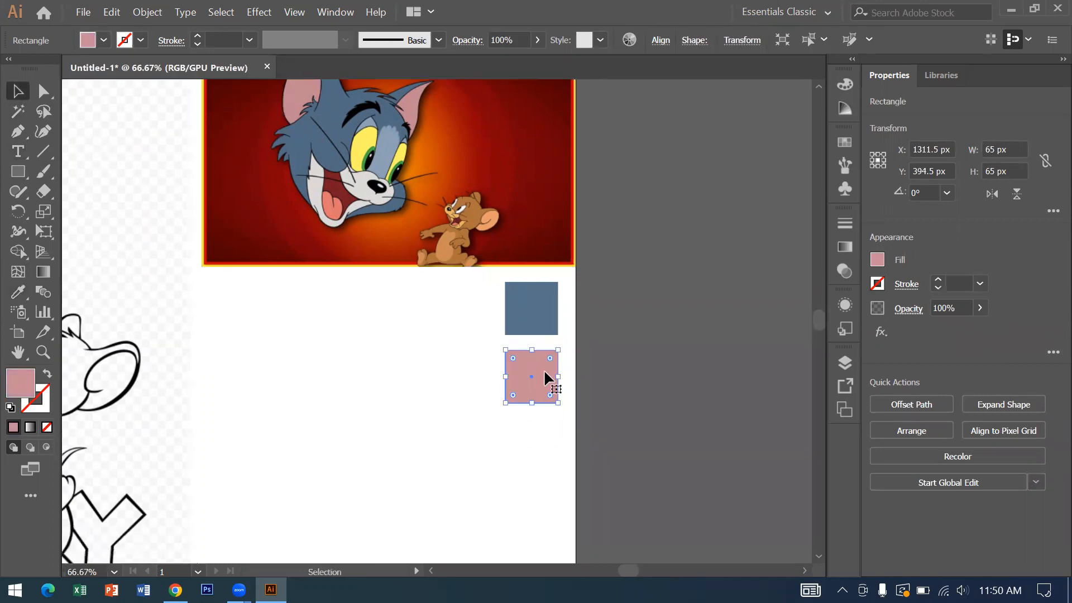
drag(546, 372, 545, 433)
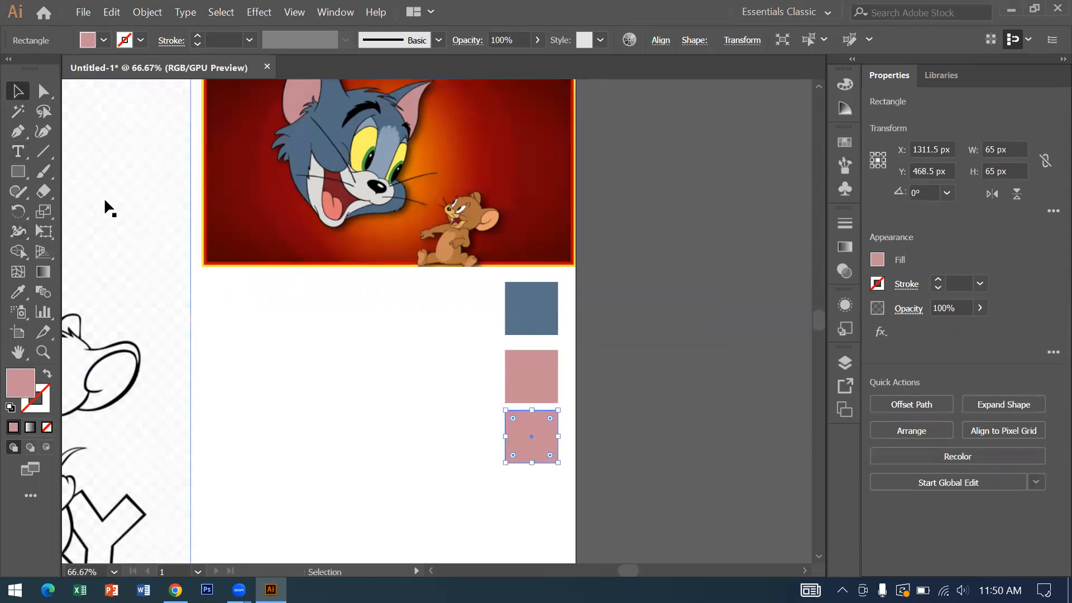
click(19, 291)
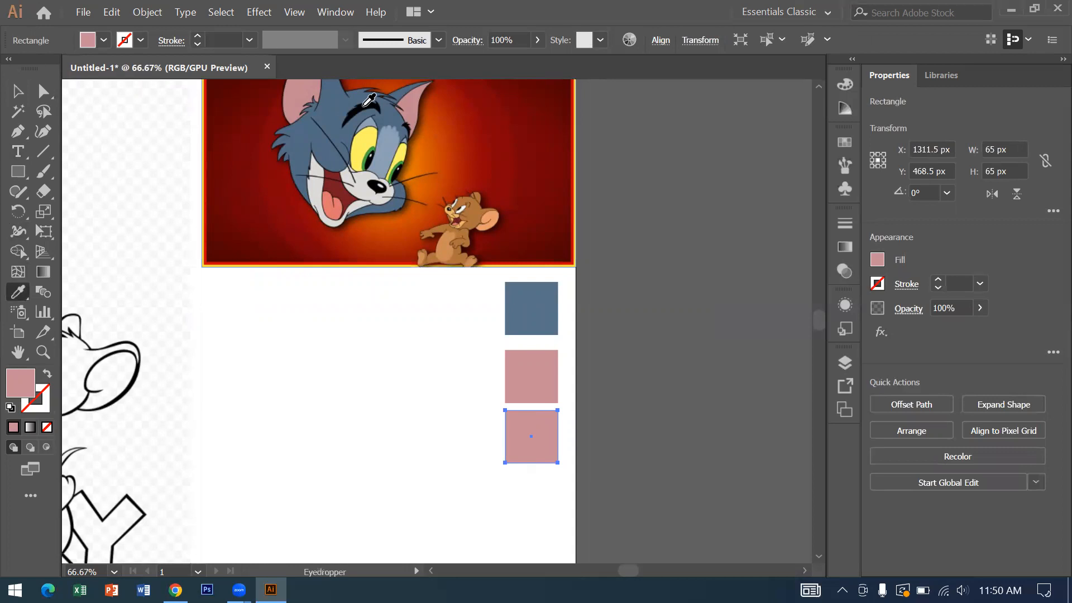
click(370, 107)
- Duplicate the black swatch directly below and recolour the copy with the lighter blue-grey sampled from Tom's forehead
click(23, 85)
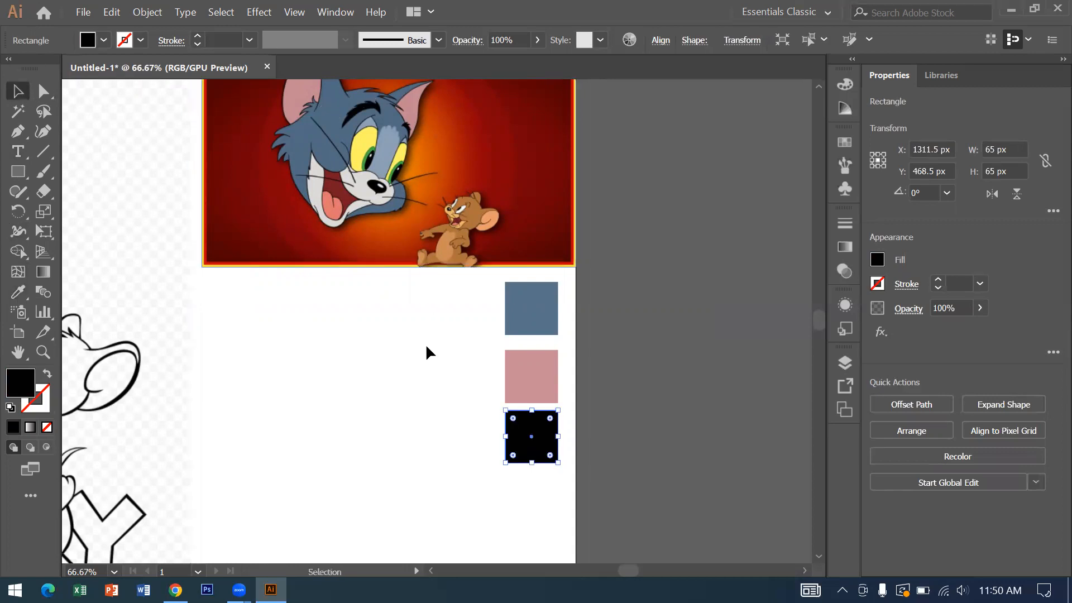
scroll(424, 344, down, 3)
drag(544, 360, 545, 429)
scroll(531, 427, up, 4)
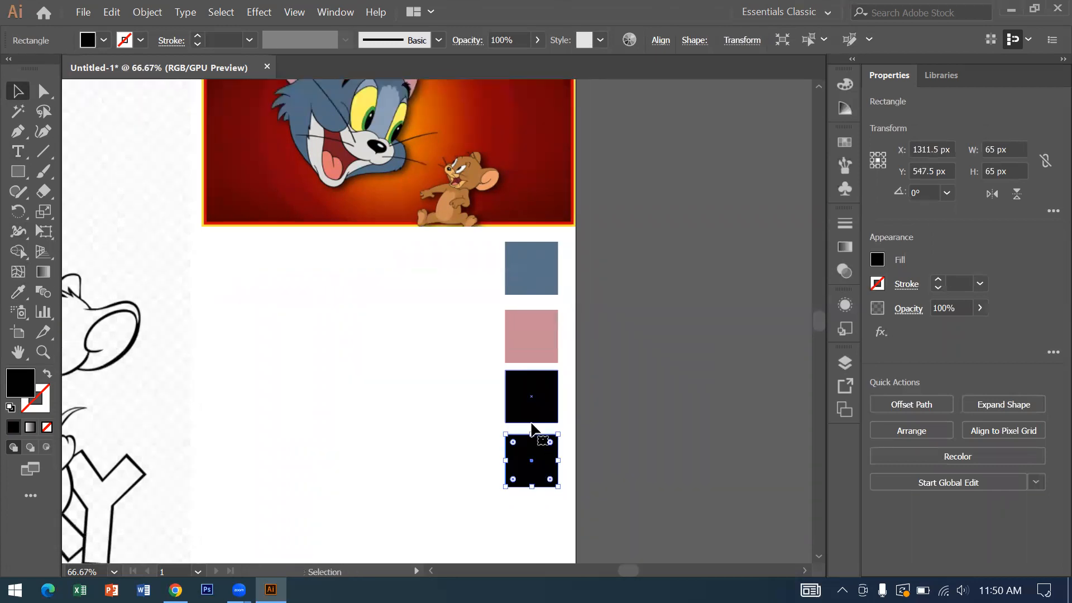
click(18, 292)
click(366, 148)
- Duplicate the light blue-grey swatch directly below and recolour the copy with the yellow sampled from Tom's eye
scroll(411, 234, down, 4)
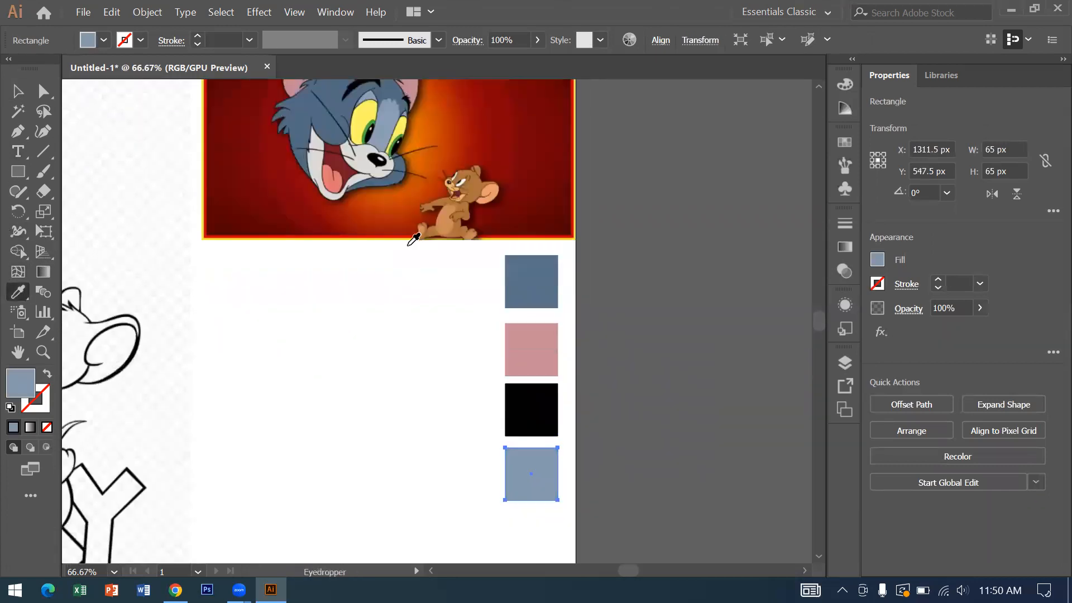
key(v)
scroll(357, 301, down, 3)
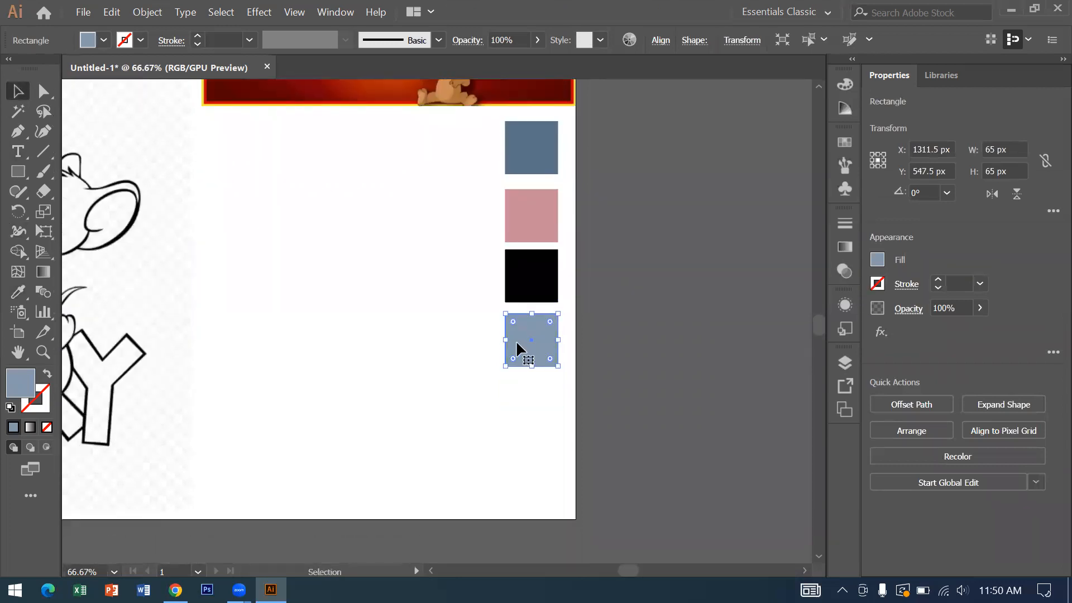
drag(520, 341, 529, 397)
scroll(529, 396, up, 6)
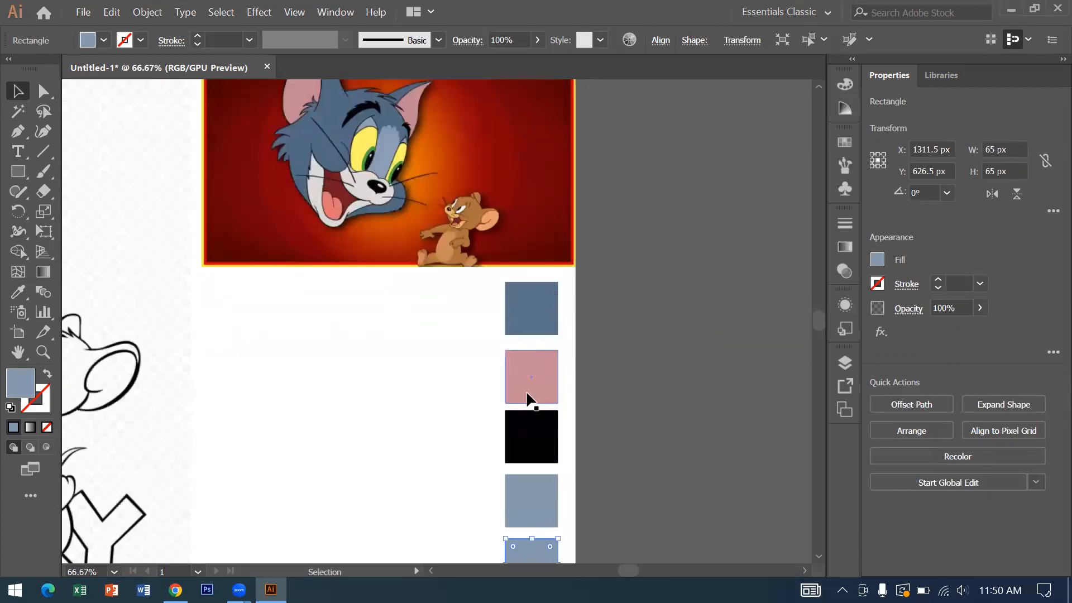
click(18, 291)
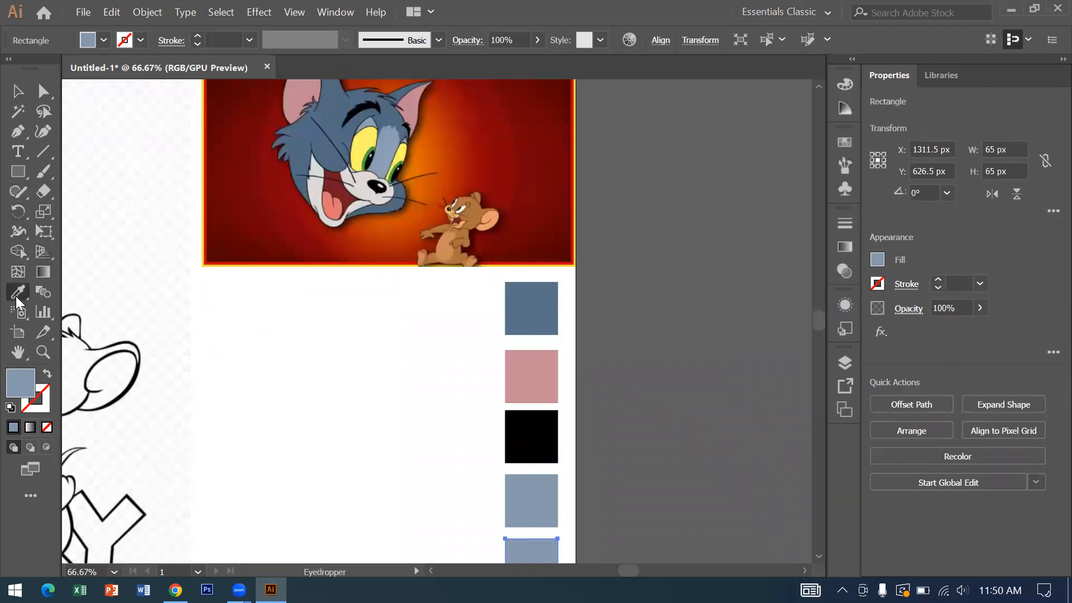
click(368, 131)
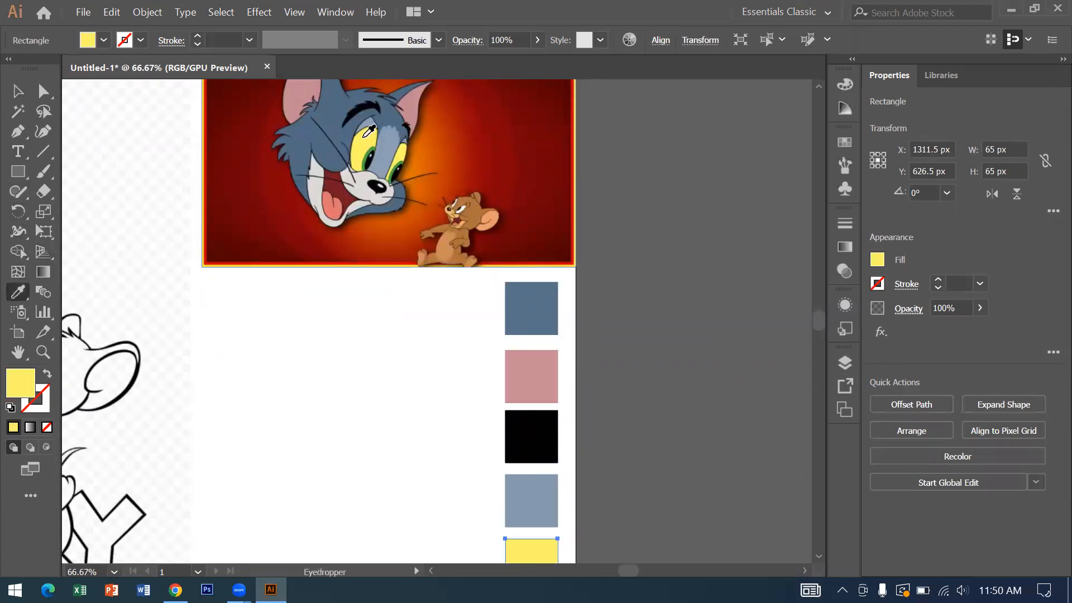
- Duplicate the yellow swatch directly below and recolour the copy with the green sampled from Tom's iris
scroll(368, 131, down, 4)
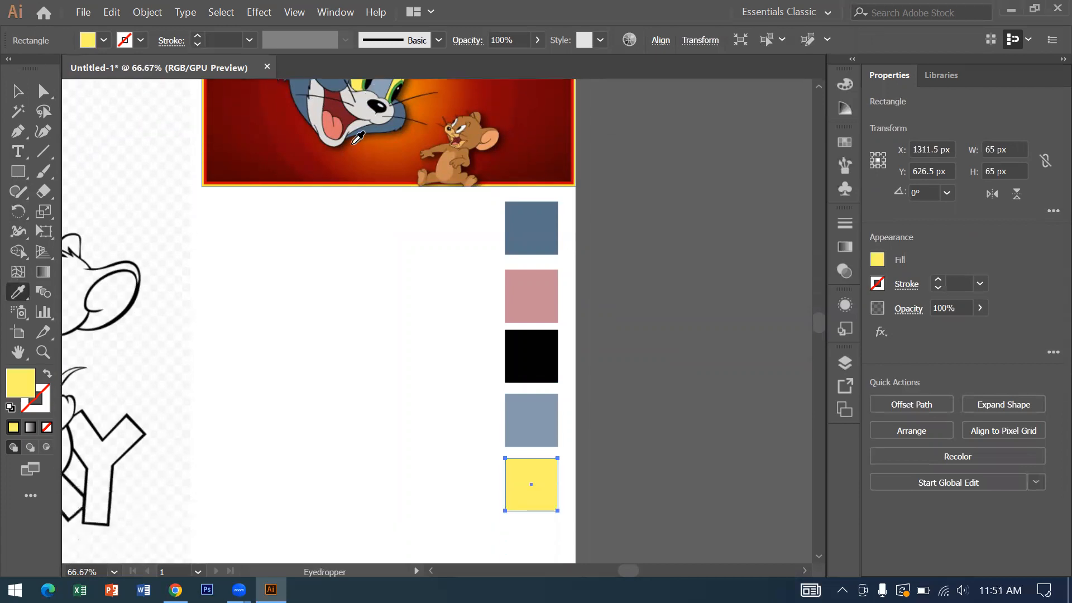
click(19, 98)
click(522, 447)
drag(522, 462, 527, 505)
scroll(221, 392, up, 2)
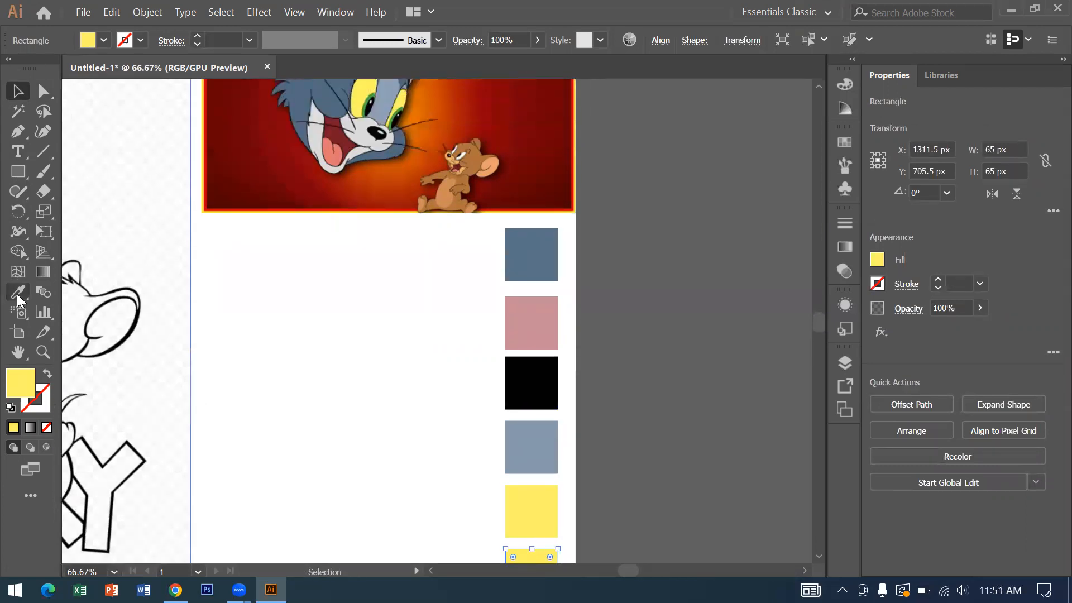
click(18, 291)
scroll(385, 122, up, 1)
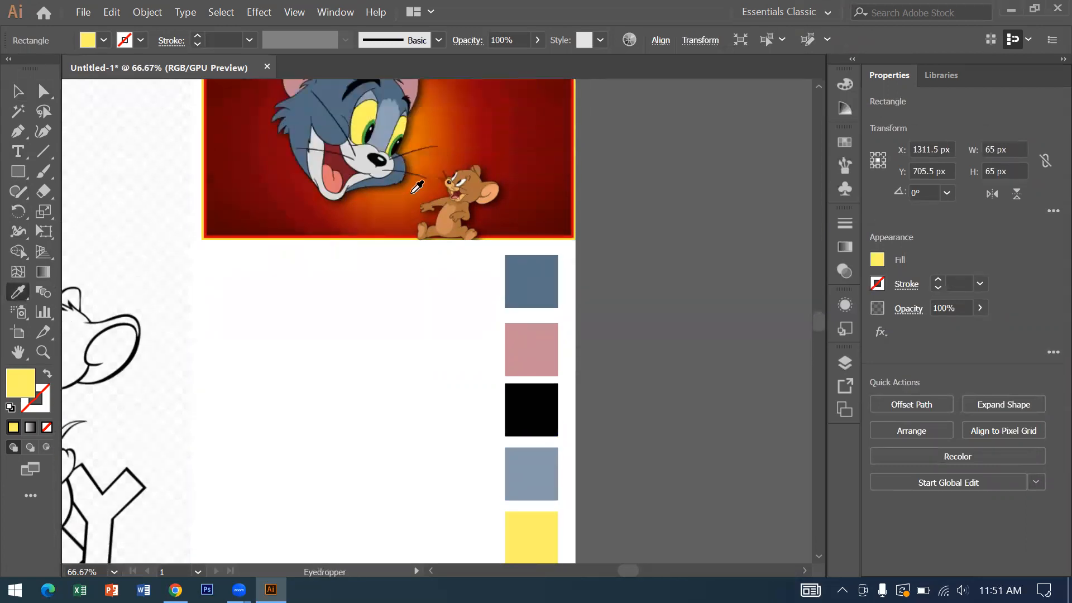
click(374, 124)
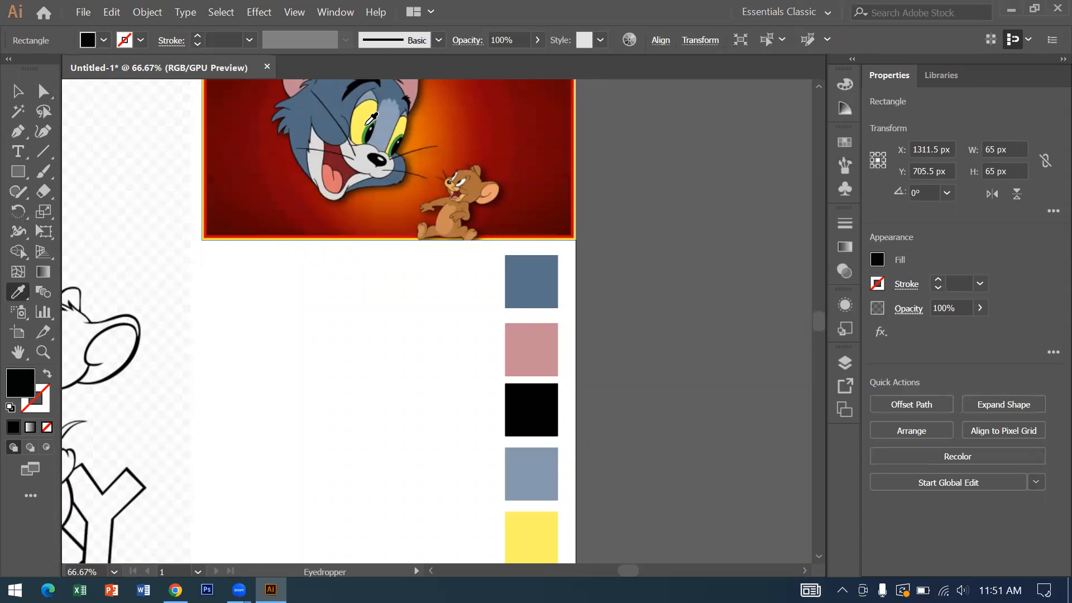
scroll(419, 198, down, 3)
scroll(419, 123, up, 1)
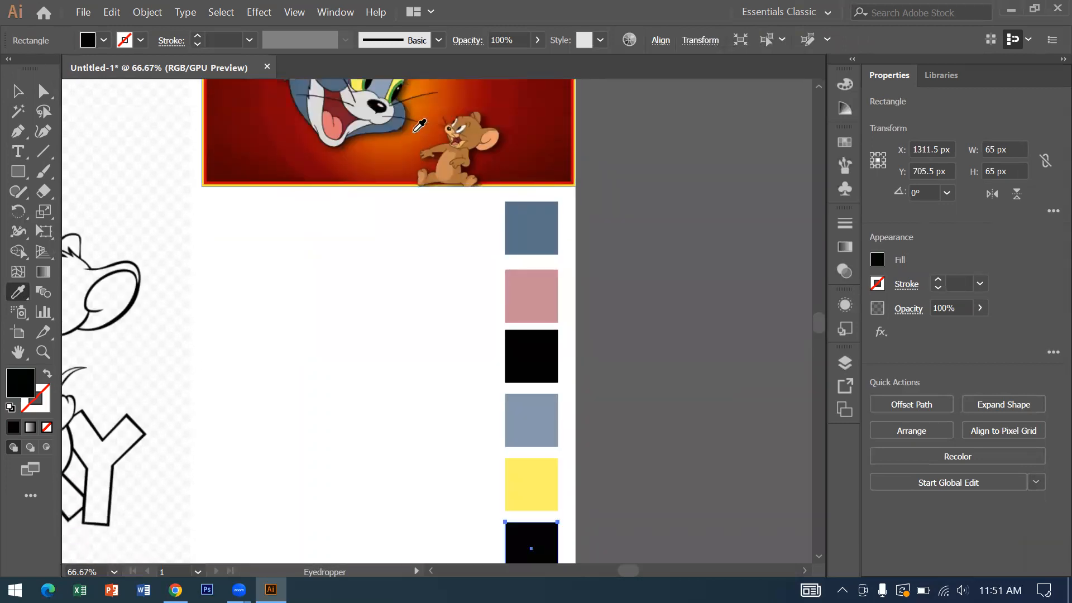
click(394, 92)
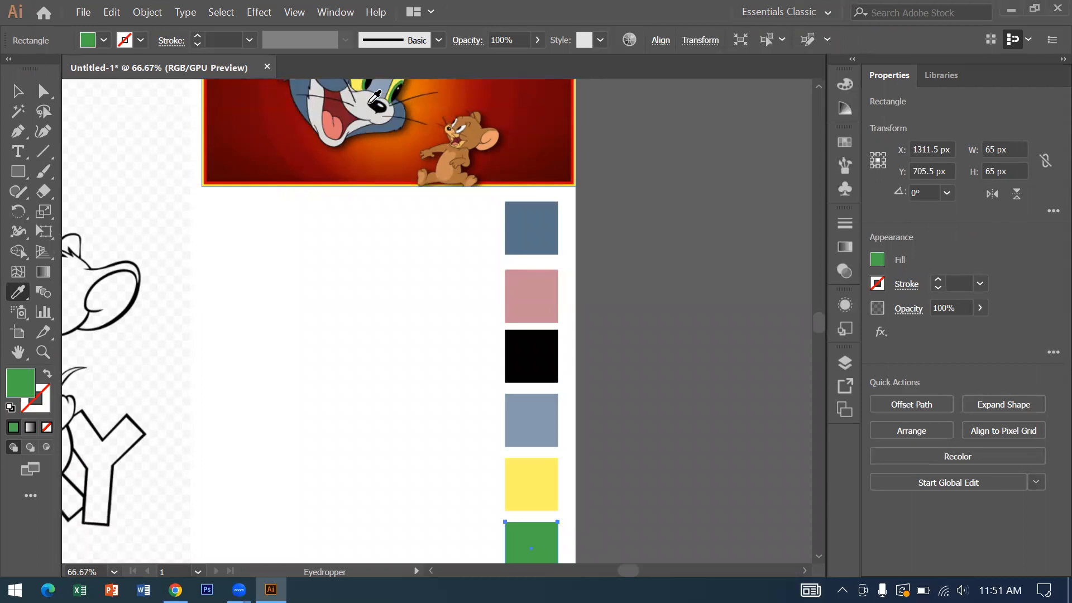
- Duplicate the green swatch outside the artboard, level with the first swatch, and recolour the copy with the light grey of Tom's muzzle
key(v)
scroll(205, 263, down, 2)
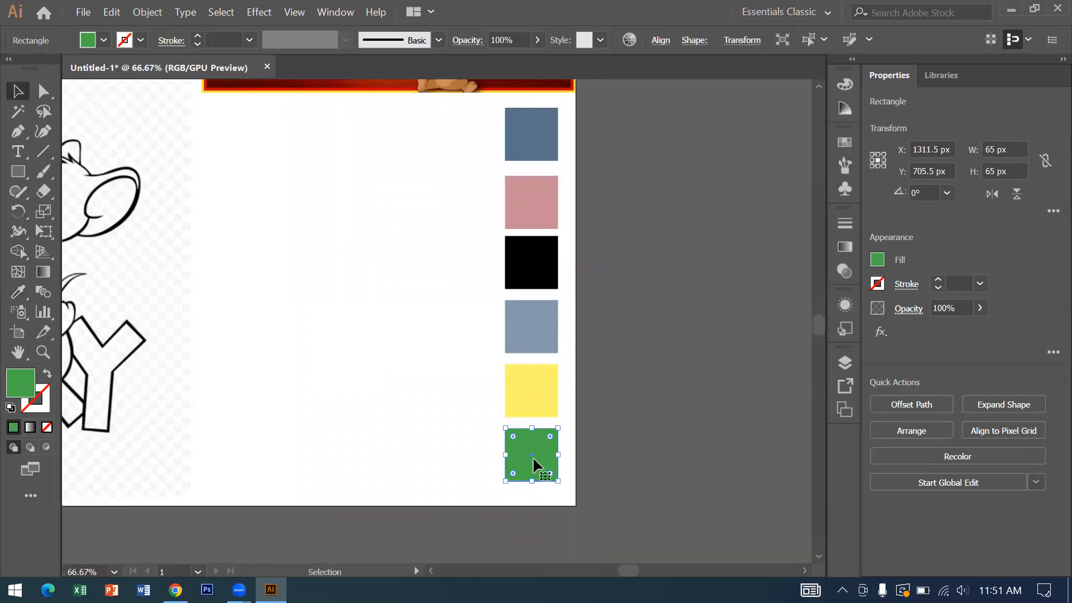
drag(534, 456, 630, 144)
scroll(592, 215, up, 4)
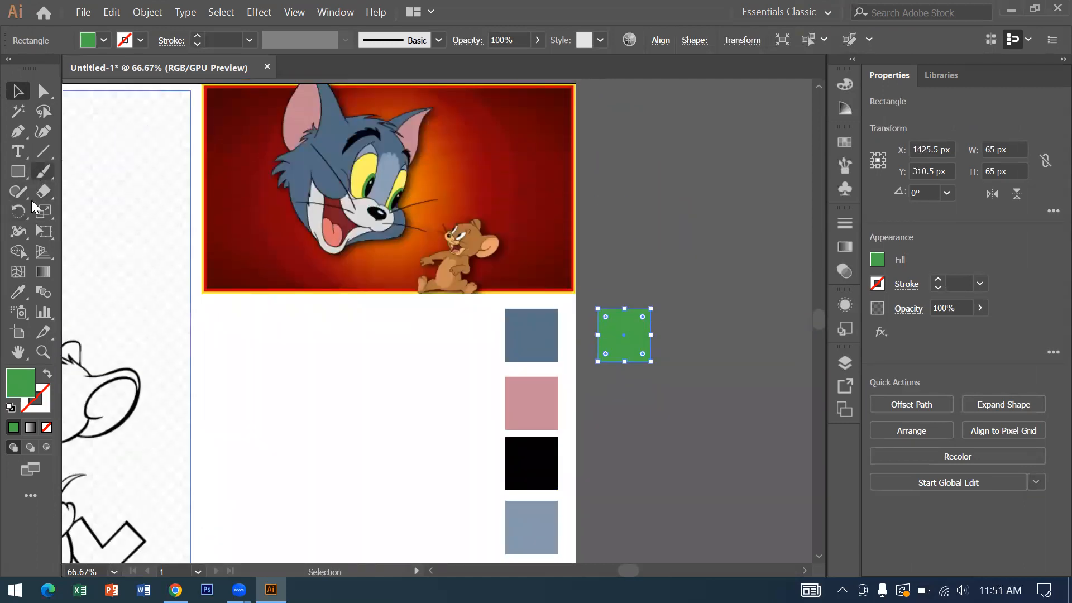
click(18, 291)
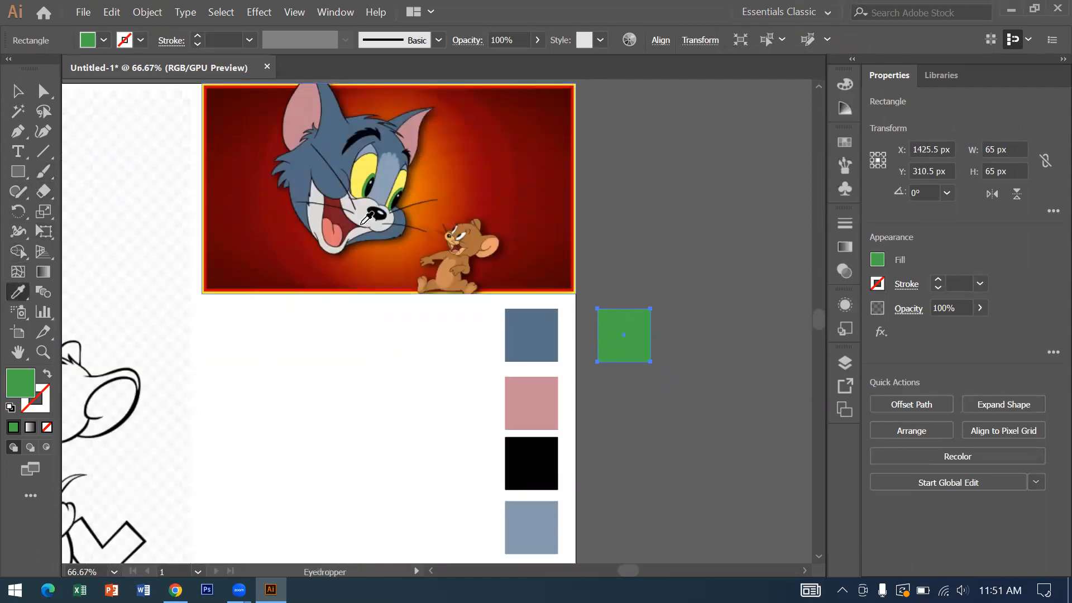
click(363, 200)
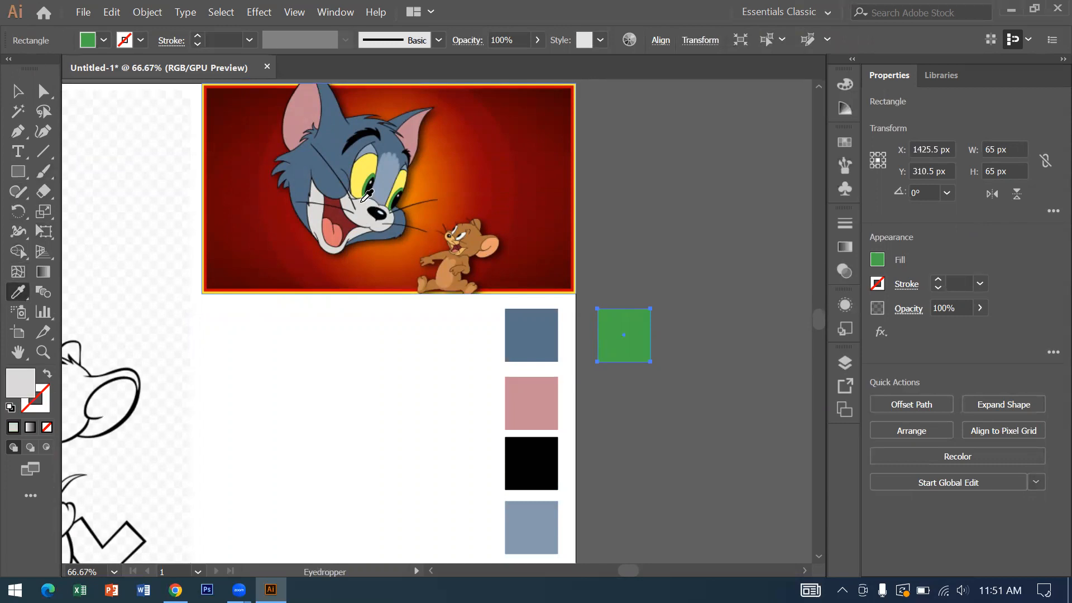
- Duplicate the light grey swatch directly below and recolour the copy with the dark red sampled from inside Tom's mouth
key(v)
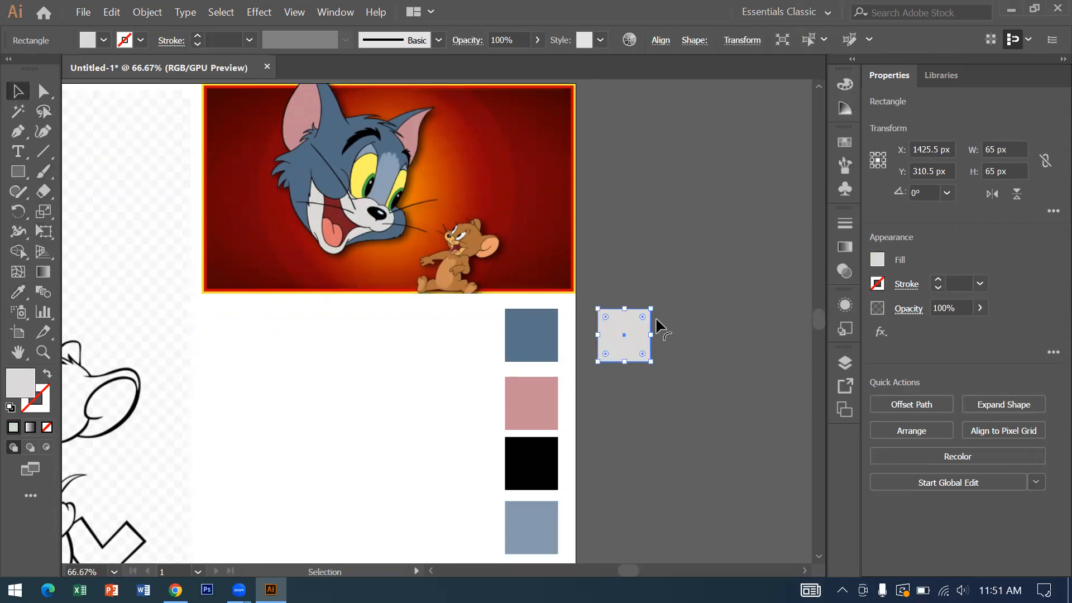
drag(617, 344, 617, 408)
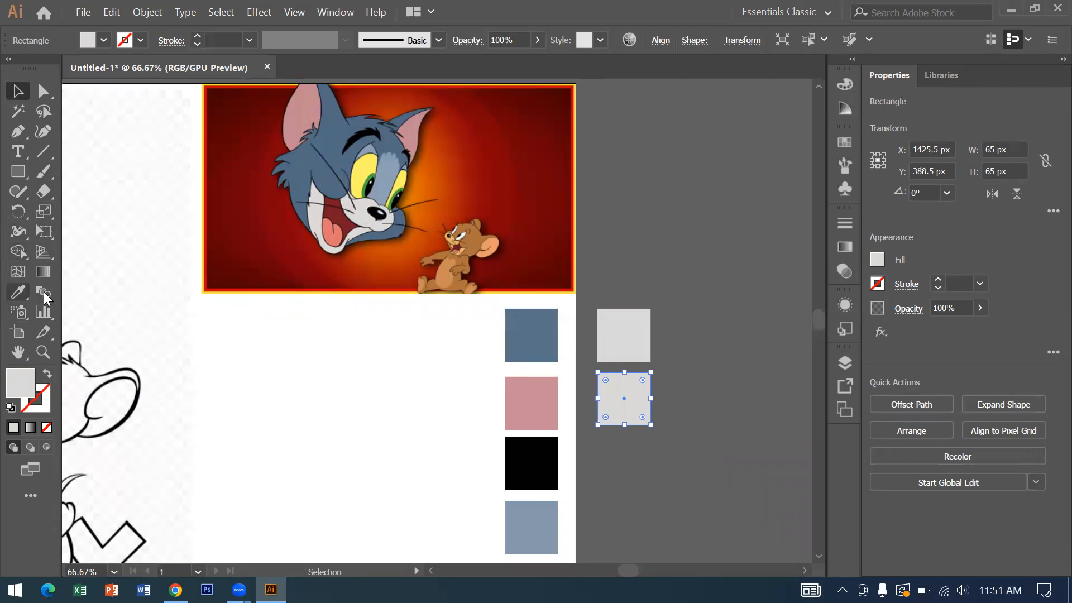
click(18, 292)
click(335, 211)
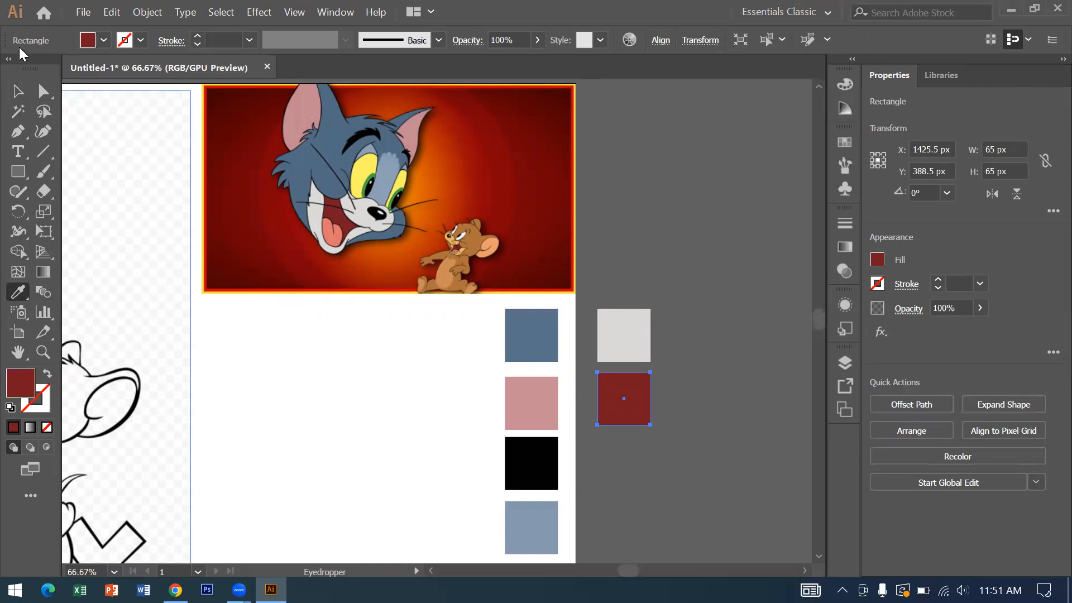
- Duplicate the dark red swatch directly below itself, outside the artboard
click(17, 89)
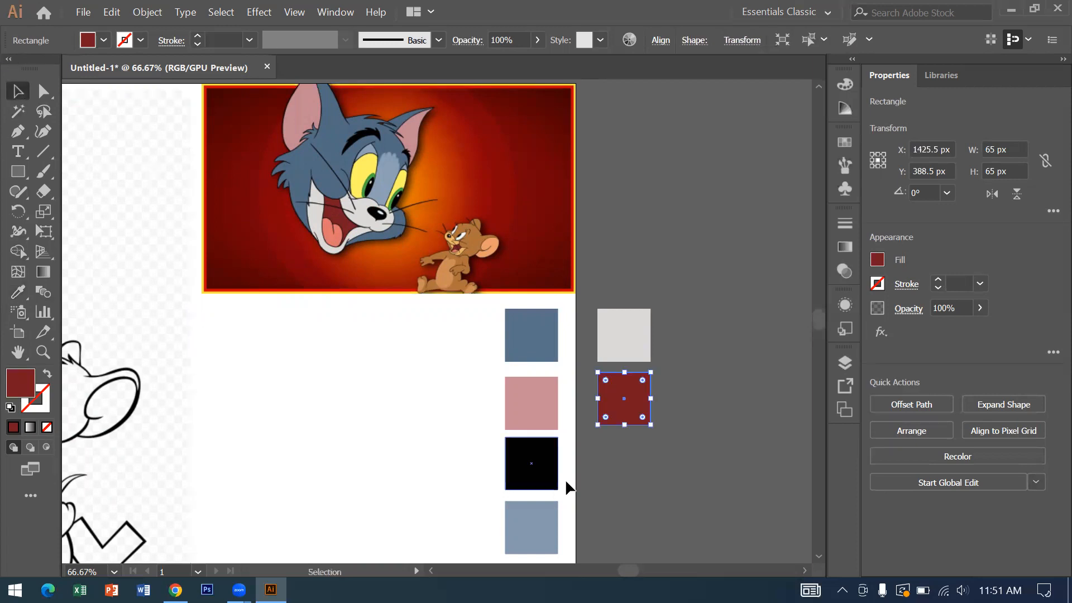
scroll(567, 483, down, 1)
click(664, 434)
click(633, 372)
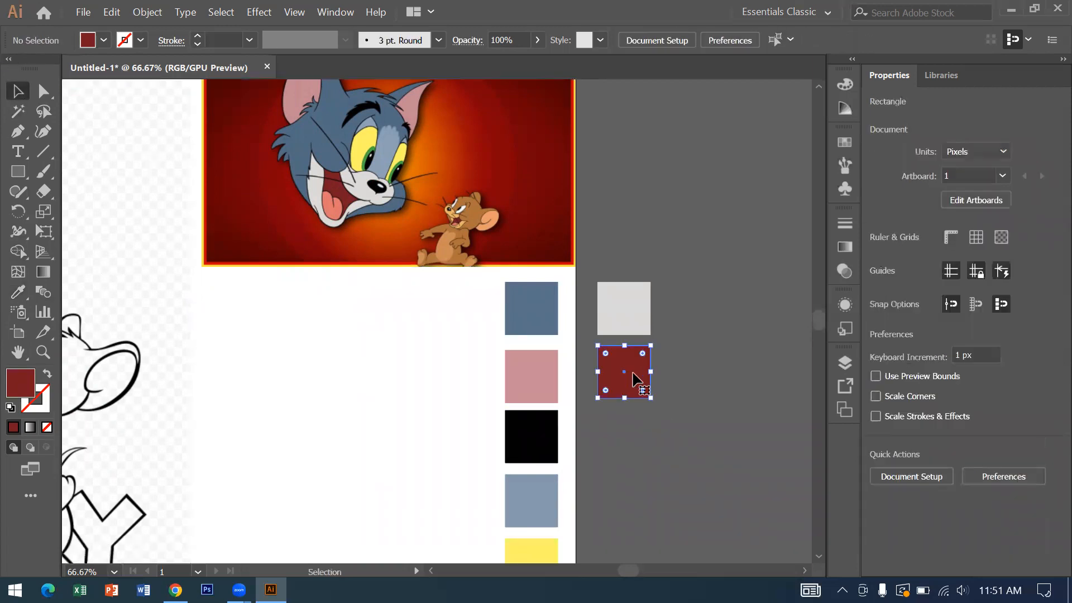
drag(633, 382, 642, 445)
click(372, 381)
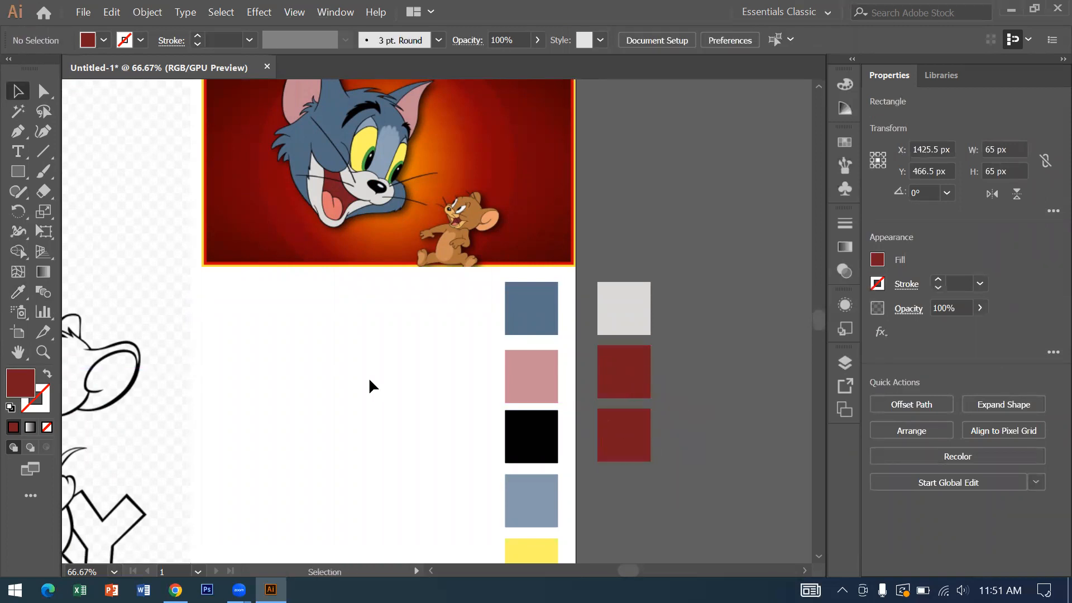
- Lock the black-and-white Tom and Jerry line-art image so it stays fixed as a tracing reference
key(ctrl+minus)
key(ctrl+minus)
key(space)
drag(391, 380, 502, 361)
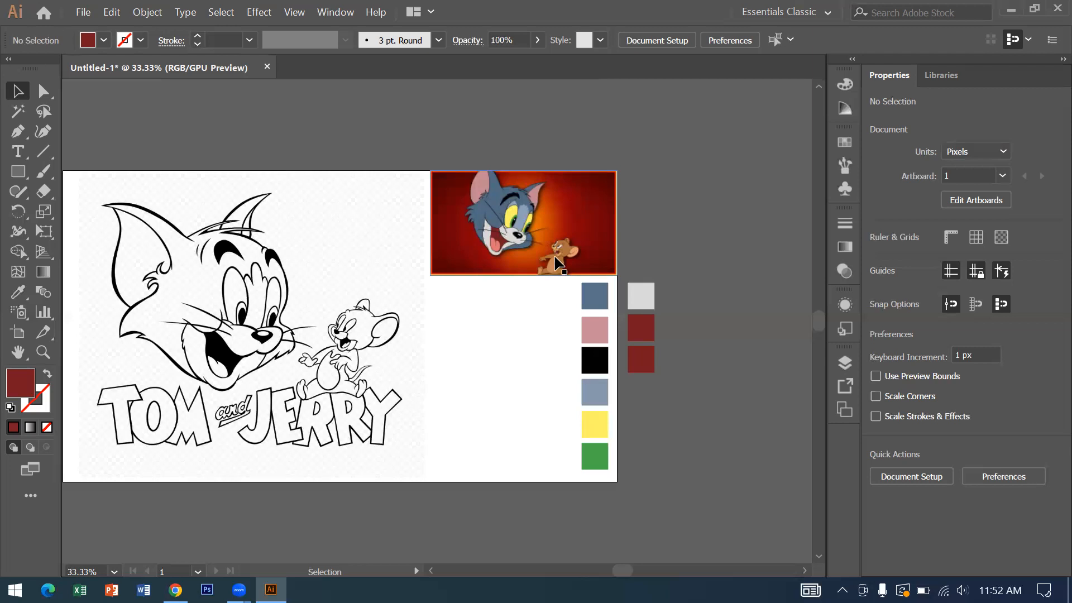
click(126, 230)
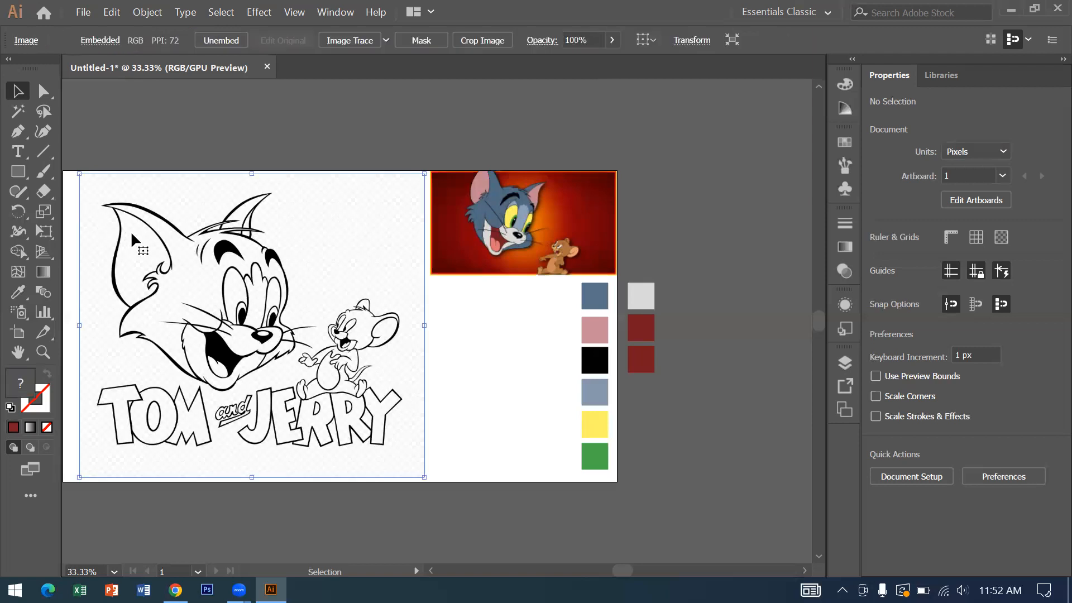
click(147, 11)
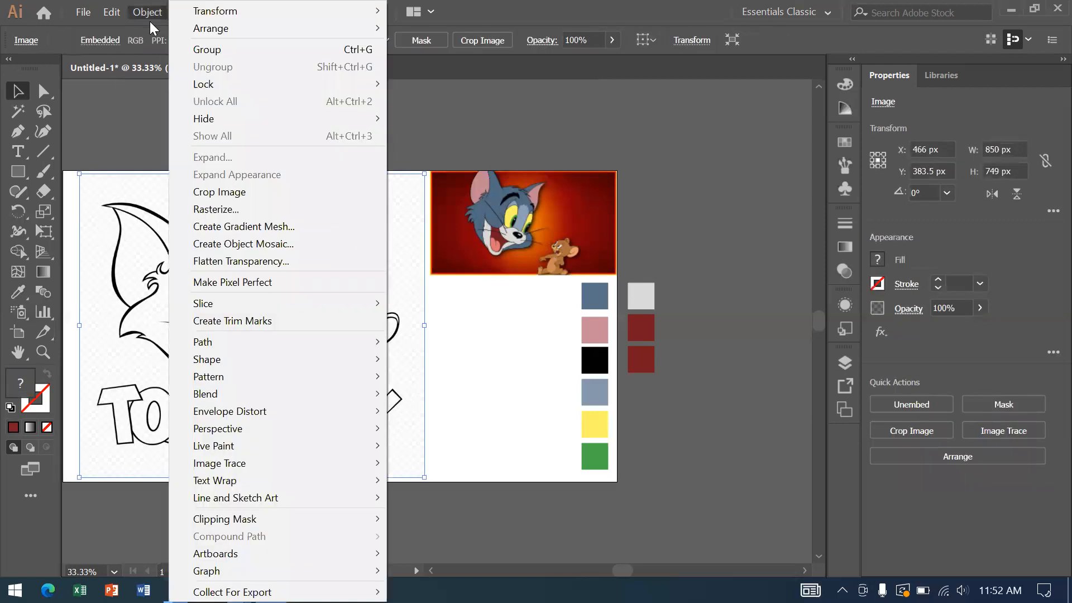
mouse_move(197, 83)
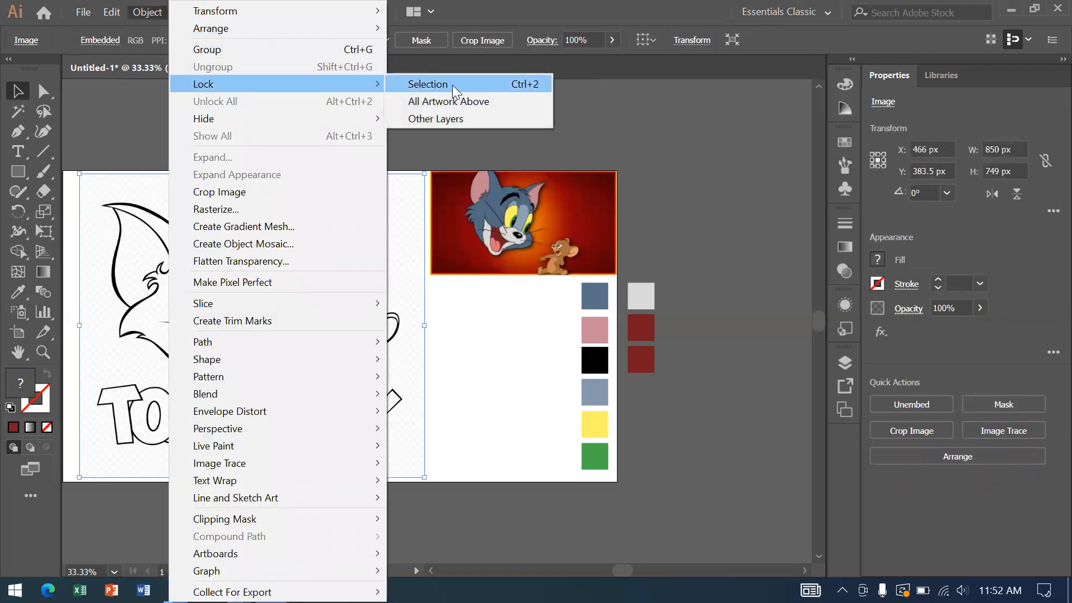
click(452, 85)
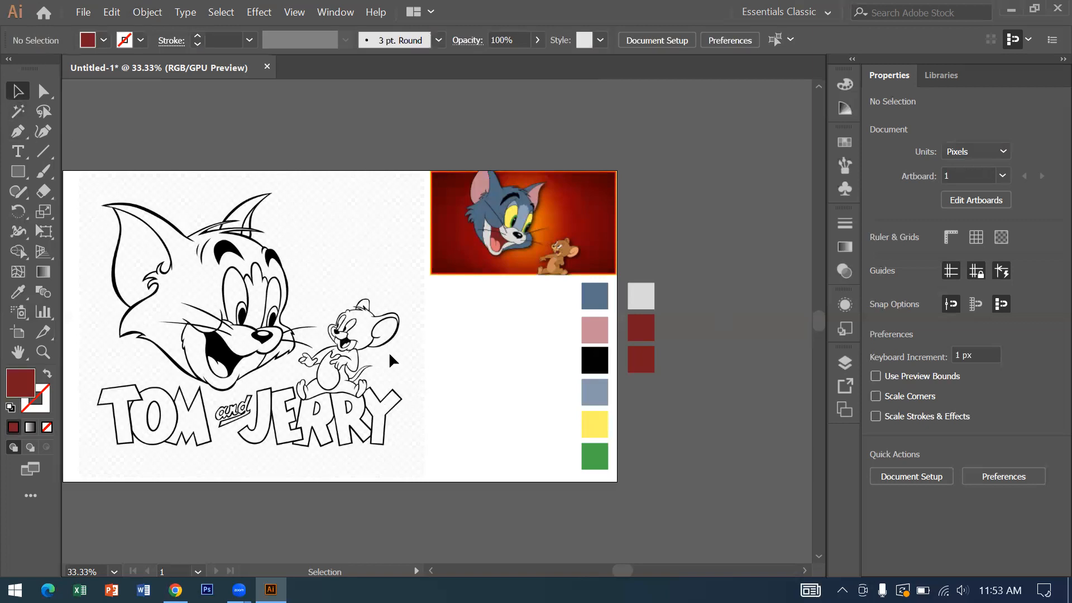
- Add a new layer above Layer 1 and name it Backgrund
click(845, 364)
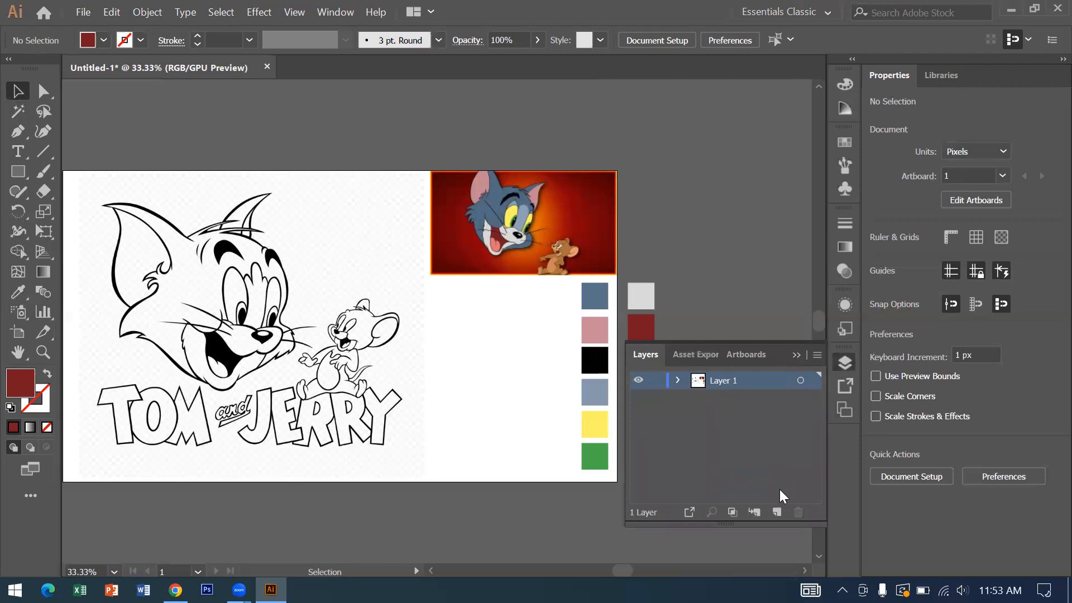
click(776, 511)
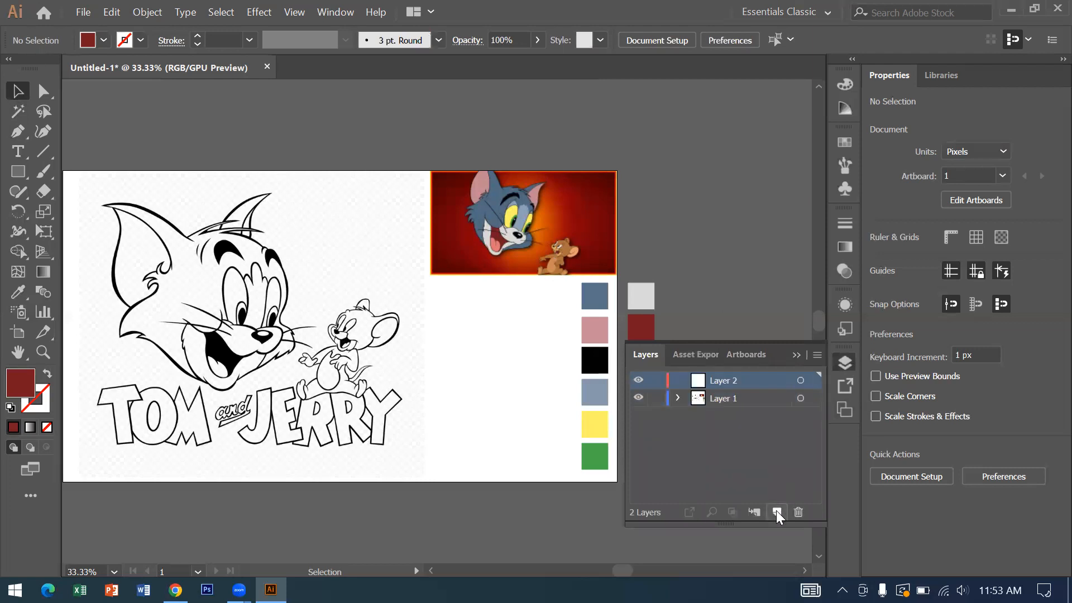
double_click(718, 382)
text(B)
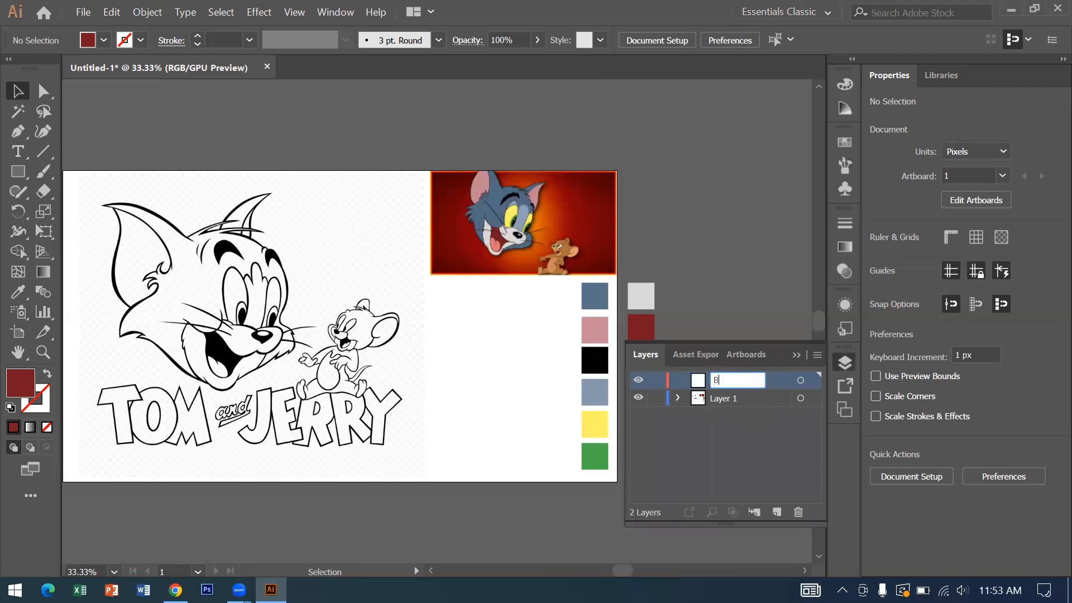
text(ackgrund)
key(Return)
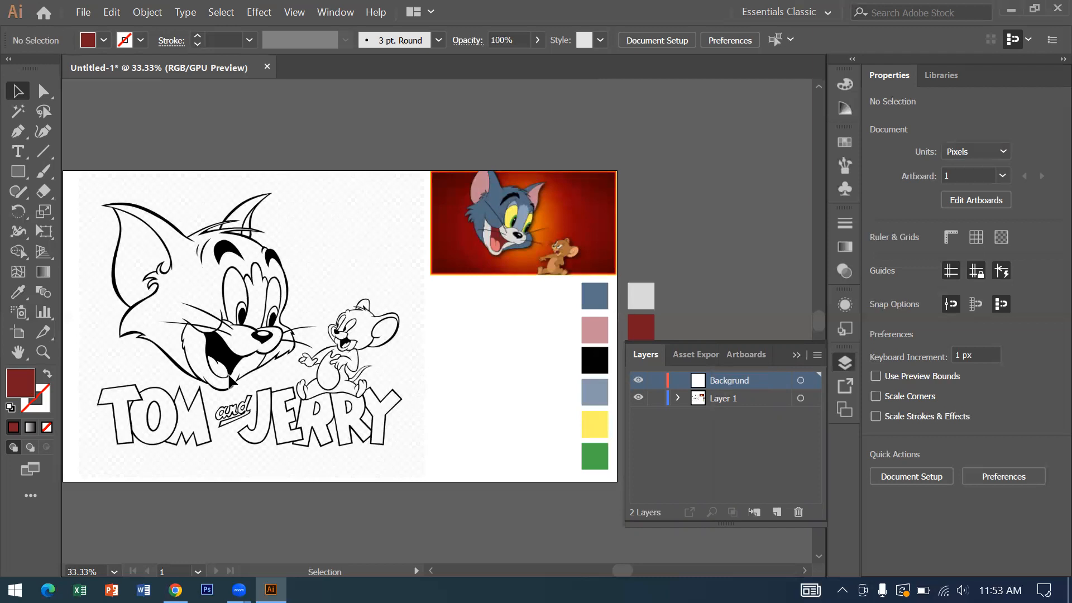
- Activate the Pen tool and give it a red stroke for tracing Tom's head
key(ctrl+equal)
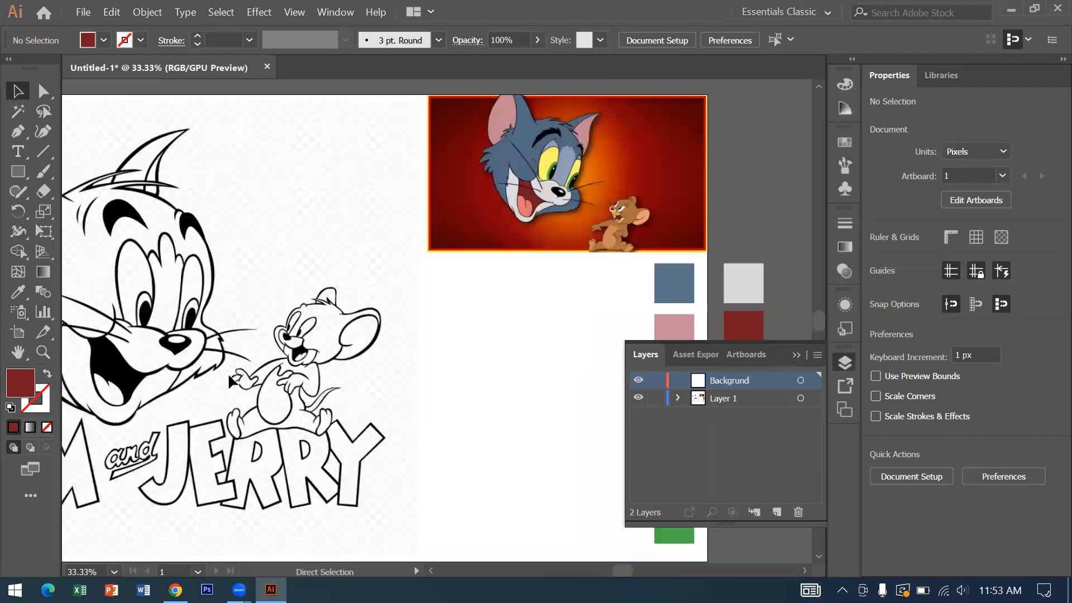
key(ctrl+equal)
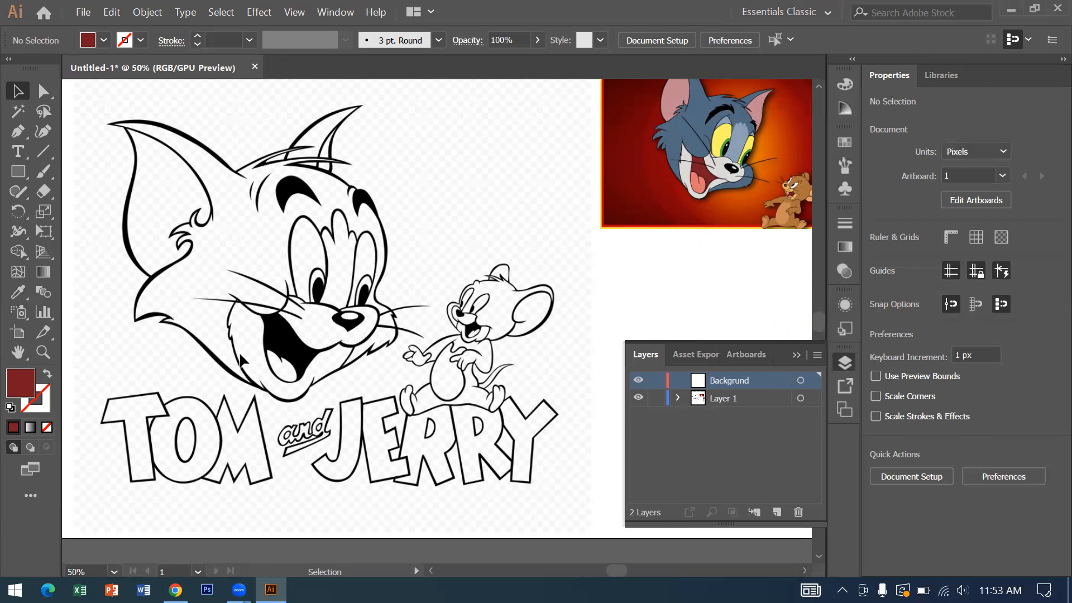
key(ctrl+plus)
key(ctrl+plus)
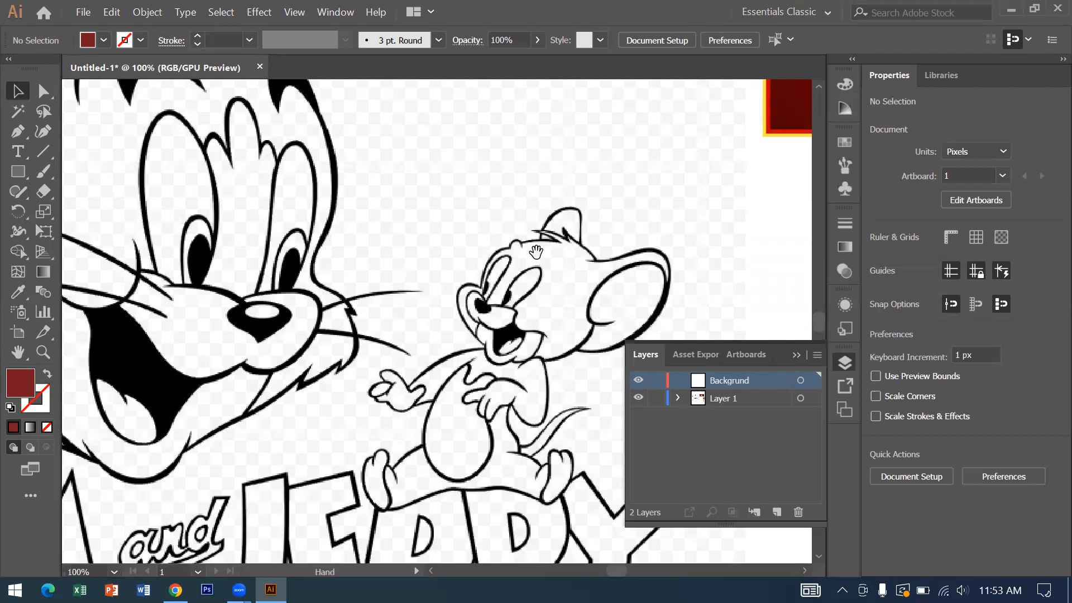
drag(252, 278, 536, 253)
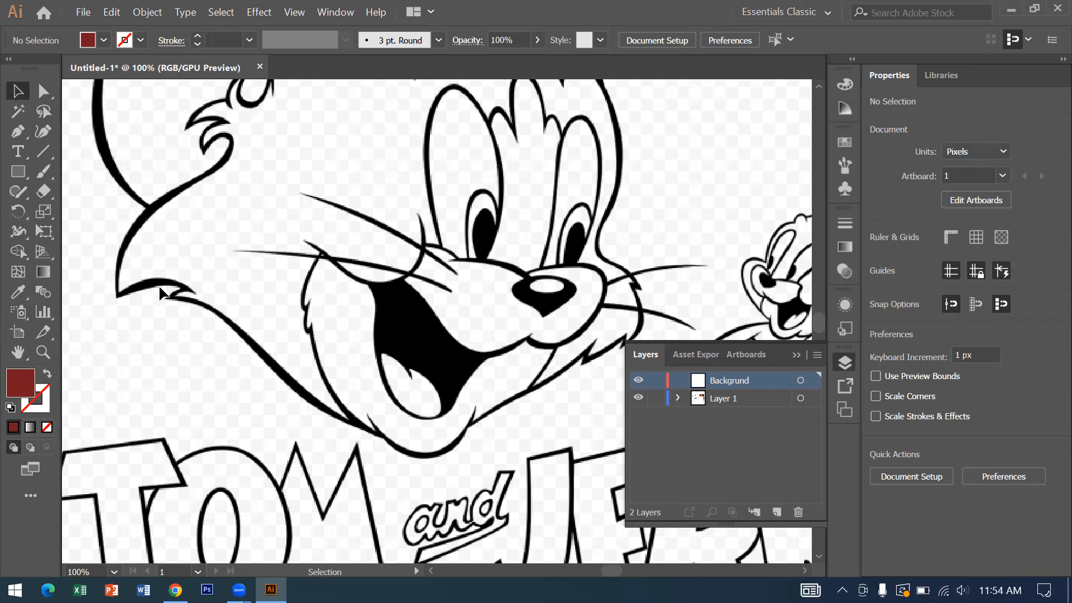
click(17, 132)
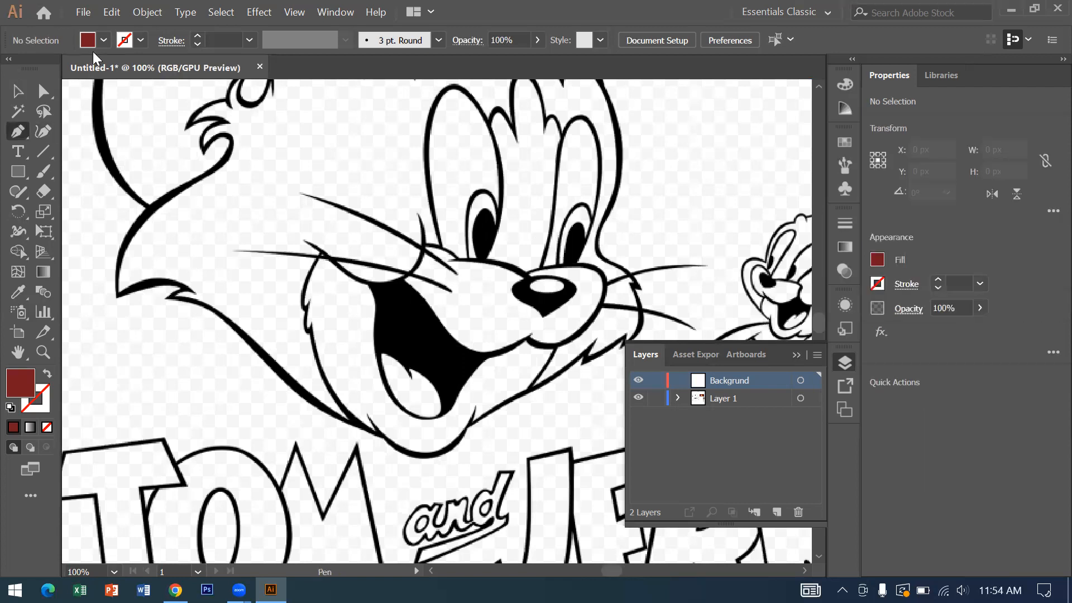
click(141, 40)
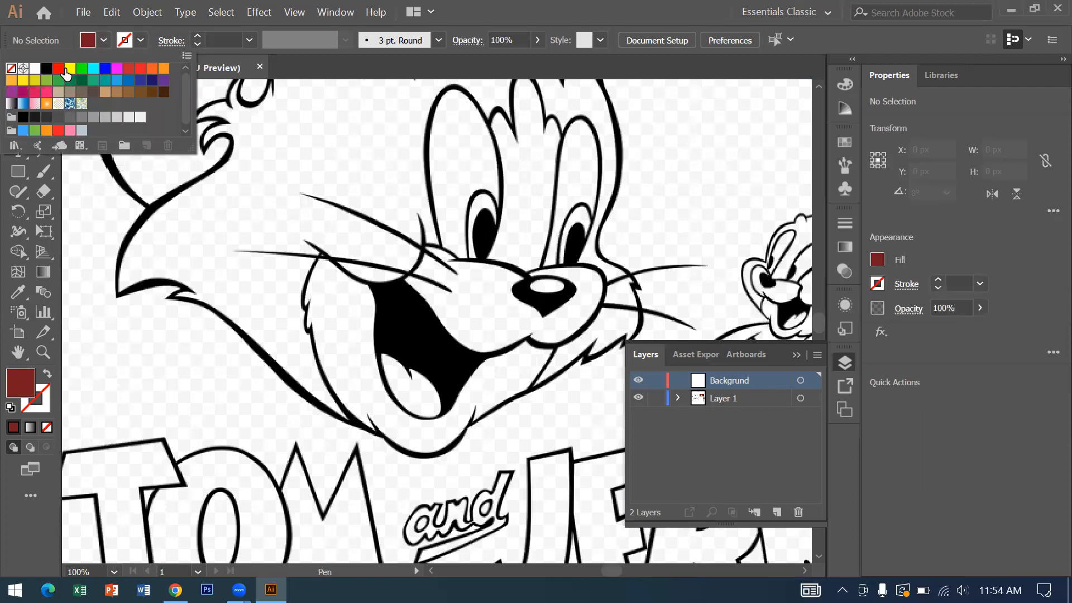
click(61, 69)
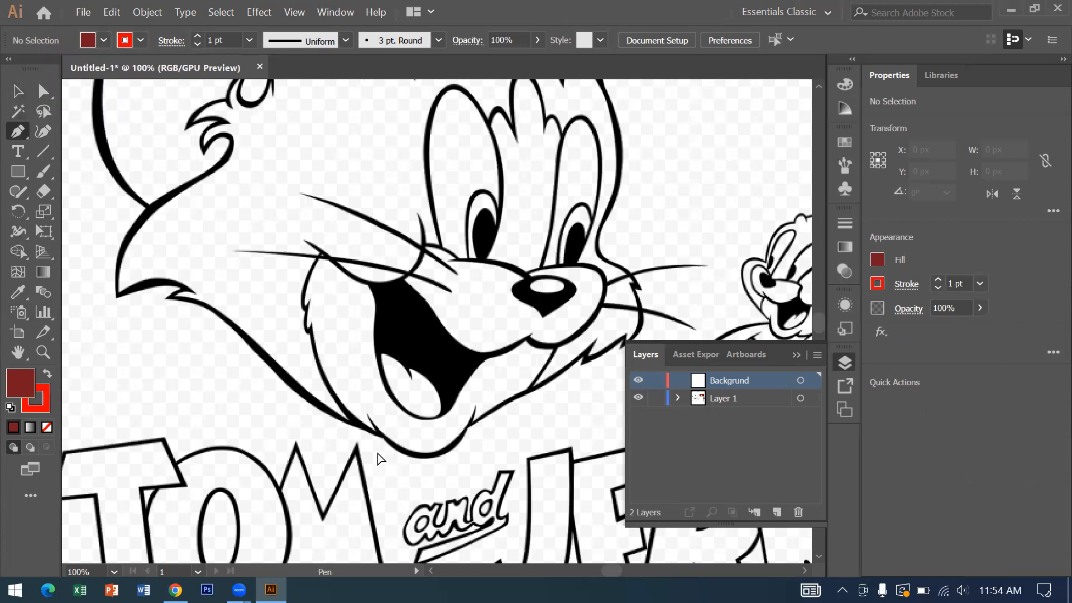
- Set the Pen tool's fill to none so the tracing has only an outline
key(ctrl+=)
drag(394, 412, 568, 331)
drag(496, 354, 491, 350)
drag(221, 239, 350, 412)
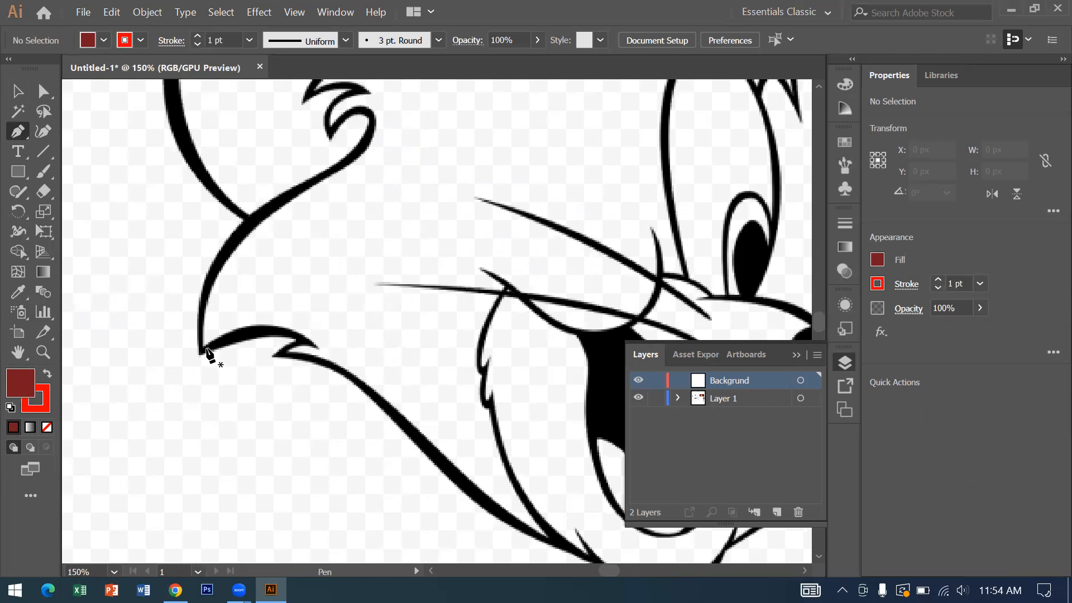
key(ctrl+minus)
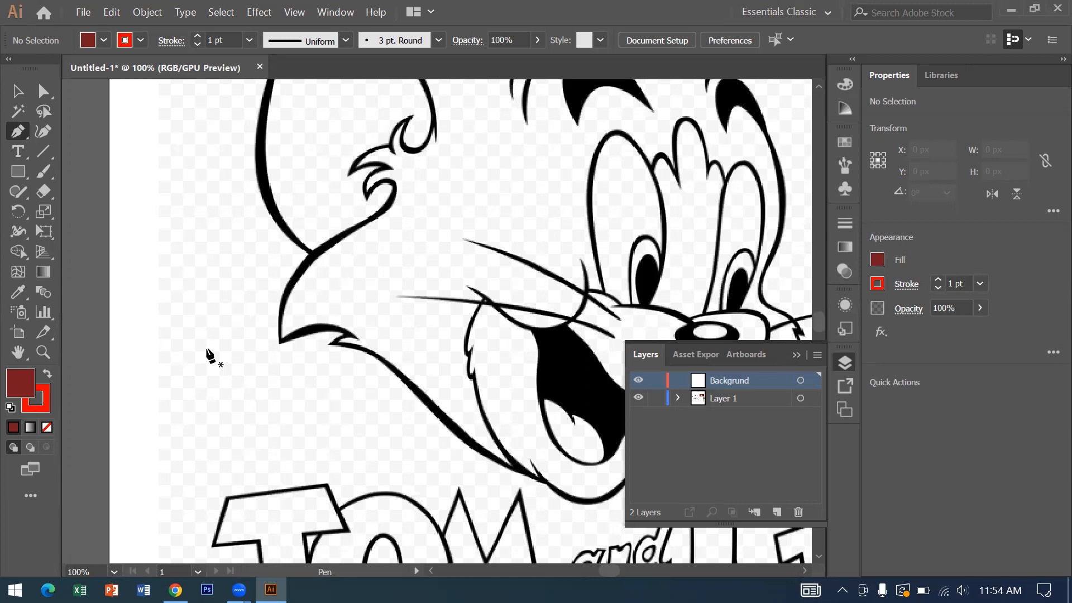
key(ctrl+plus)
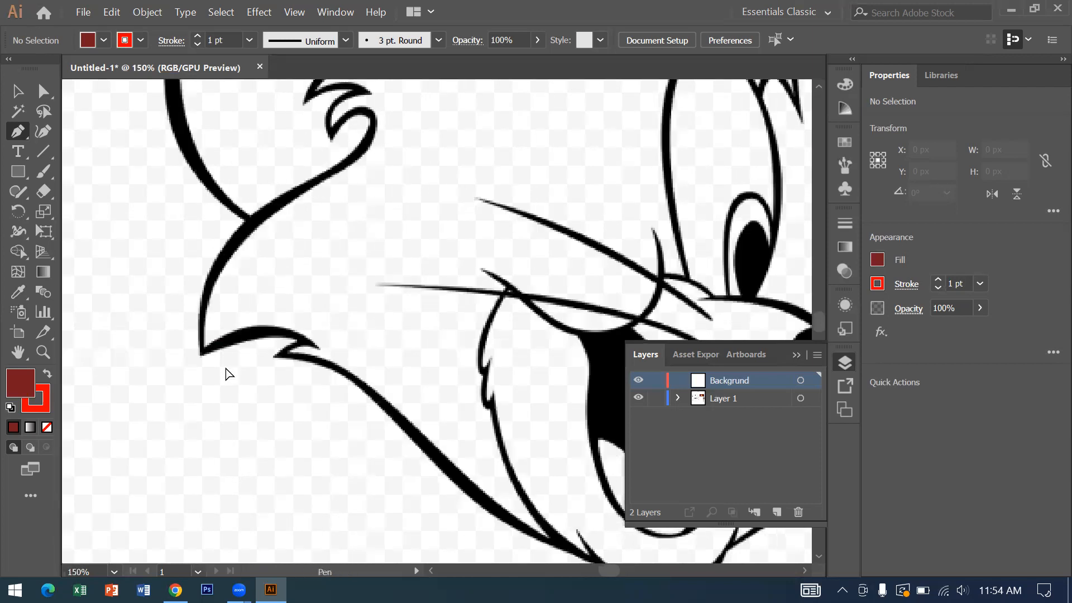
key(ctrl+plus)
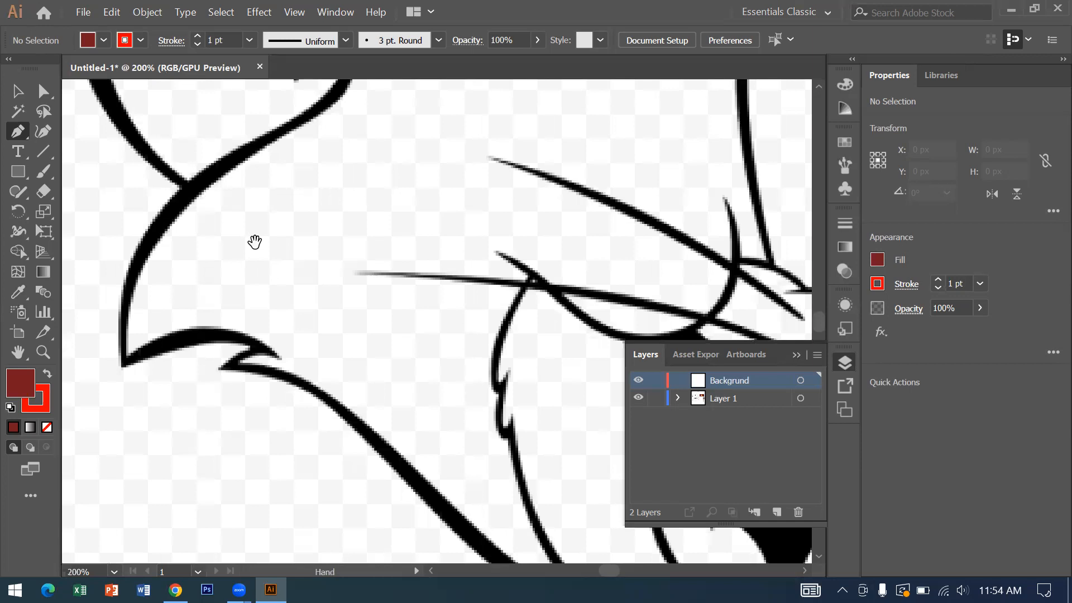
click(103, 41)
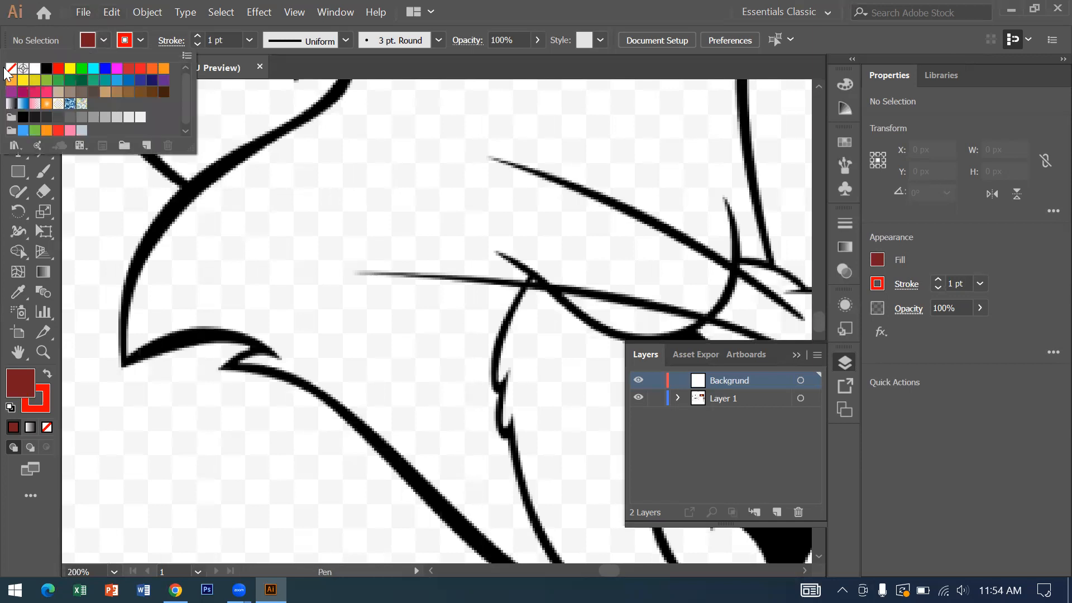
click(9, 70)
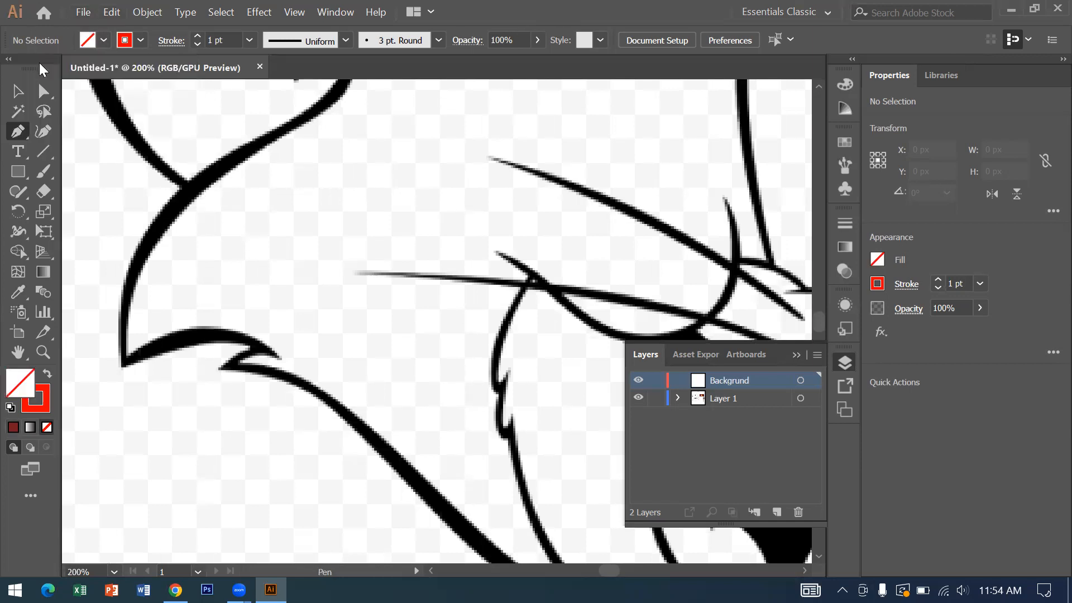
- Trace the underside of Tom's cheek fur from the small inner notch to the outer tip, ending in a corner point
drag(268, 289, 345, 335)
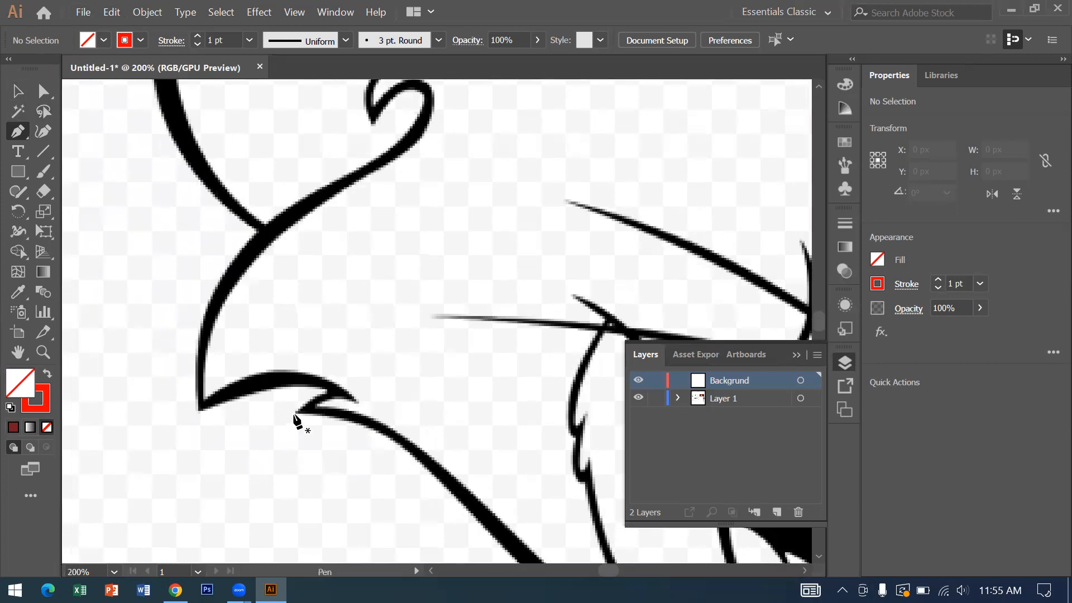
click(294, 413)
drag(327, 392, 342, 391)
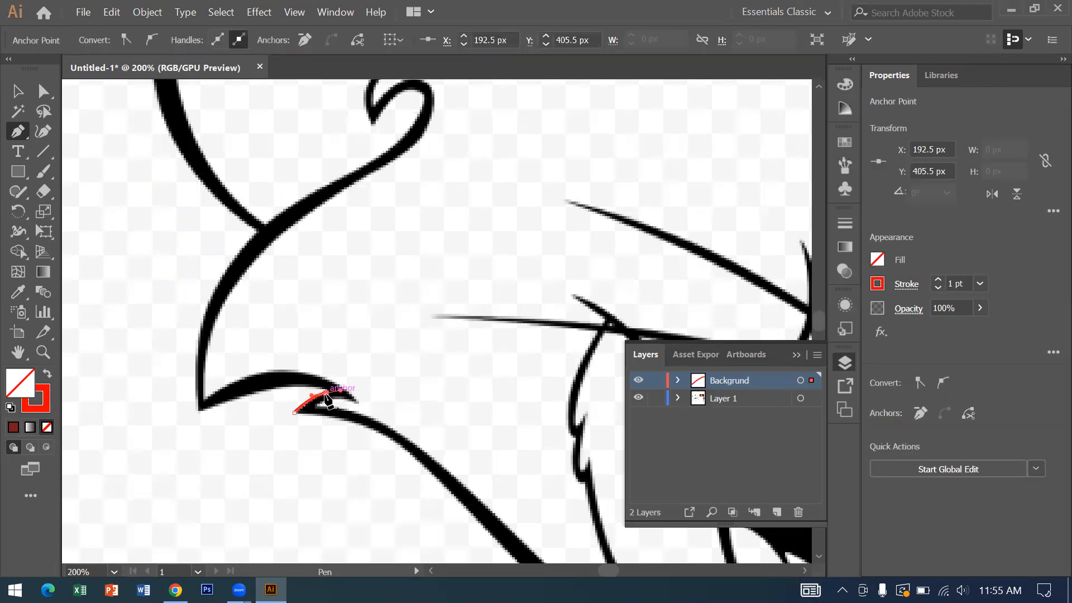
click(326, 394)
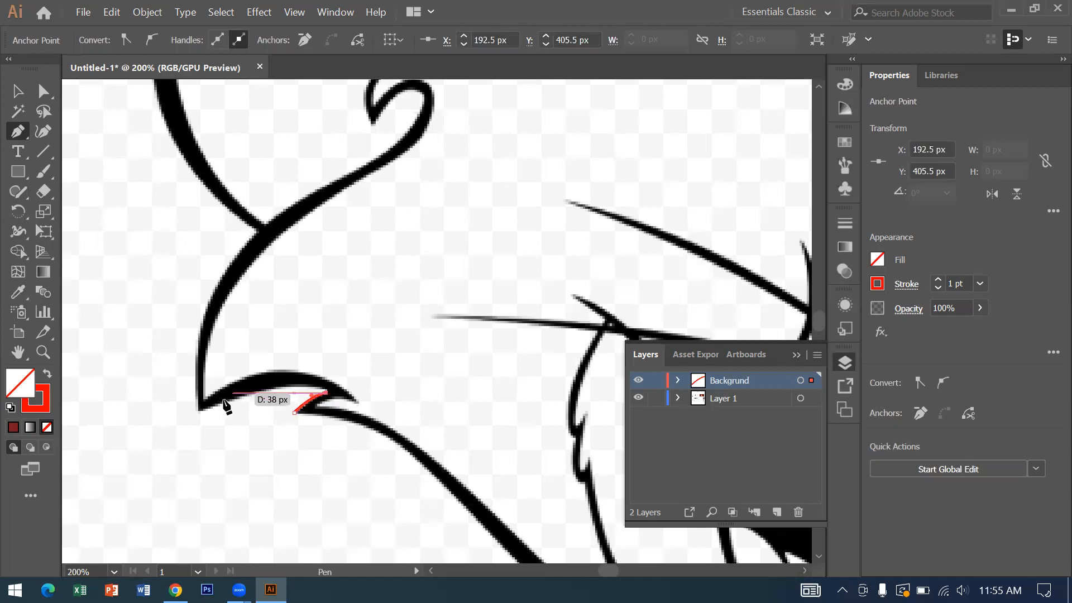
drag(200, 414, 110, 453)
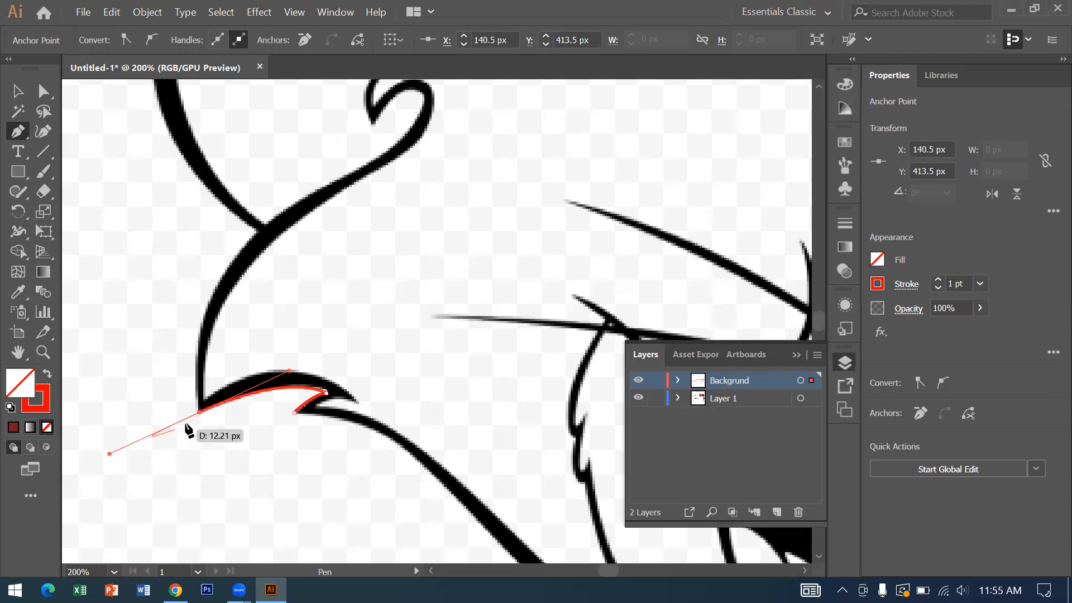
click(200, 414)
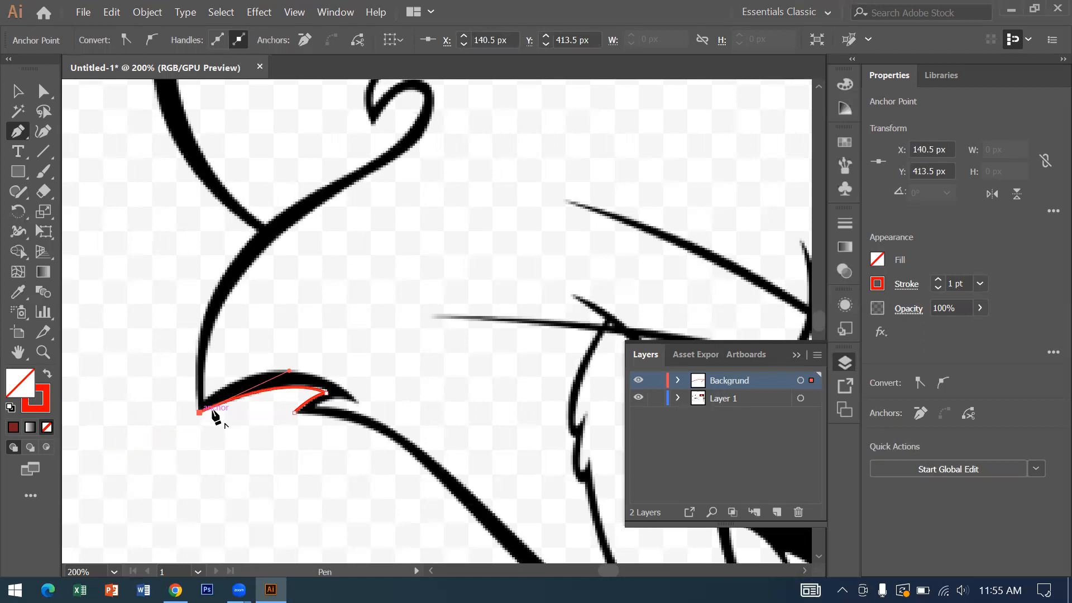
- Extend the pen outline from the cheek tip along the outer curve of Tom's face up to the base of the ear
key(ctrl+plus)
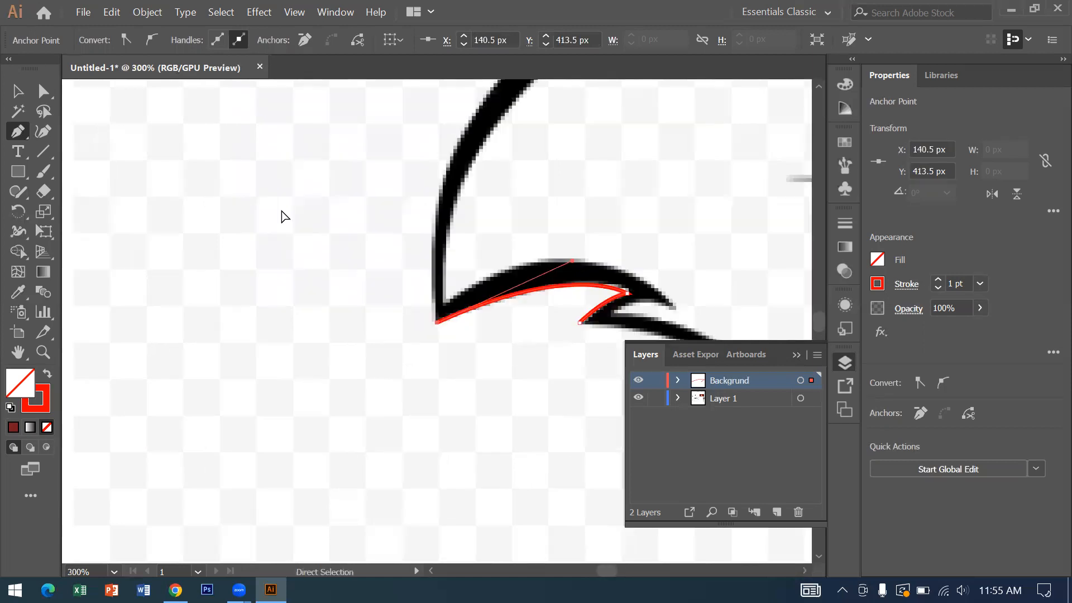
drag(601, 177, 298, 381)
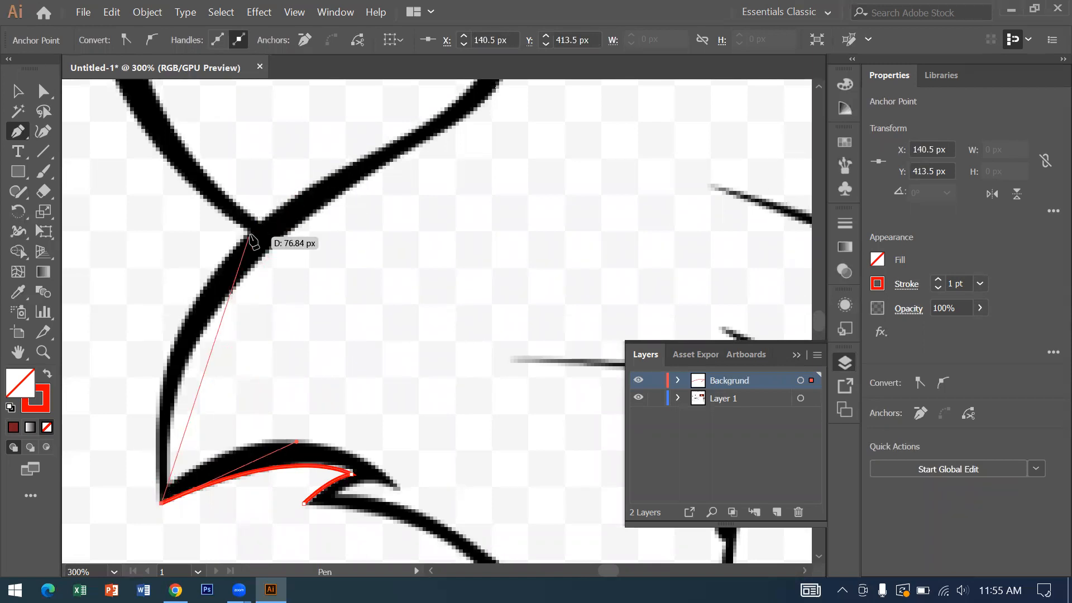
mouse_move(249, 233)
mouse_down()
mouse_move(302, 224)
mouse_move(352, 160)
mouse_move(373, 158)
mouse_move(377, 117)
mouse_move(252, 234)
mouse_up()
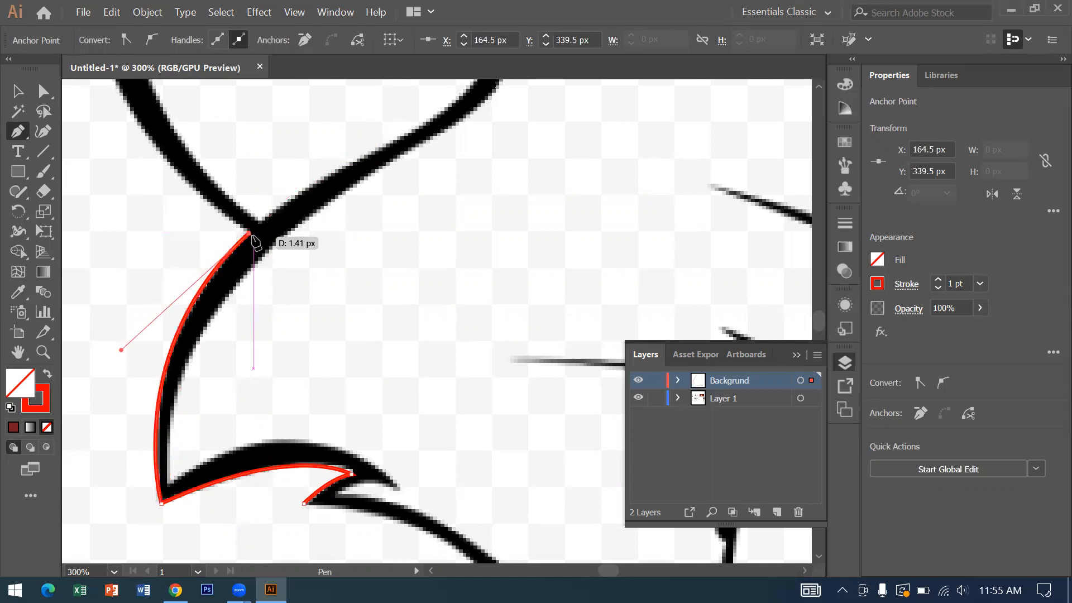
key(ctrl+minus)
key(ctrl+minus)
key(space)
drag(460, 294, 413, 485)
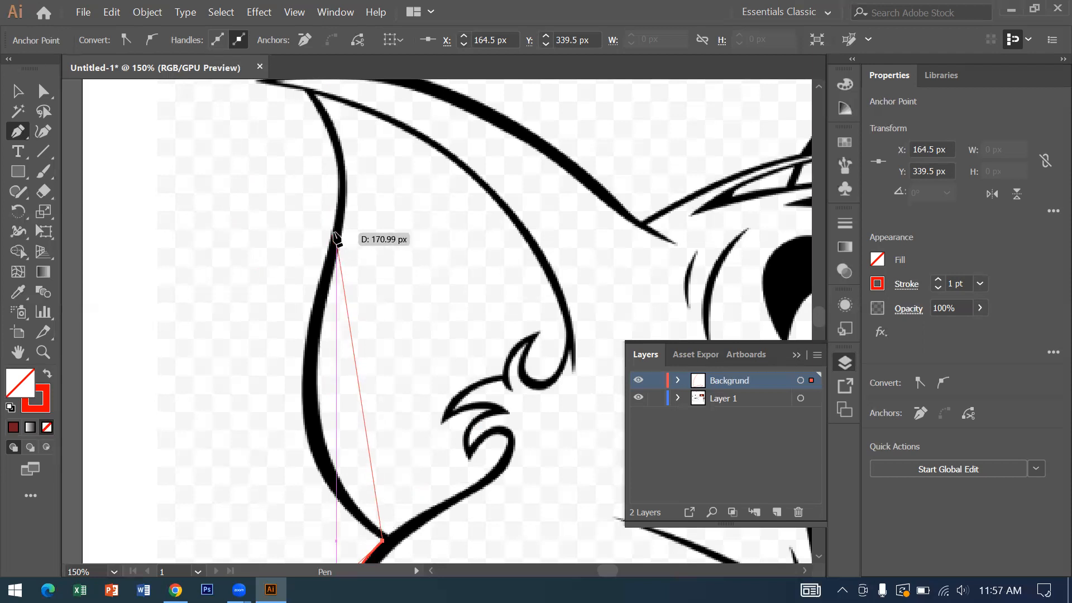
mouse_move(336, 233)
mouse_down()
mouse_move(405, 96)
mouse_move(415, 111)
mouse_move(433, 79)
mouse_move(434, 92)
mouse_up()
scroll(413, 109, down, 3)
scroll(428, 88, down, 2)
scroll(428, 90, down, 5)
scroll(427, 90, up, 3)
scroll(433, 86, up, 8)
key(ctrl+minus)
key(ctrl+minus)
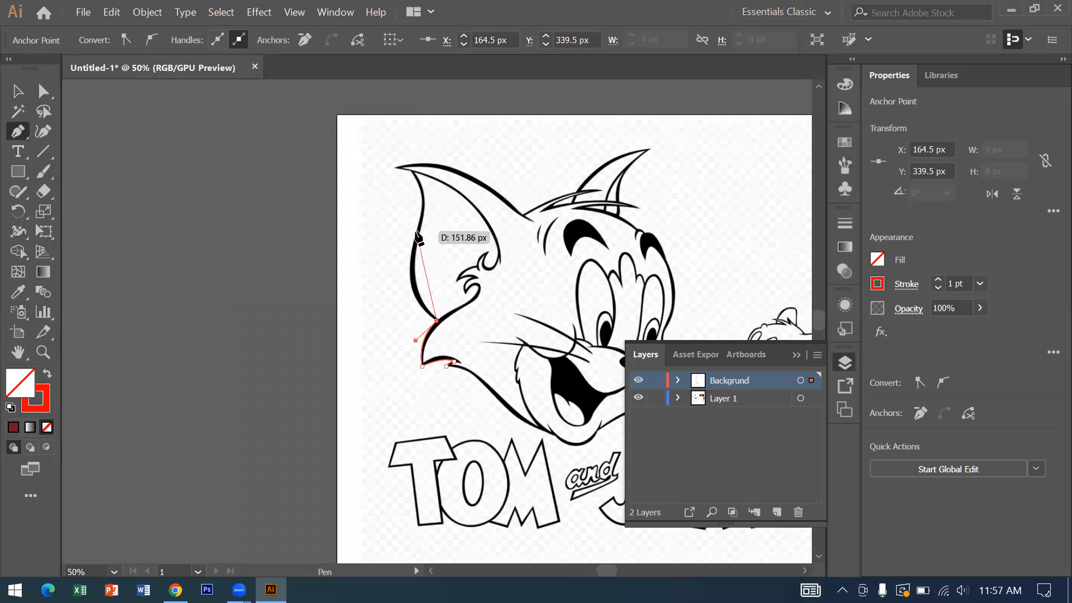
- Extend the pen outline up the outer edge of Tom's near ear to the junction just below its tip, ending in a corner point
drag(416, 232, 439, 168)
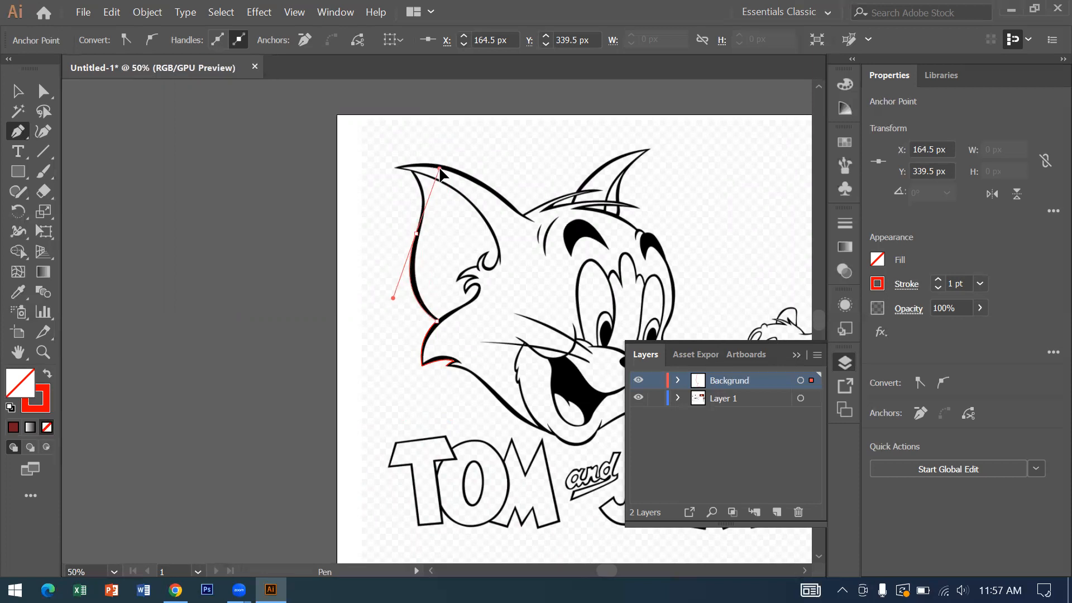
click(416, 233)
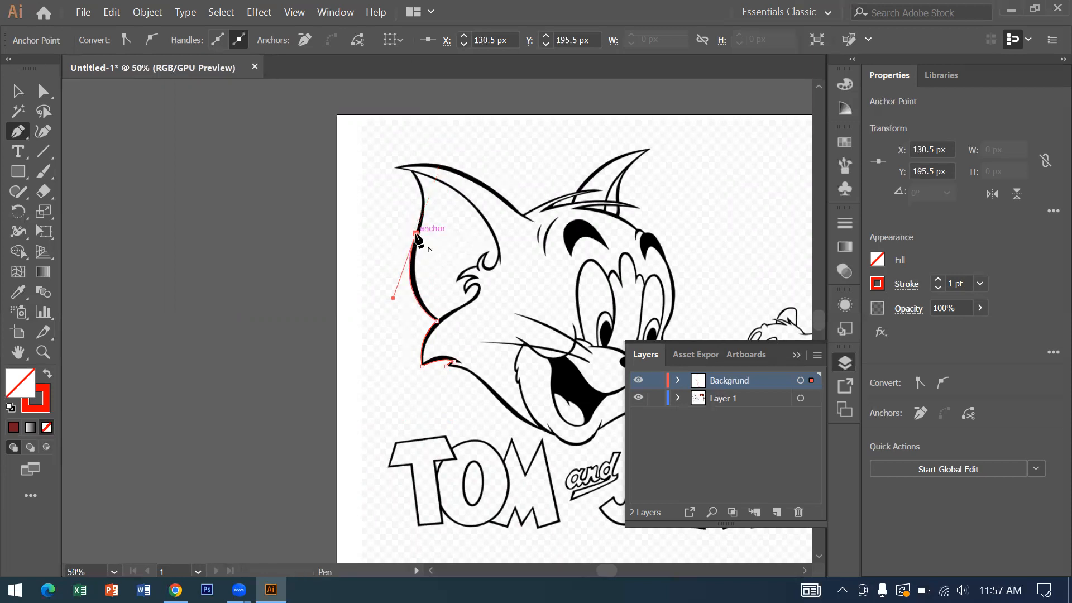
key(ctrl+equal)
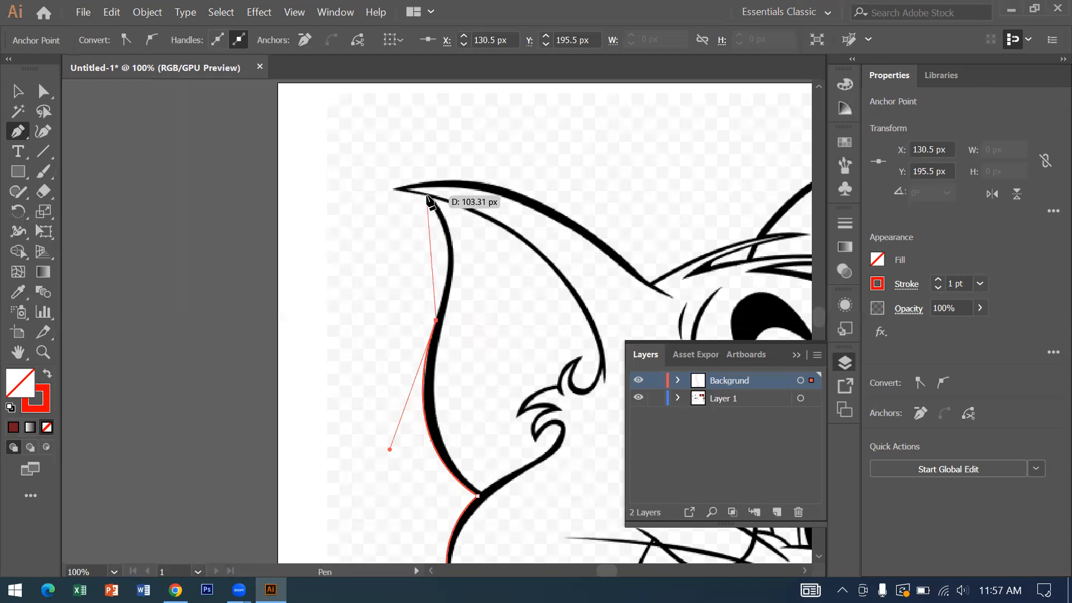
drag(429, 199, 381, 138)
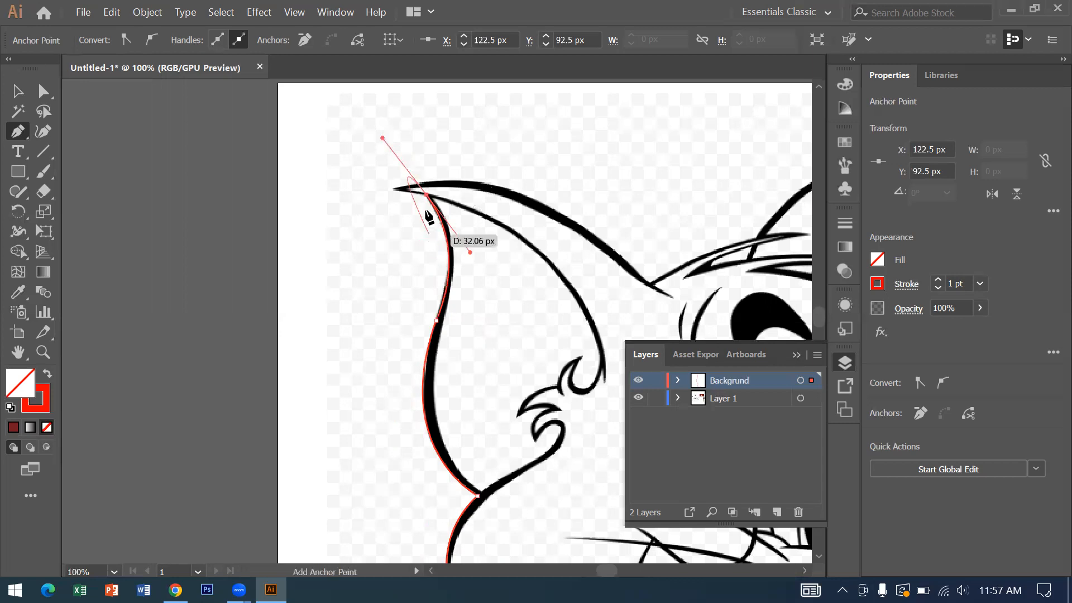
click(427, 195)
- Trace the short segment from the junction to the very tip of the ear and make the tip a corner point
key(ctrl+=)
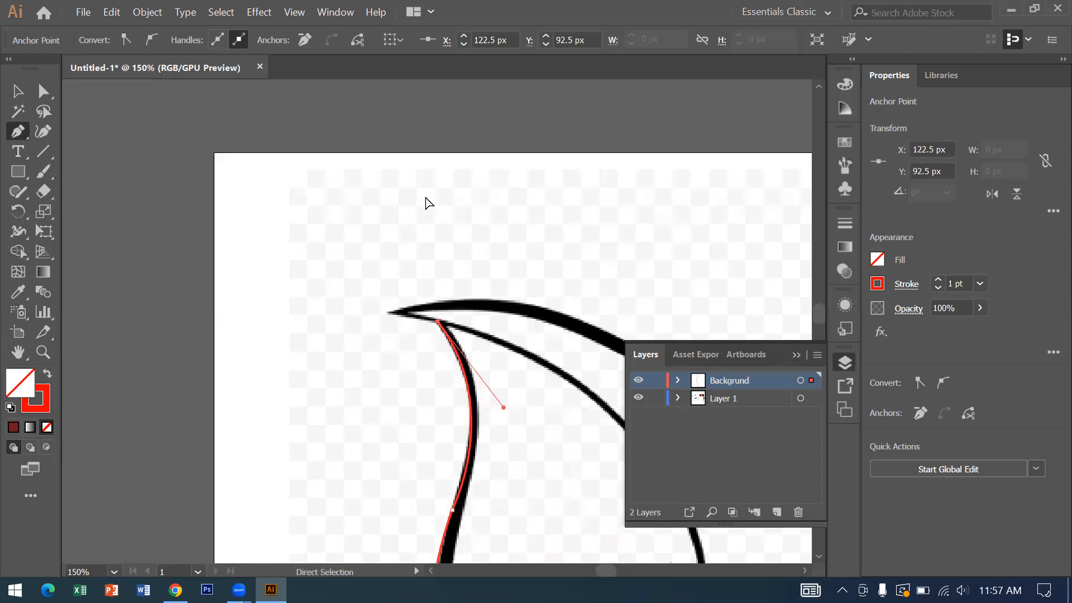
key(space)
drag(438, 262, 404, 207)
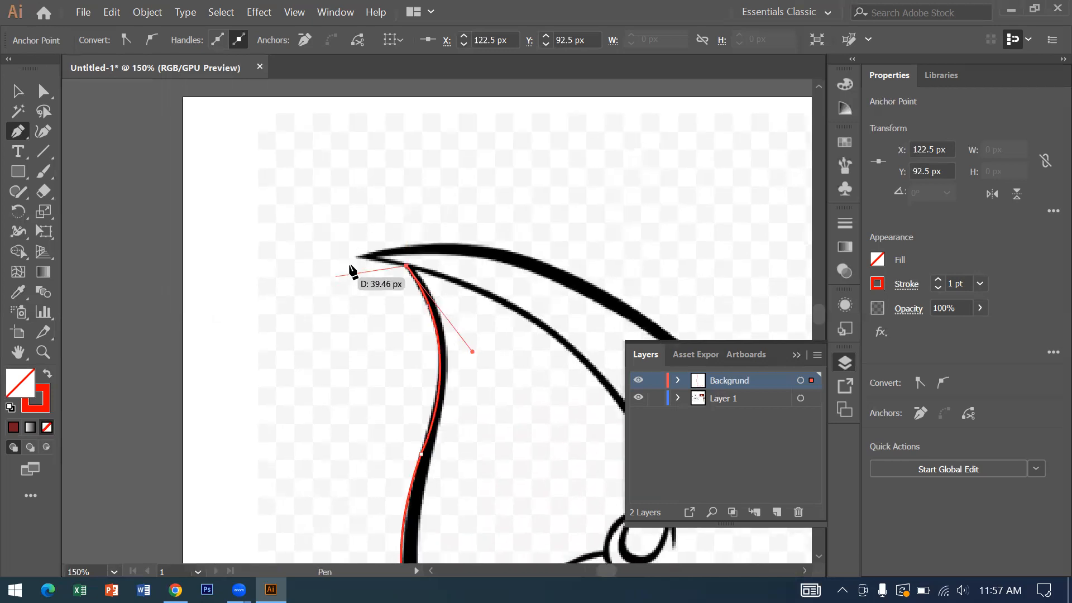
click(356, 256)
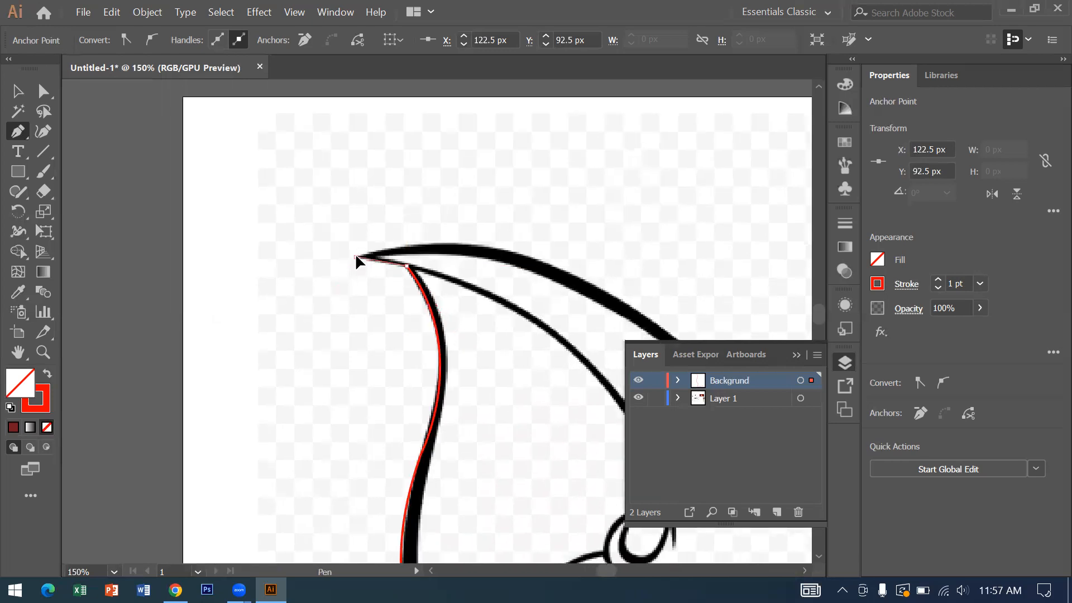
mouse_move(350, 256)
mouse_down()
mouse_move(342, 246)
mouse_move(333, 250)
mouse_move(341, 264)
mouse_move(286, 260)
mouse_move(317, 257)
mouse_up()
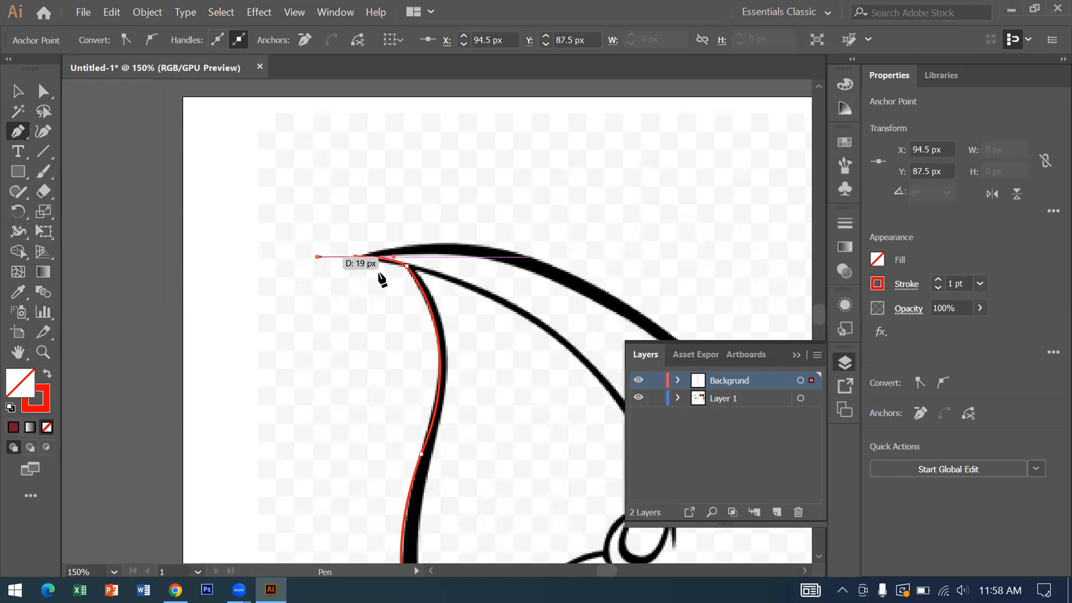
click(356, 257)
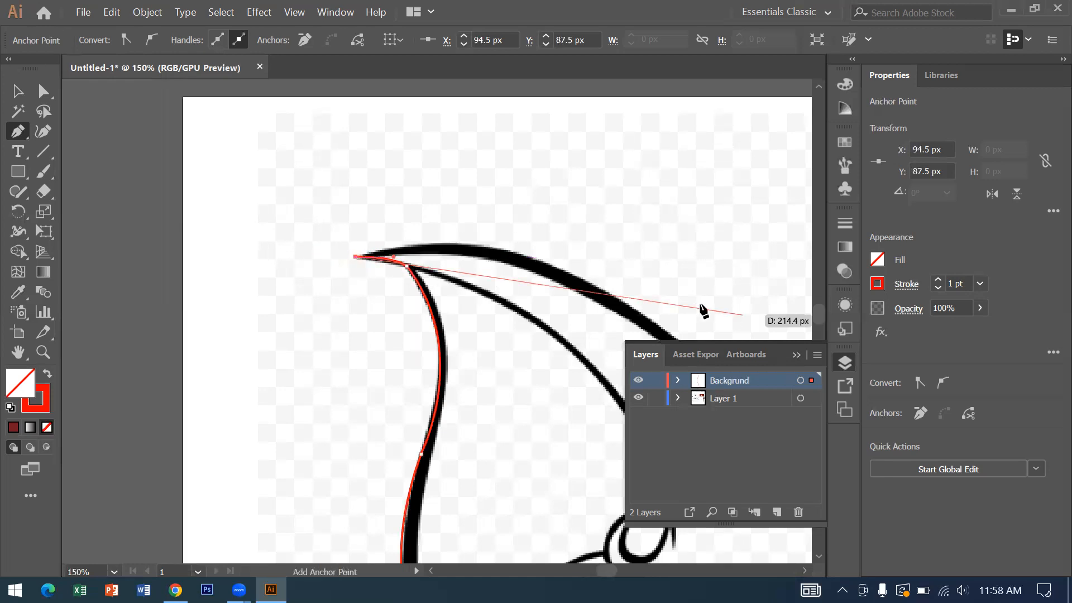
key(ctrl+minus)
key(ctrl+minus)
key(space)
drag(539, 321, 366, 268)
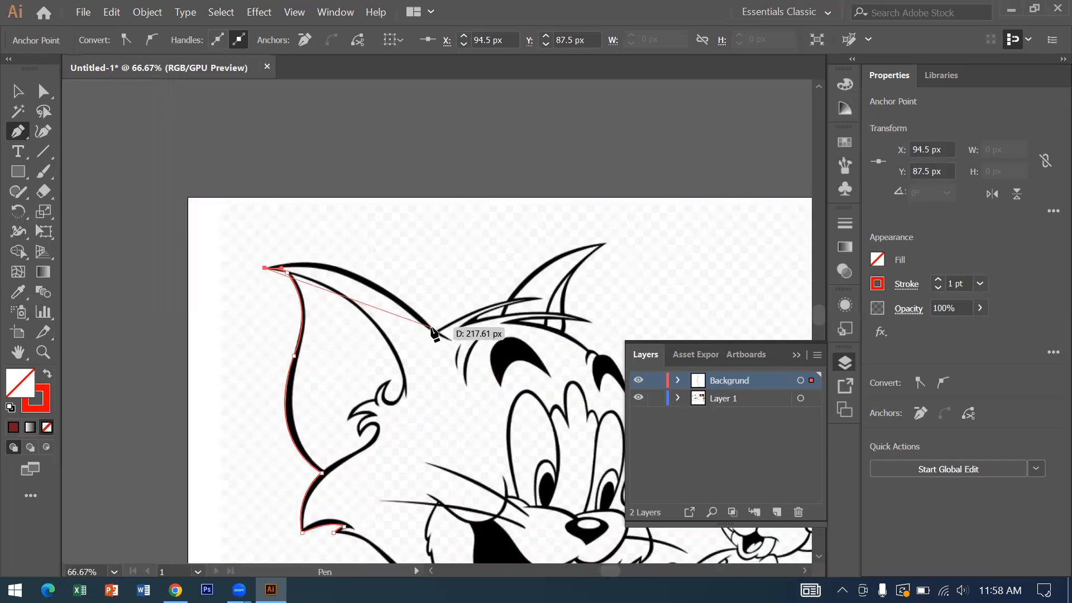
drag(429, 327, 514, 421)
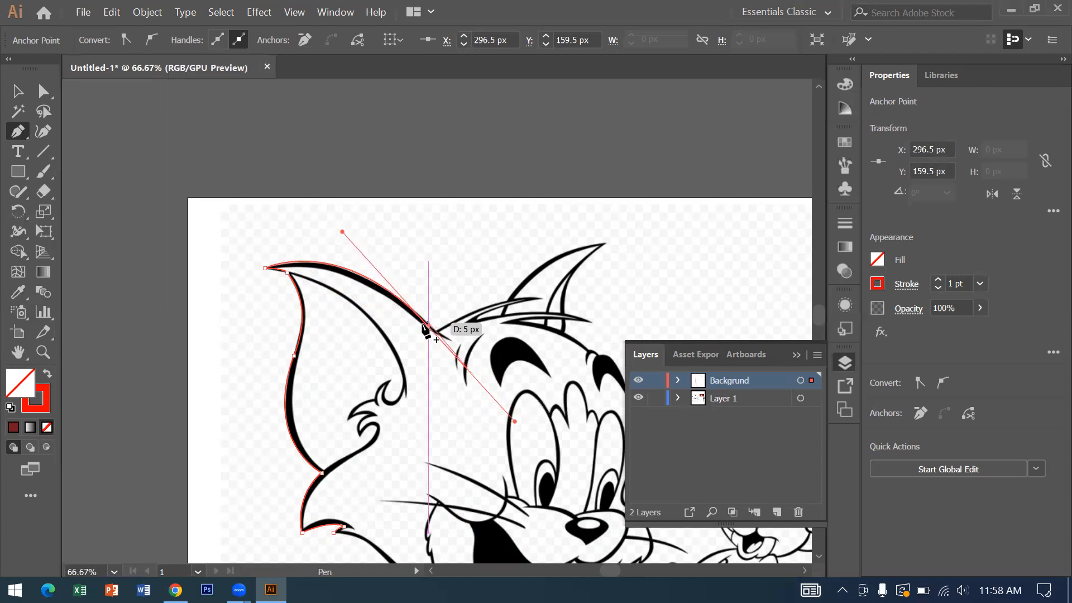
click(426, 327)
key(ctrl)
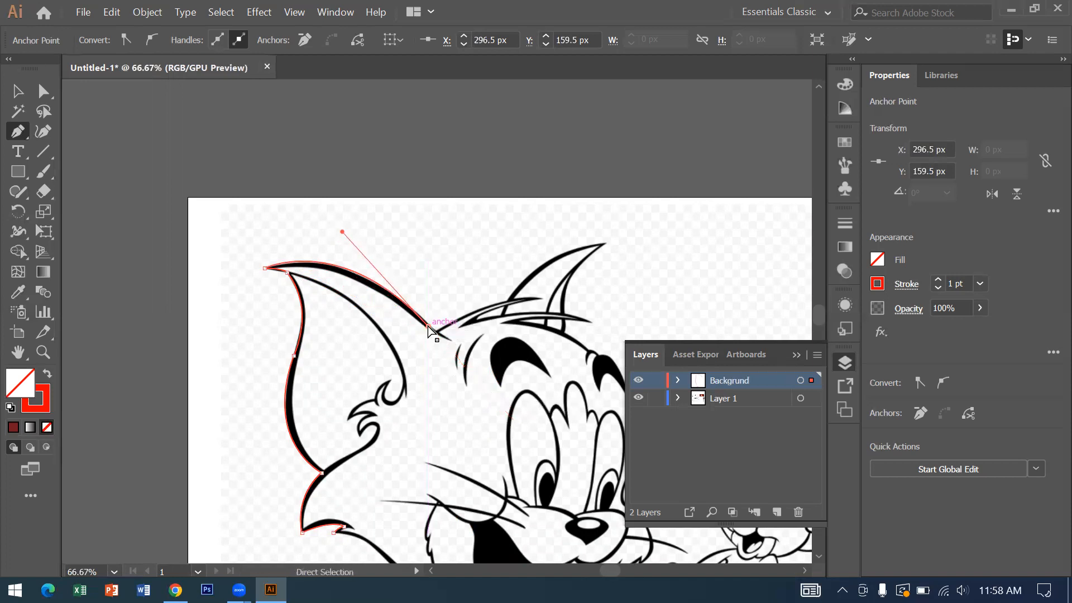
key(ctrl+plus)
key(ctrl+plus)
key(ctrl+plus)
drag(426, 326, 388, 305)
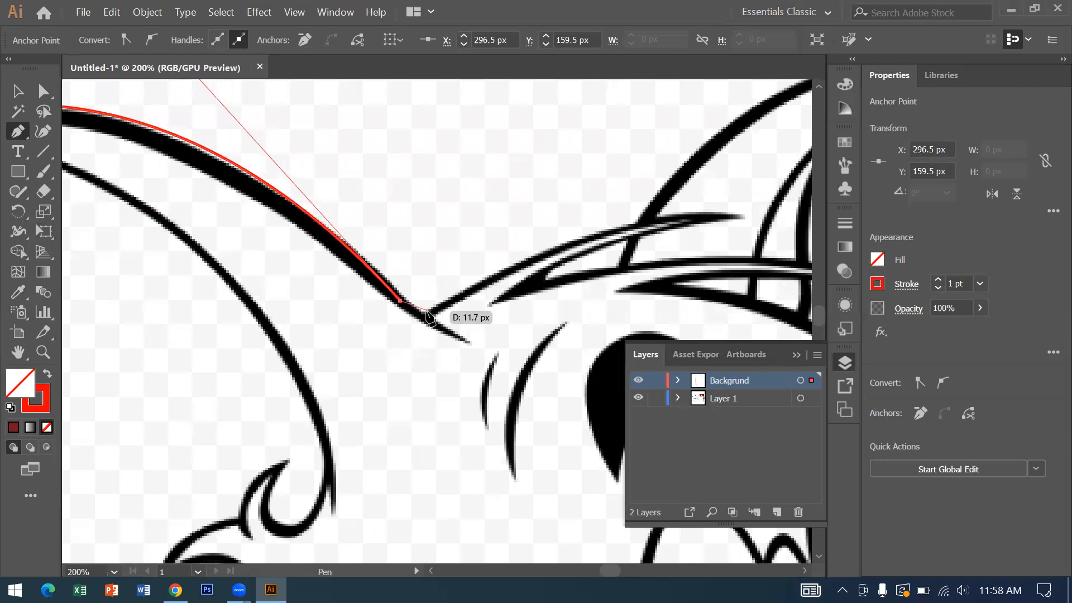
key(ctrl)
key(ctrl+z)
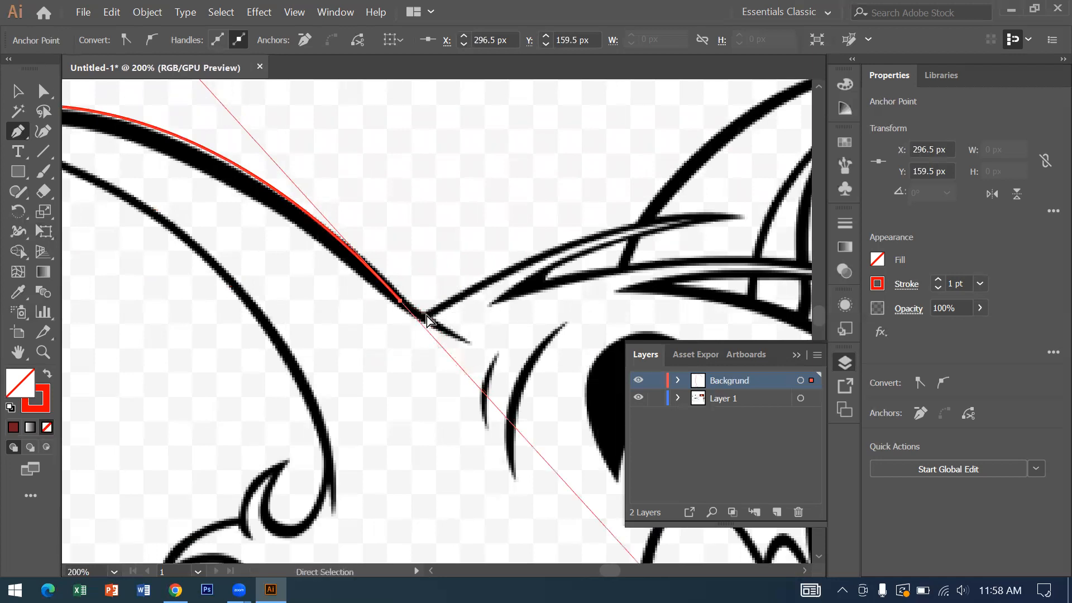
key(ctrl+z)
mouse_move(423, 317)
mouse_down()
mouse_move(474, 354)
mouse_move(530, 473)
mouse_move(581, 512)
mouse_move(631, 512)
mouse_move(608, 557)
mouse_move(613, 528)
mouse_up()
key(ctrl+z)
key(ctrl+minus)
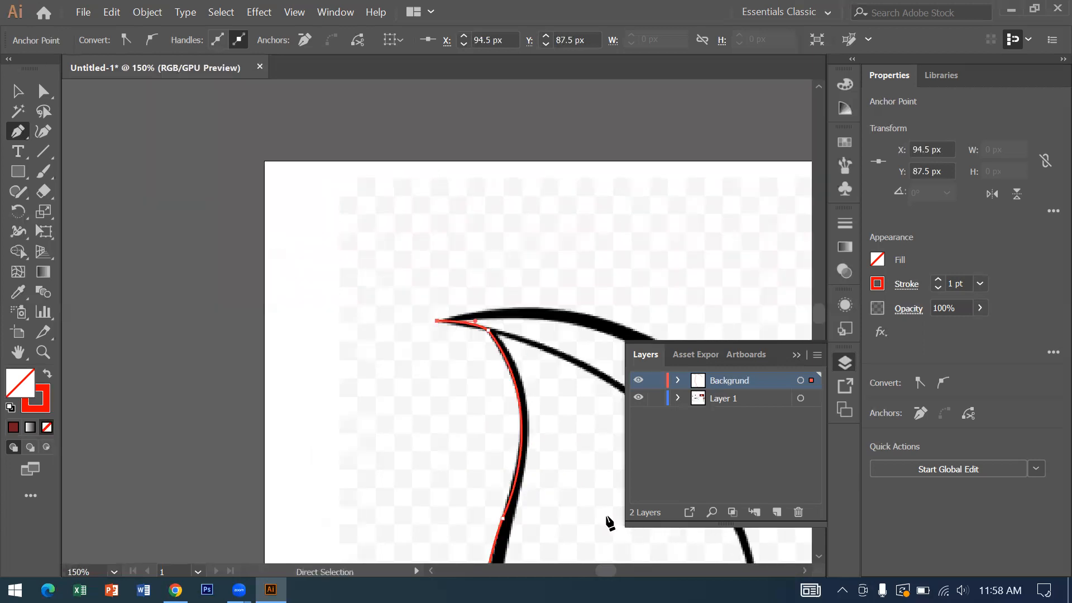
- Trace the upper edge of the ear from its tip down to where it meets the hair strand, using corner points
drag(552, 307, 217, 133)
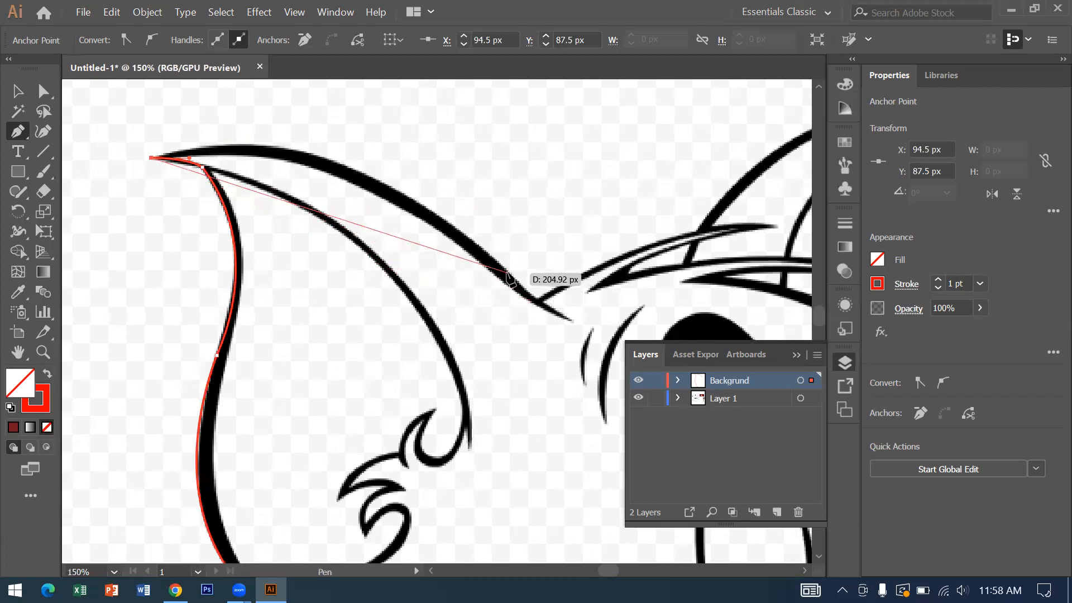
mouse_move(507, 273)
mouse_down()
mouse_move(576, 397)
mouse_move(624, 389)
mouse_move(625, 429)
mouse_move(656, 411)
mouse_move(717, 464)
mouse_move(699, 457)
mouse_up()
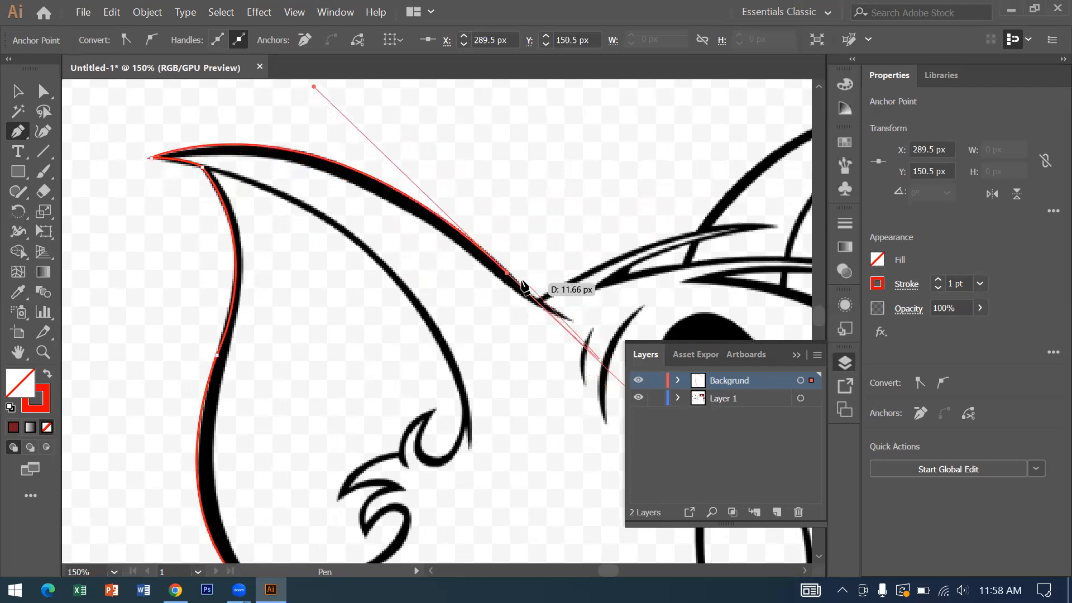
click(508, 275)
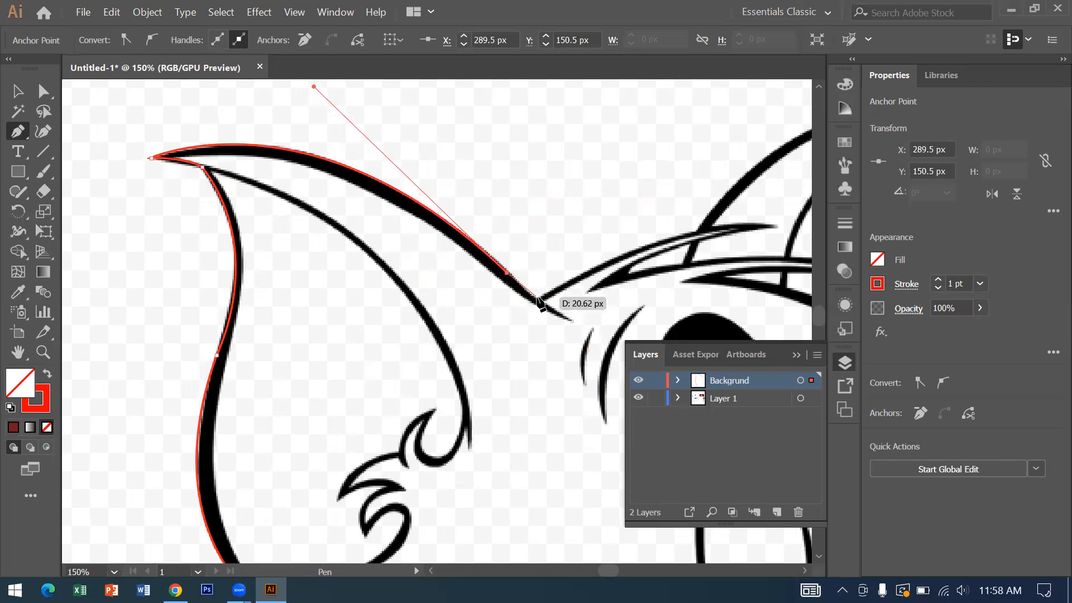
key(ctrl+equal)
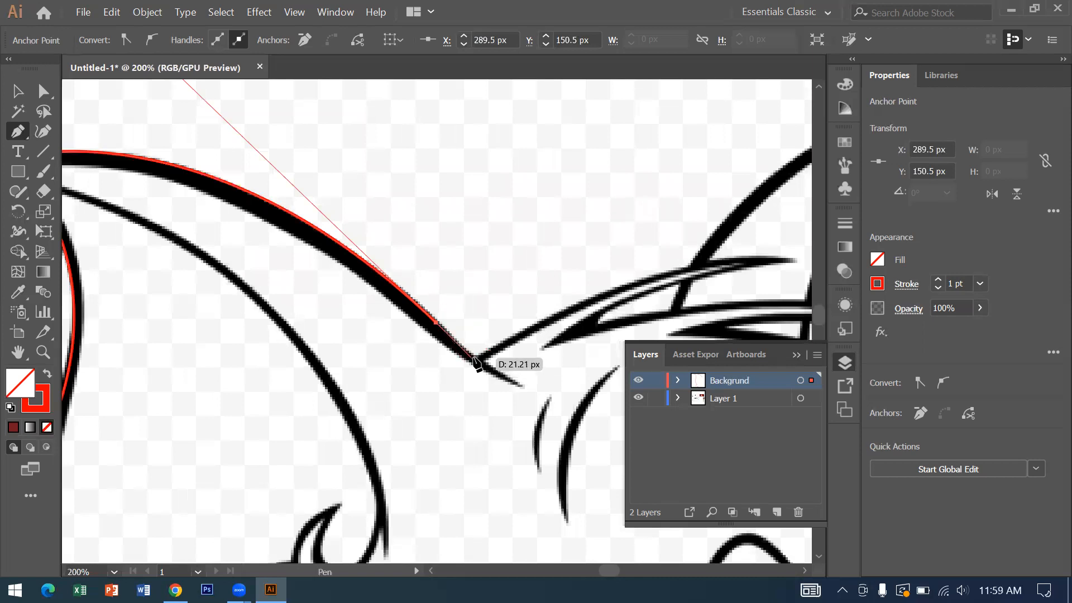
drag(475, 359, 492, 370)
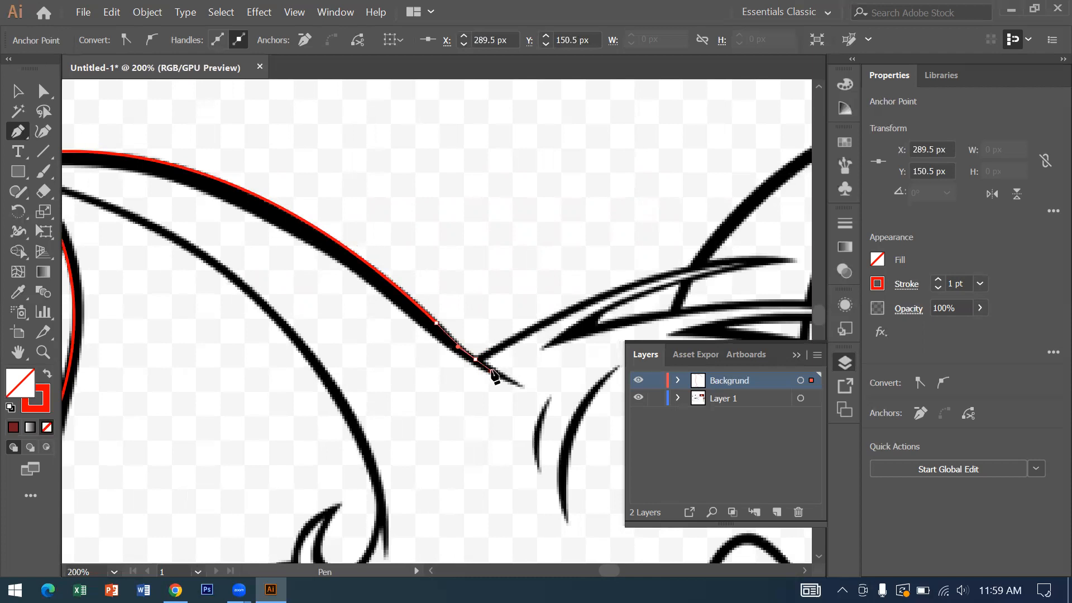
click(476, 359)
- Outline the upper hair strand along its top edge to the tip and back underneath to the inner notch, with corner points
key(space)
drag(569, 308, 312, 323)
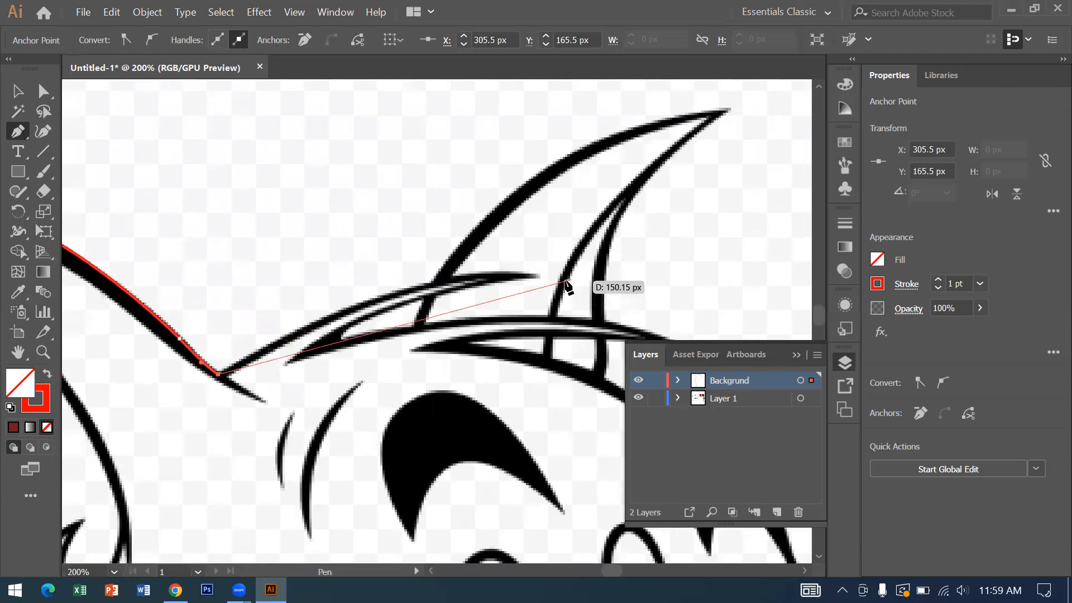
drag(537, 275, 687, 289)
click(537, 275)
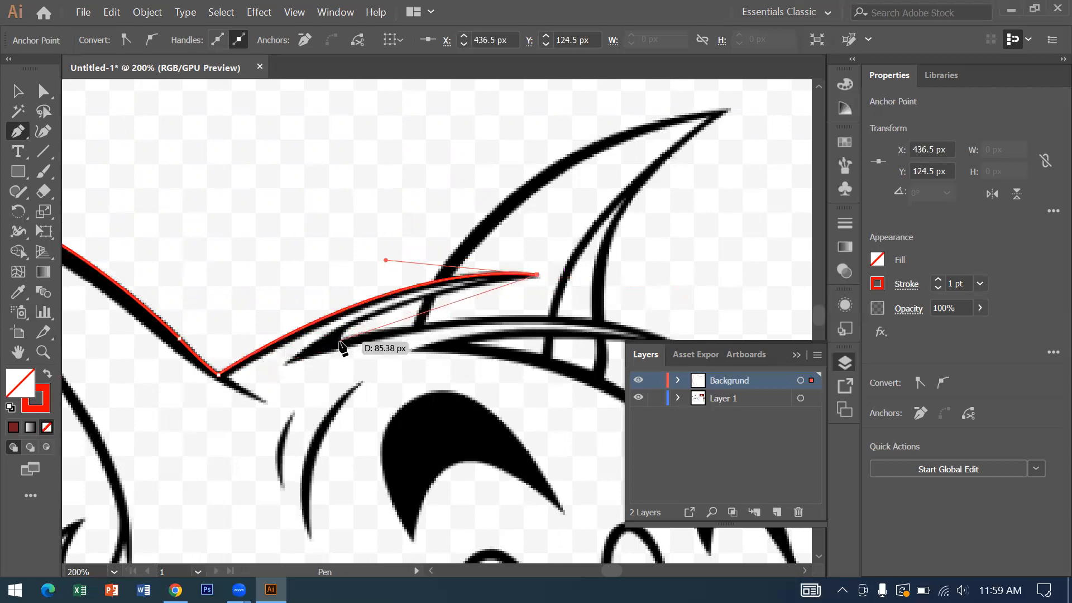
drag(342, 340, 330, 377)
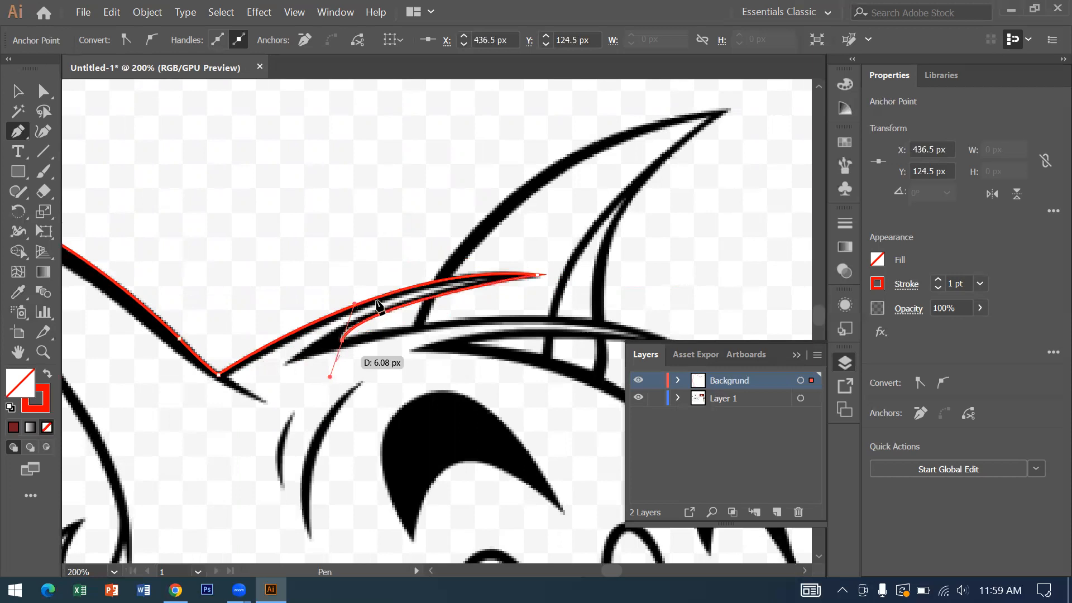
click(342, 339)
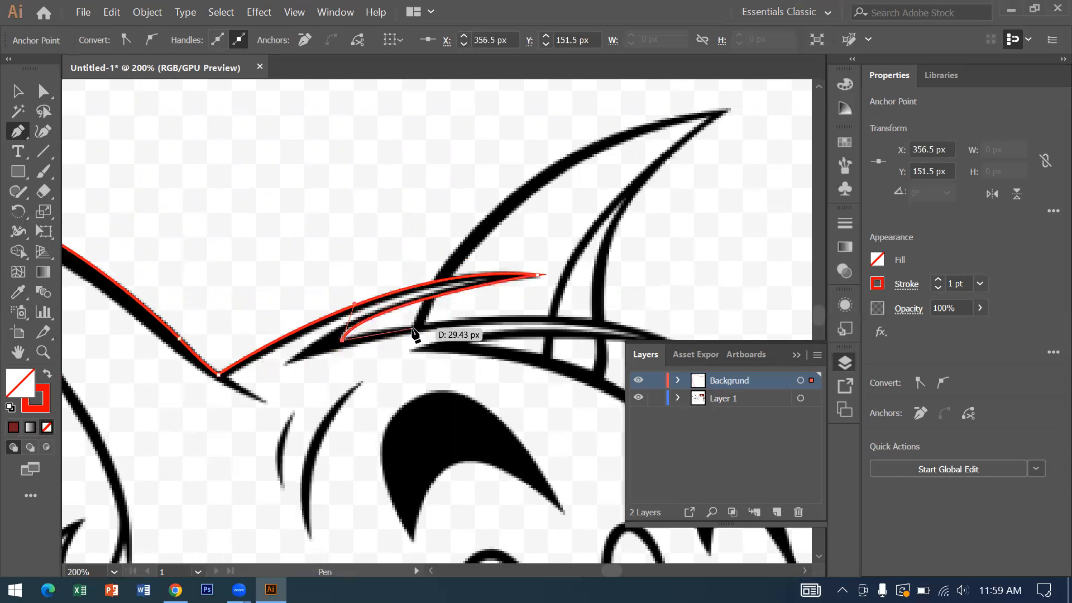
- Continue the outline from the hair notch to the far ear's base and along its outer curve to the tip, with corner points
drag(414, 329, 445, 332)
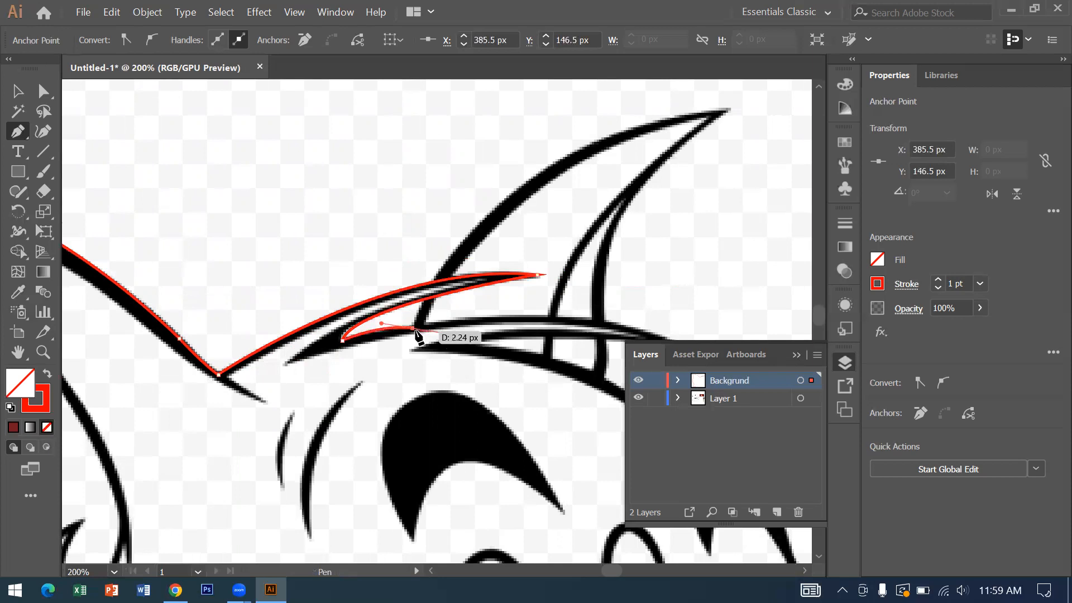
click(413, 328)
drag(769, 136, 625, 206)
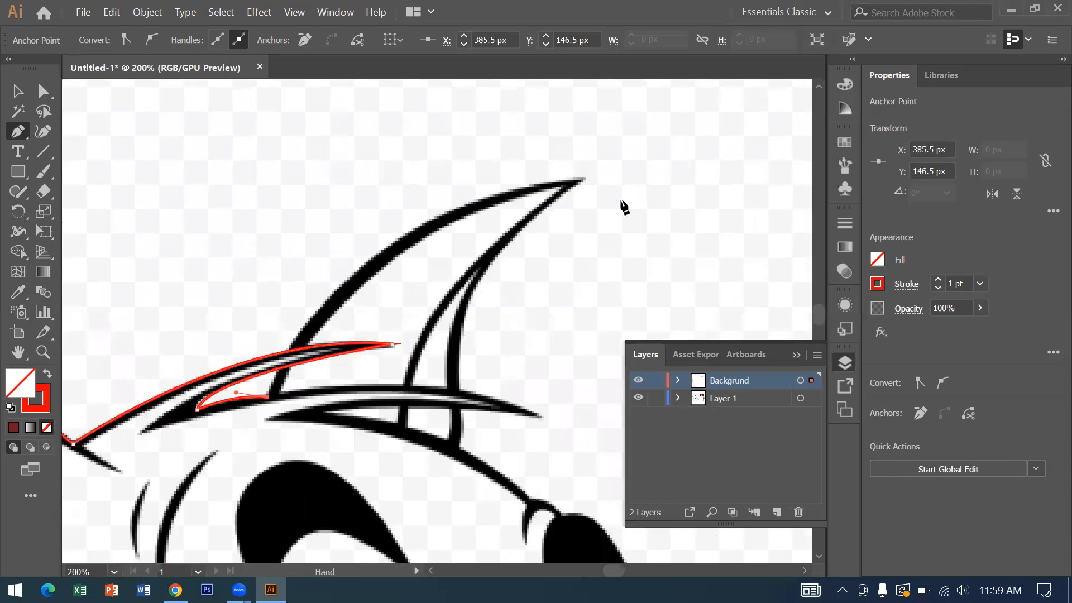
mouse_move(584, 179)
mouse_down()
mouse_move(702, 176)
mouse_move(744, 148)
mouse_move(776, 160)
mouse_move(791, 147)
mouse_move(813, 170)
mouse_move(742, 152)
mouse_move(739, 134)
mouse_move(727, 149)
mouse_up()
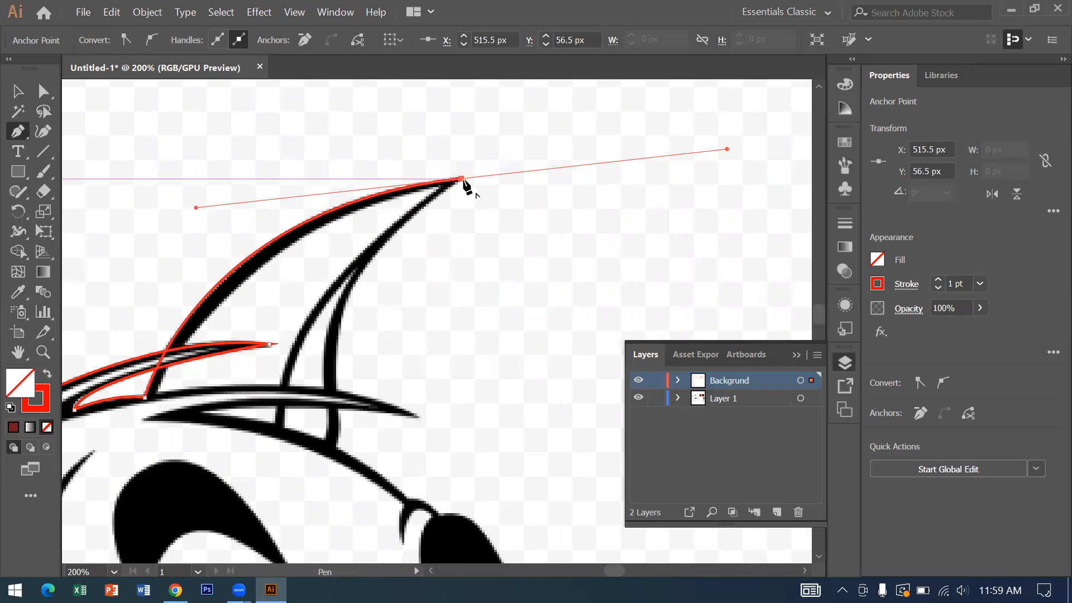
click(461, 180)
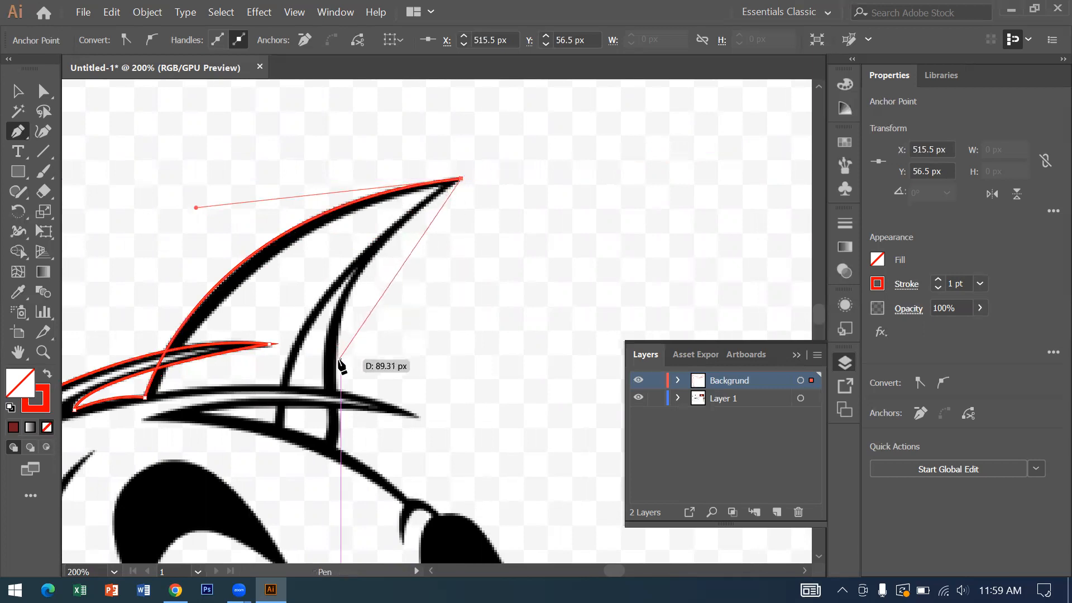
- Trace the far ear's back edge from the tip past the hair strands down to the top line of Tom's head
drag(337, 368, 347, 493)
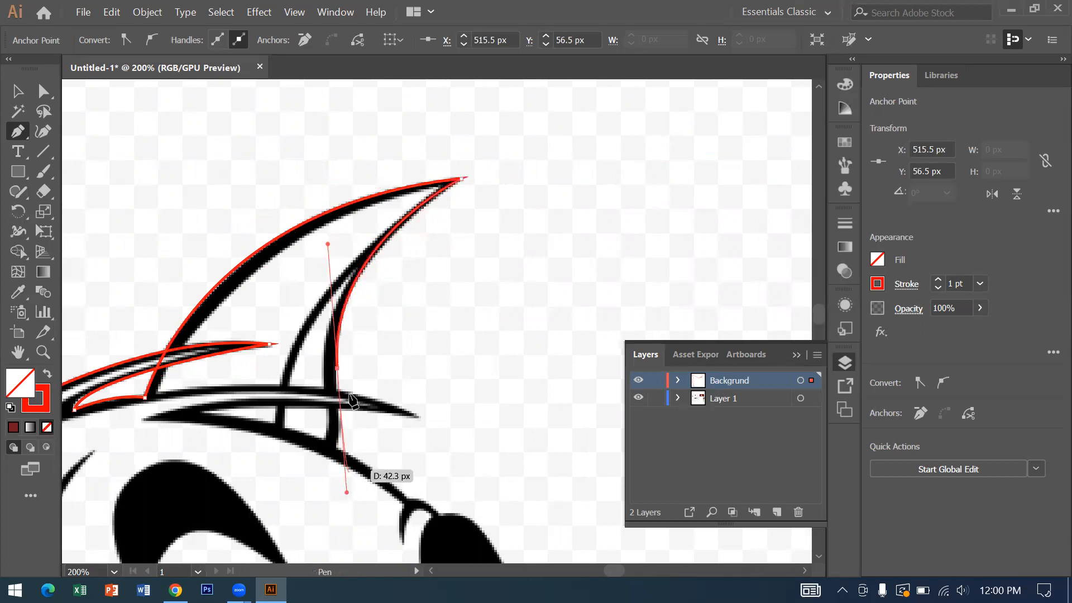
click(338, 368)
key(ctrl+plus)
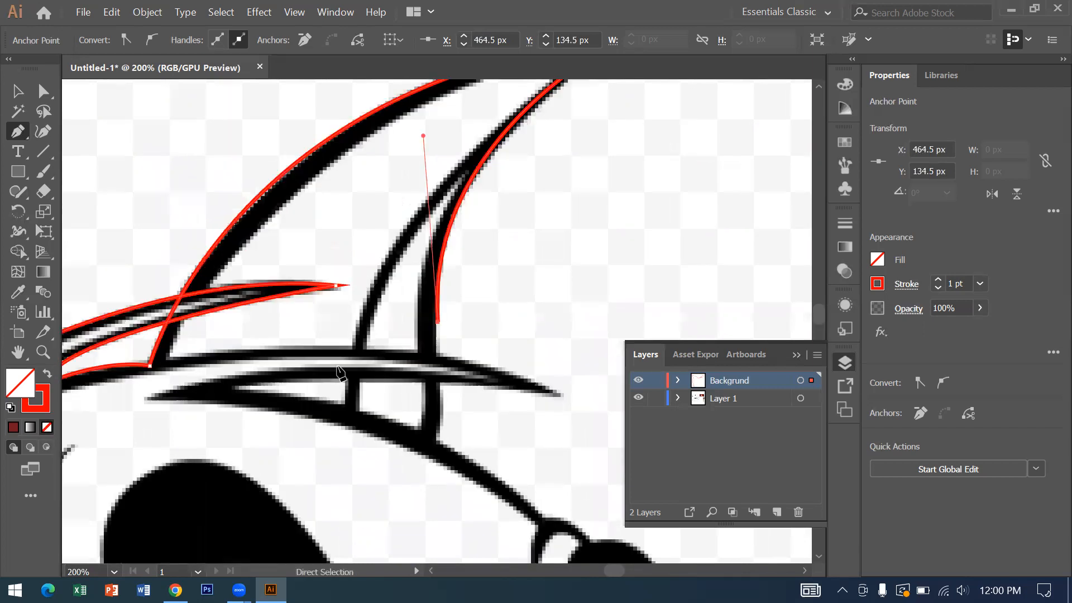
scroll(391, 366, down, 3)
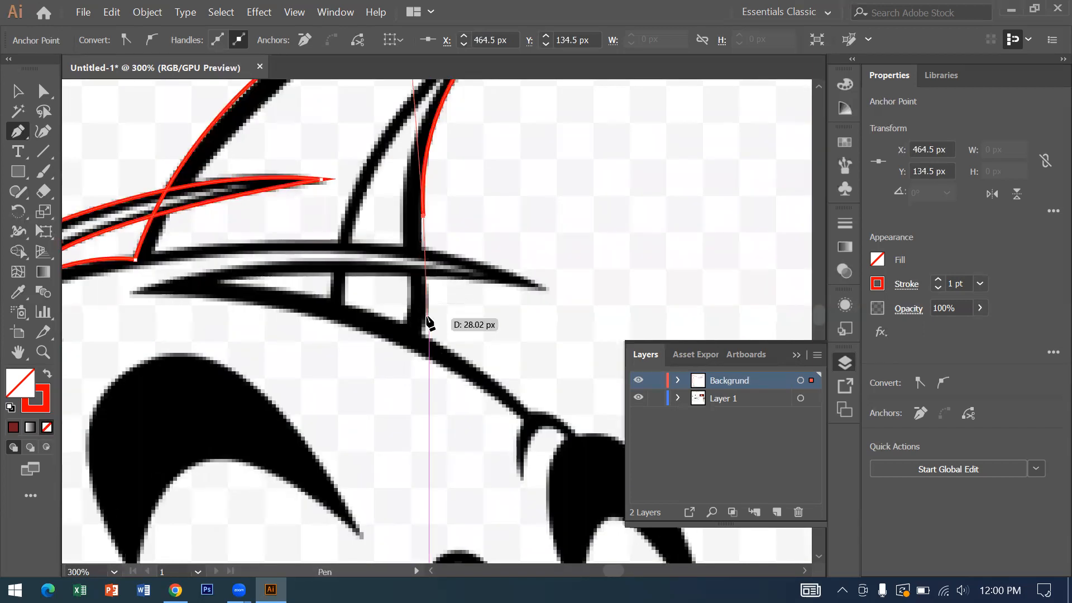
drag(428, 291, 436, 329)
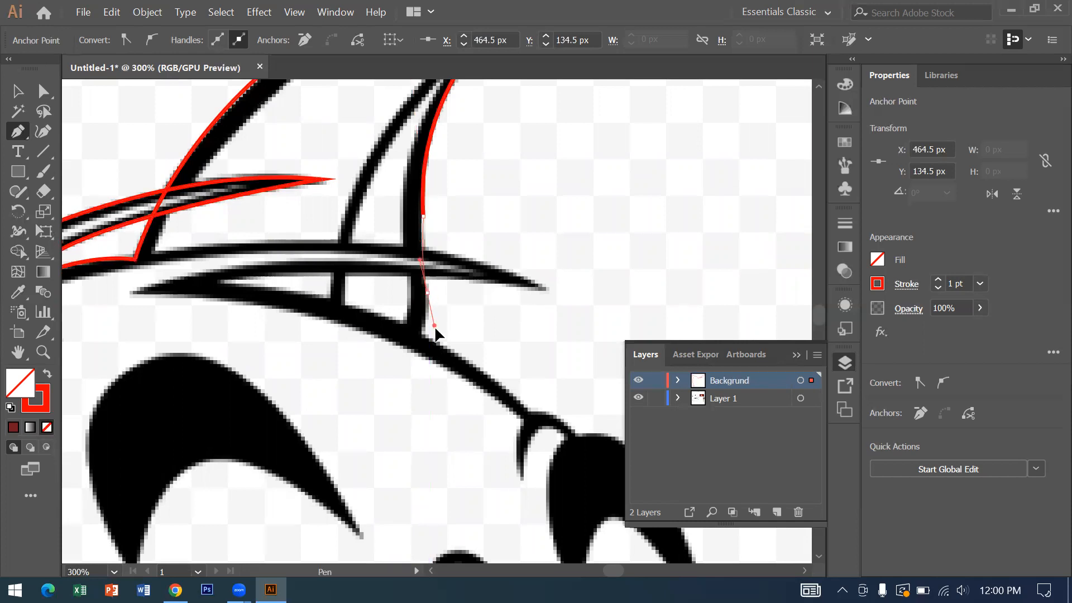
drag(428, 292, 417, 353)
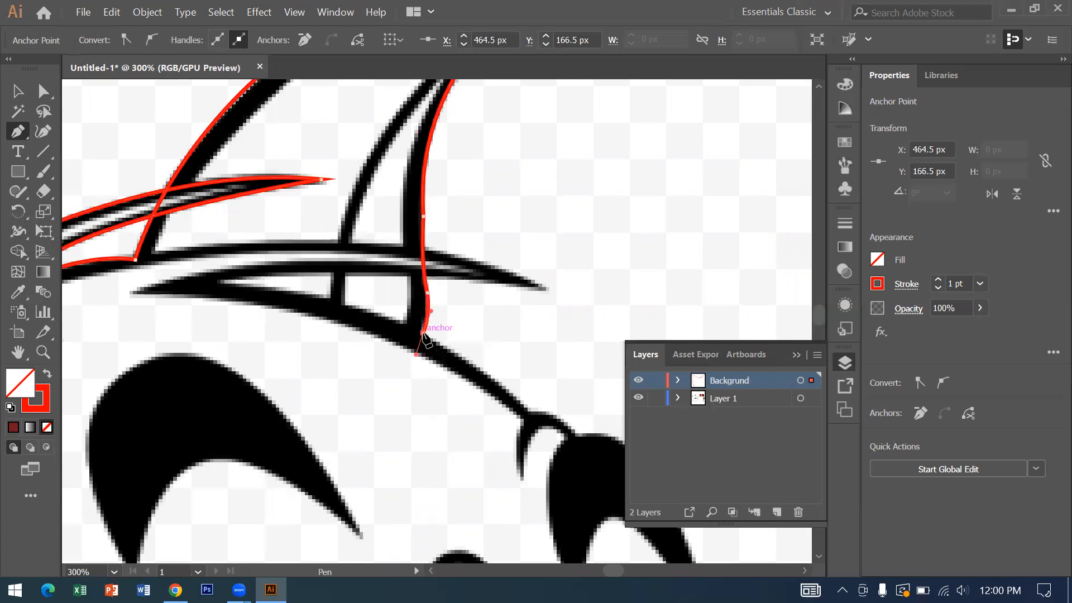
- Trace the top of Tom's head from the far ear's base down to the small tuft beside the far eyebrow
drag(505, 321, 408, 262)
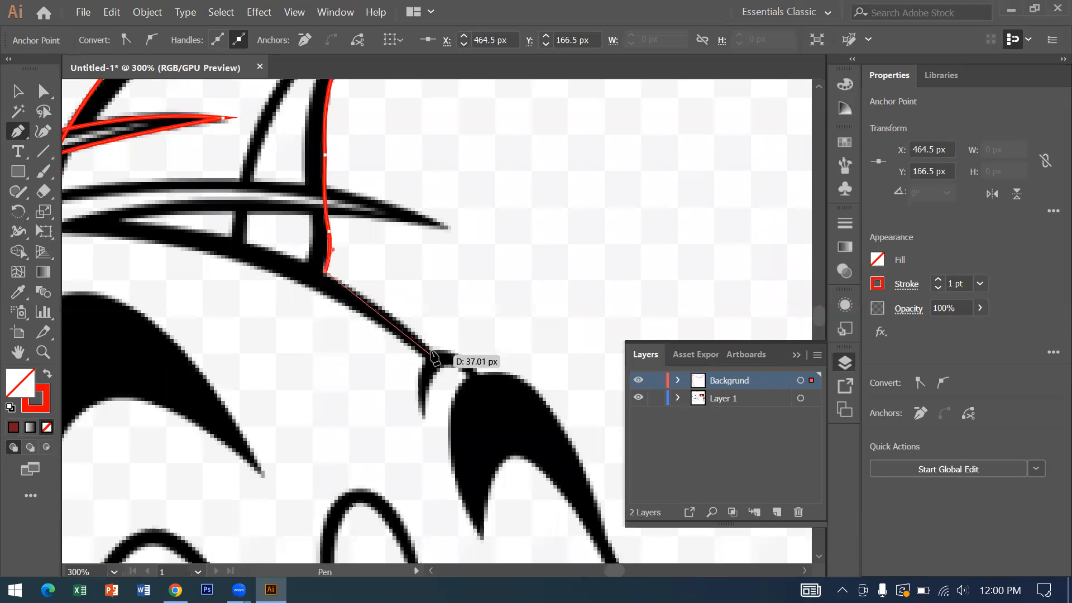
drag(429, 350, 428, 350)
drag(455, 385, 464, 395)
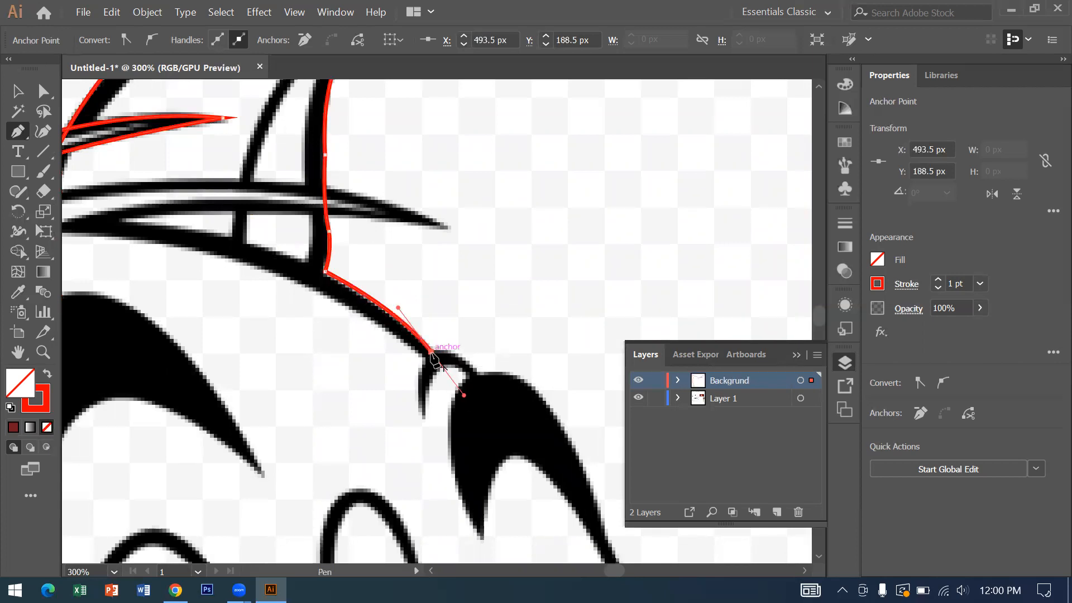
- Continue Tom's head outline over the small tuft and along the far eyebrow's outer edge to just below it, with corner points
drag(486, 347, 445, 332)
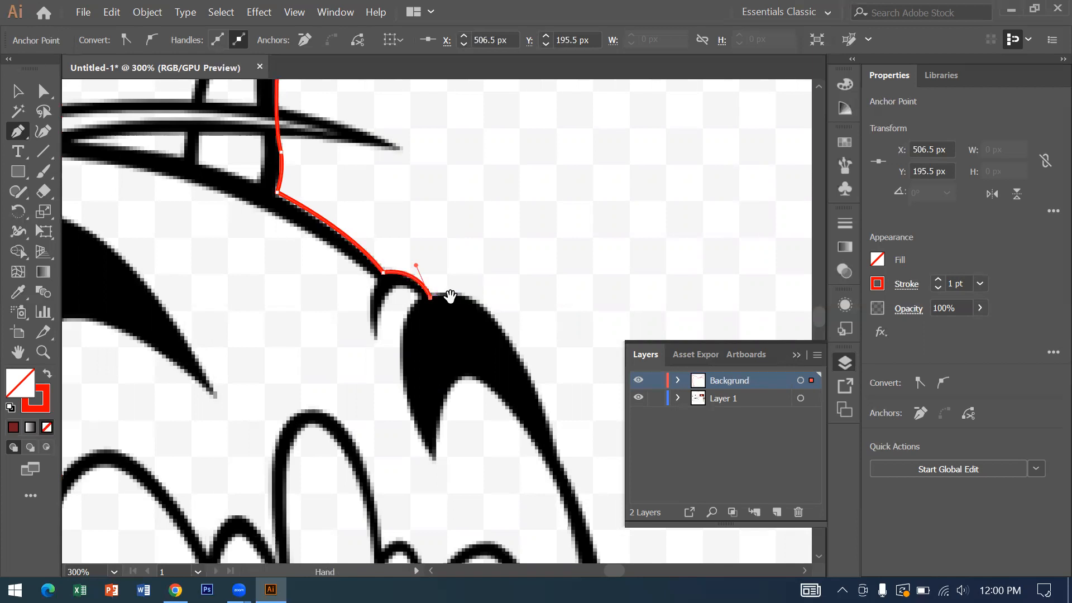
drag(450, 296, 374, 160)
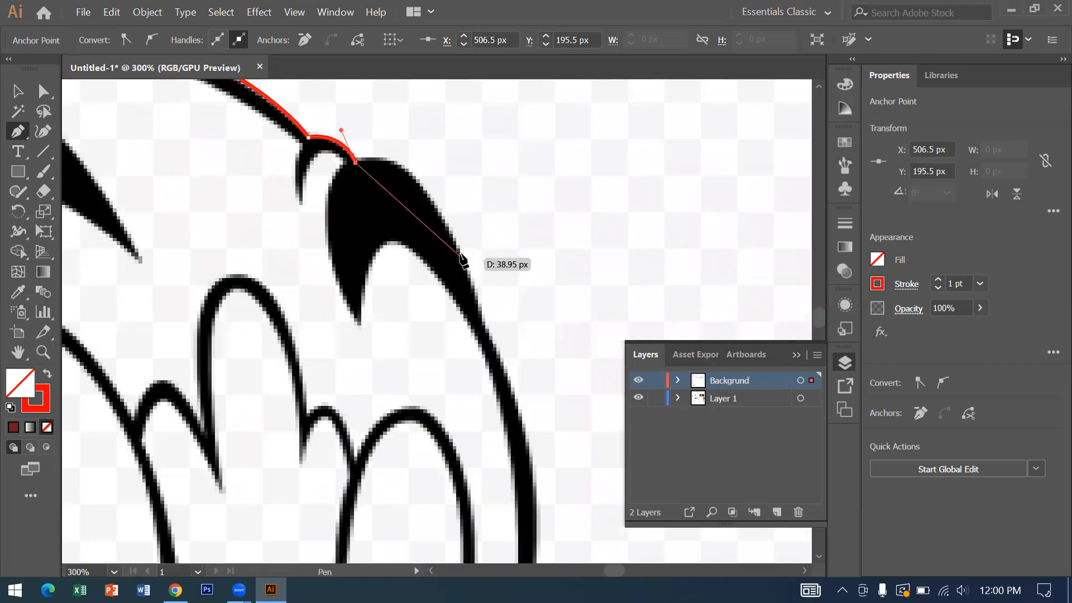
drag(456, 246, 494, 363)
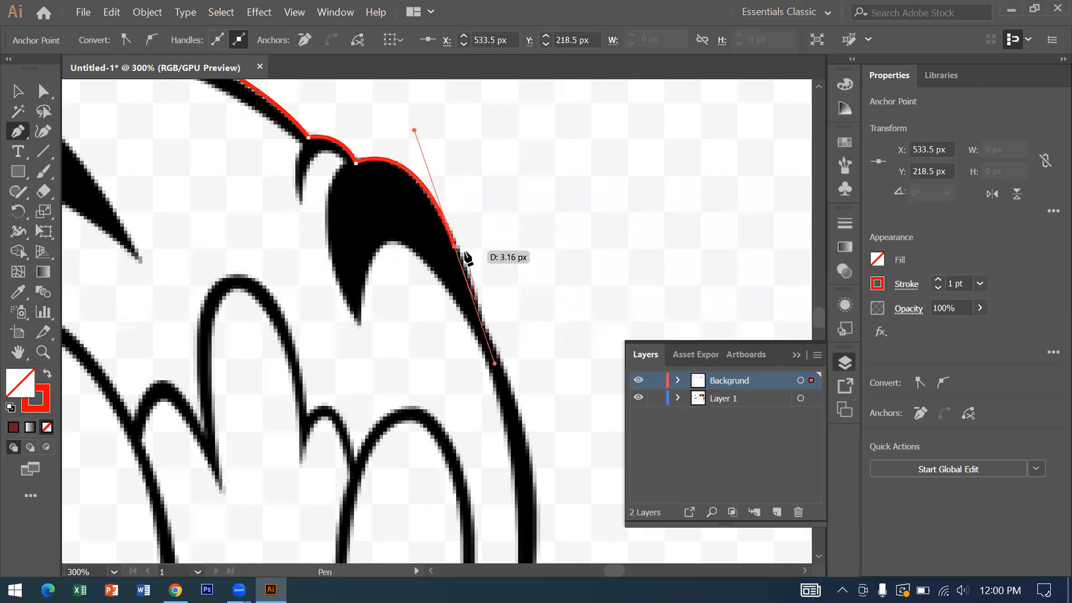
click(454, 247)
drag(514, 295, 476, 191)
drag(471, 274, 492, 311)
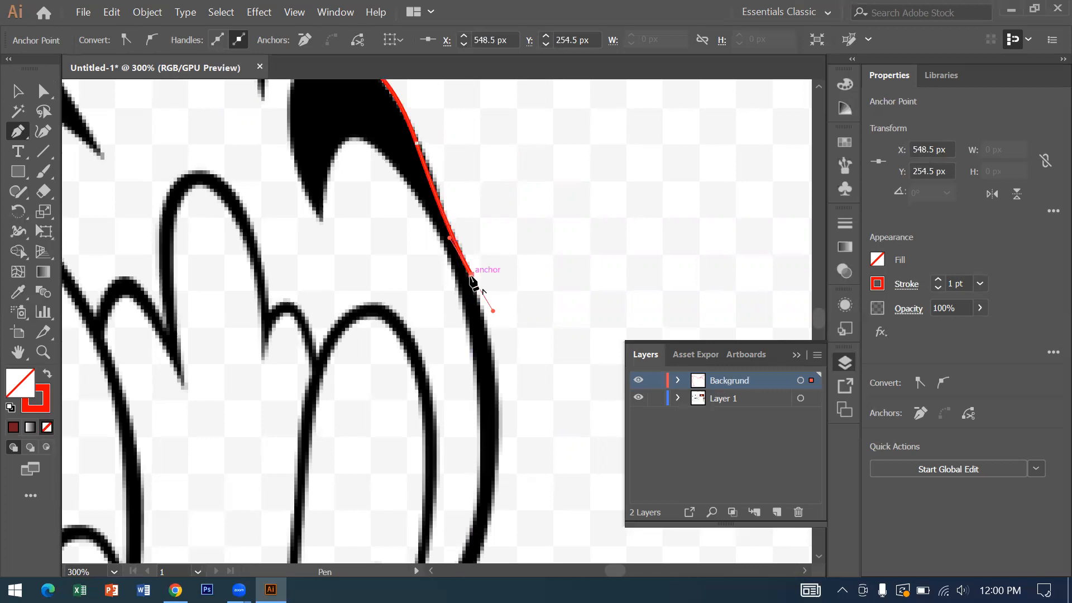
- Trace the far side of Tom's head down past the eye and into the hollow above the cheek, ending in a corner point
key(ctrl+minus)
key(ctrl+minus)
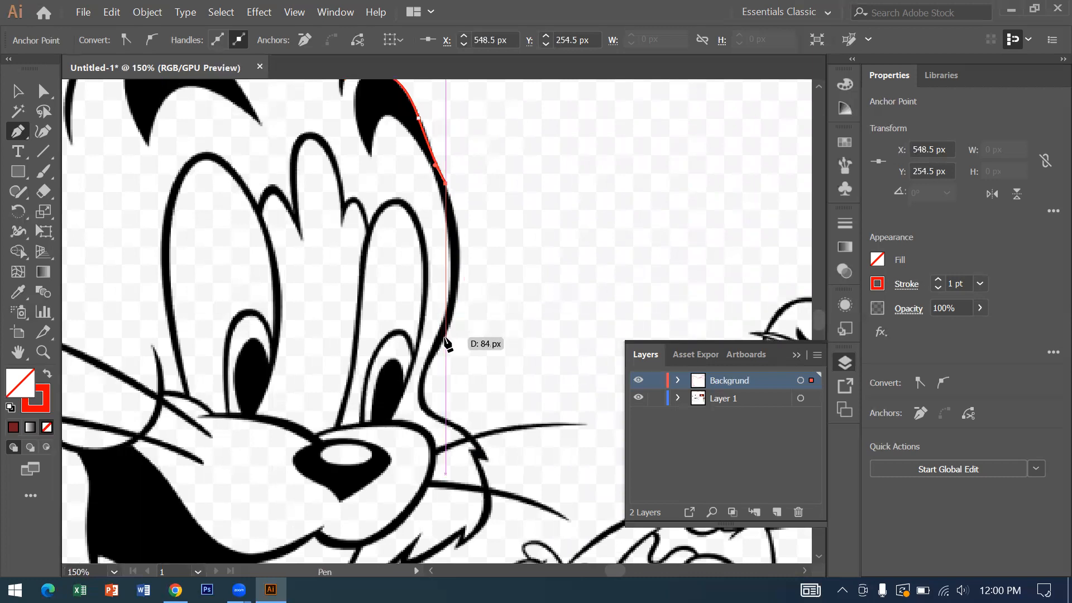
drag(445, 338, 413, 422)
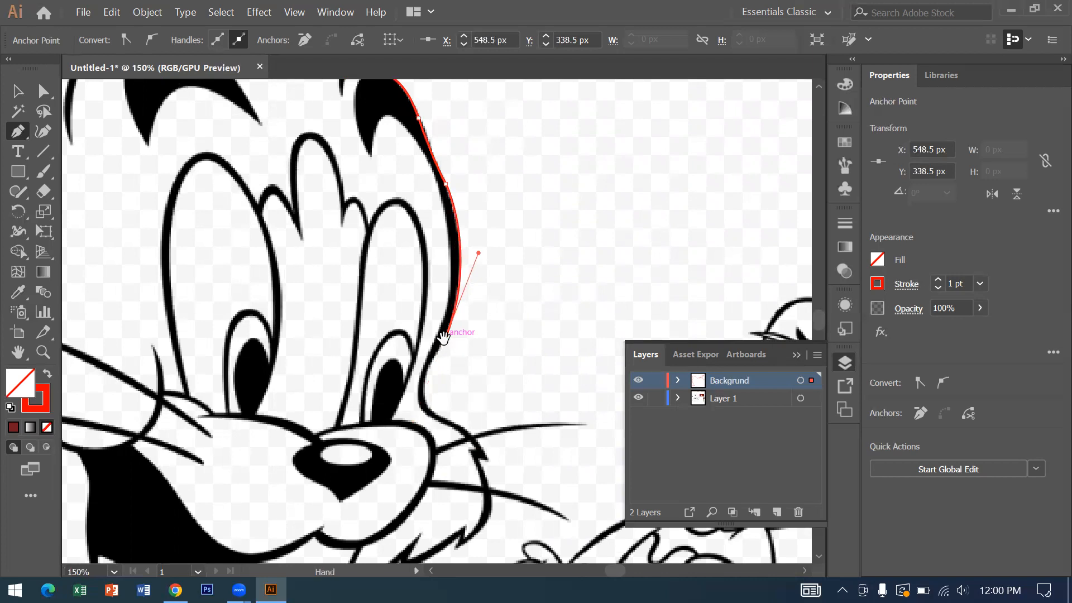
drag(444, 337, 432, 262)
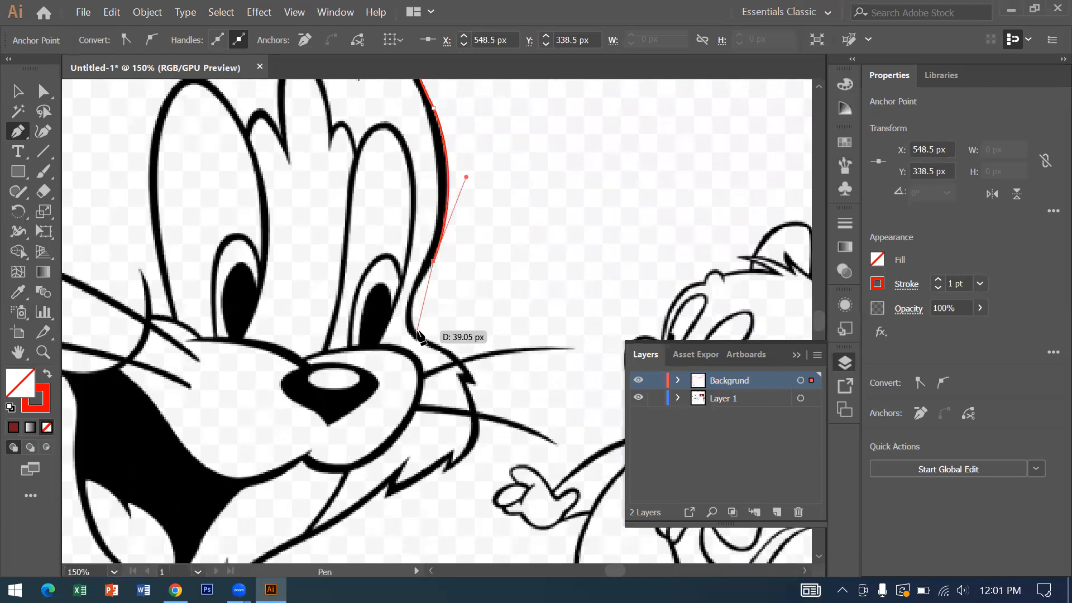
click(415, 332)
drag(424, 345, 440, 264)
click(417, 334)
key(space)
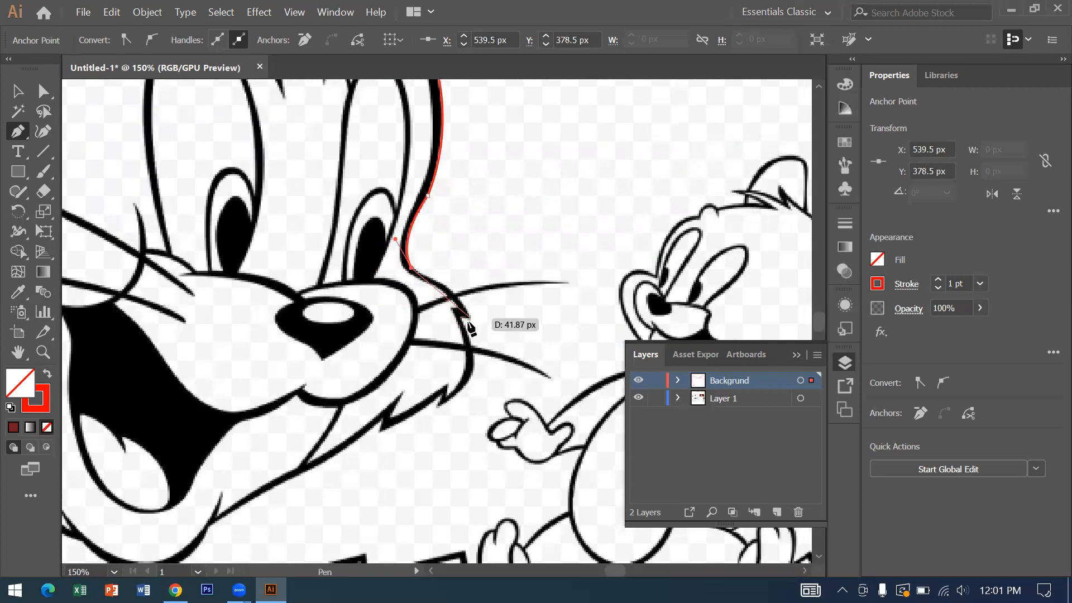
- Outline the far cheek's jagged fur from the upper tuft around the cheek to the inner notch of the lower tuft
drag(468, 317, 474, 349)
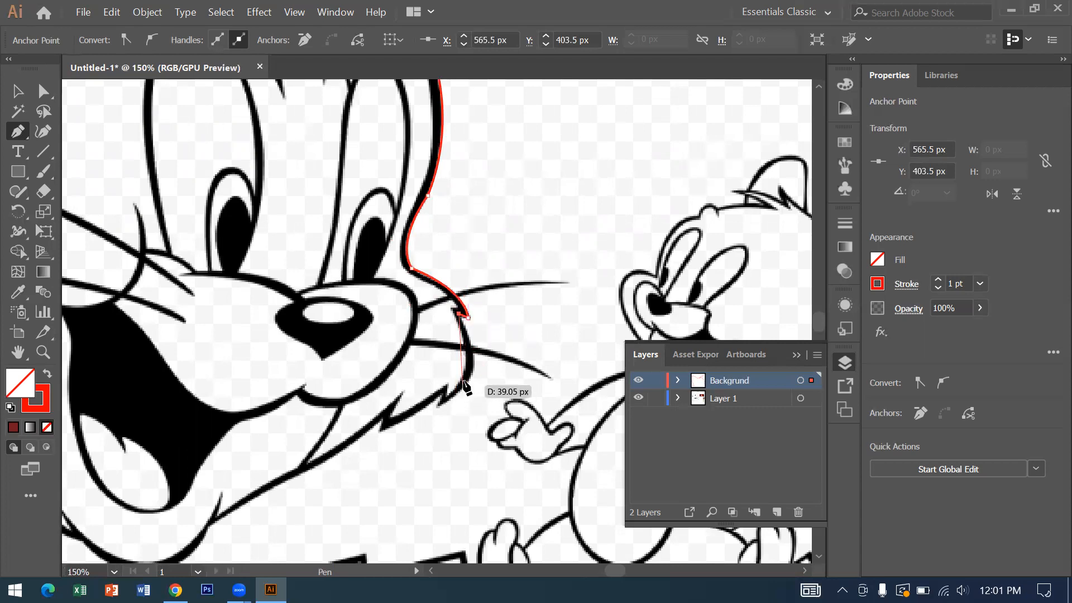
mouse_move(440, 407)
mouse_down()
mouse_move(394, 455)
mouse_move(370, 434)
mouse_move(403, 428)
mouse_move(383, 441)
mouse_move(375, 426)
mouse_up()
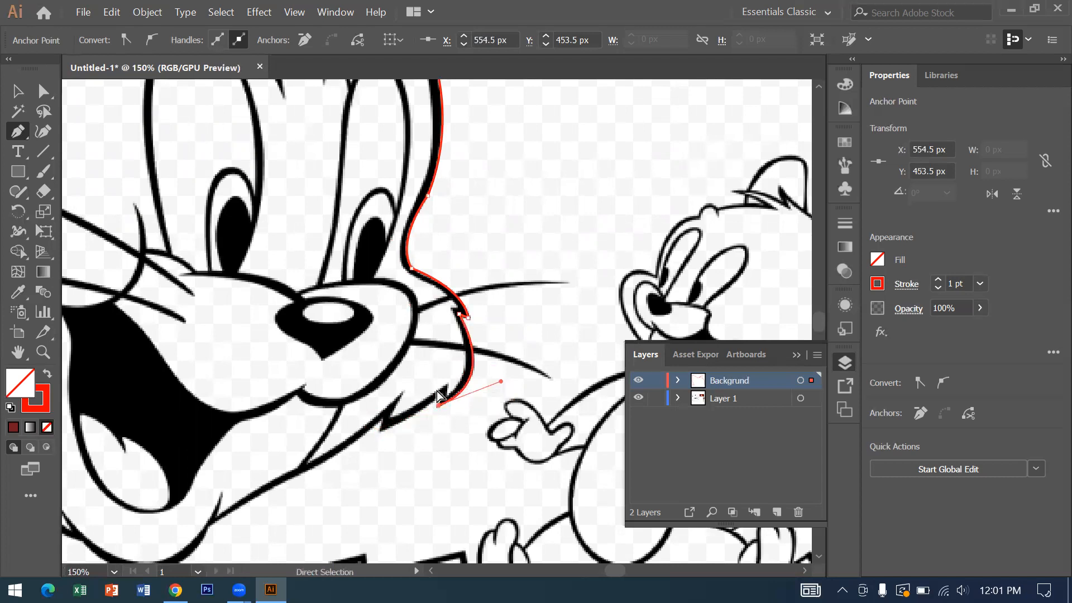
key(ctrl+plus)
key(ctrl+plus)
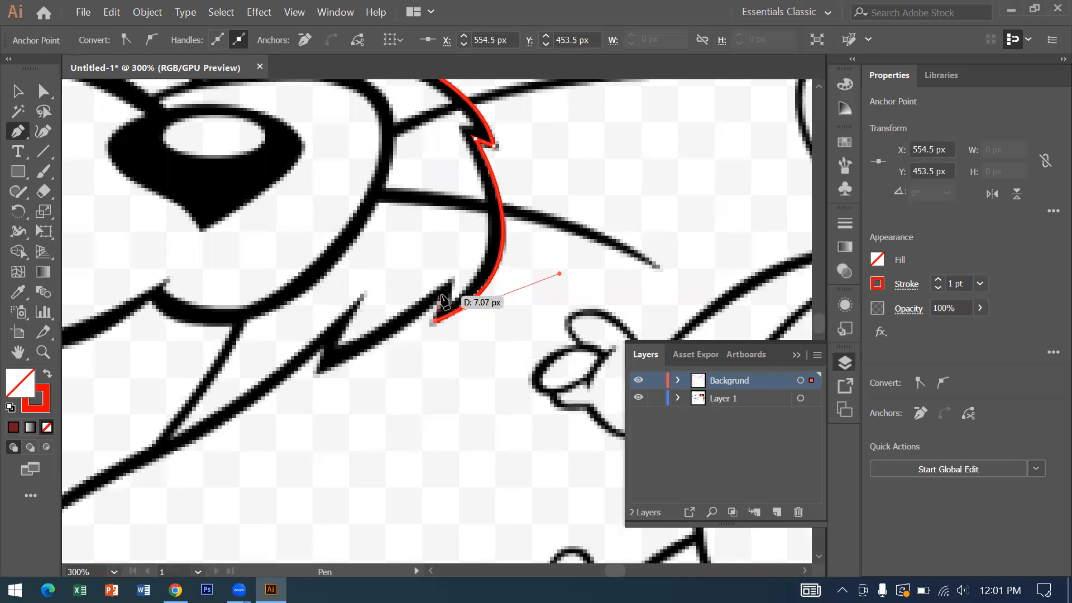
click(441, 296)
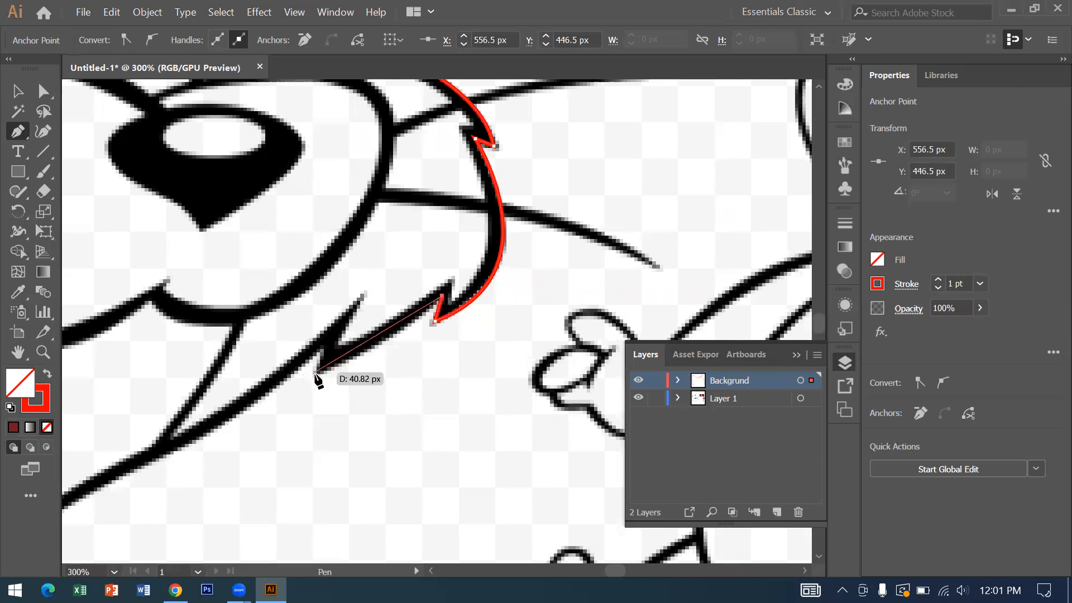
drag(315, 372, 260, 377)
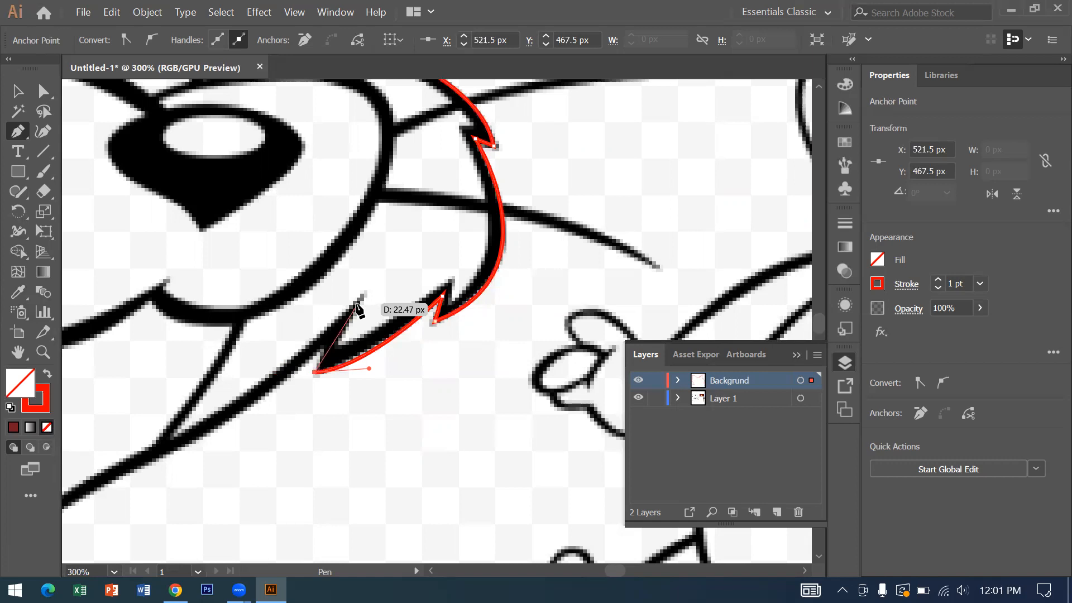
click(357, 303)
- Trace the jawline from the lower fur notch to the chin crease, then curve under the chin to its opposite end
drag(342, 354, 519, 257)
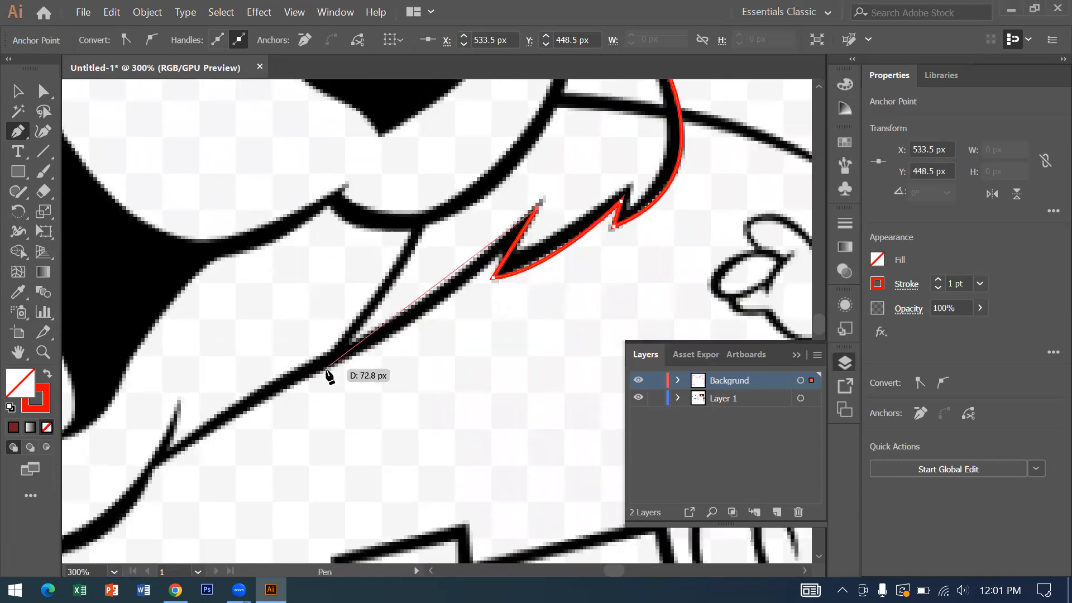
mouse_move(327, 369)
mouse_down()
mouse_move(292, 391)
mouse_move(261, 360)
mouse_move(234, 394)
mouse_move(229, 378)
mouse_move(222, 383)
mouse_move(223, 394)
mouse_up()
click(325, 370)
drag(307, 370, 396, 250)
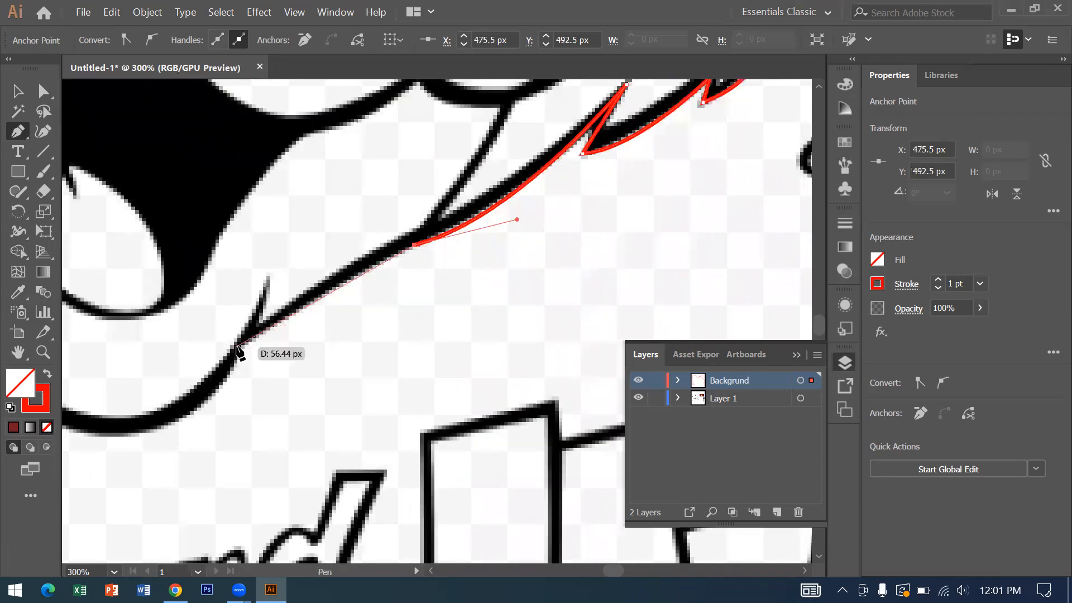
drag(243, 346, 589, 253)
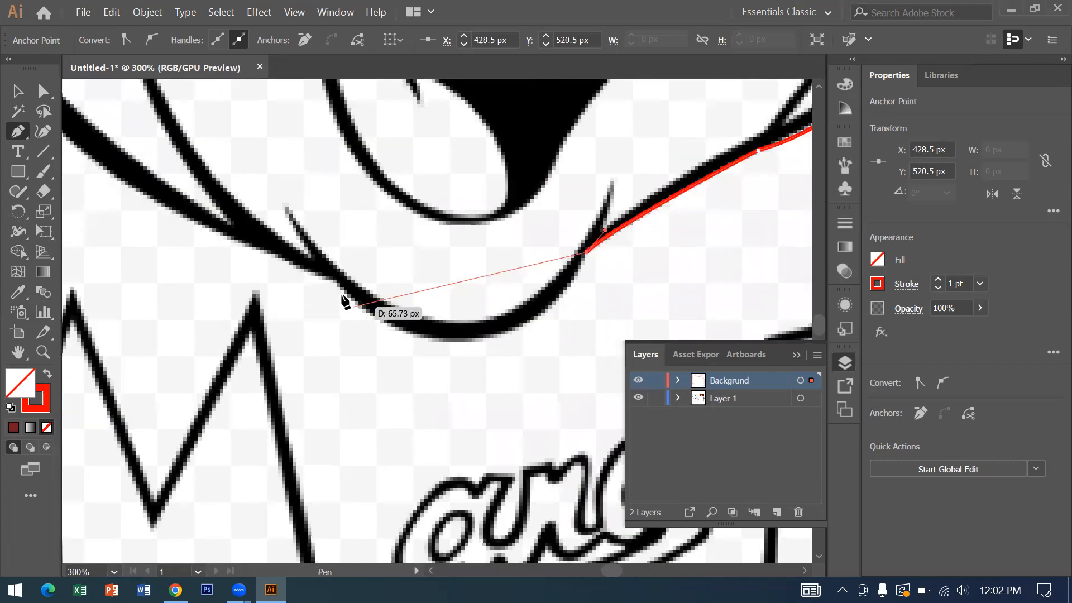
mouse_move(335, 282)
mouse_down()
mouse_move(267, 234)
mouse_move(173, 127)
mouse_move(151, 128)
mouse_move(167, 132)
mouse_up()
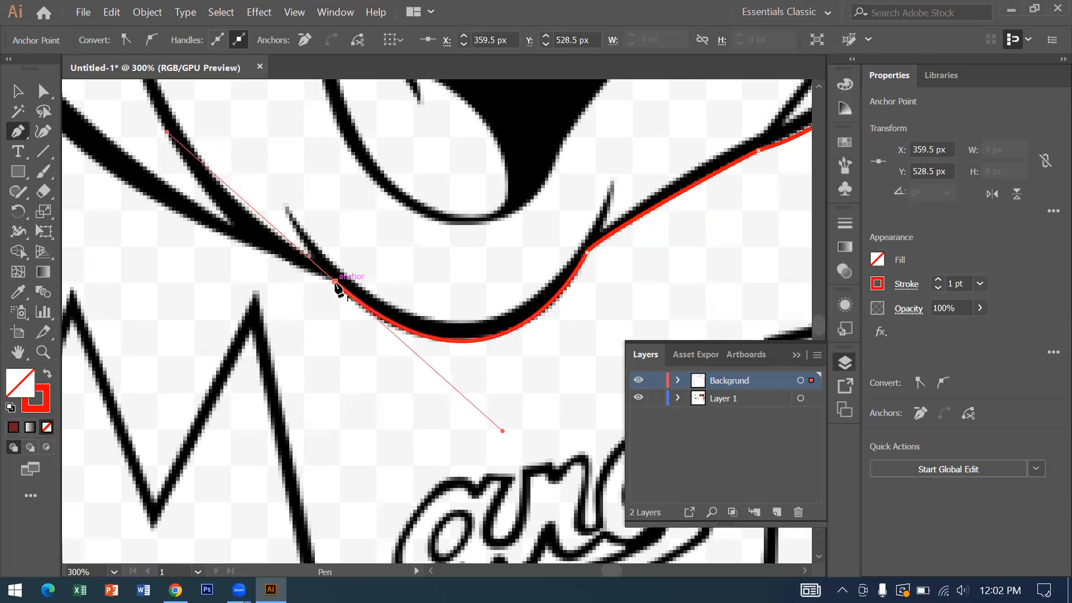
- Trace the near jawline from the chin up to the cheek fur and close the head outline at its starting point
drag(466, 331, 479, 374)
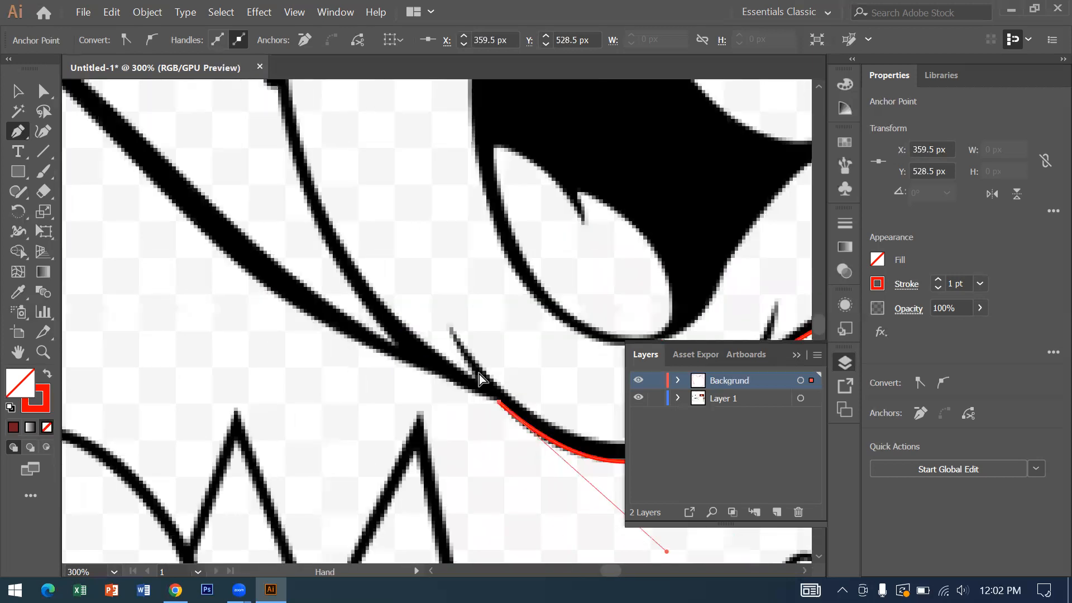
key(ctrl+minus)
key(ctrl+minus)
key(ctrl+minus)
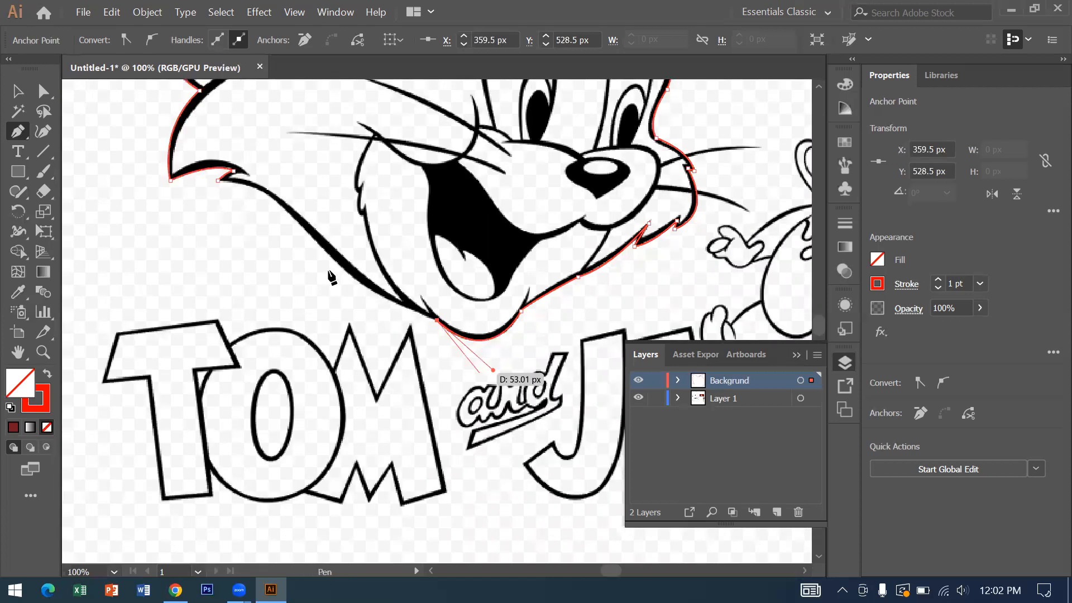
drag(339, 267, 340, 267)
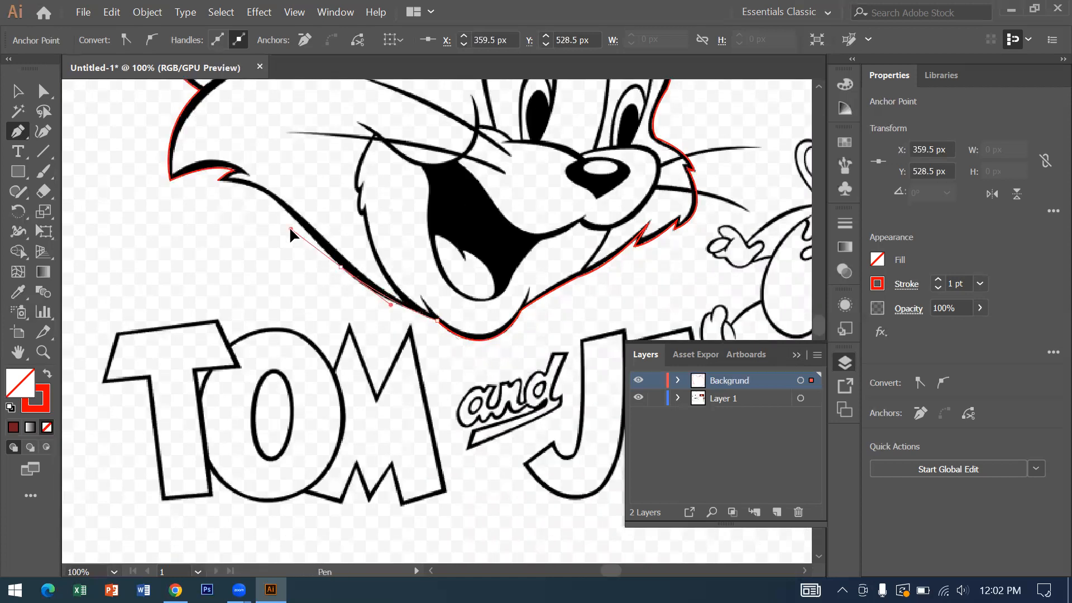
drag(289, 226, 289, 222)
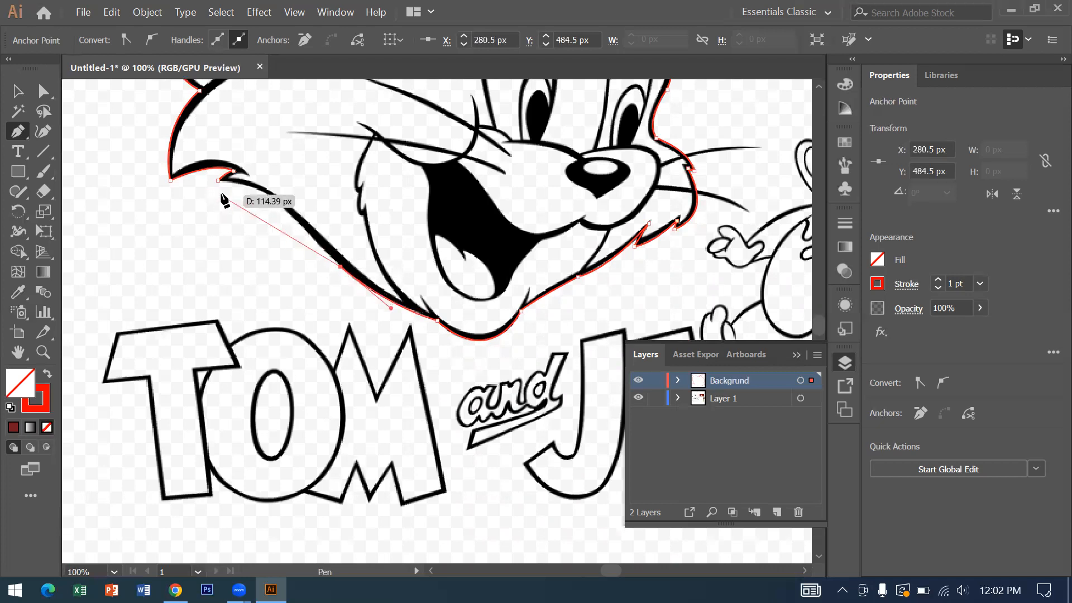
drag(217, 180, 156, 183)
key(ctrl)
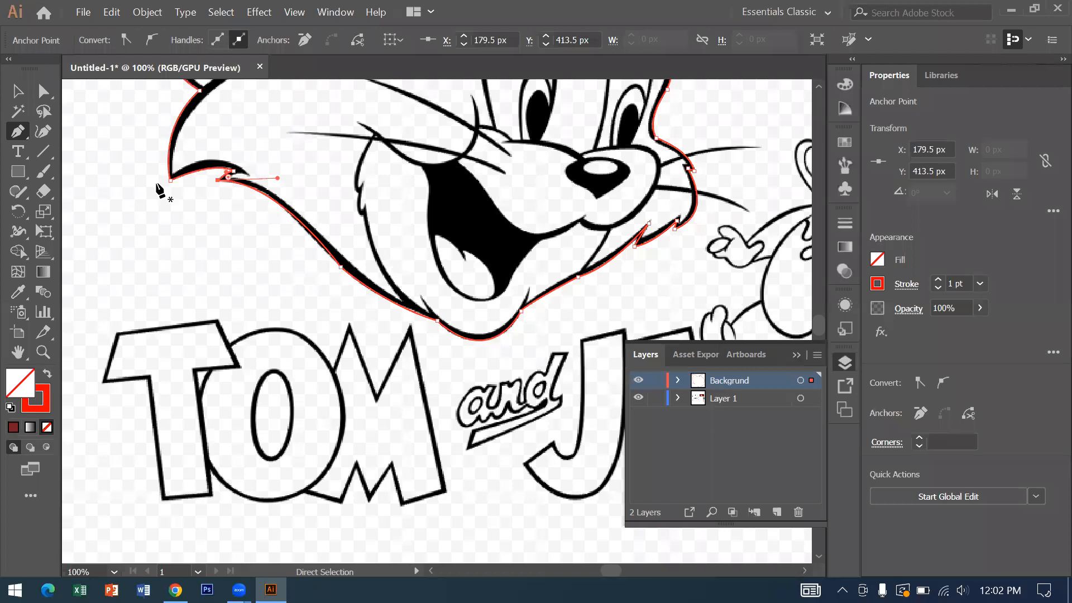
- Select the closed head outline and fill it with the darker blue sampled from the palette beside the artwork
key(ctrl+minus)
key(ctrl+minus)
key(ctrl+minus)
click(14, 92)
click(209, 186)
key(space)
drag(269, 245, 184, 190)
click(411, 312)
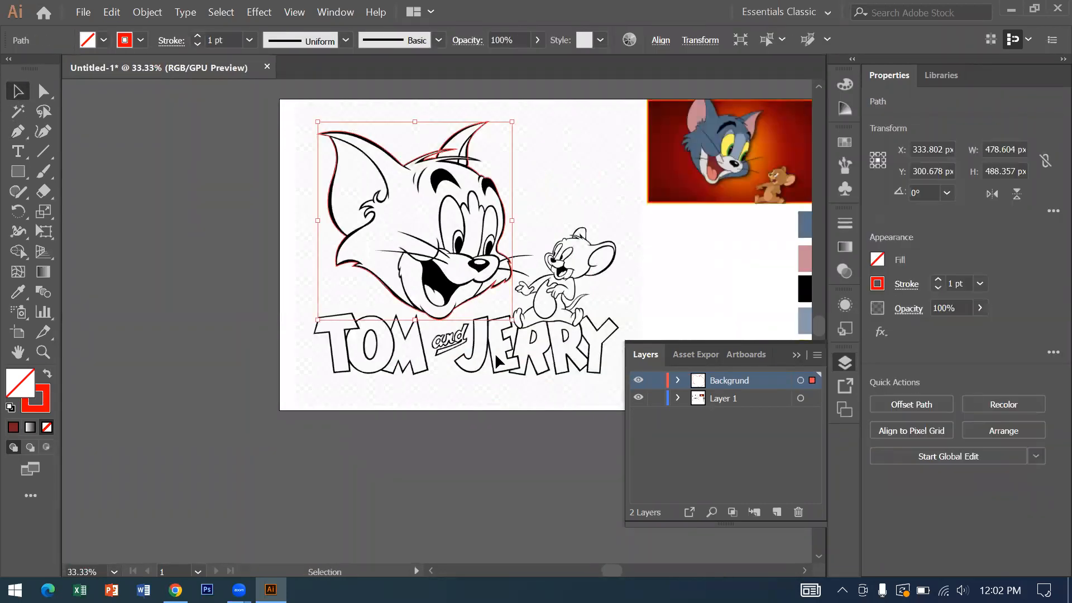
click(25, 291)
key(space)
drag(630, 240, 560, 209)
click(686, 181)
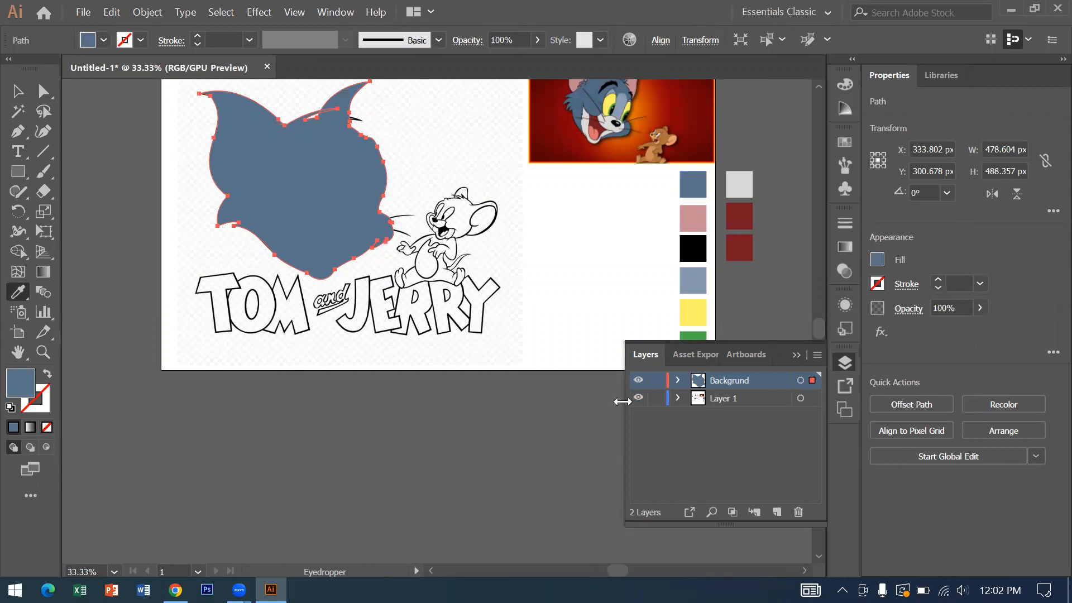
- Hide the Backgrund layer and add a new layer named Years above it
click(637, 381)
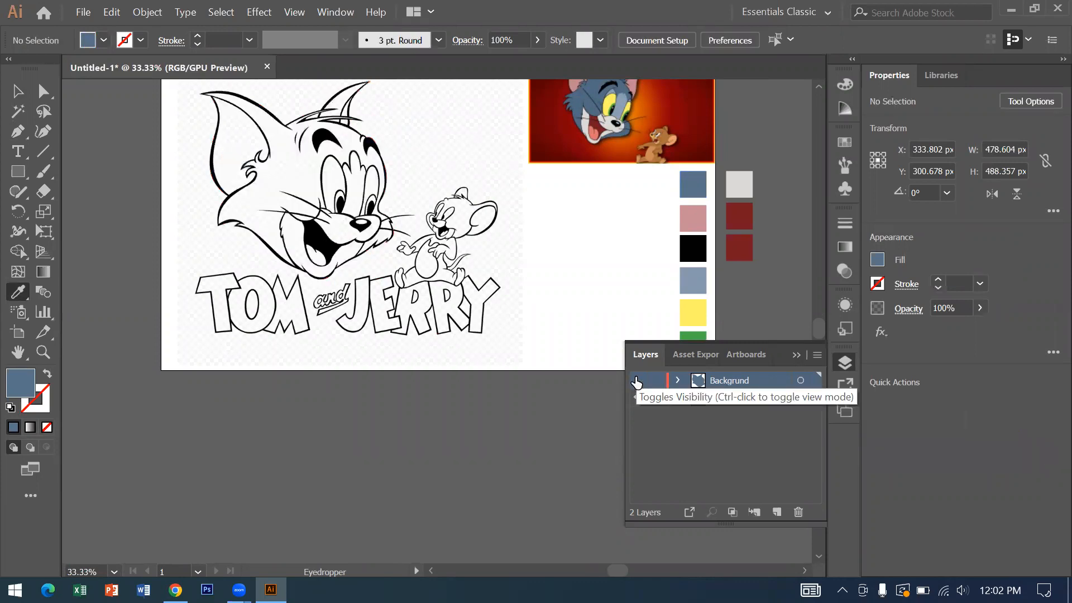
click(776, 511)
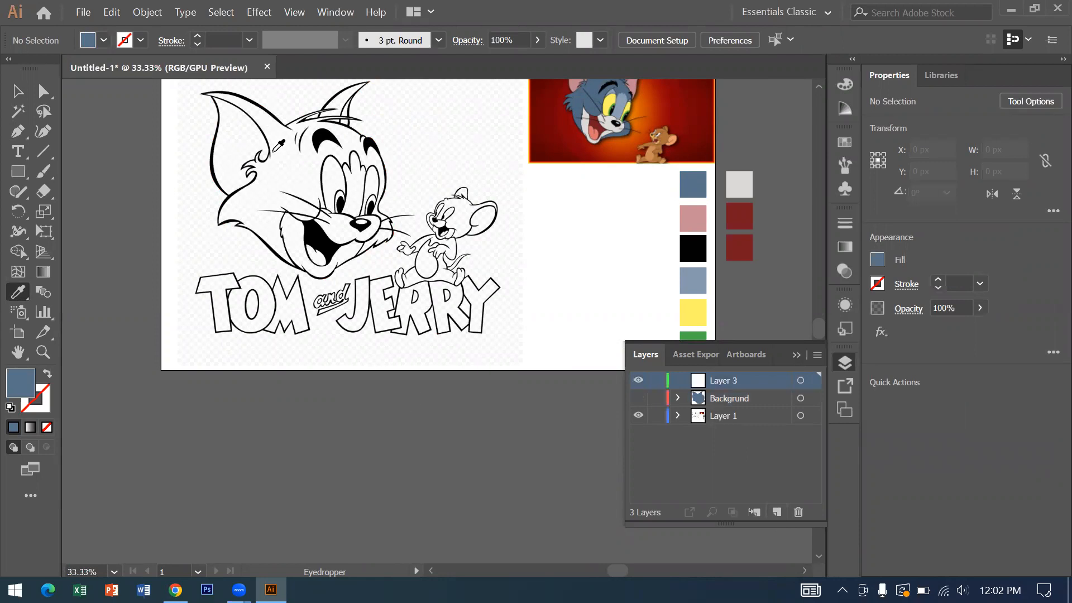
double_click(727, 380)
text(Year)
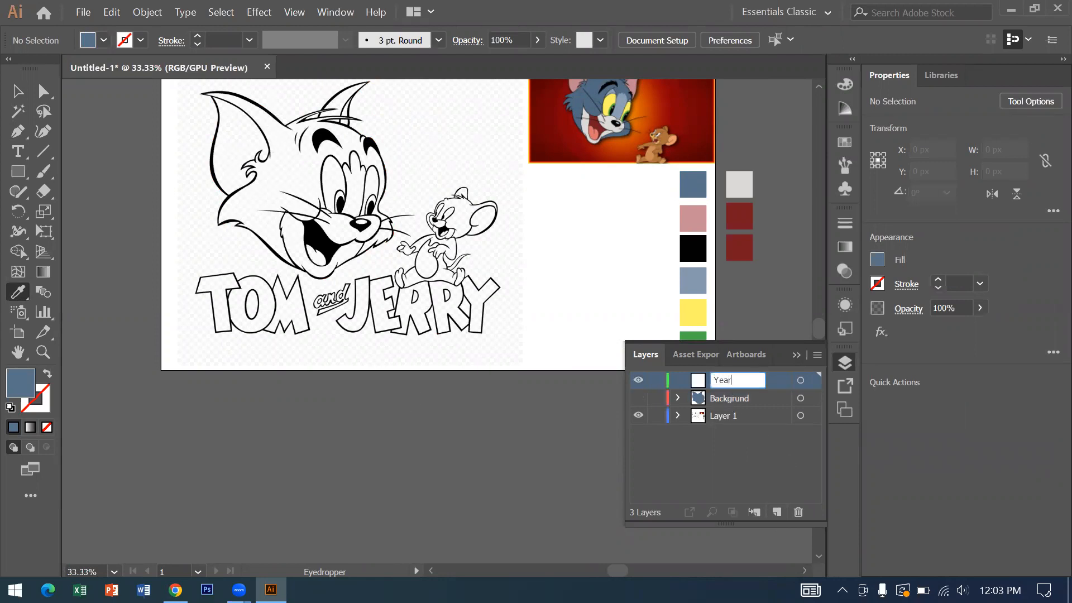
key(Return)
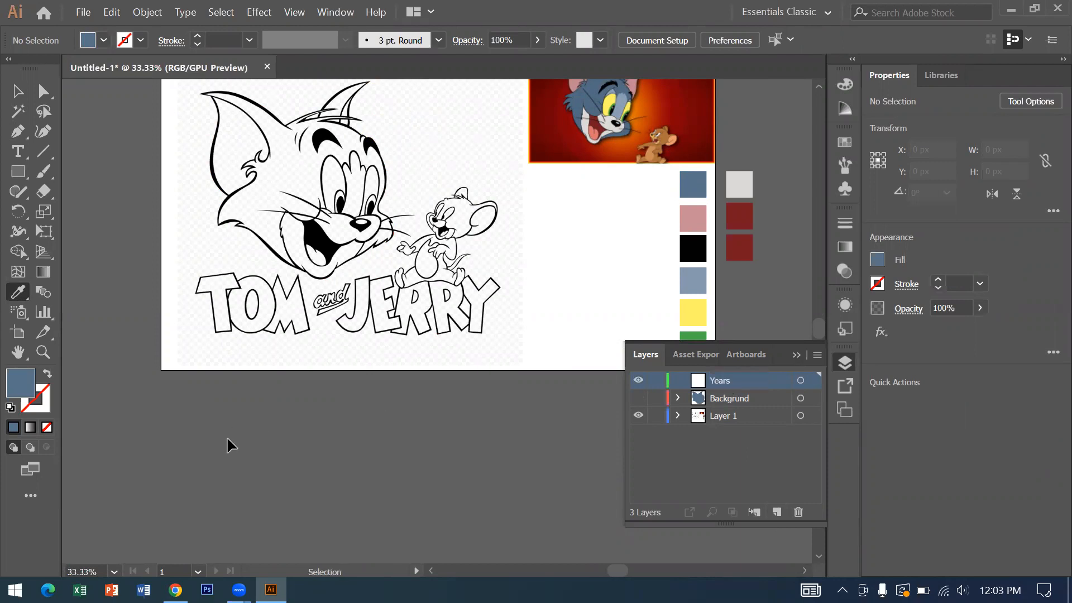
- Set the Pen tool to no fill and a red 1 pt stroke for tracing Tom's near ear on the Years layer
key(ctrl+plus)
key(ctrl+plus)
key(space)
drag(365, 261, 449, 427)
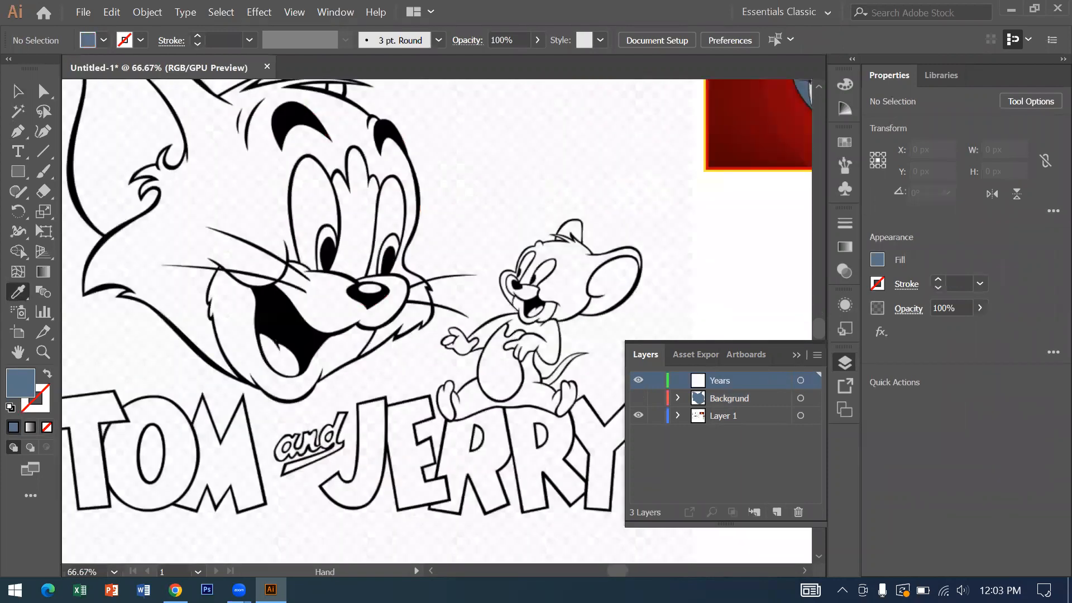
drag(251, 223, 422, 369)
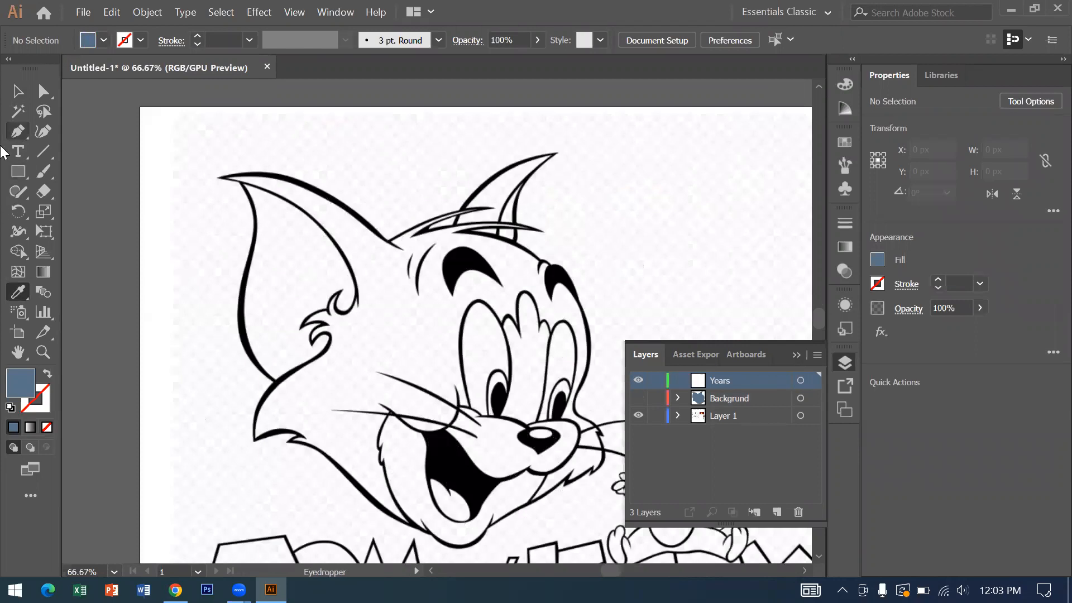
click(17, 140)
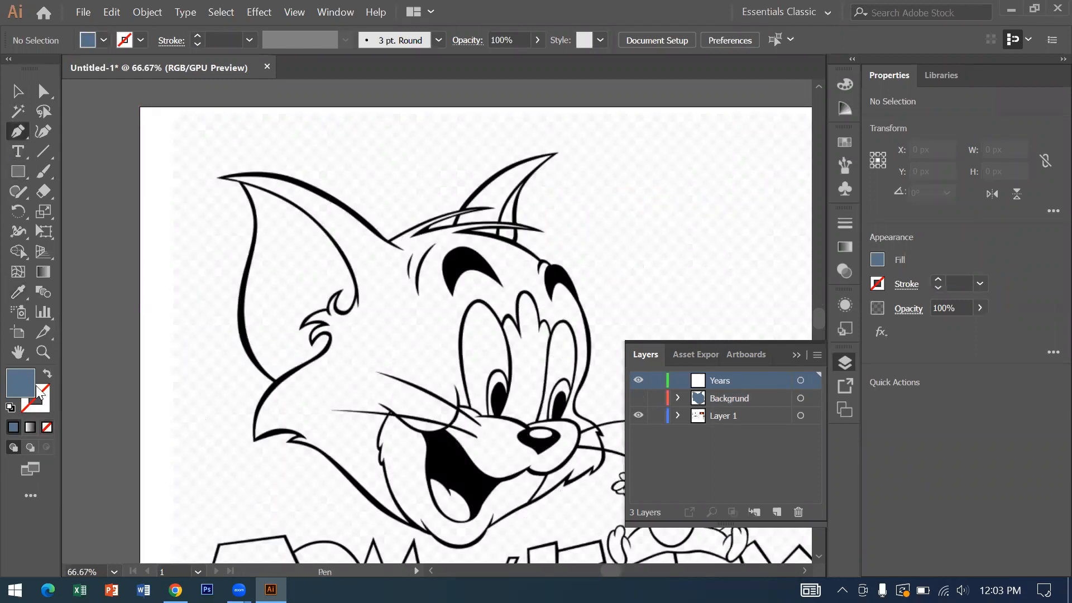
click(46, 371)
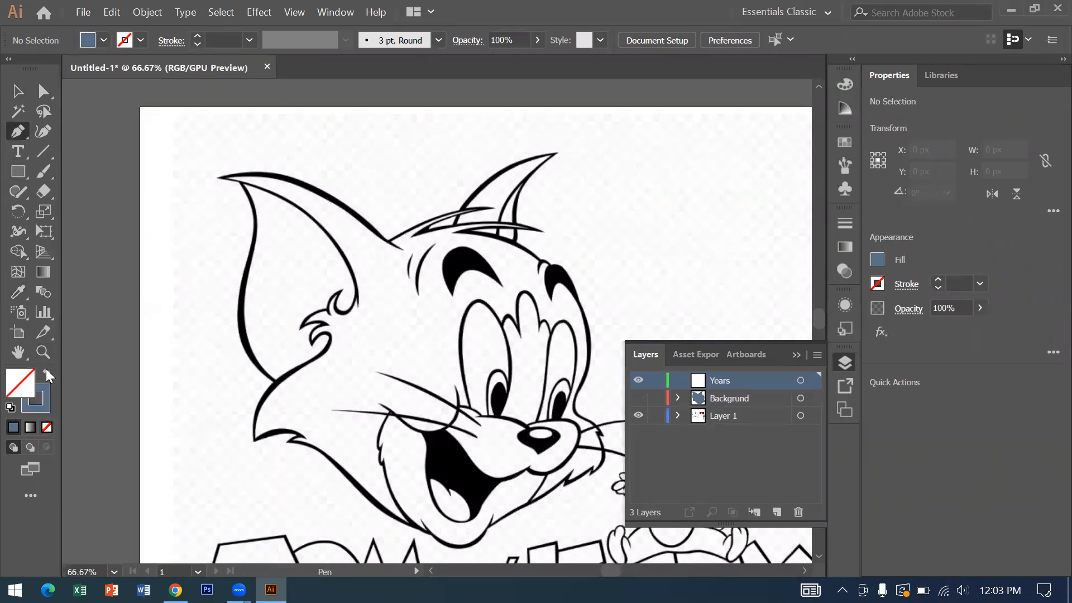
click(140, 40)
click(57, 69)
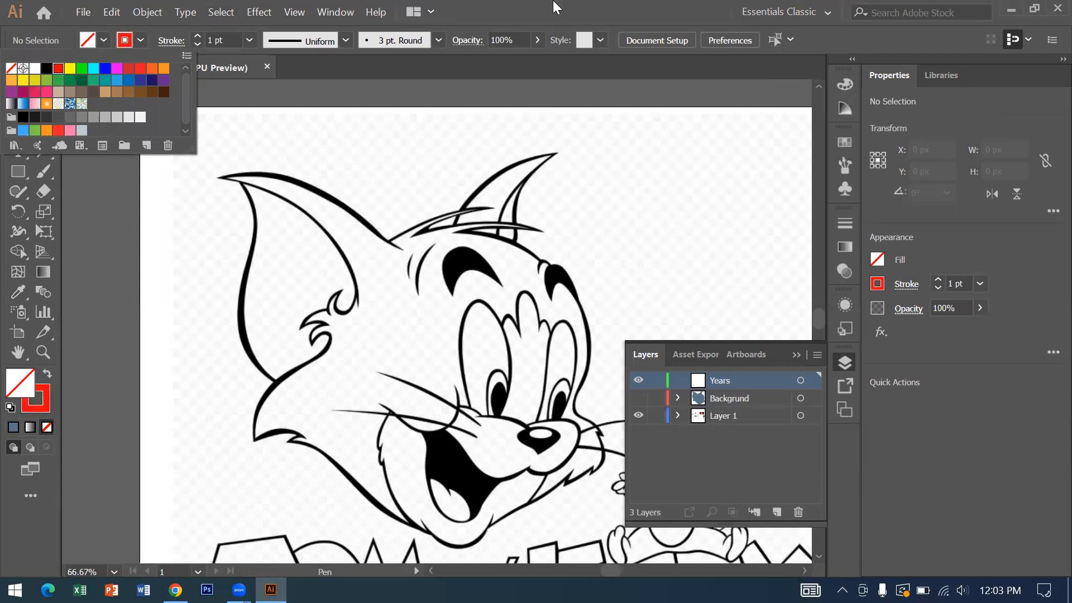
key(ctrl+equal)
key(ctrl+equal)
drag(258, 378, 431, 444)
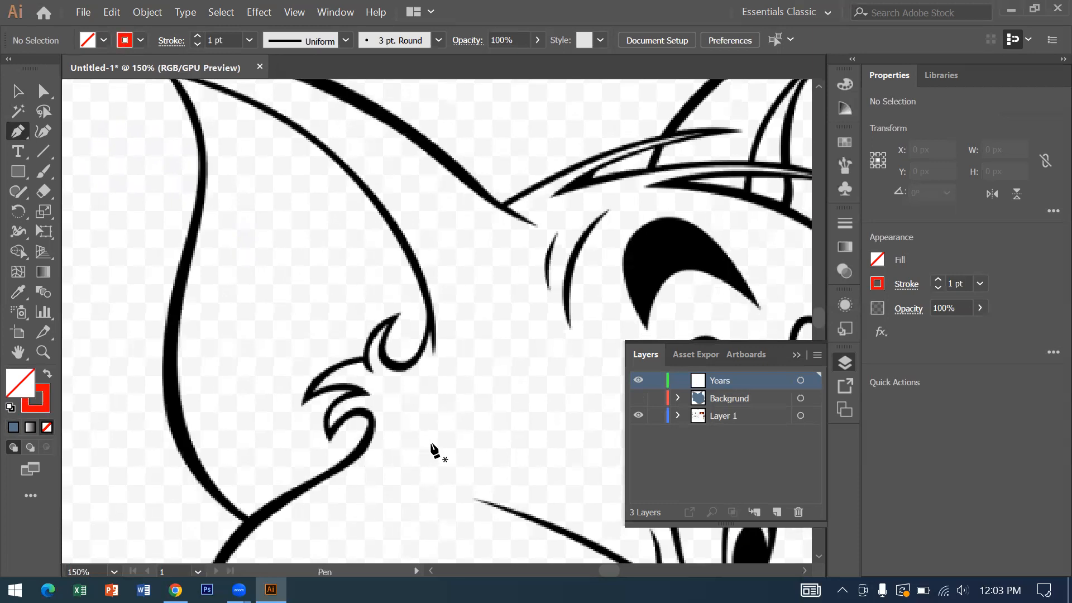
scroll(292, 274, up, 2)
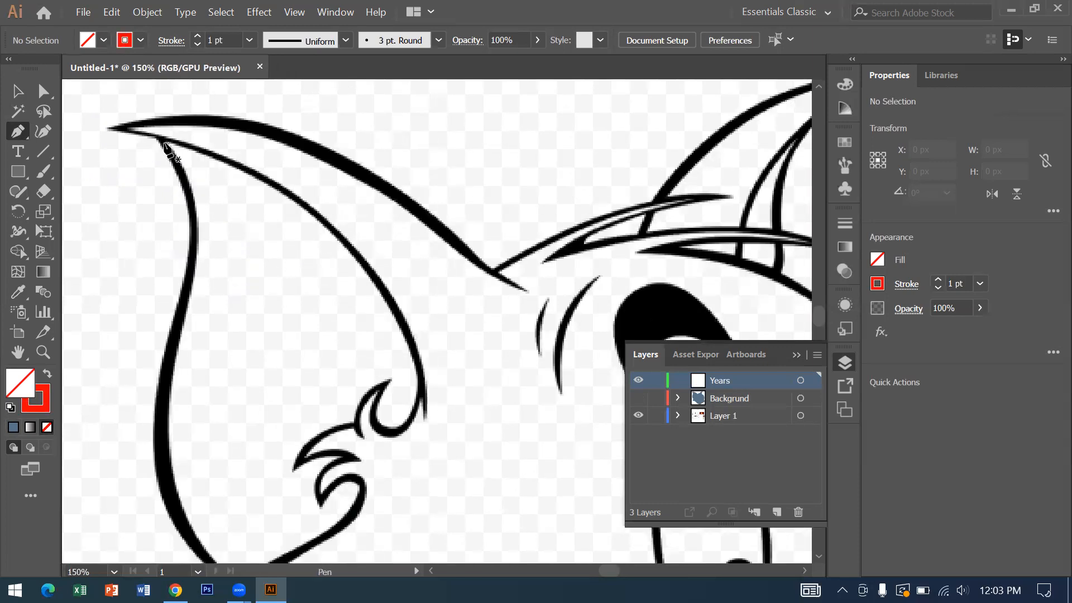
- Trace the near ear's inner shape from its tip down the upper edge and around the first fur curl with the Pen tool
click(164, 143)
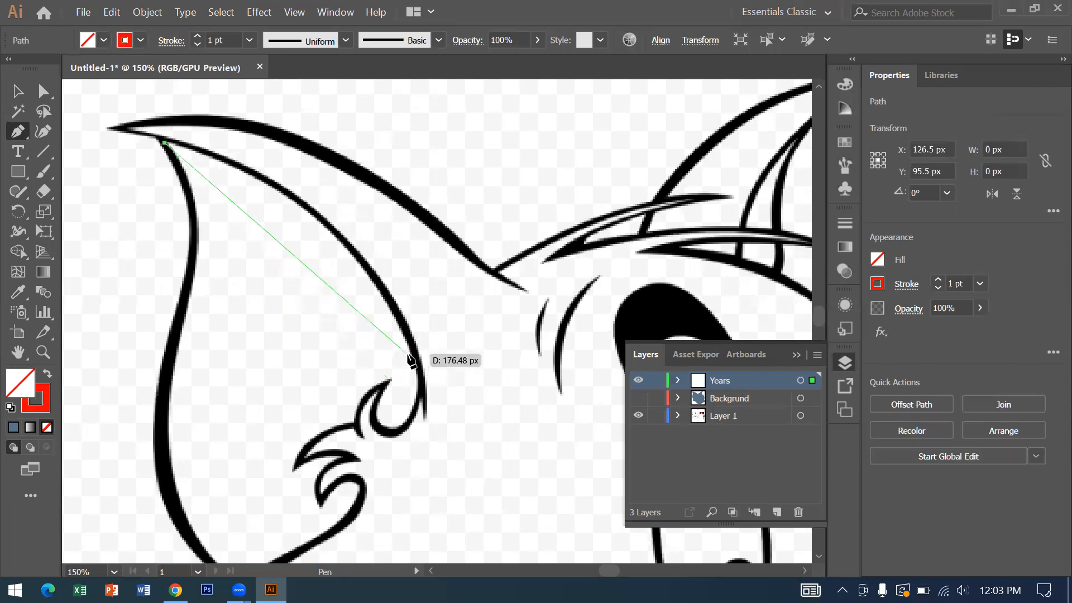
drag(410, 350, 479, 518)
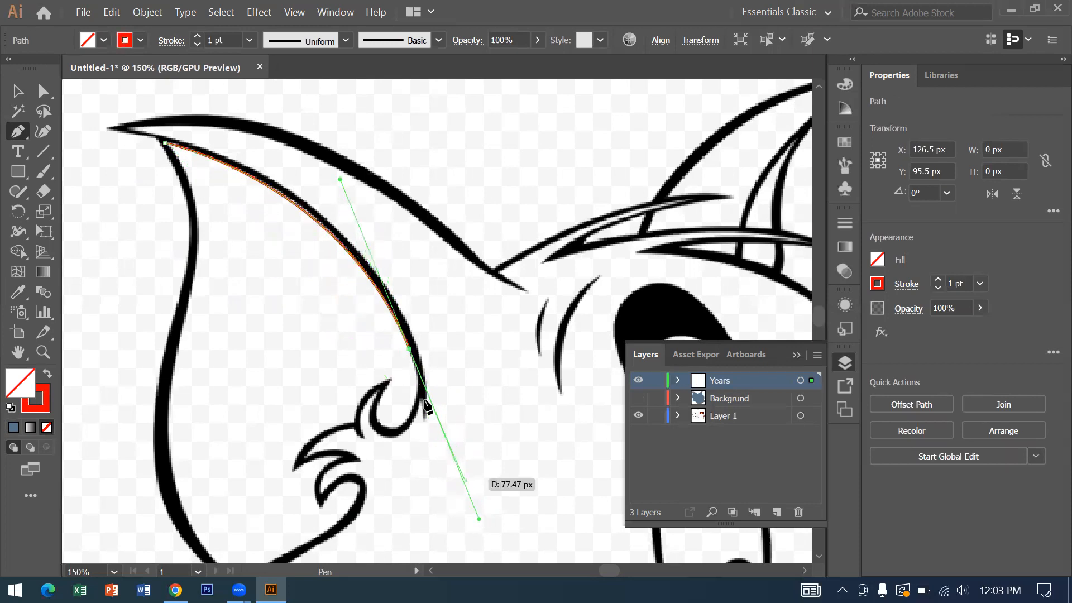
drag(411, 351, 393, 384)
drag(392, 380, 425, 336)
drag(363, 418, 350, 468)
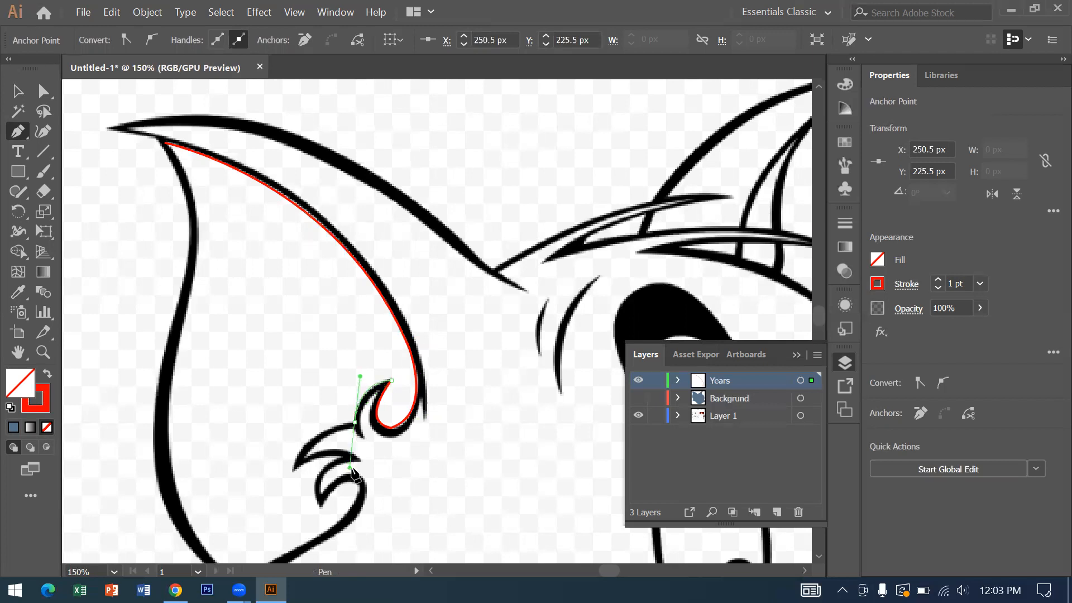
- Continue the inner-ear path around the pointed middle fur tuft and down to the tip of the lower tuft
drag(357, 430, 295, 446)
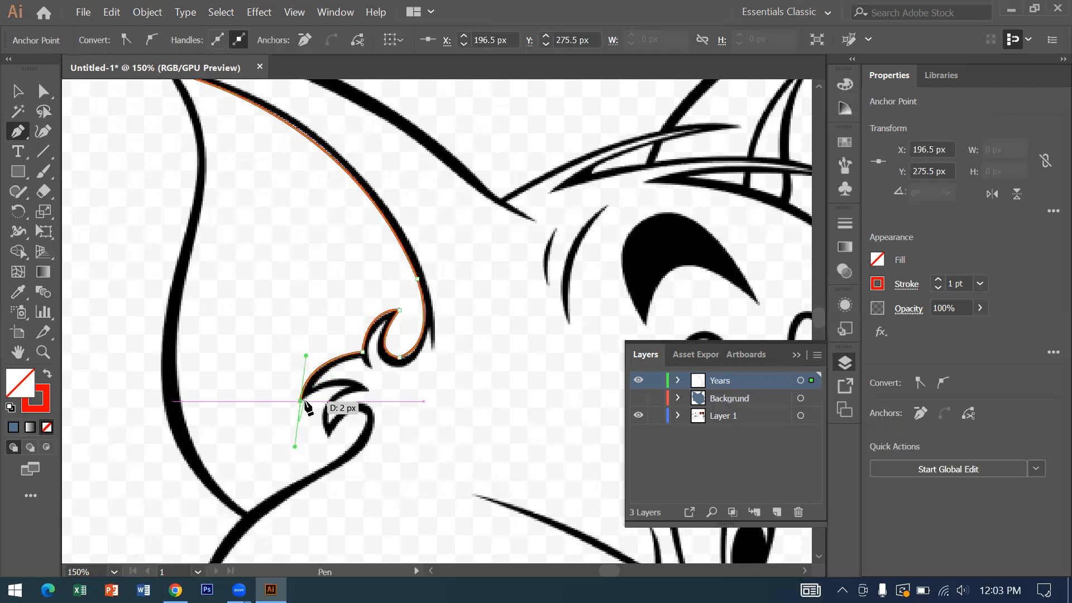
click(301, 401)
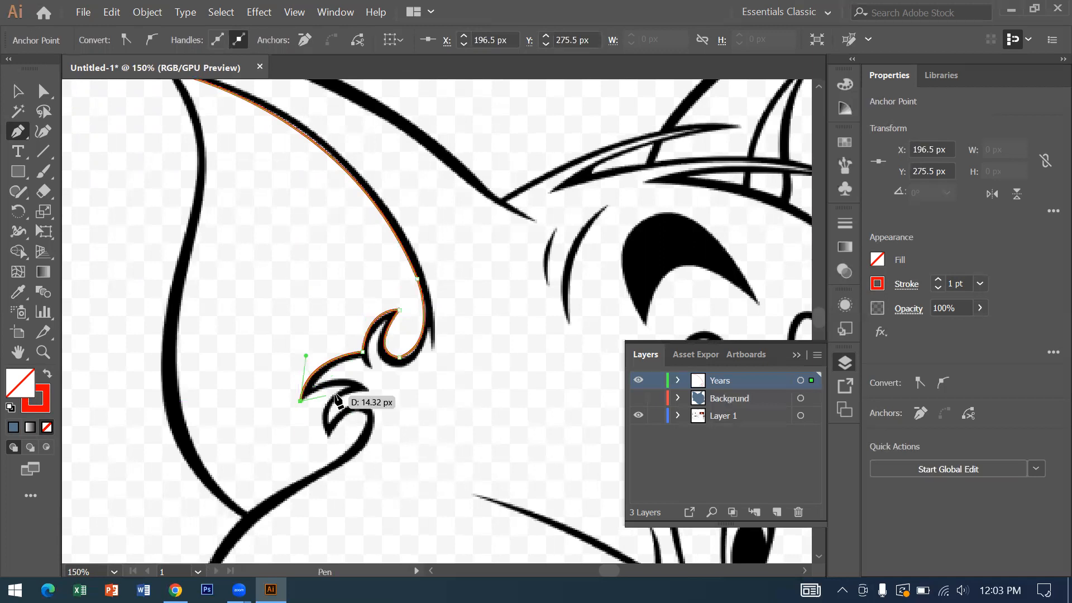
drag(366, 392, 392, 412)
click(366, 392)
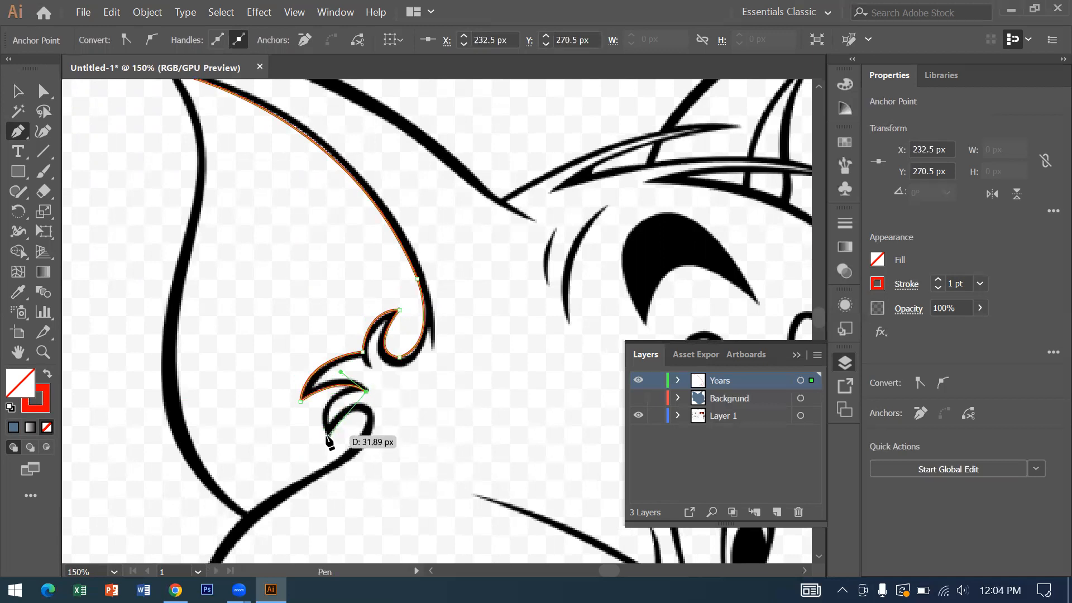
drag(329, 436, 351, 489)
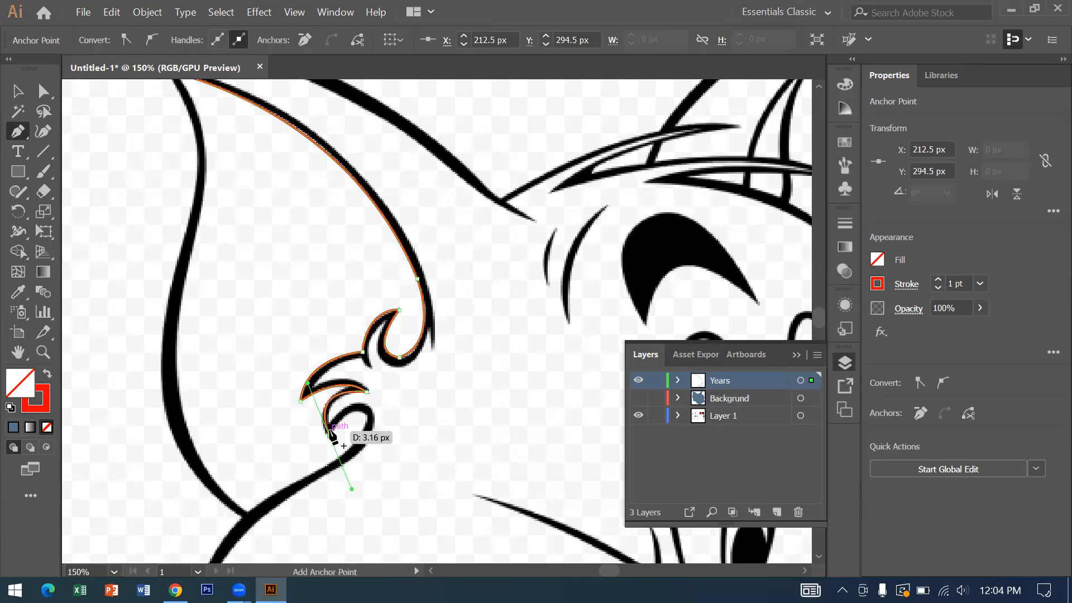
click(329, 436)
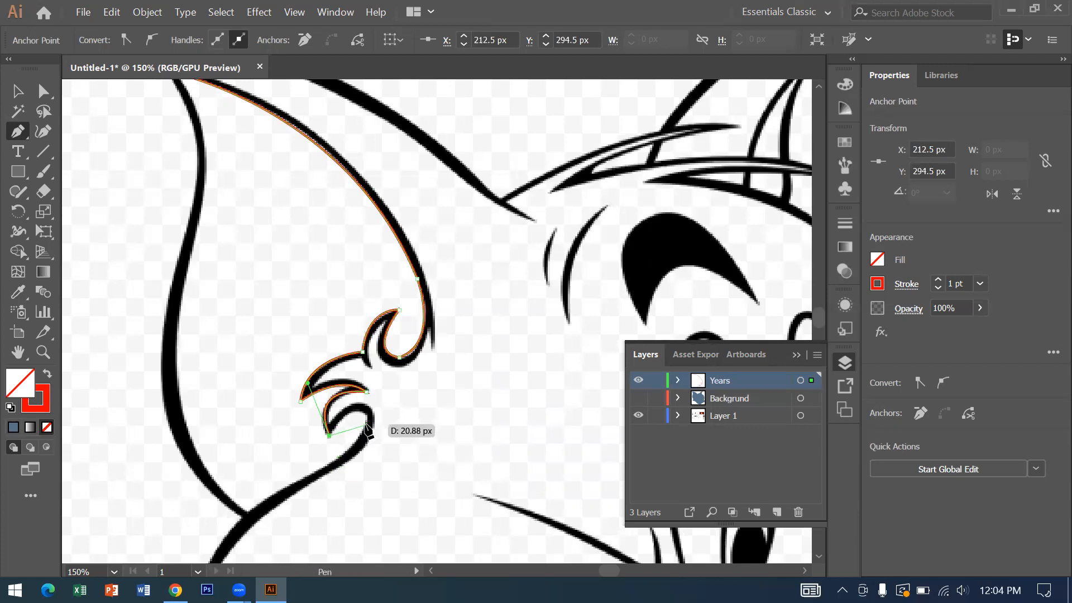
- Trace the lower fur tuft, redoing its rounded end point, and continue along the lower edge to the ear's bottom corner
drag(366, 427, 370, 459)
key(ctrl)
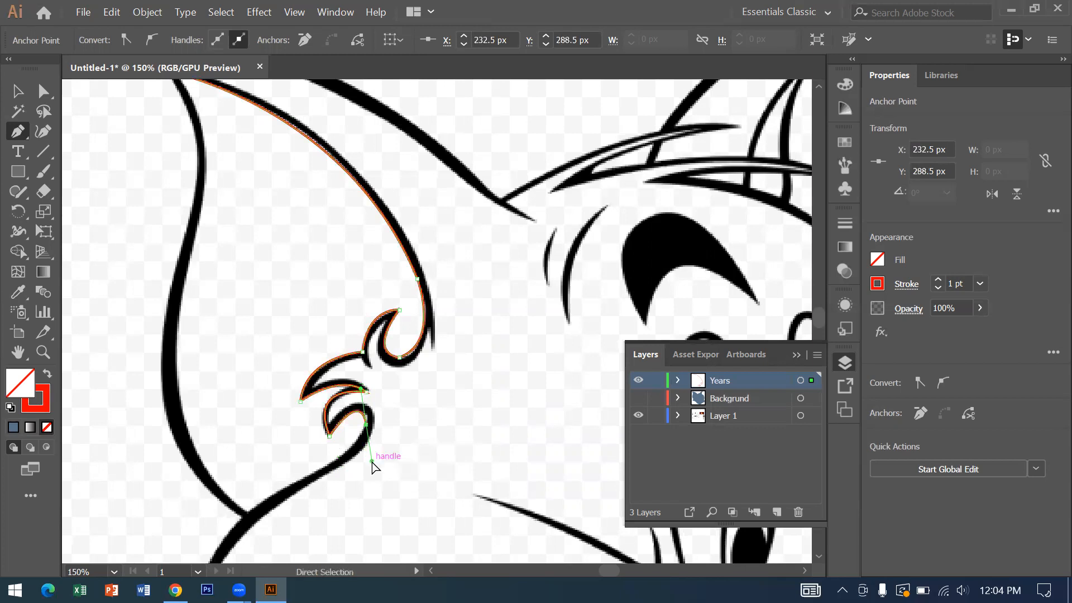
key(ctrl+z)
drag(379, 436, 379, 452)
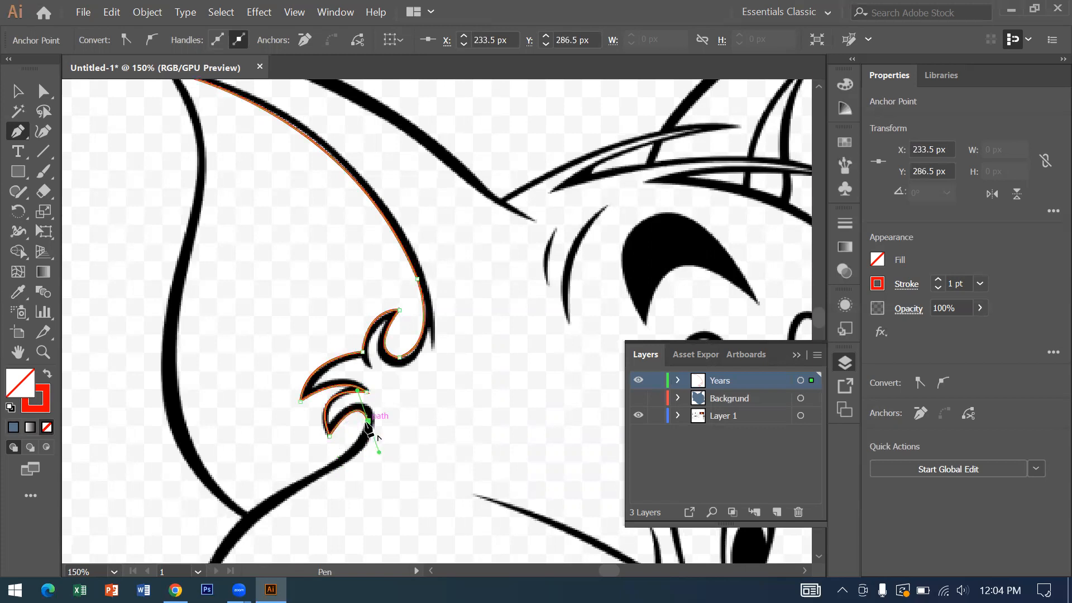
drag(325, 419, 406, 373)
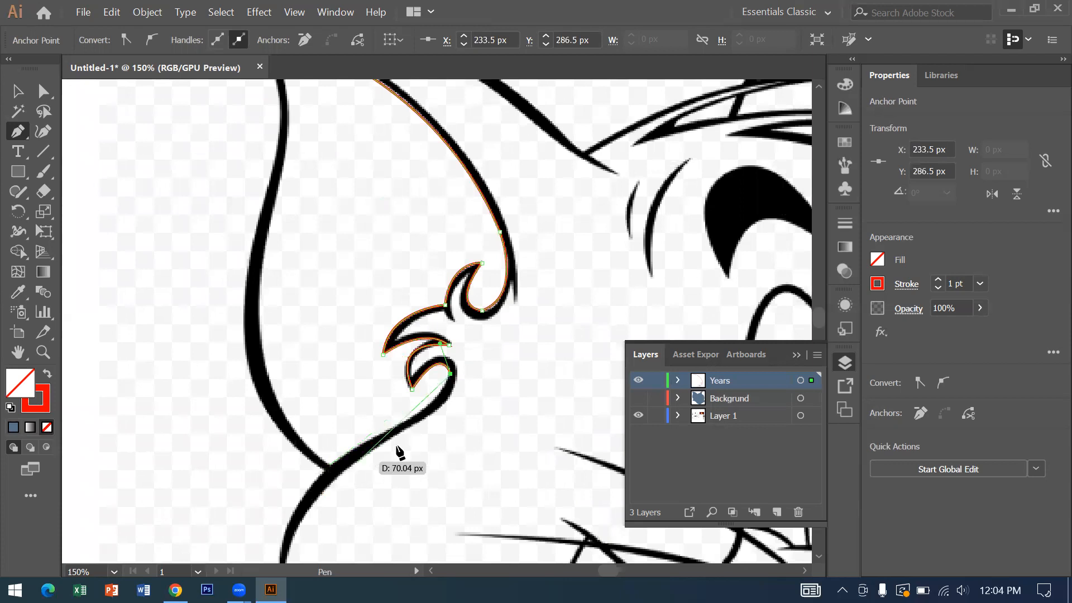
drag(381, 435, 322, 483)
click(331, 465)
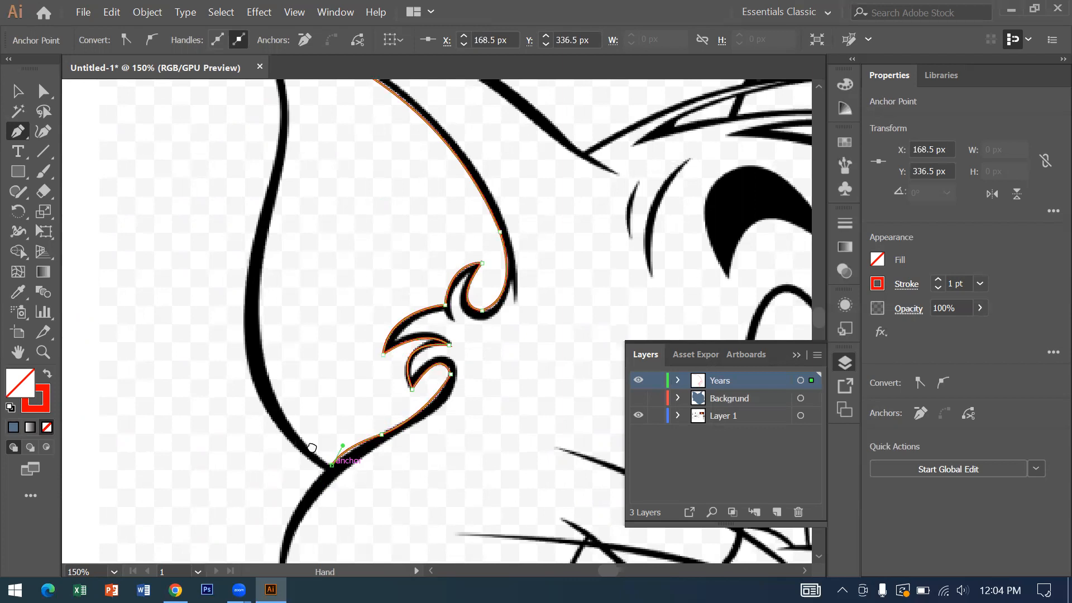
- Trace the near ear's outer edge from the bottom corner to the tip and close the inner-ear path at its starting point
scroll(310, 455, up, 5)
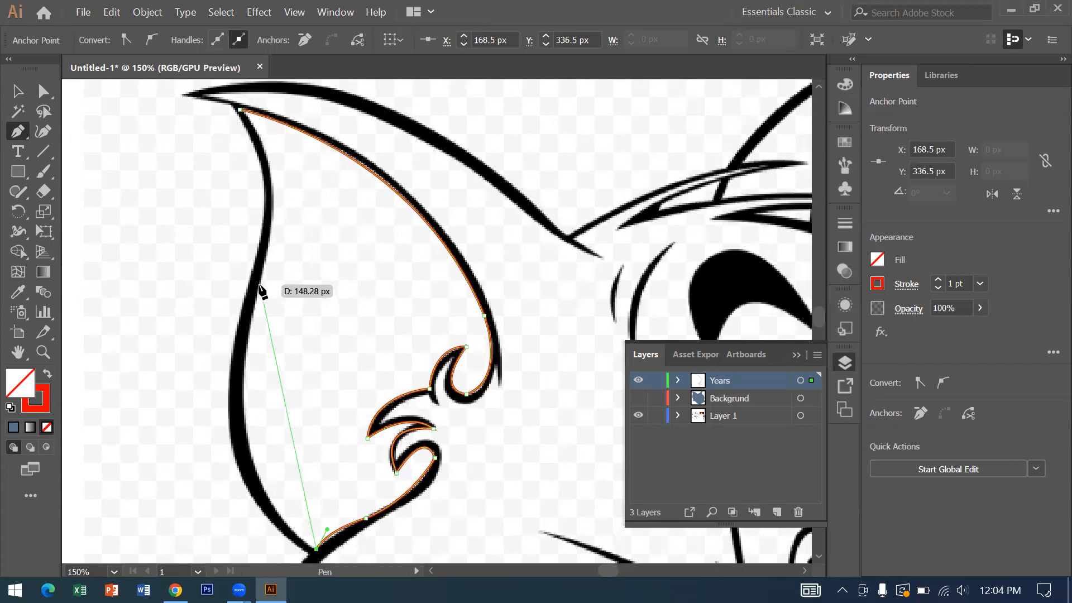
drag(259, 287, 307, 110)
scroll(305, 155, down, 3)
drag(304, 155, 318, 128)
scroll(321, 169, down, 1)
scroll(321, 170, down, 2)
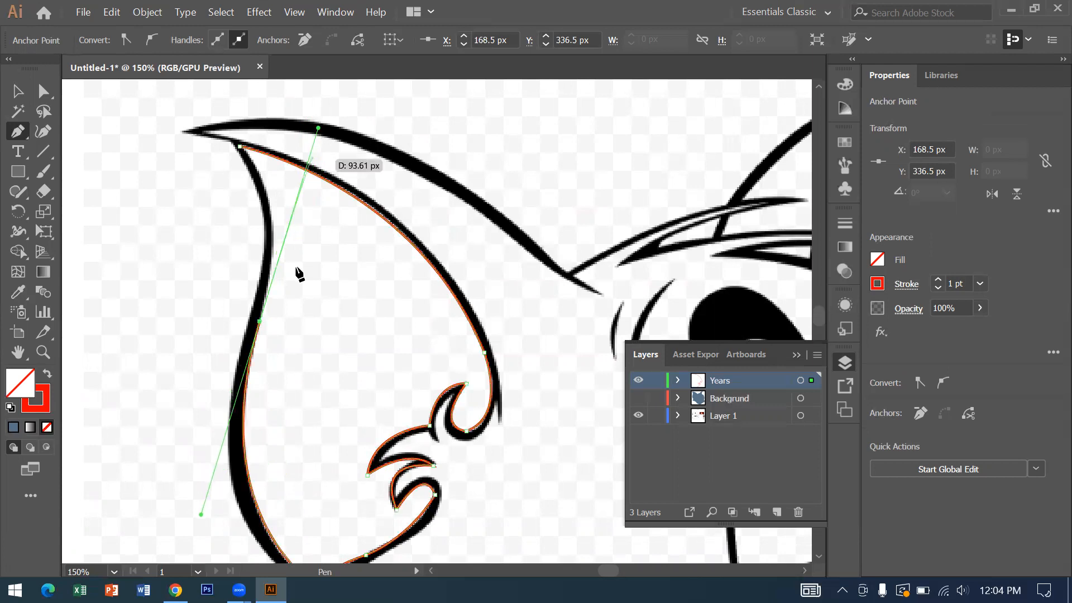
click(259, 321)
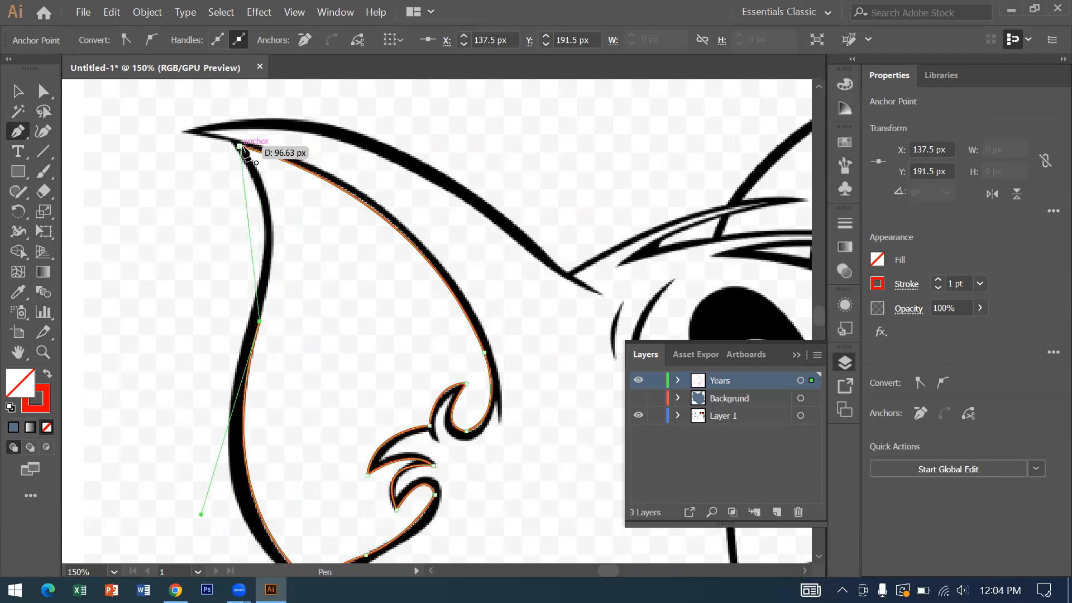
drag(240, 146, 178, 277)
- Start the far ear's inner shape at the forehead line and trace its near edge up to the inner tip
key(ctrl+minus)
key(ctrl+minus)
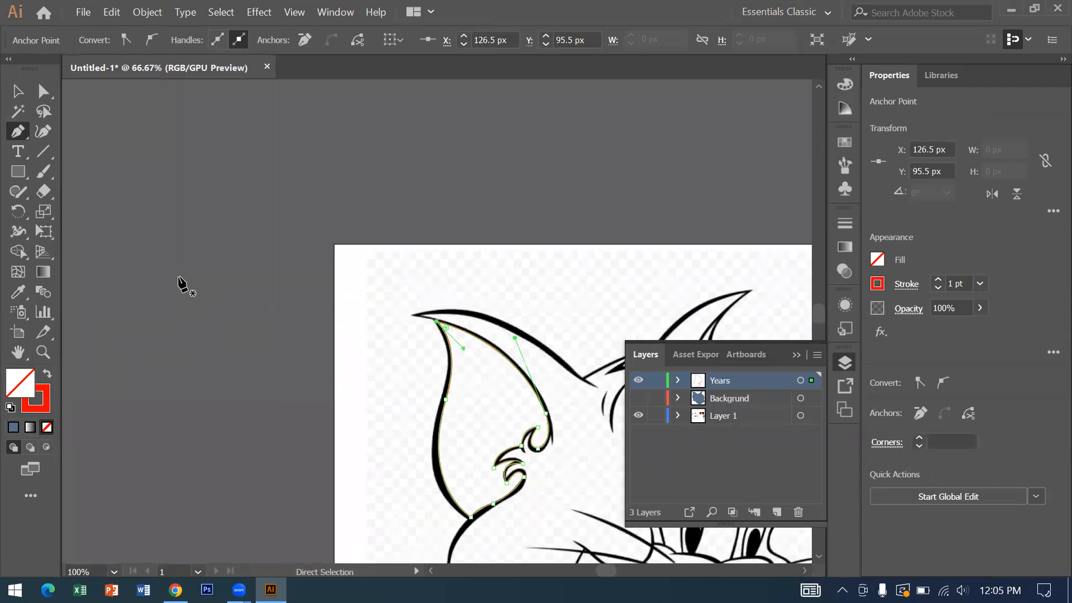
drag(389, 282, 165, 122)
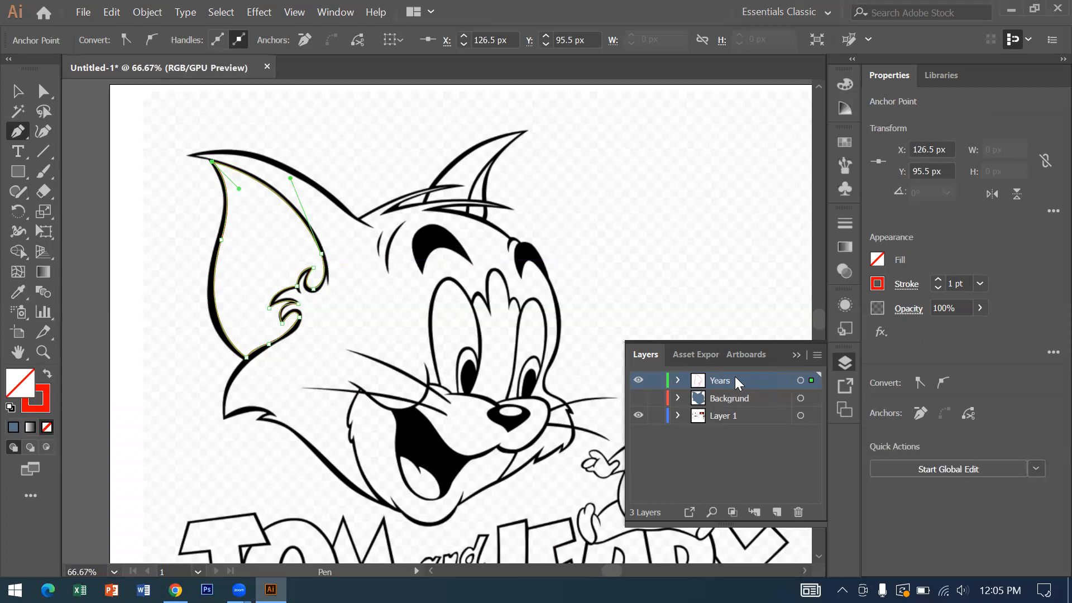
key(ctrl+plus)
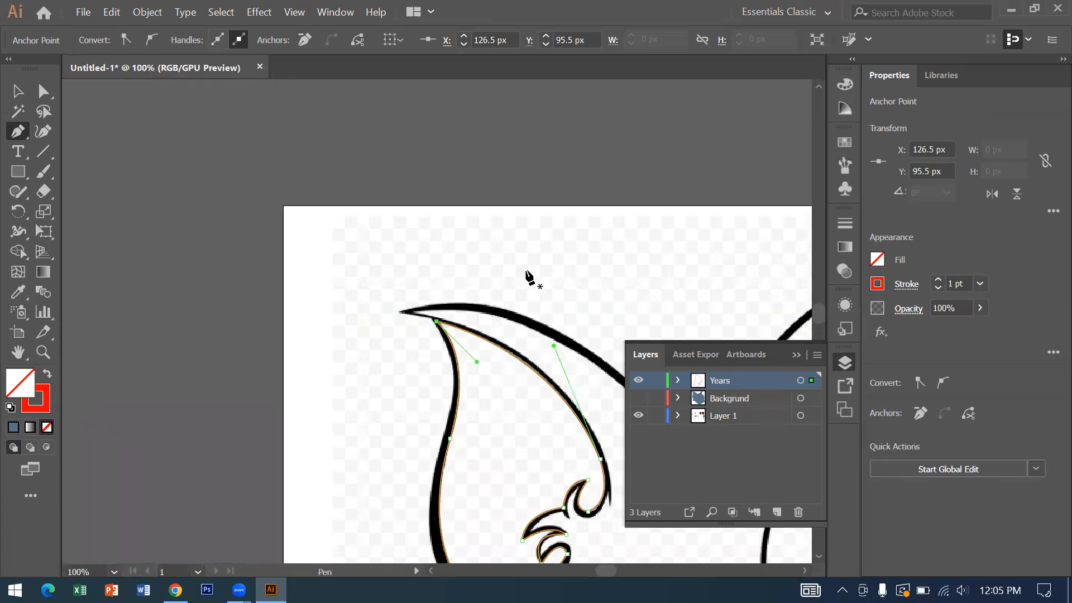
scroll(531, 301, down, 2)
scroll(531, 302, right, 8)
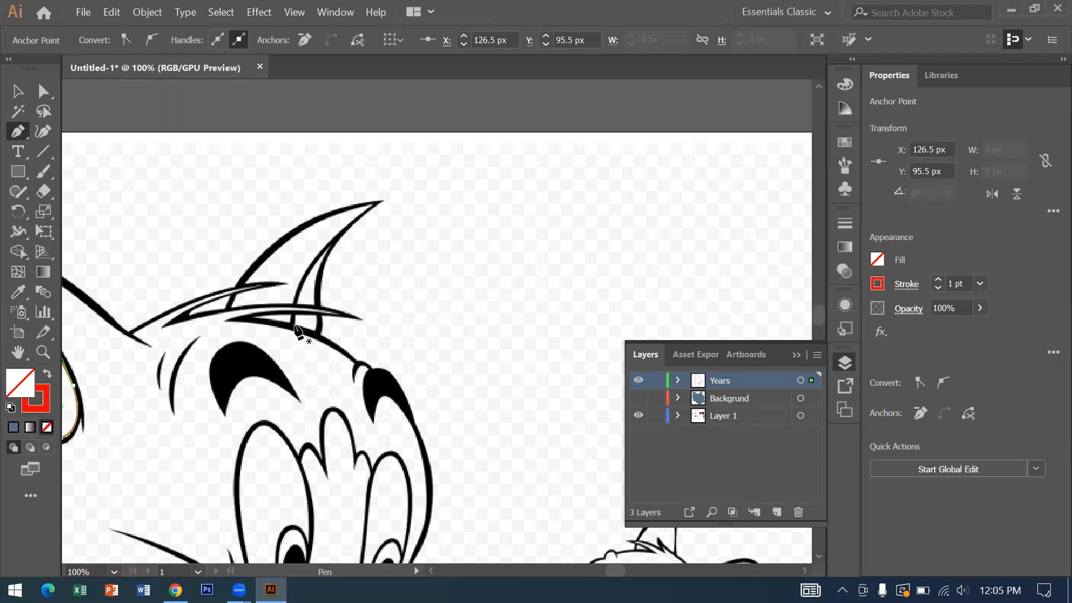
drag(378, 335, 298, 115)
drag(240, 99, 387, 312)
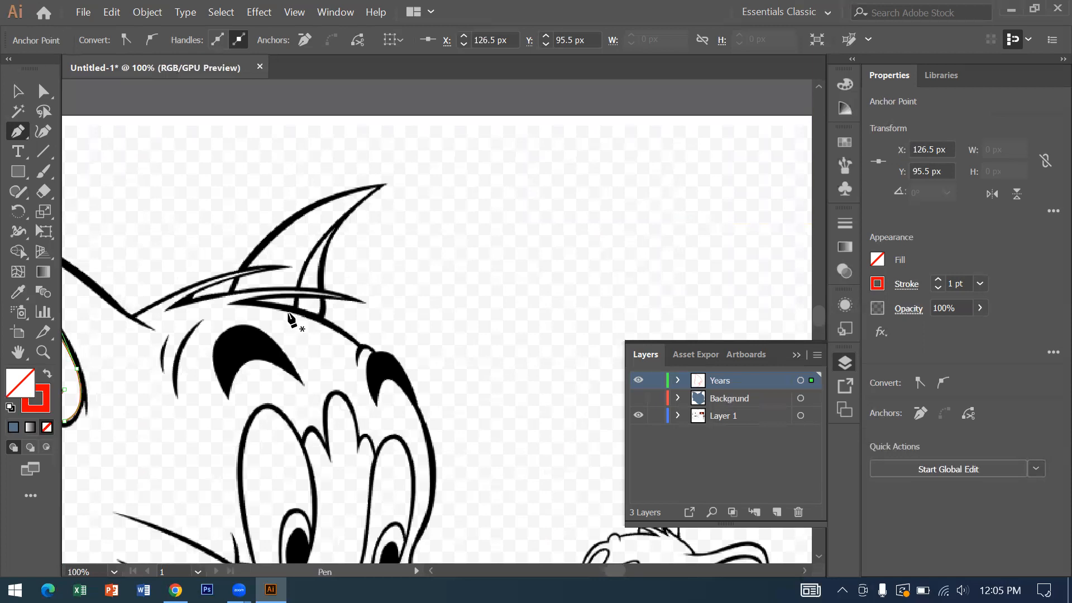
click(298, 307)
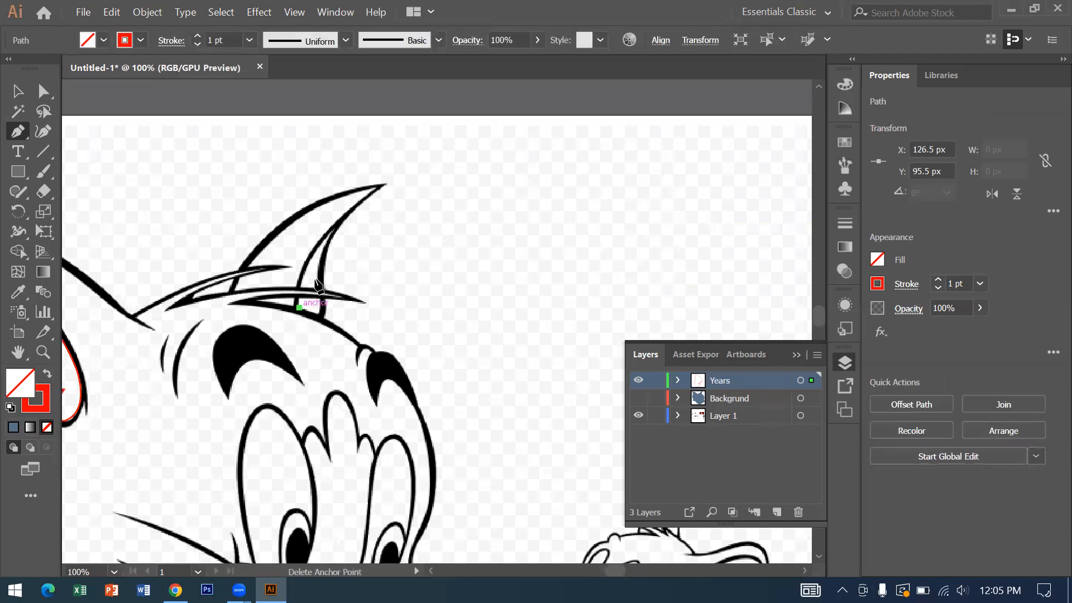
drag(334, 230, 368, 209)
click(334, 230)
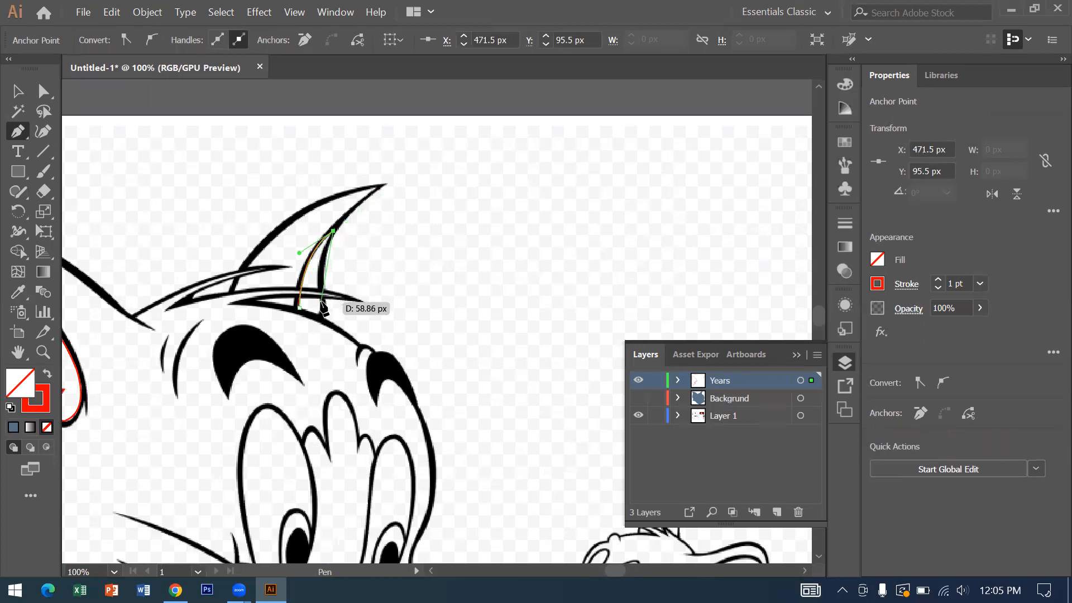
- Trace the far ear's outer inner edge down to the forehead line and close the shape at its starting point
drag(322, 302, 334, 346)
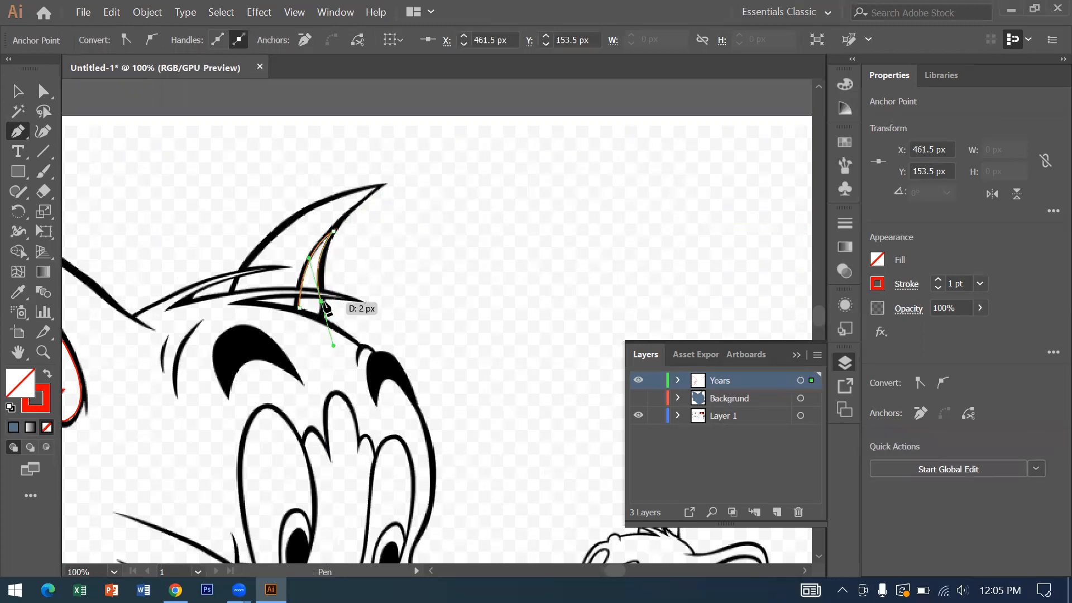
click(321, 303)
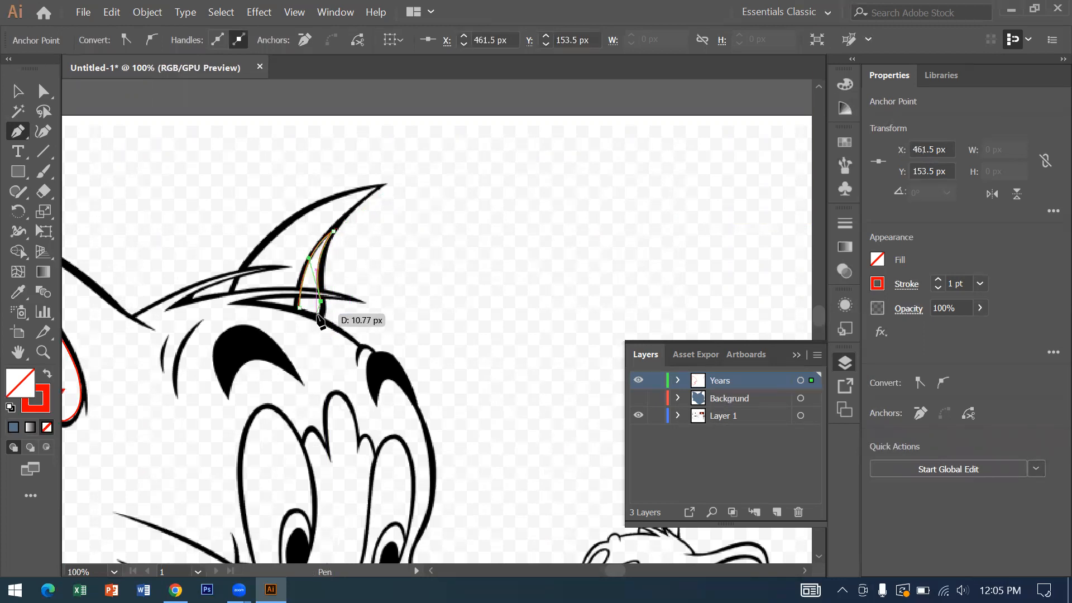
click(316, 316)
click(312, 320)
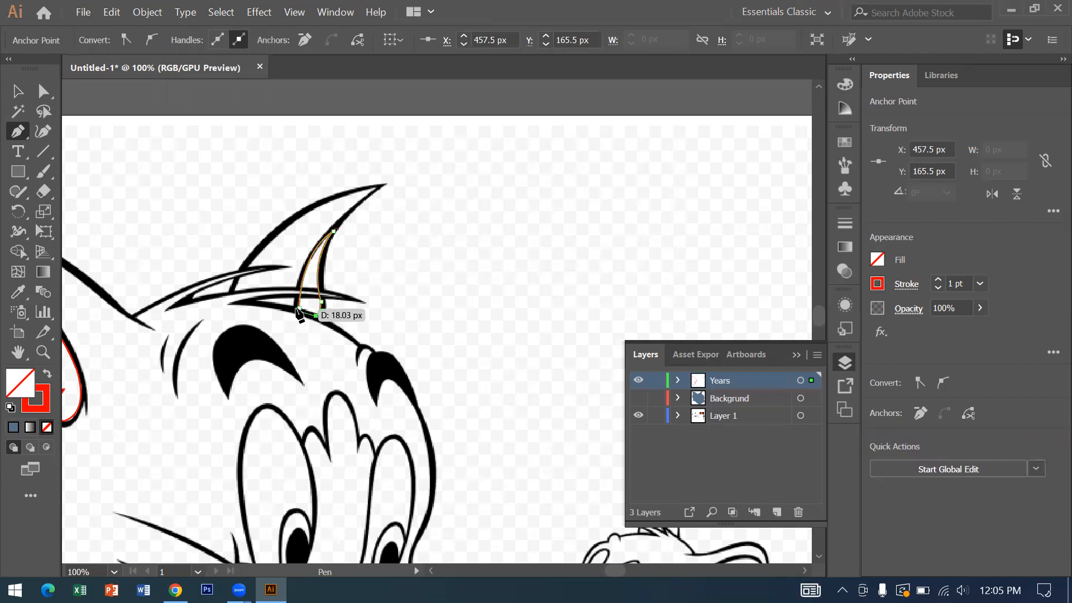
drag(299, 308, 292, 311)
- Select both inner-ear shapes and fill them with the pink sampled from the palette beside the artwork
key(ctrl+minus)
key(ctrl+minus)
key(ctrl+minus)
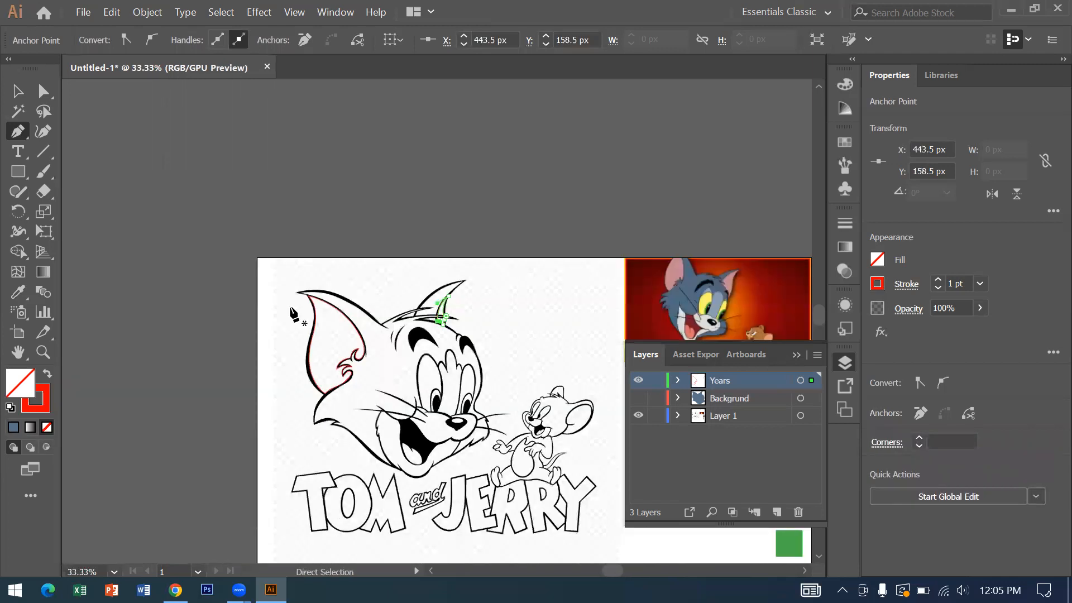
key(v)
drag(235, 261, 490, 401)
drag(491, 318, 289, 238)
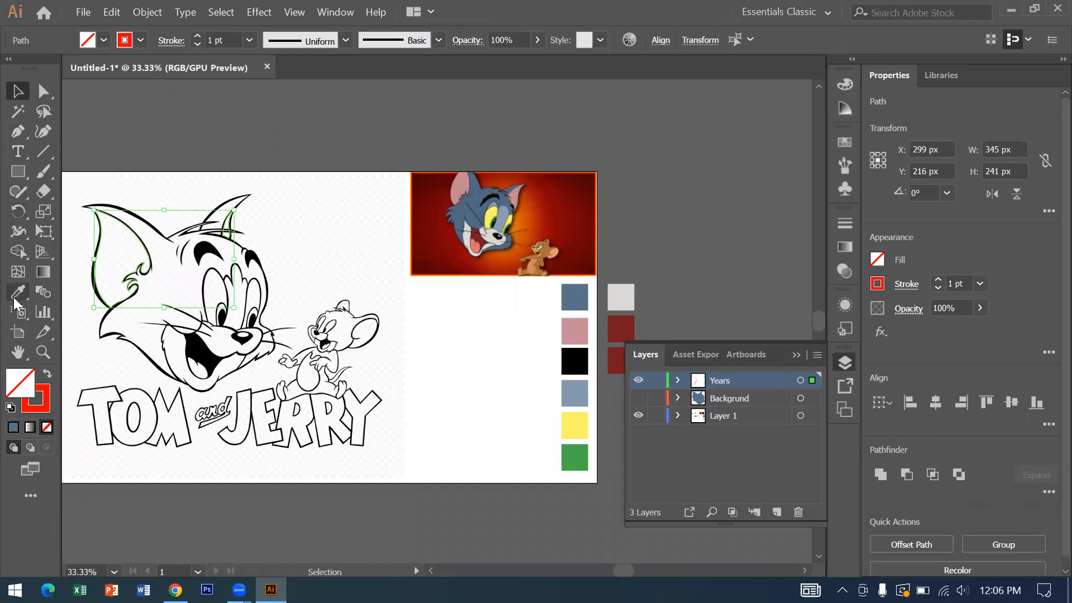
click(18, 292)
click(573, 328)
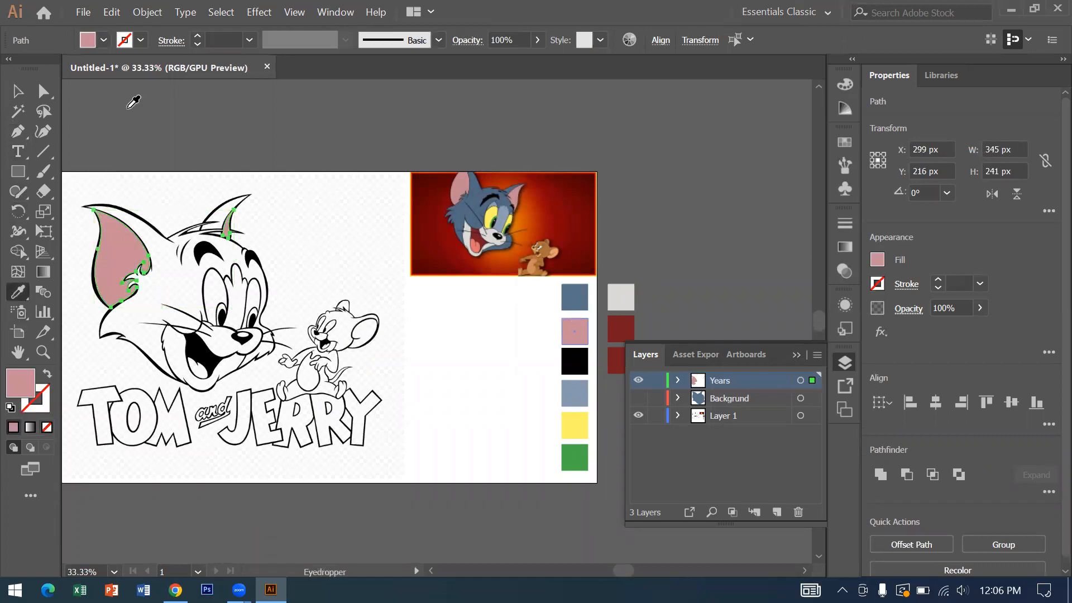
click(17, 91)
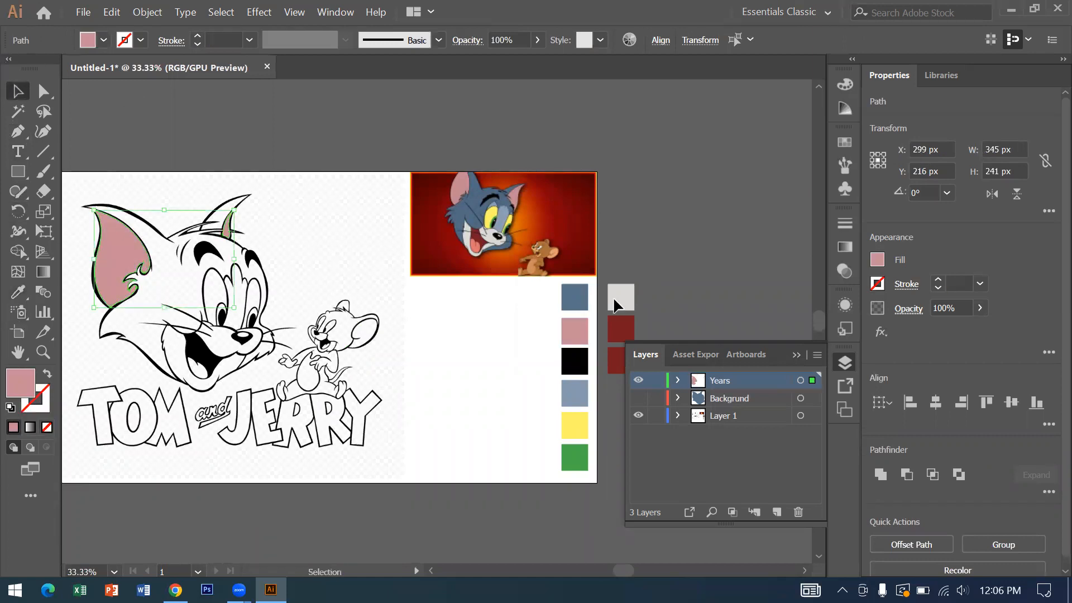
- Show the Backgrund layer to check the ears against the head fill, and hide both the Years and Backgrund layers
click(638, 396)
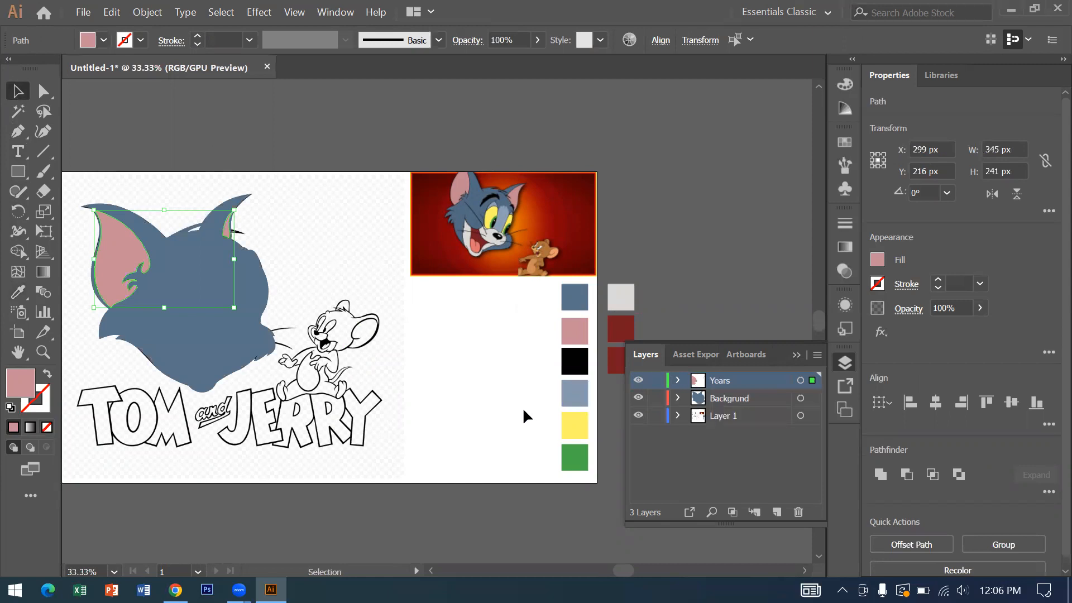
click(638, 380)
click(638, 397)
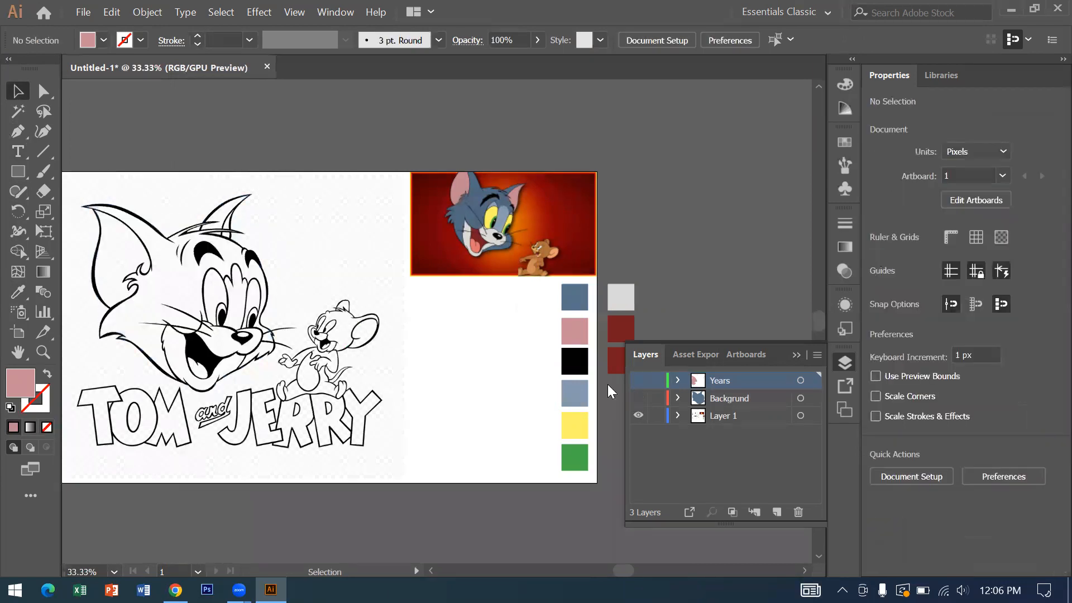
- Add a new layer named EyeBros above the Years layer for Tom's eyebrows
key(ctrl+plus)
key(ctrl+plus)
key(ctrl+plus)
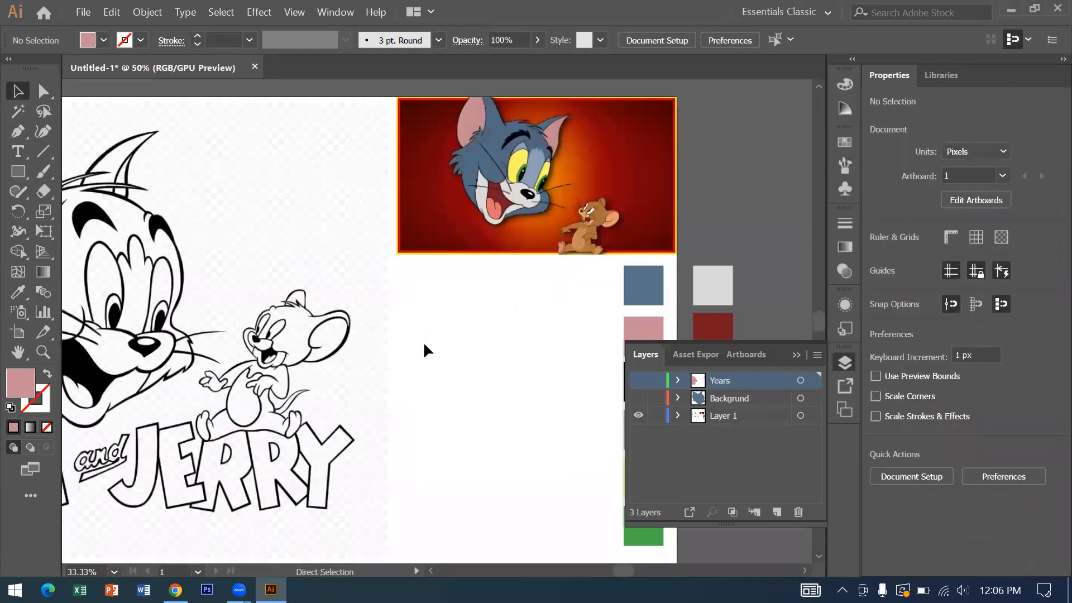
drag(589, 360, 720, 386)
drag(188, 357, 336, 359)
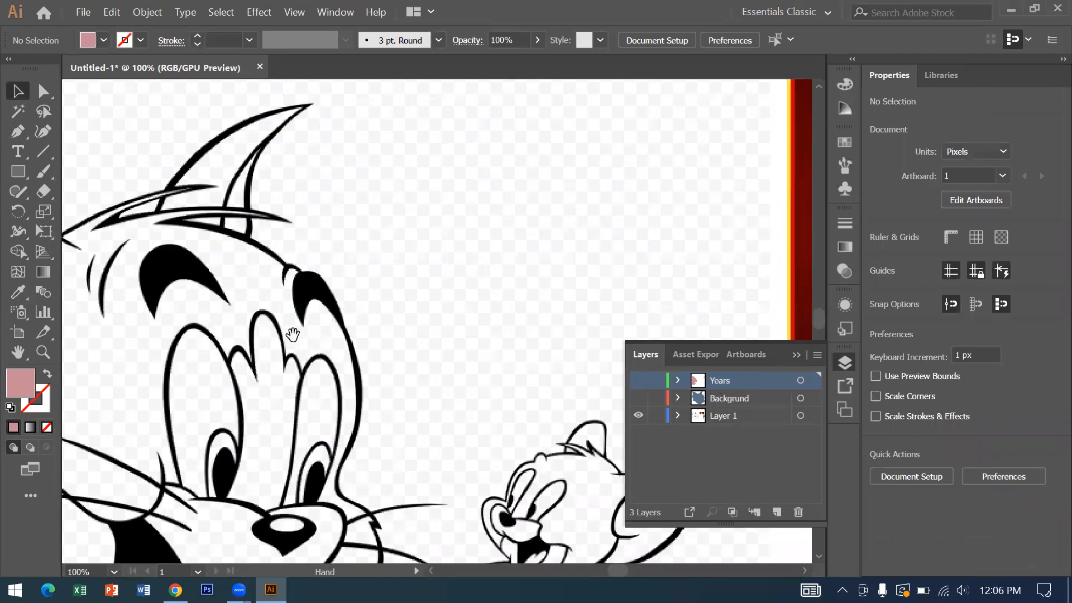
drag(204, 312, 314, 358)
drag(267, 260, 271, 256)
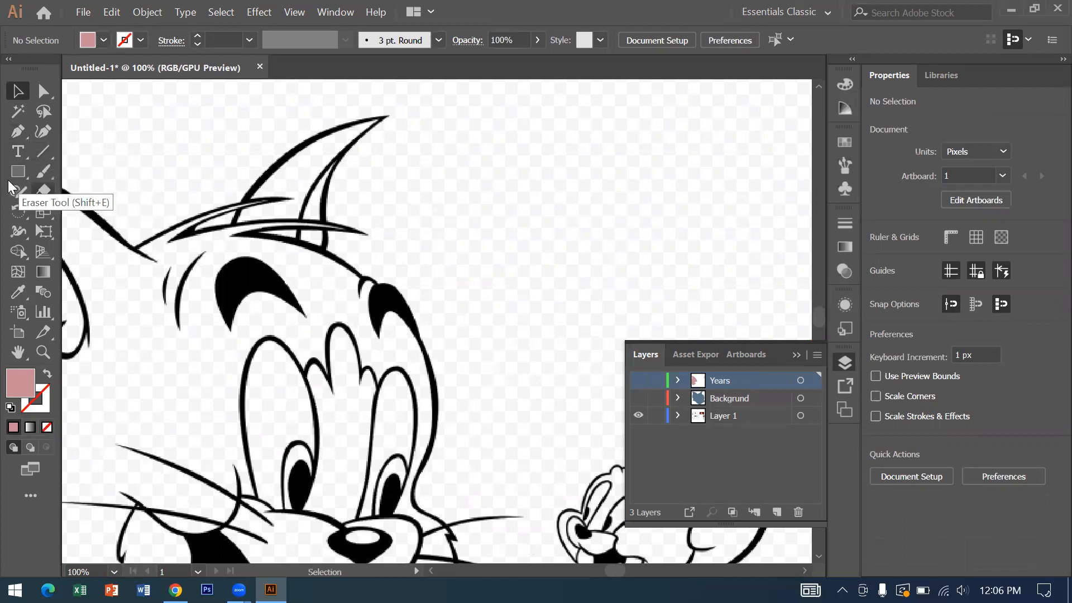
click(17, 132)
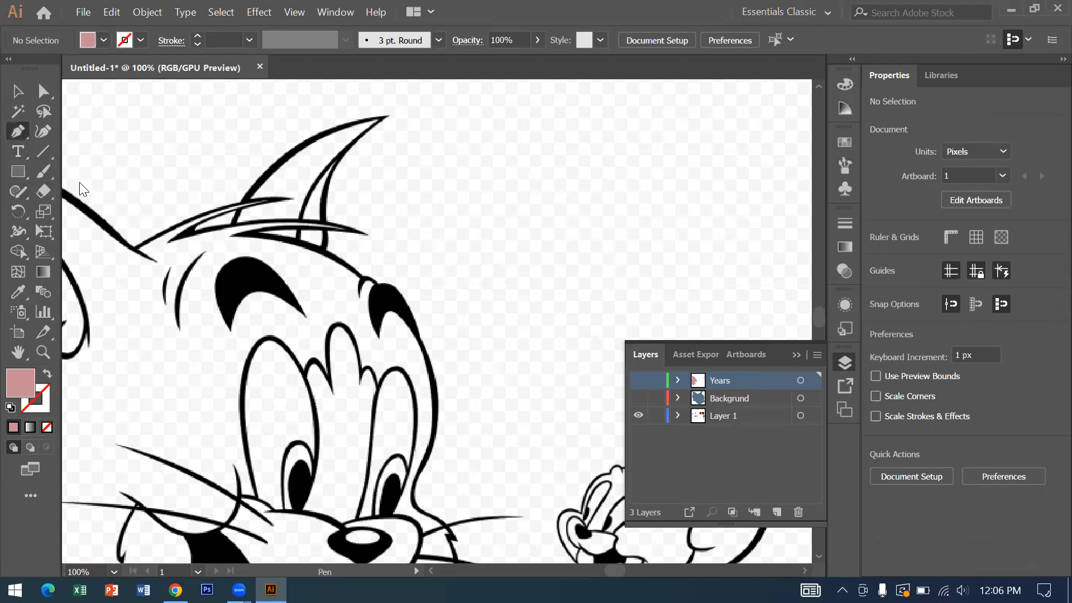
click(776, 511)
double_click(722, 379)
text(E)
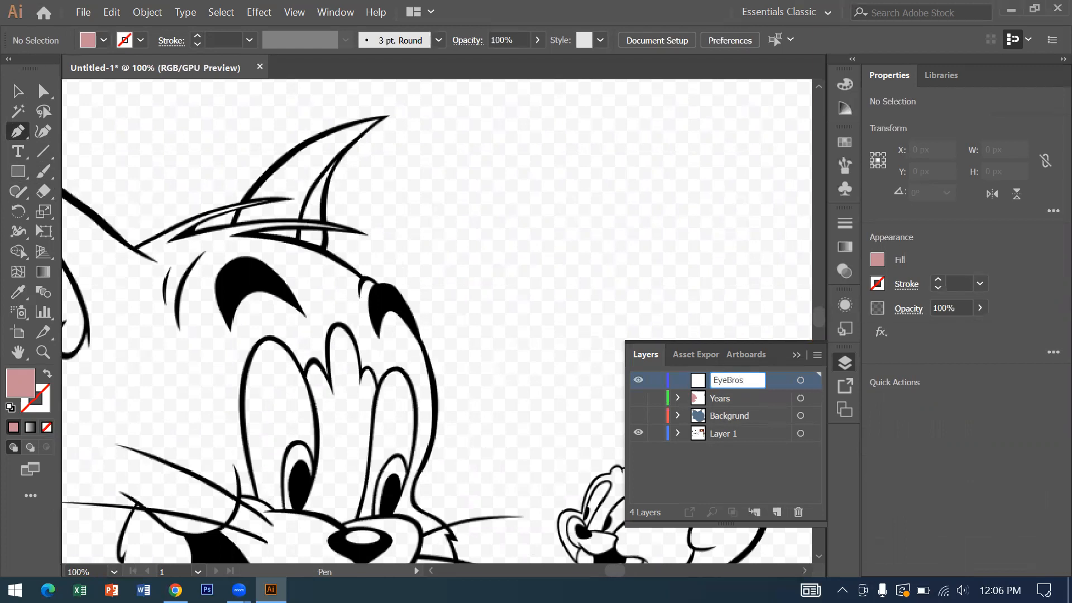
text(yeBros)
key(Return)
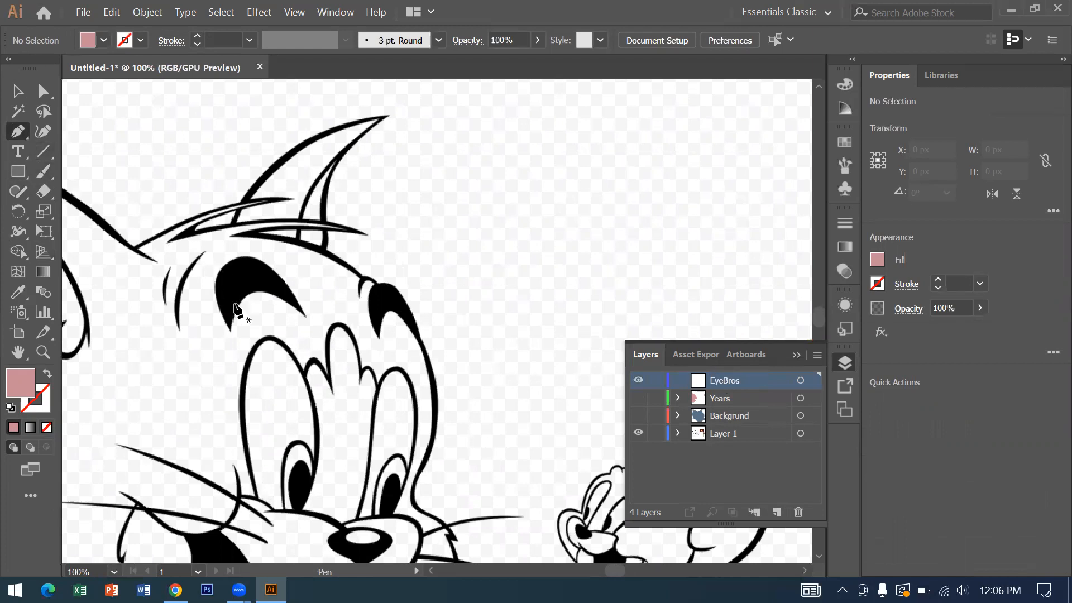
- Trace Tom's near eyebrow as a closed curved shape and fill it with the black sampled from the reference's far eyebrow
click(230, 332)
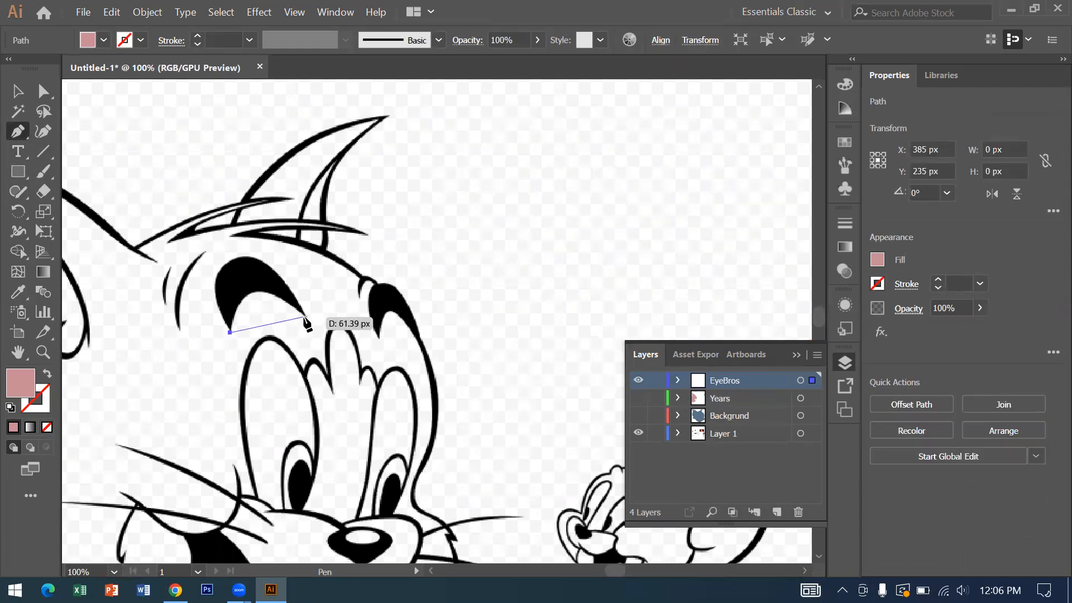
drag(304, 317, 371, 386)
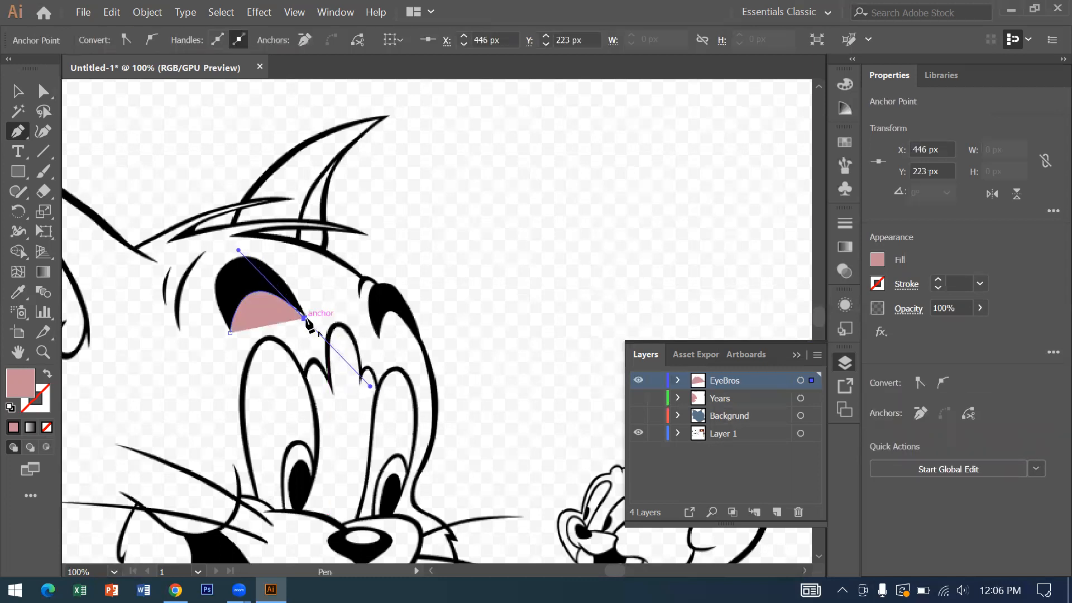
drag(307, 321, 196, 277)
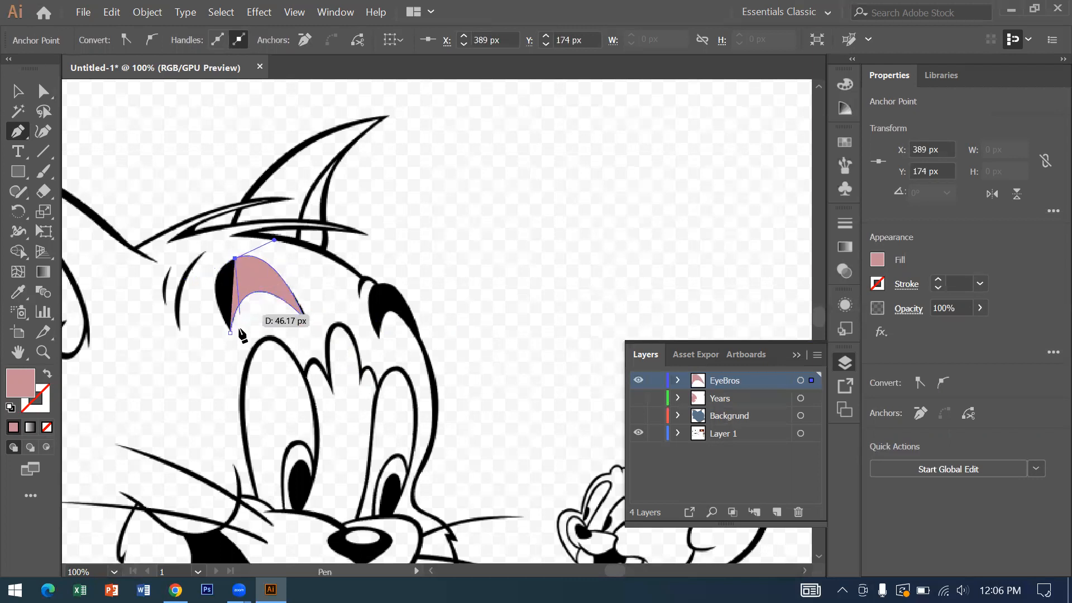
drag(230, 332, 265, 386)
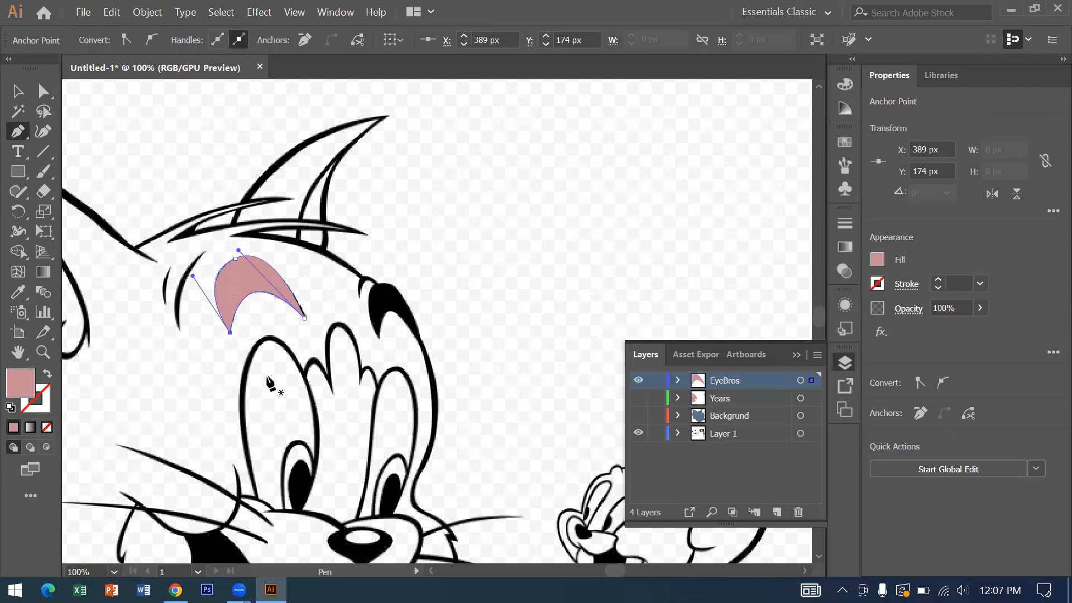
click(19, 291)
click(388, 296)
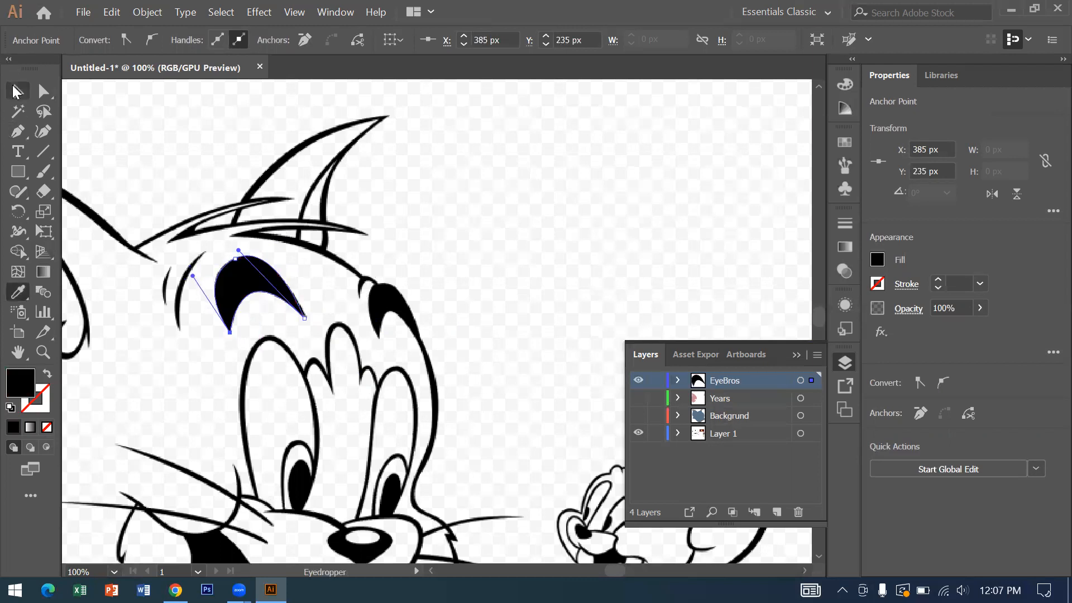
- Trace the far eyebrow from its lower inner tip along the lower arch to the outer tip and back over the top edge
click(17, 131)
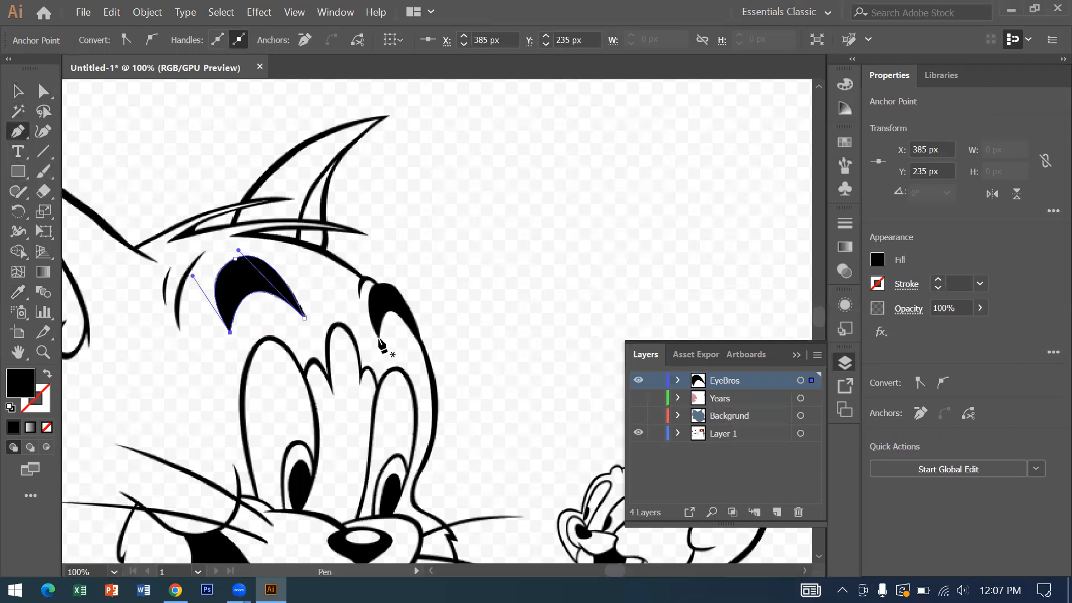
click(379, 339)
click(418, 339)
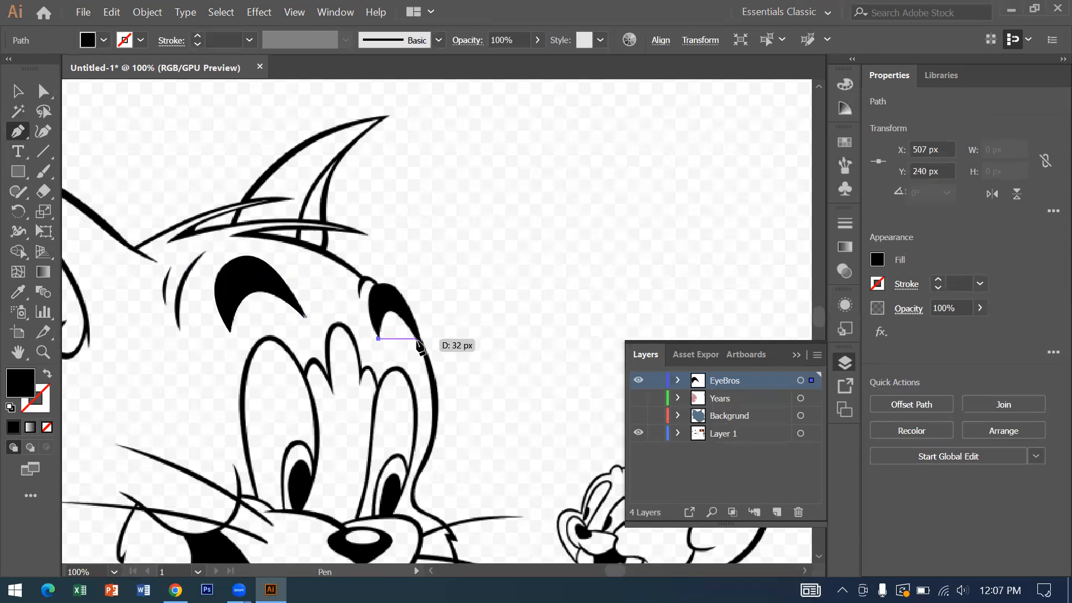
drag(420, 351, 457, 400)
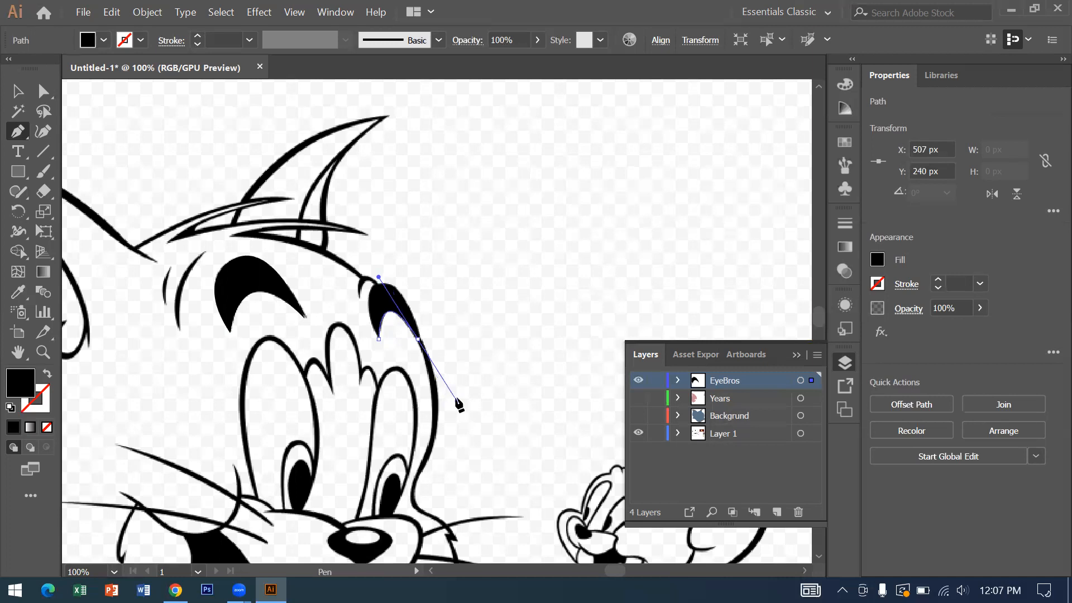
click(417, 338)
drag(378, 285, 349, 296)
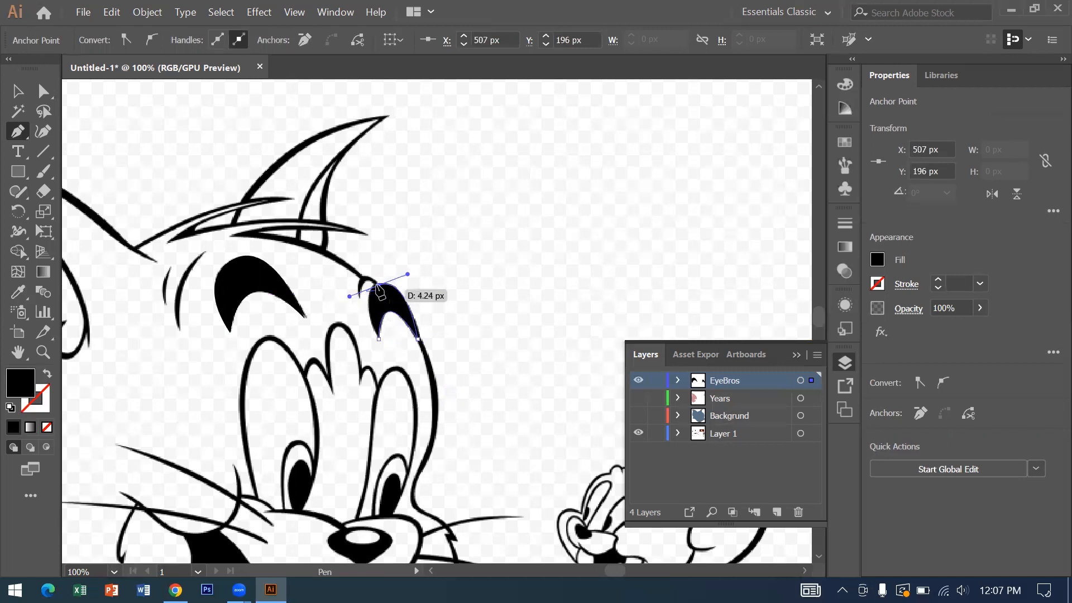
- Try to close the far eyebrow from its upper inner corner to the starting tip, and undo the attempt
click(380, 286)
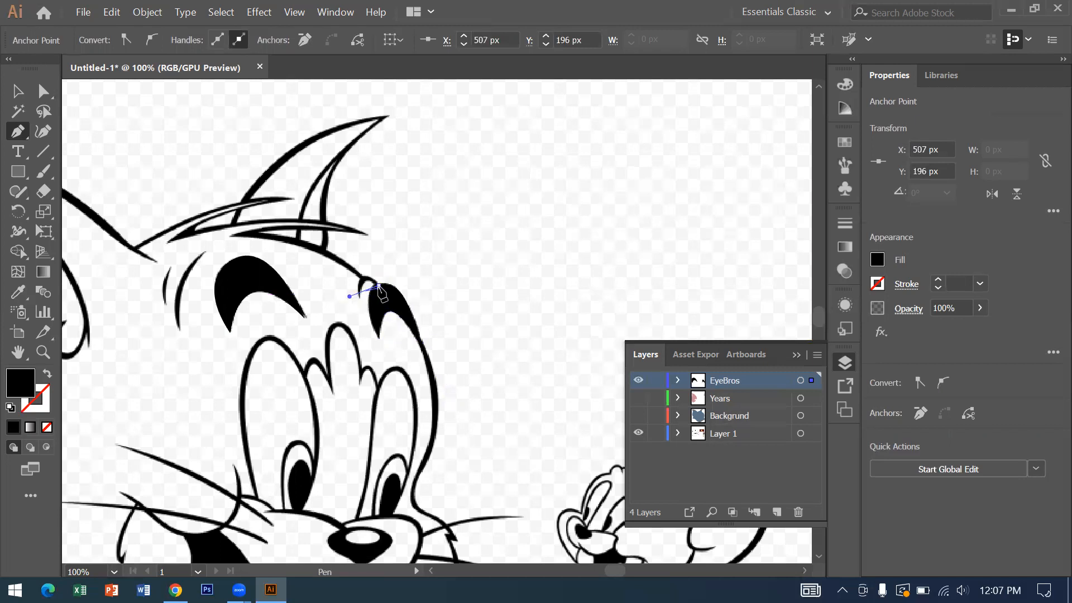
click(379, 339)
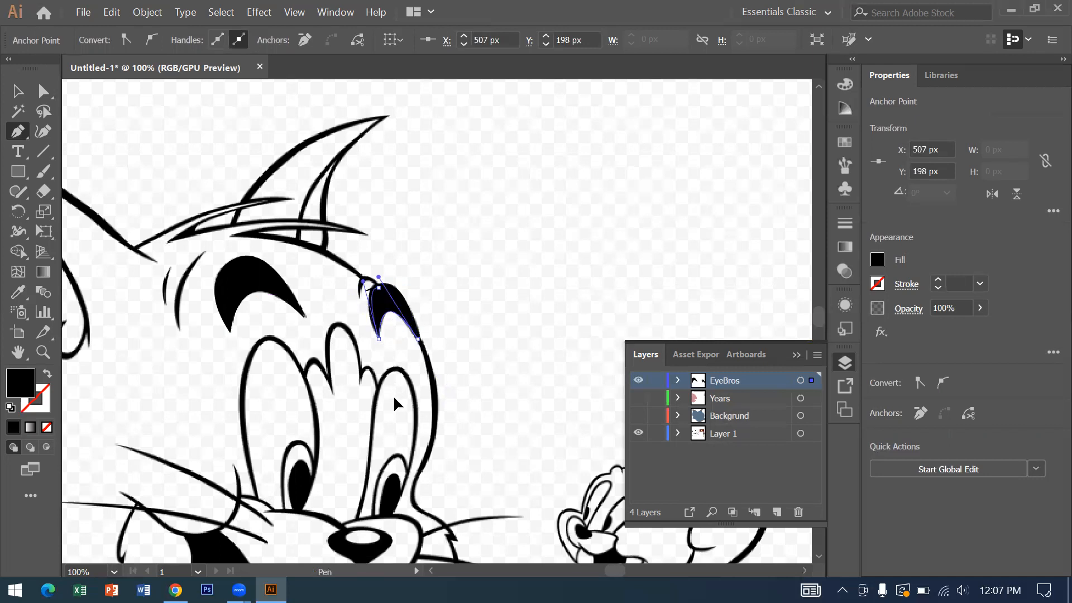
key(ctrl)
key(ctrl+z)
key(ctrl+z)
key(ctrl+z)
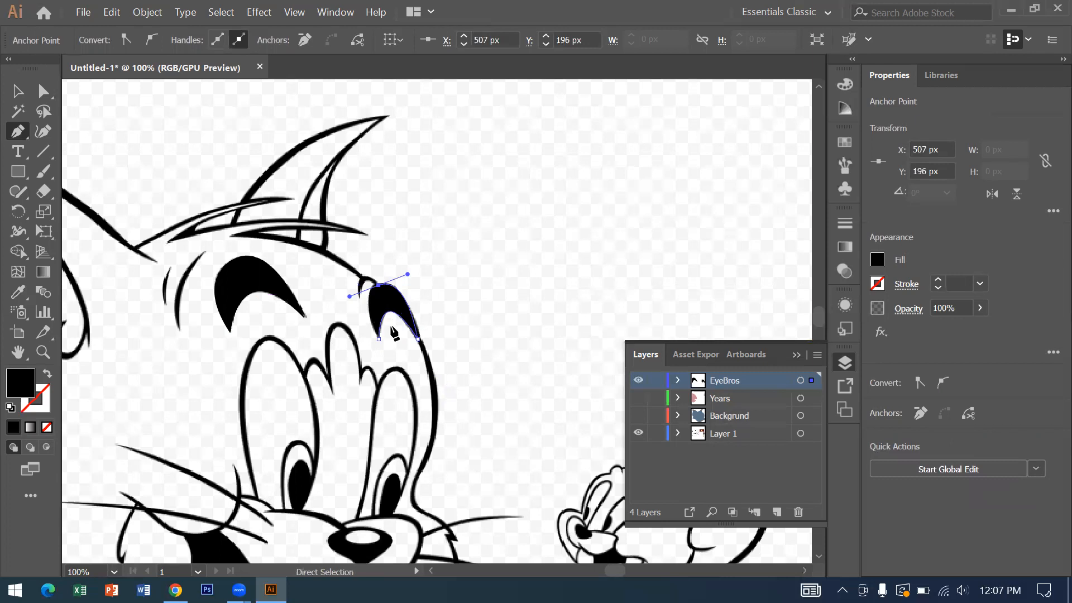
- Close the far eyebrow at its starting tip with a curve following its inner edge
drag(380, 287, 402, 397)
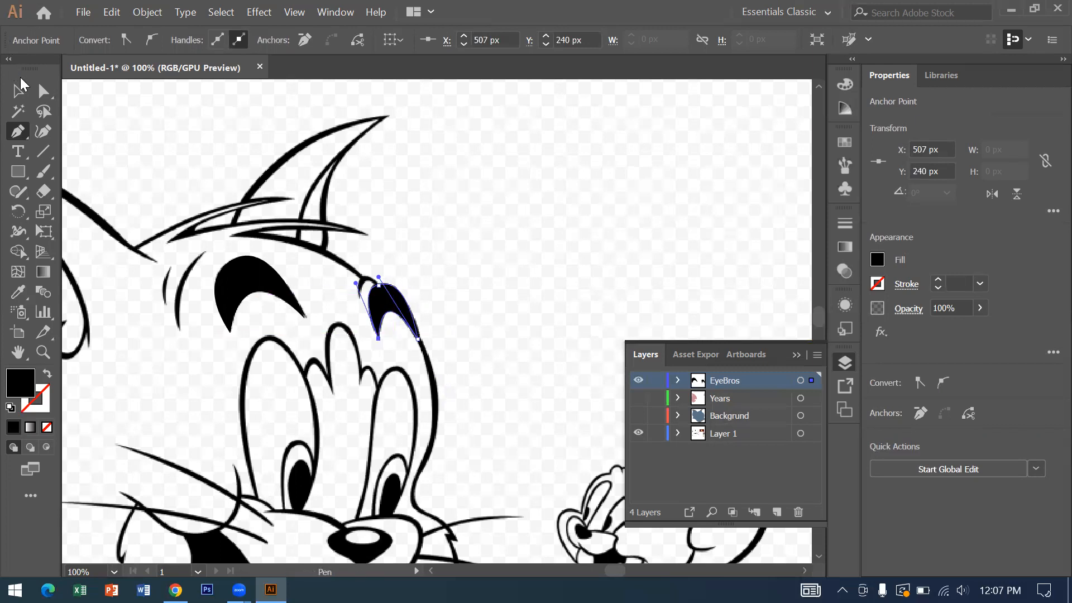
click(19, 89)
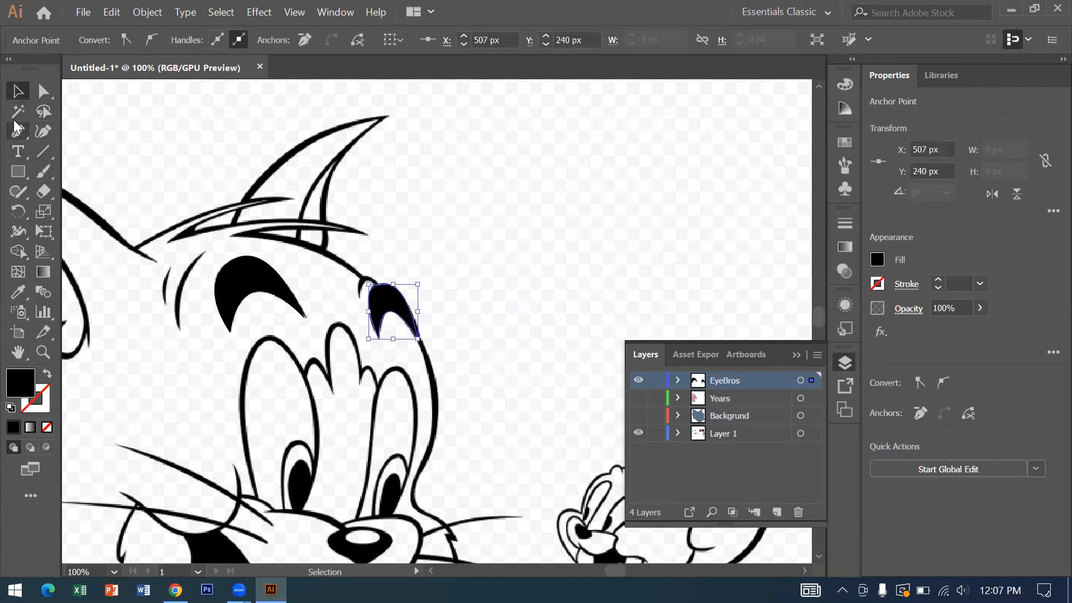
click(17, 130)
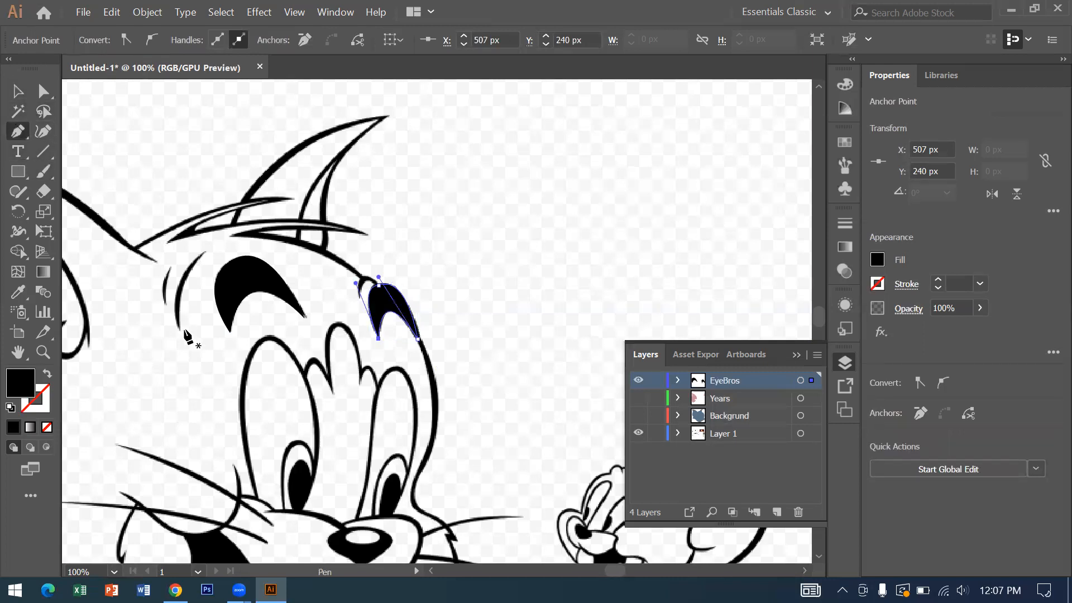
click(49, 374)
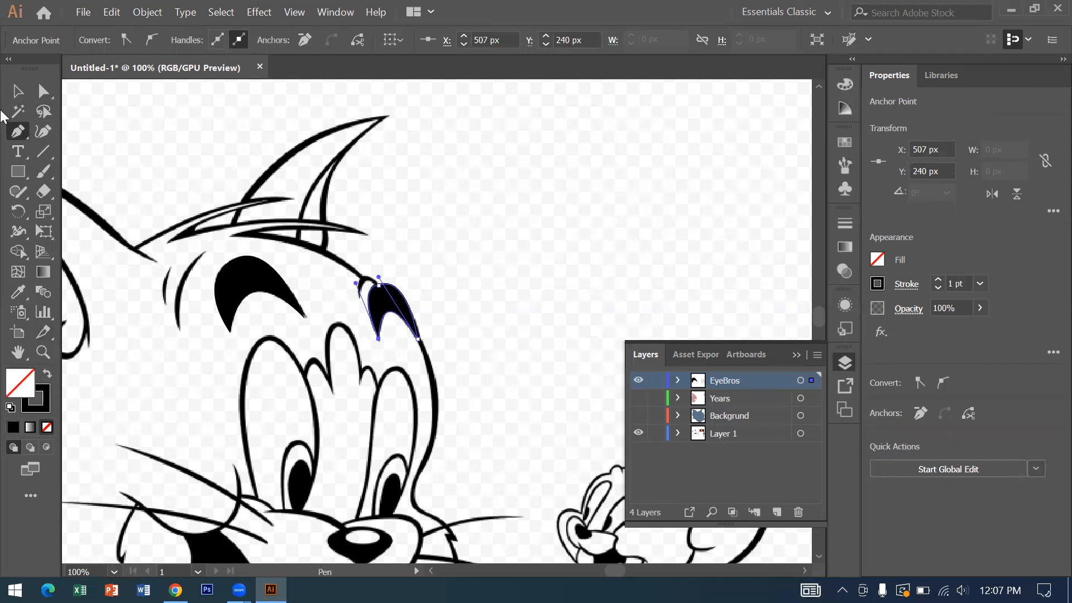
click(17, 90)
drag(439, 242, 360, 345)
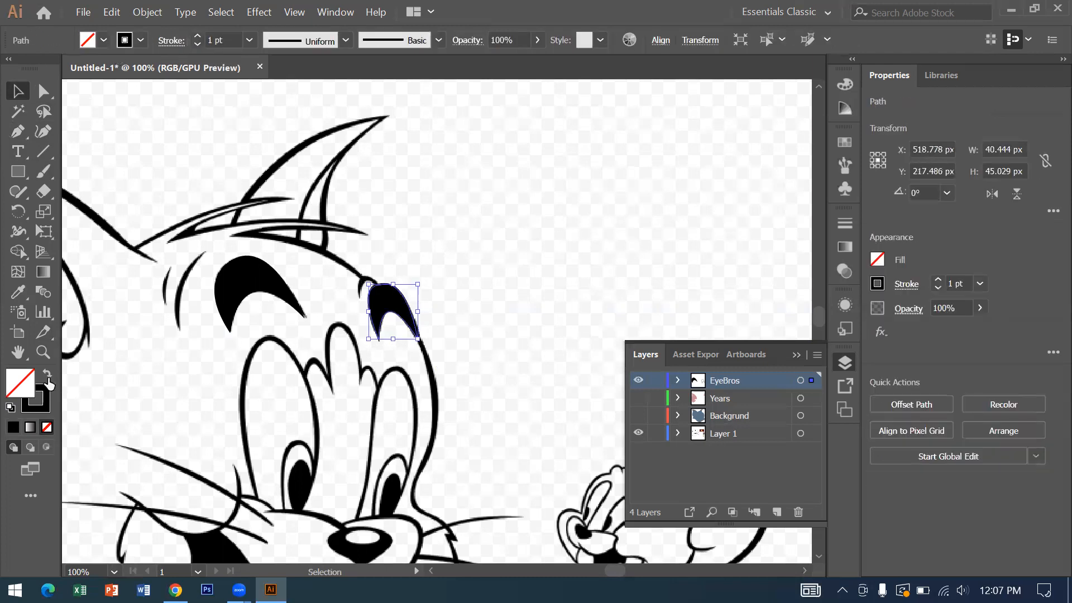
click(47, 375)
click(182, 413)
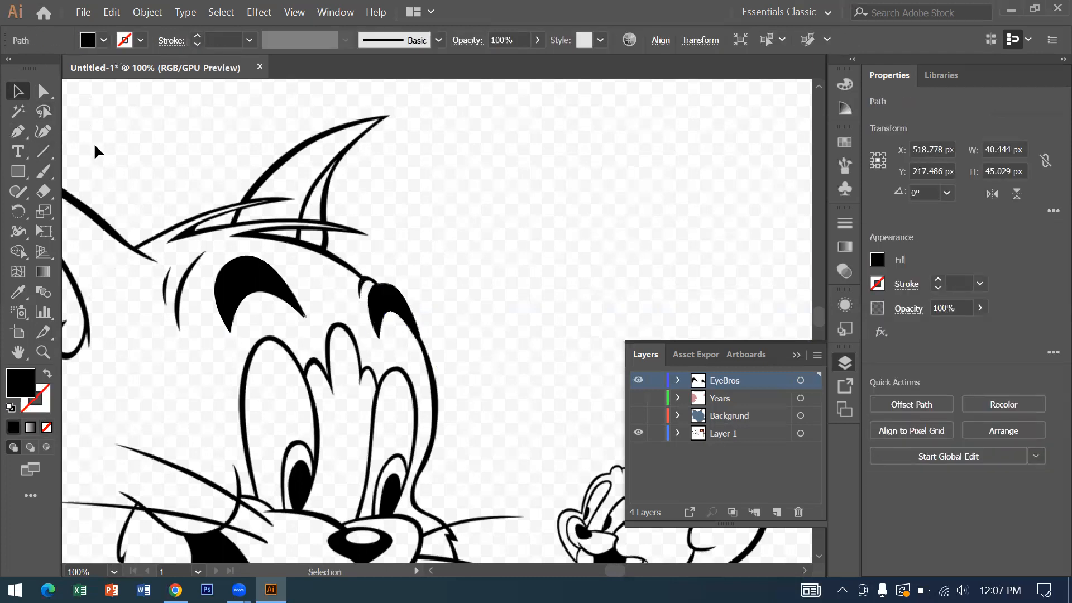
- Set the stroke to red and trace the longer crease line beside the near eyebrow as a single curve up to its upper tip
click(140, 40)
click(59, 69)
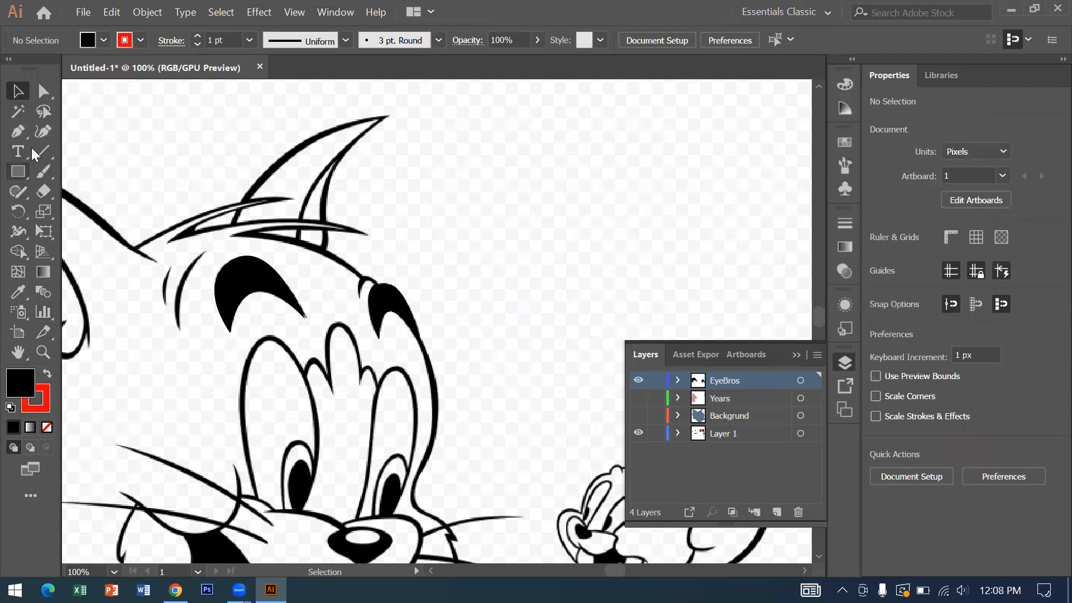
click(17, 135)
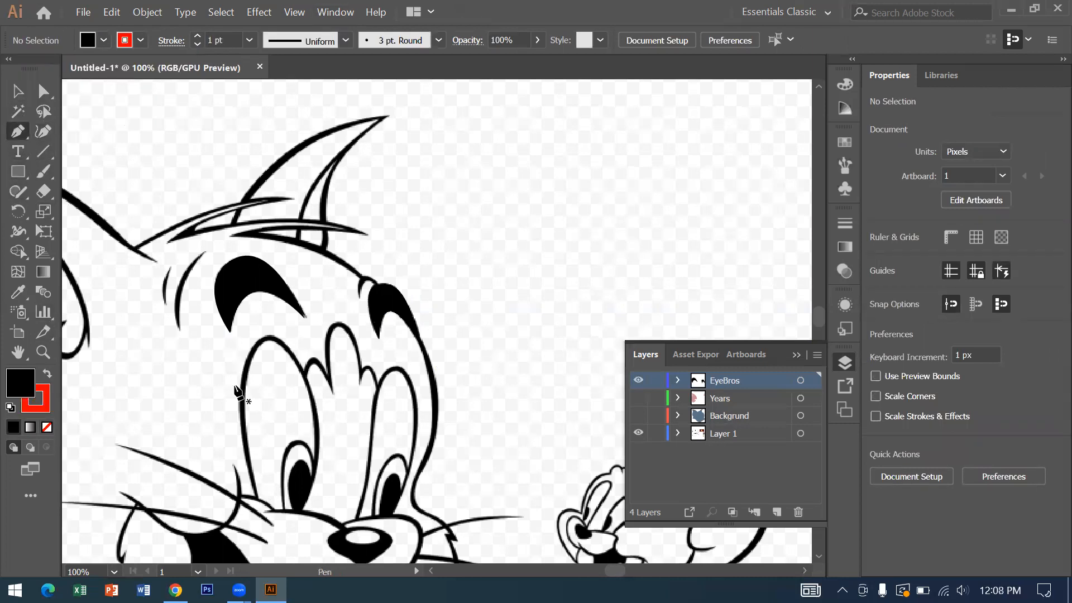
click(180, 332)
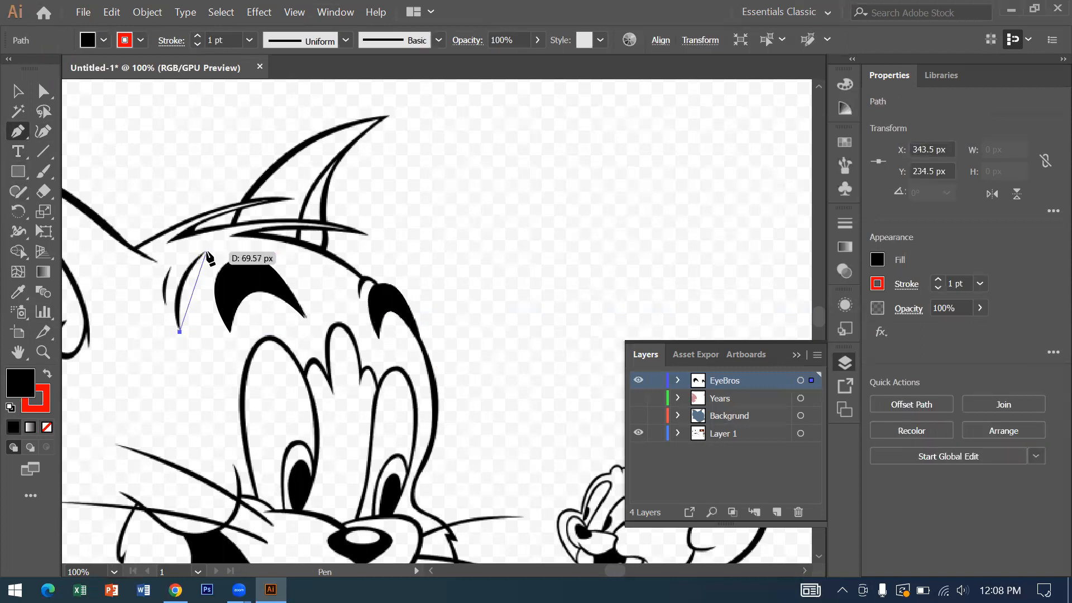
drag(207, 252, 247, 227)
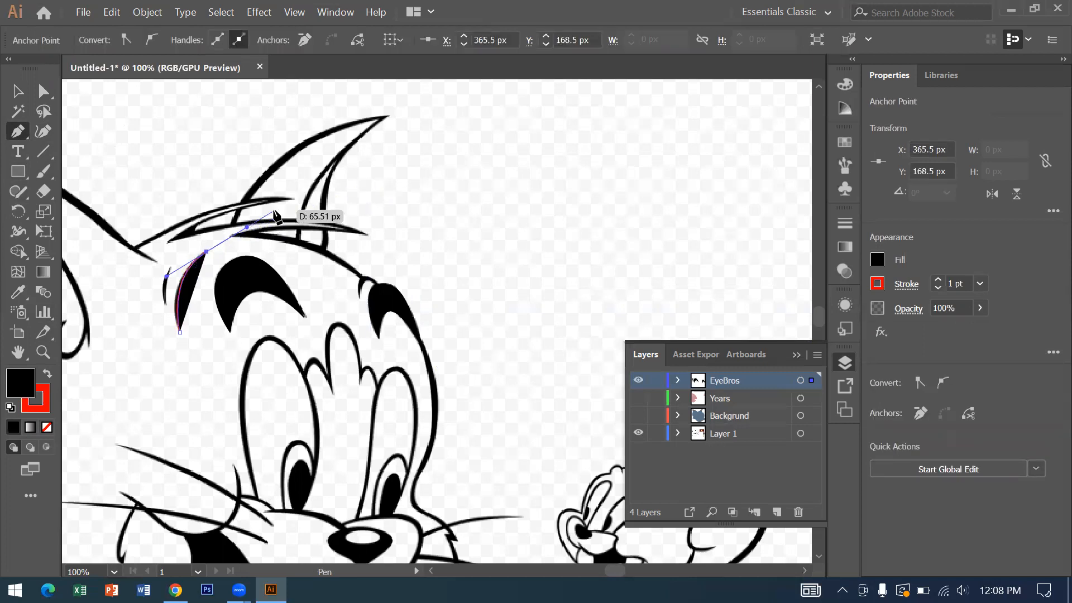
key(ctrl+z)
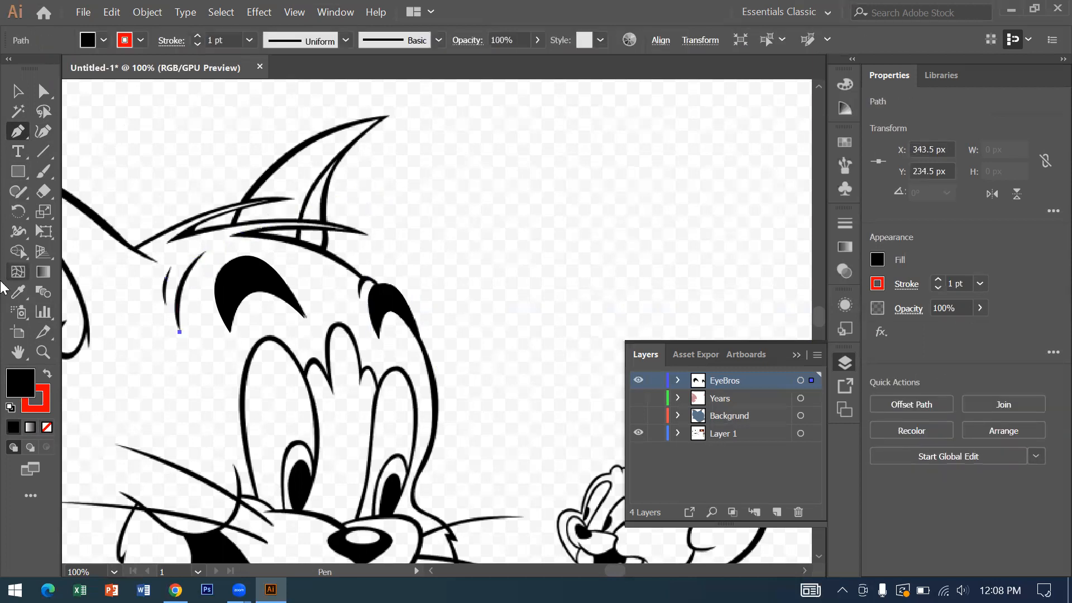
click(16, 92)
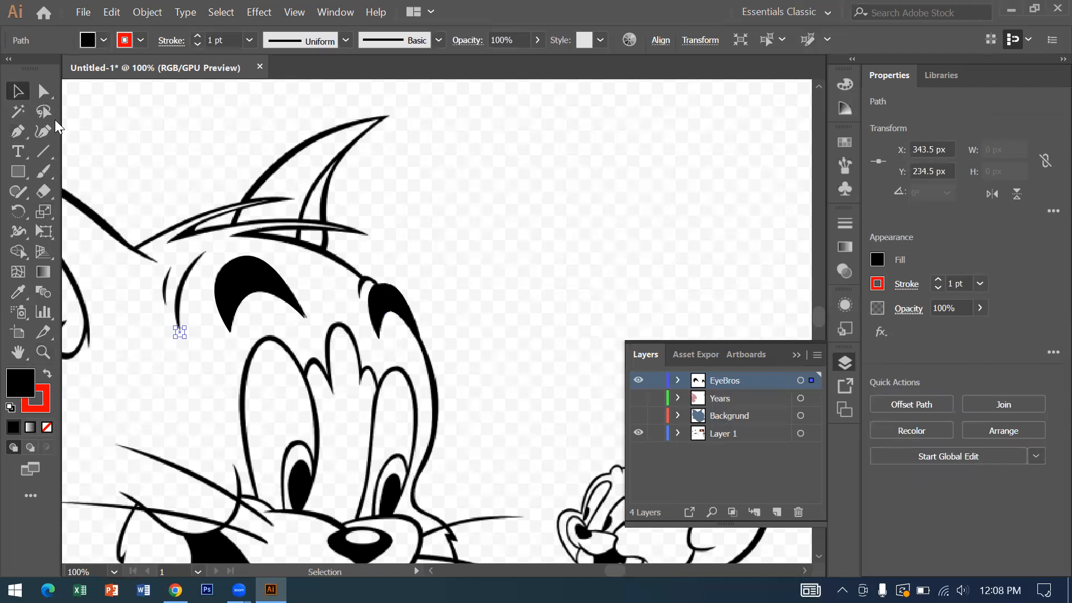
click(187, 302)
key(ctrl+z)
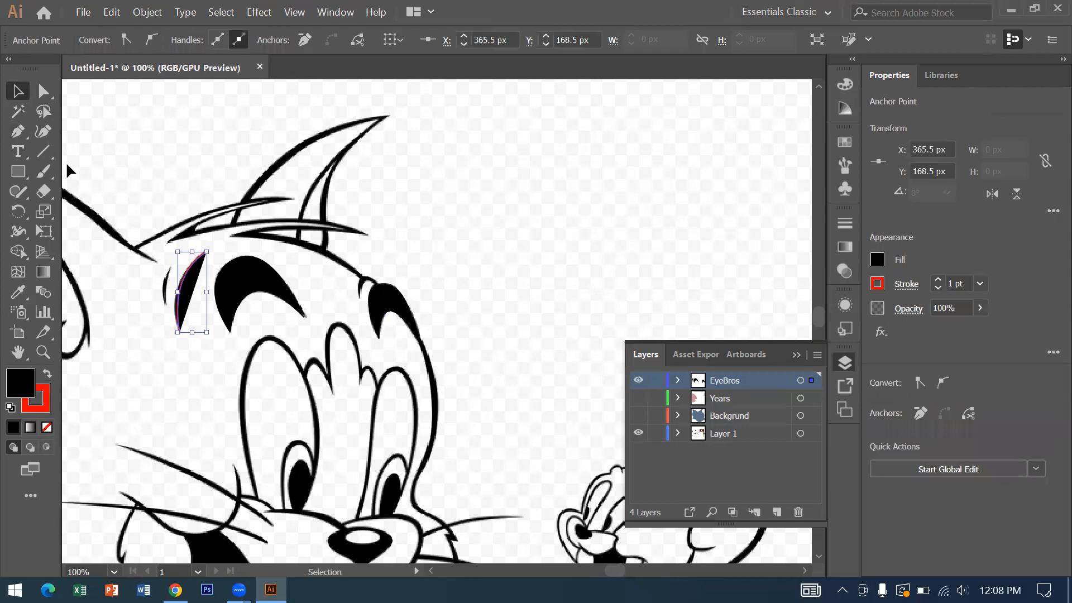
- Remove the crease line's fill and give its stroke a 2 pt weight with the width profile that tapers at both ends
click(190, 193)
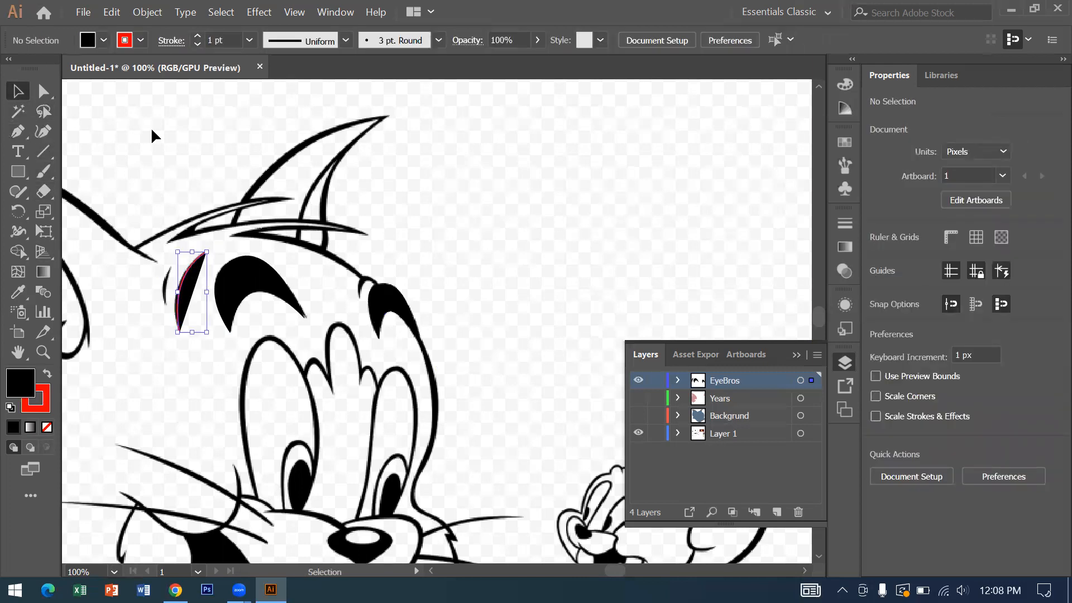
click(104, 41)
click(11, 68)
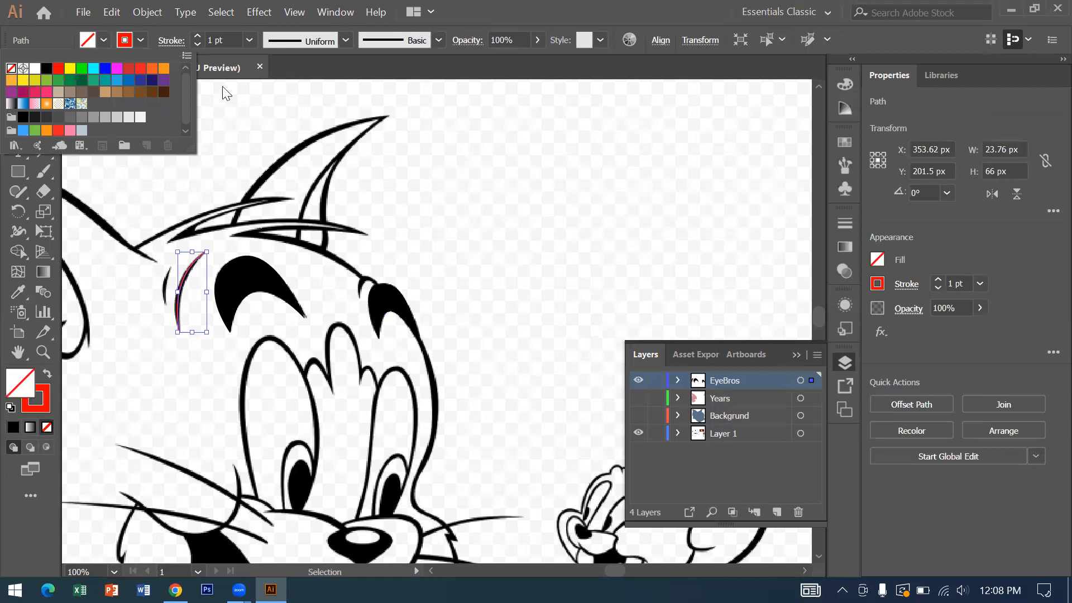
click(198, 37)
click(198, 37)
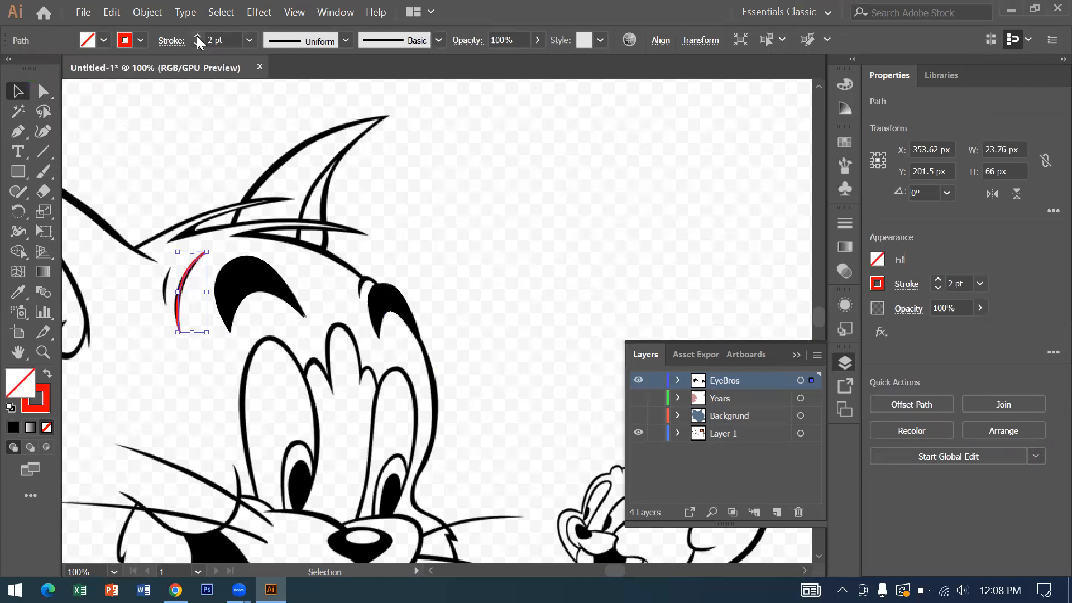
click(346, 40)
click(301, 92)
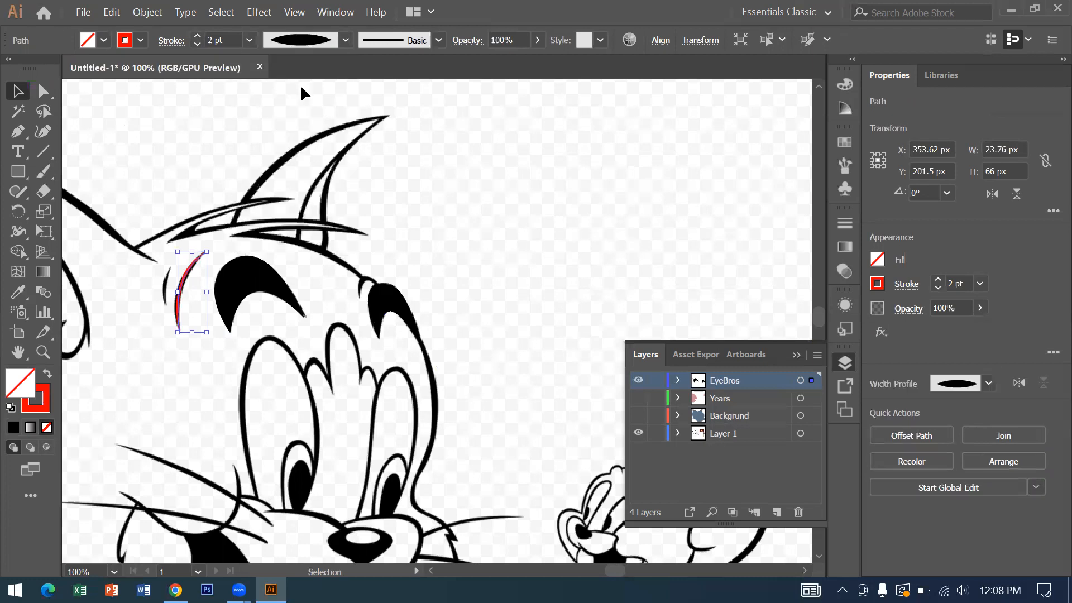
- Change the stroke colour of the longer crease line beside the near eyebrow to black
click(390, 247)
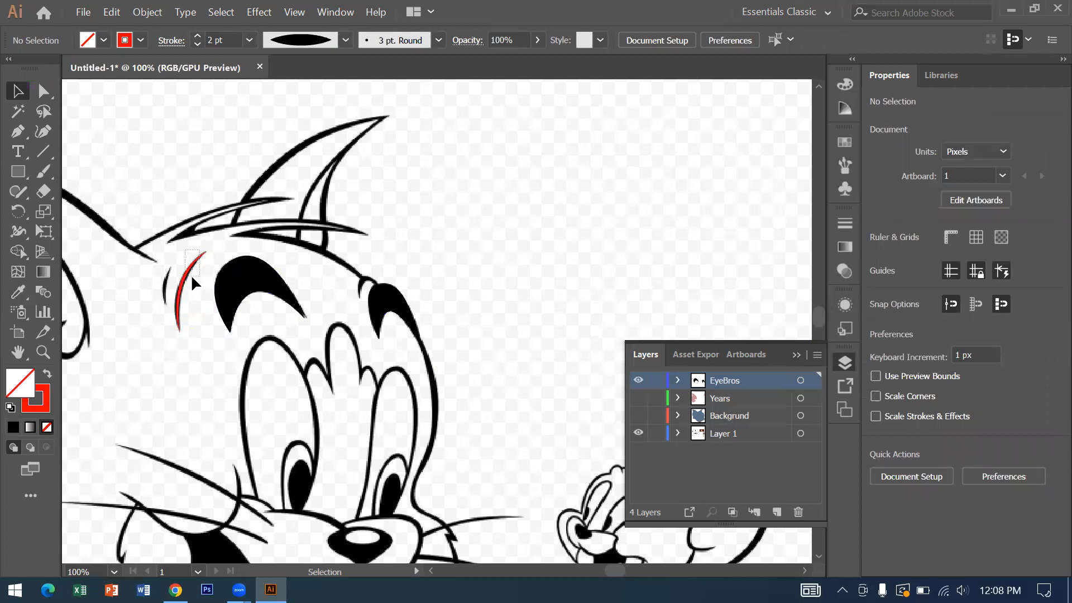
click(191, 274)
click(141, 40)
click(46, 69)
key(Escape)
key(a)
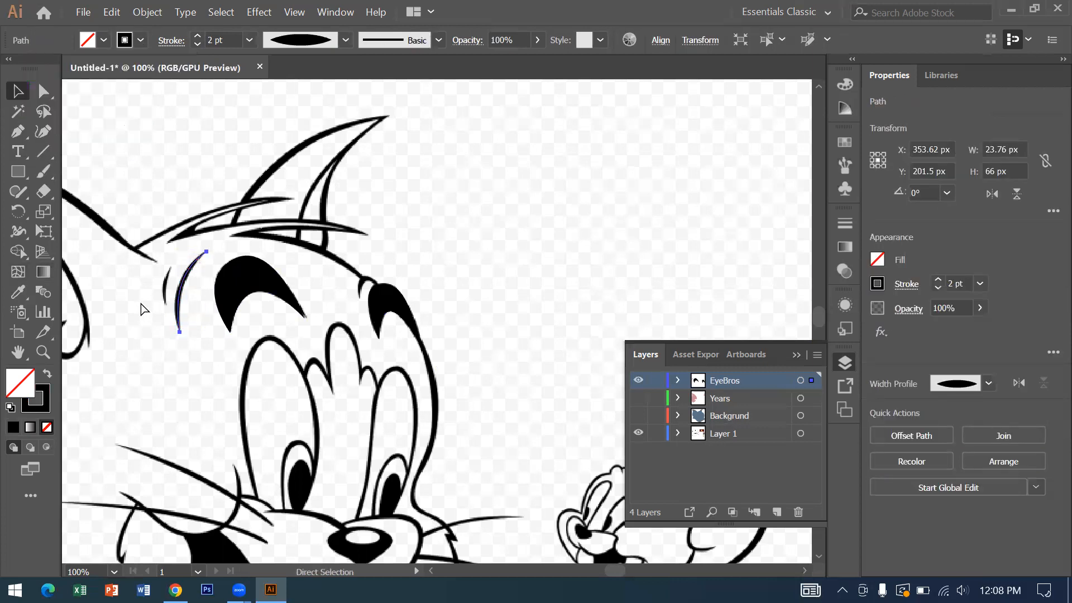
- Trace the shorter crease line beside the longer one as a single curve from its lower tip to its upper tip
key(ctrl+equal)
key(ctrl+equal)
drag(389, 359, 329, 321)
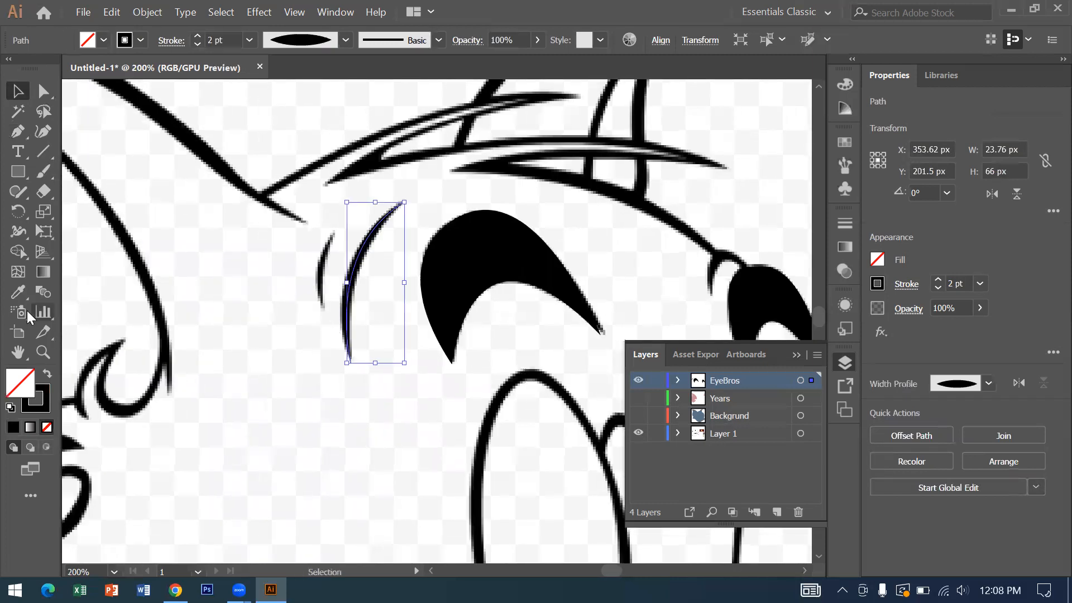
click(14, 135)
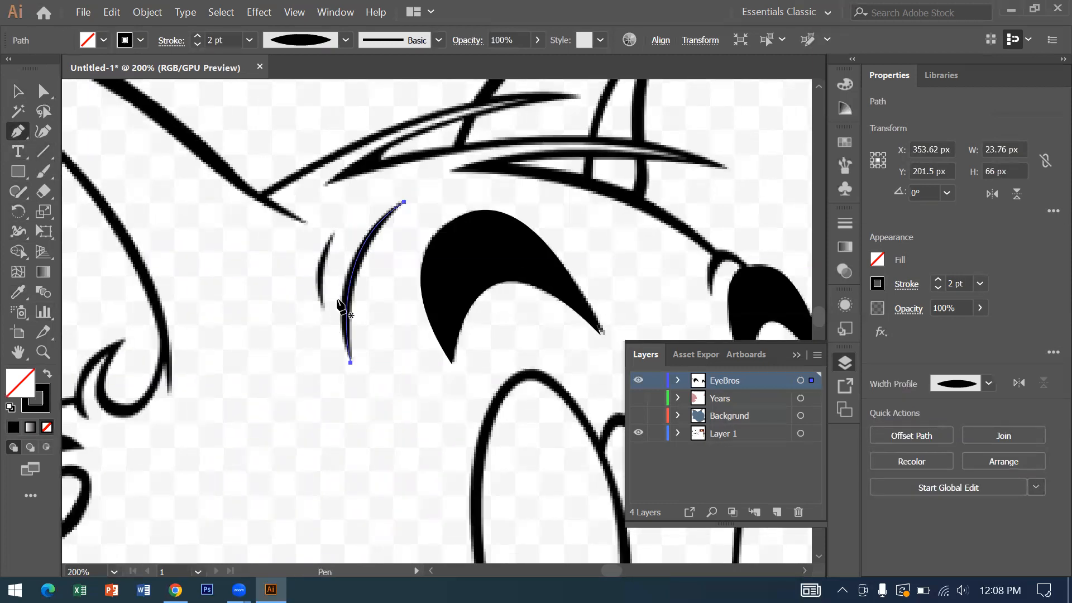
click(324, 306)
drag(333, 233, 356, 200)
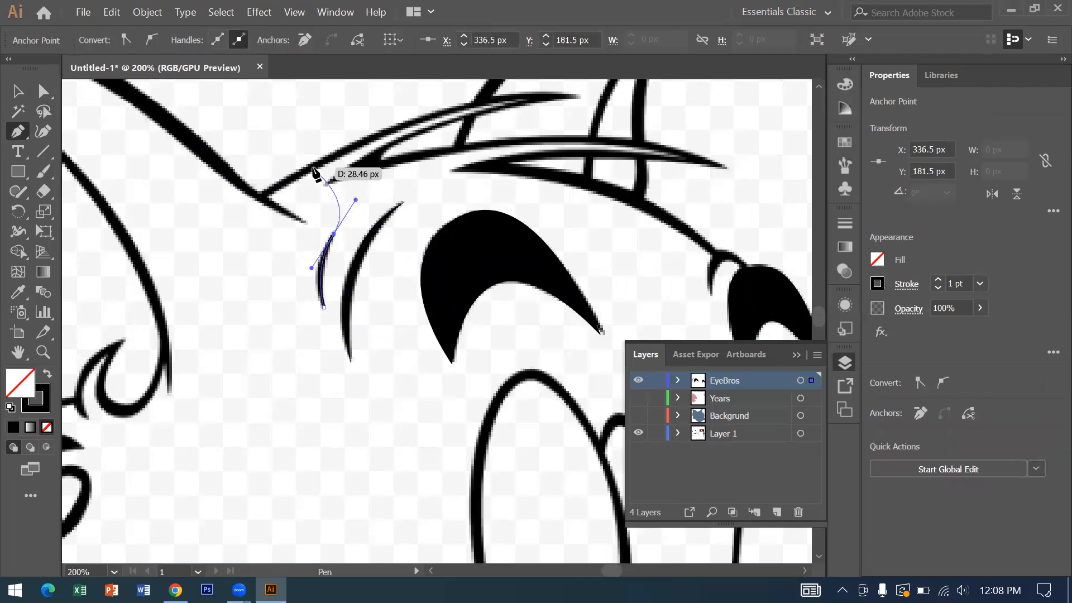
key(v)
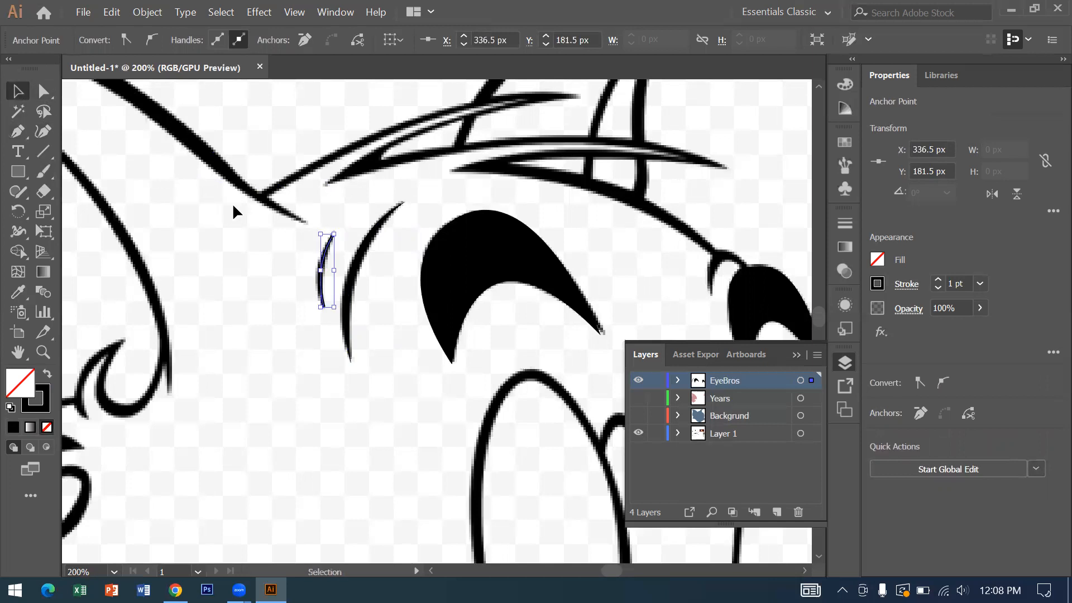
- Give the shorter crease line a 2 pt stroke with the width profile that tapers at both ends
drag(262, 250, 324, 310)
click(197, 37)
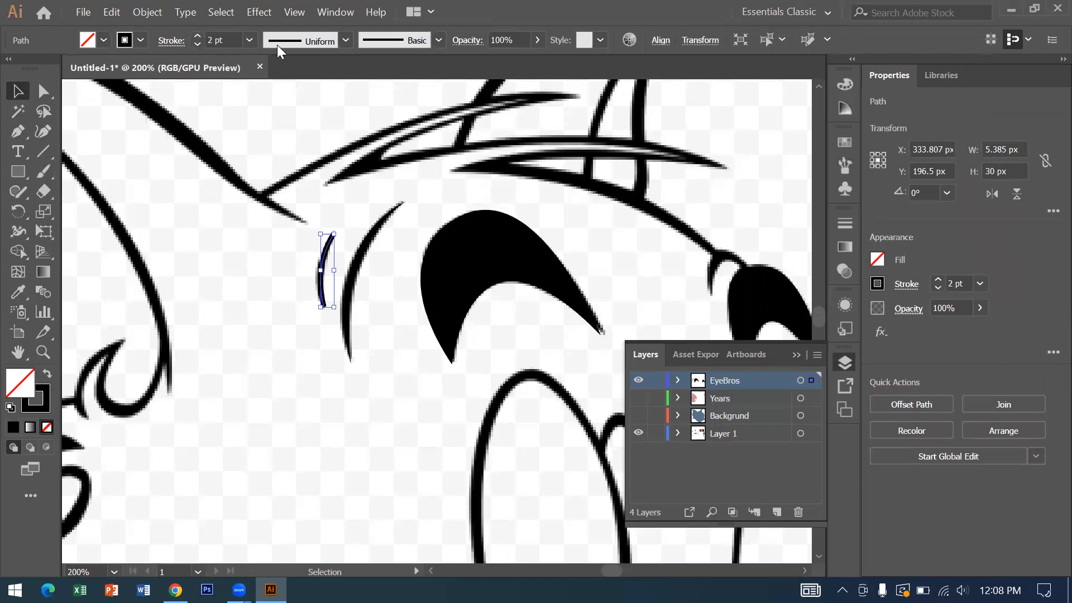
click(346, 40)
click(297, 75)
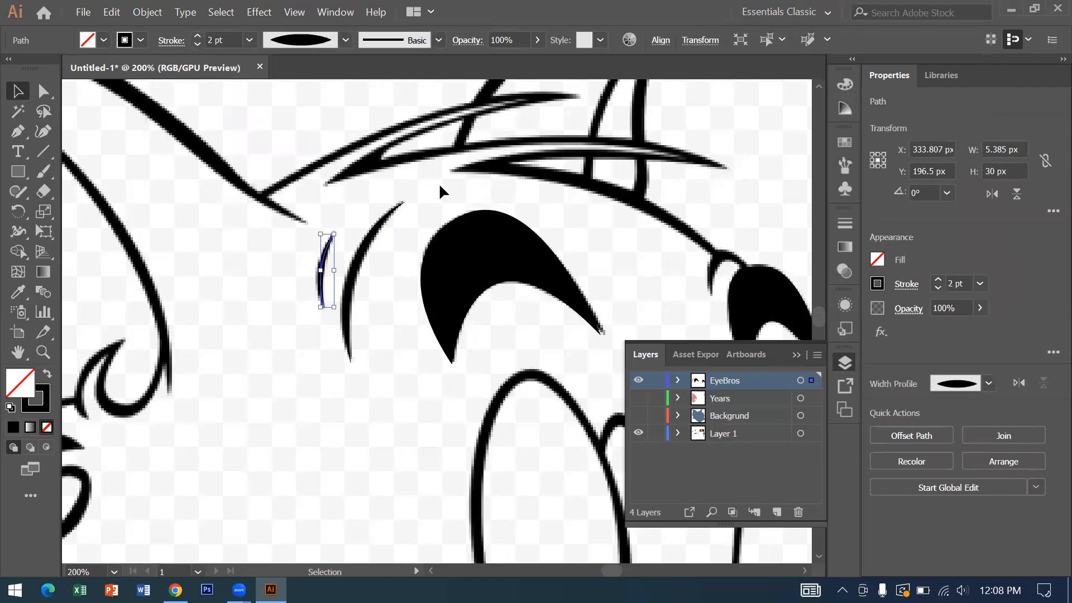
click(569, 206)
- Trace the small hooked crease beside the far eyebrow as one curve from its lower tip to the eyebrow's edge
drag(454, 206, 60, 182)
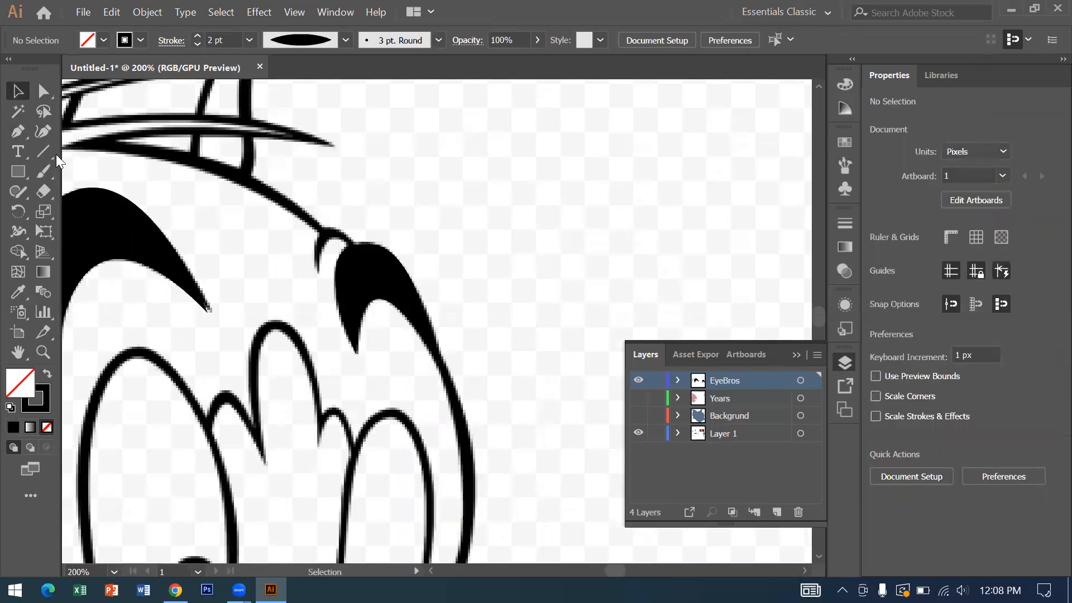
click(19, 132)
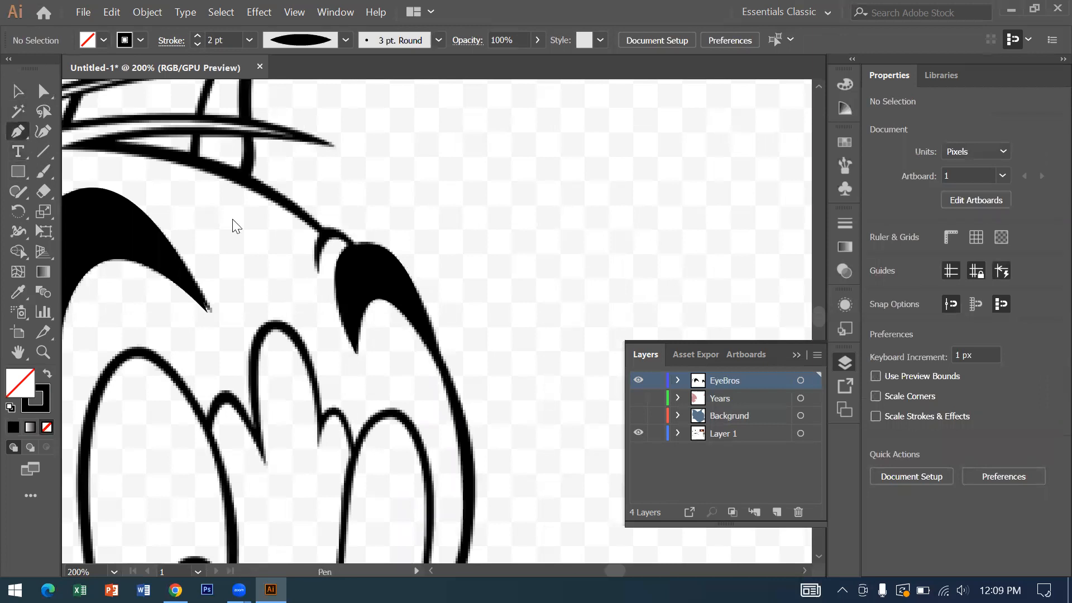
click(317, 270)
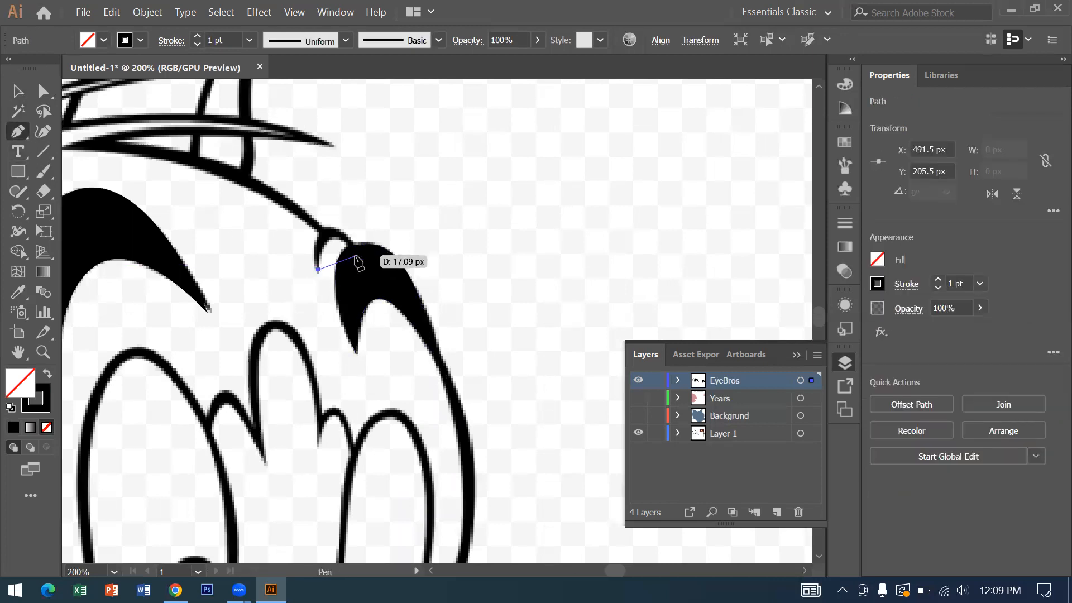
drag(355, 255, 389, 311)
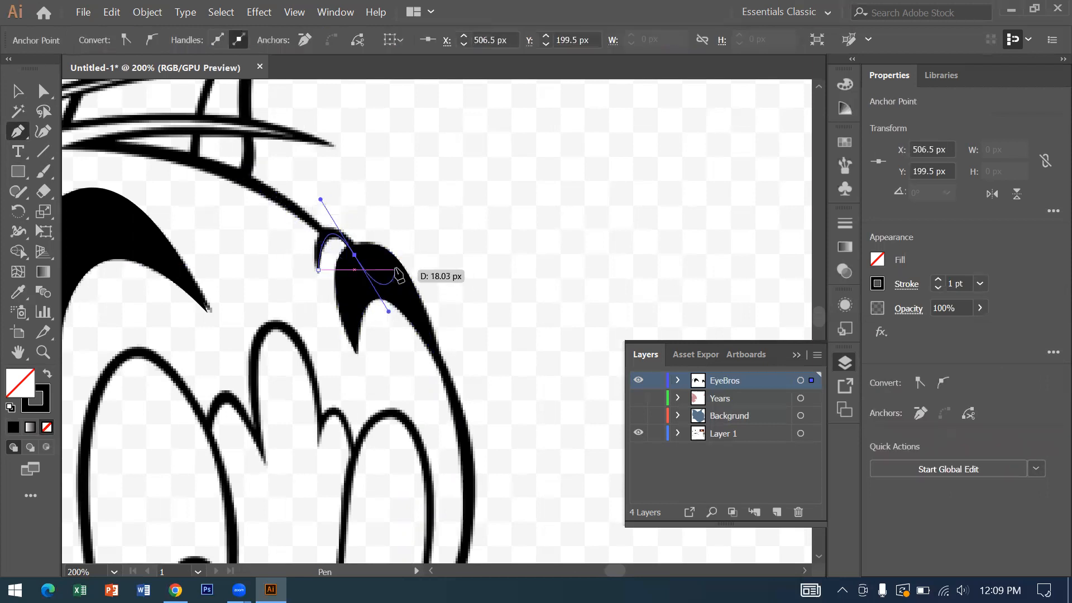
click(18, 91)
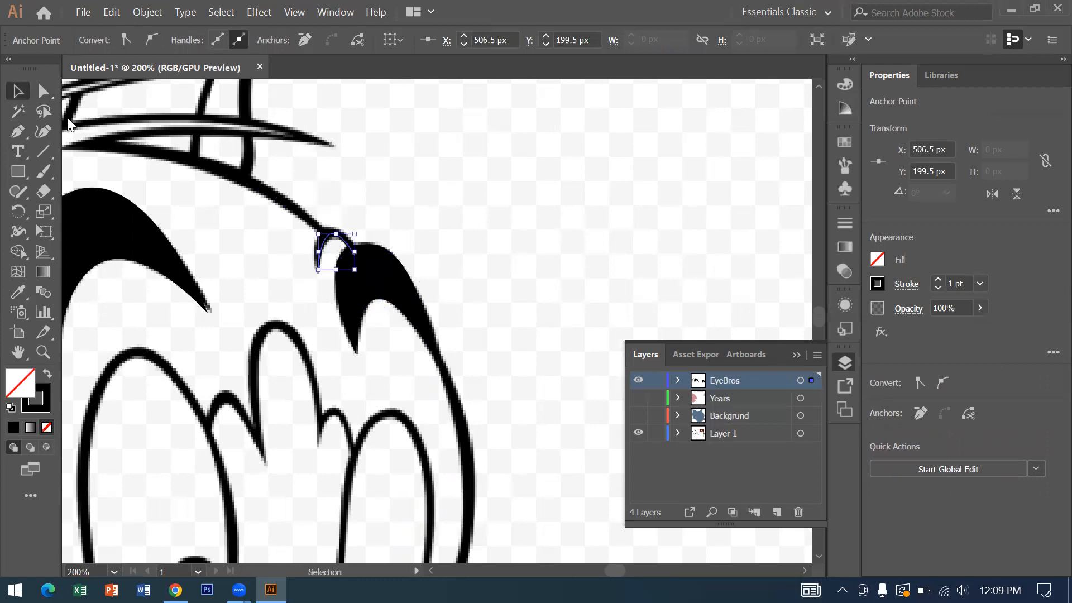
- Give the small hooked crease a 2 pt stroke with the width profile that tapers at both ends
drag(289, 230, 319, 272)
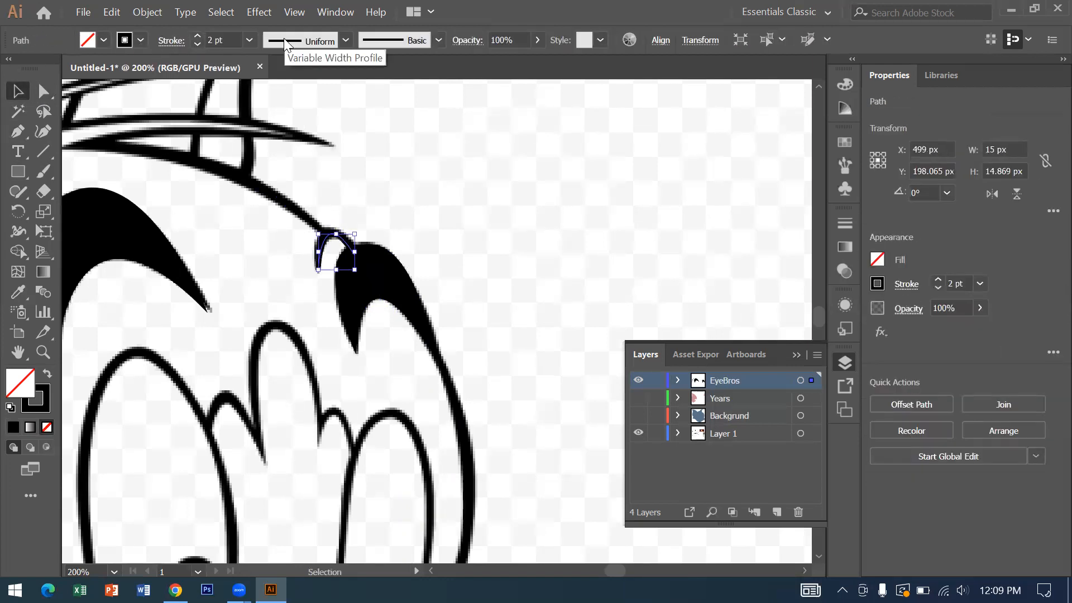
click(346, 40)
click(303, 80)
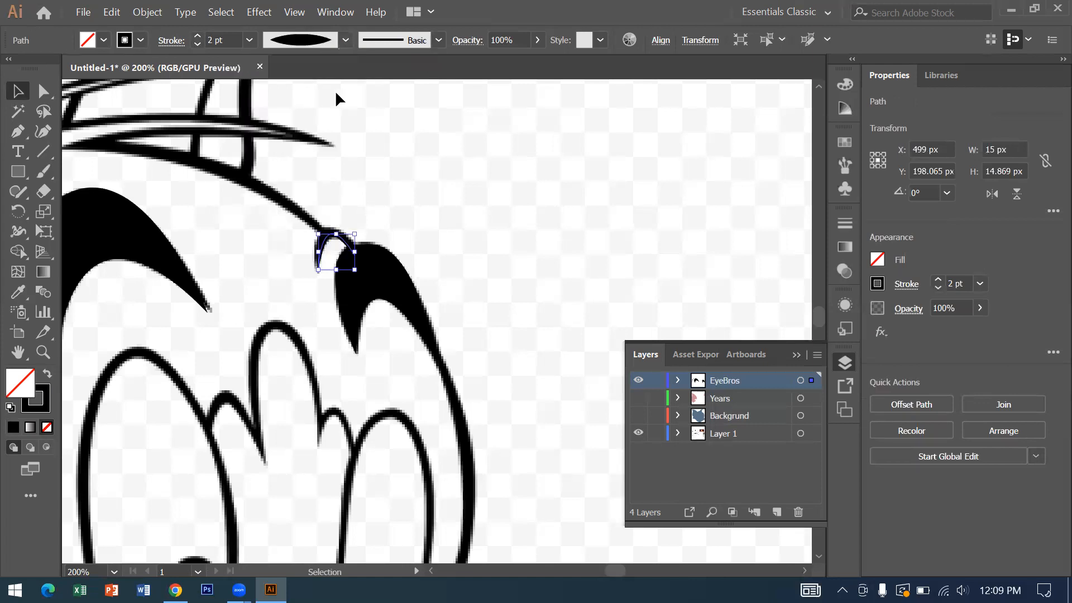
- Show the Backgrund and Years layers again and fit the whole artboard in view
click(638, 415)
click(638, 397)
click(544, 329)
key(ctrl+0)
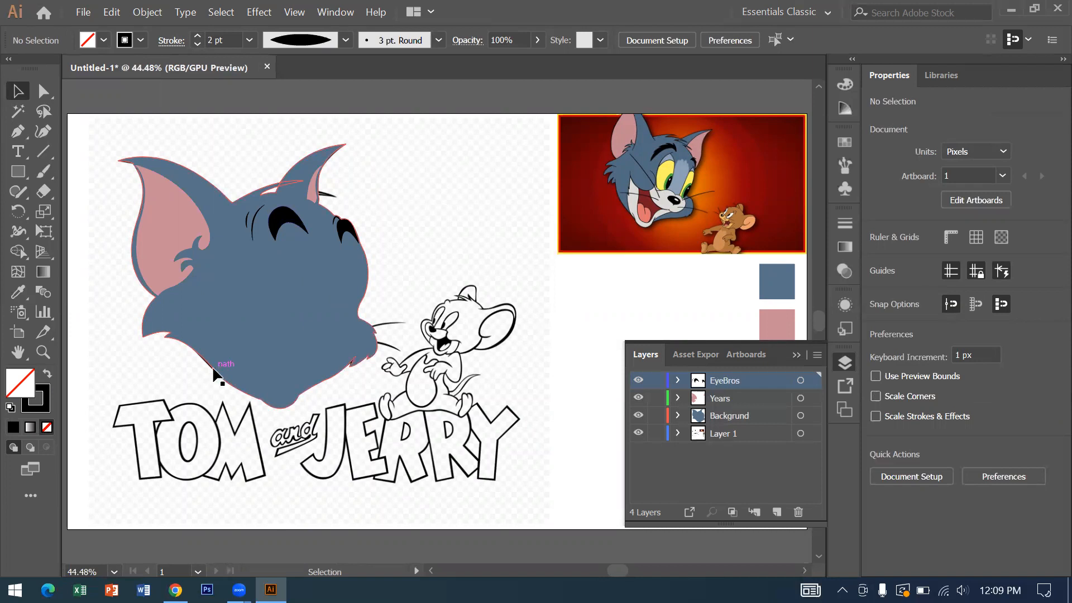
- Give the pink inner shape of Tom's larger ear a 3 pt black stroke aligned to the inside
click(153, 269)
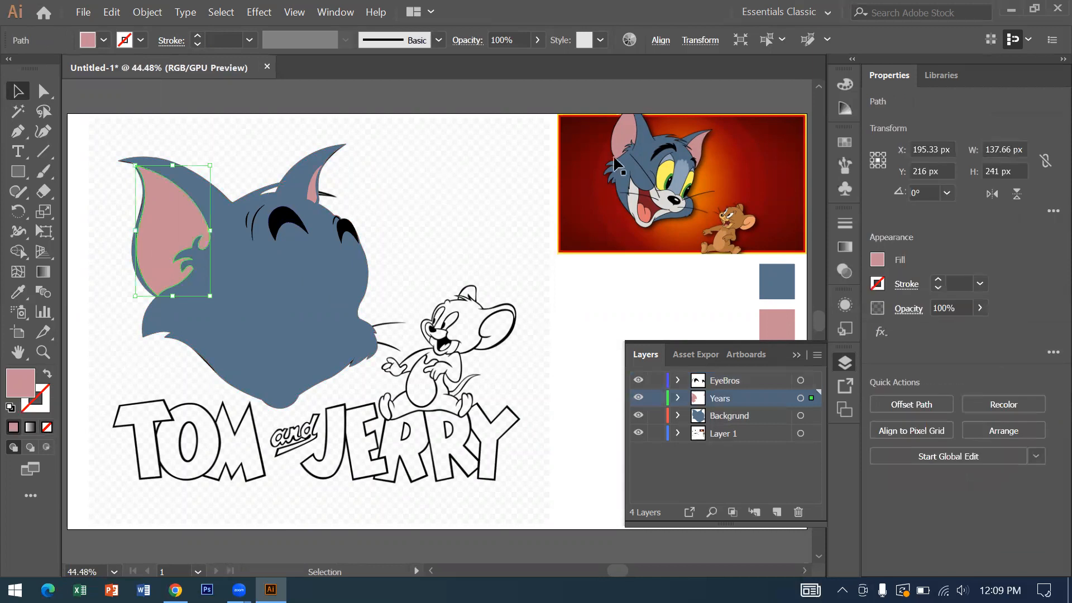
click(140, 41)
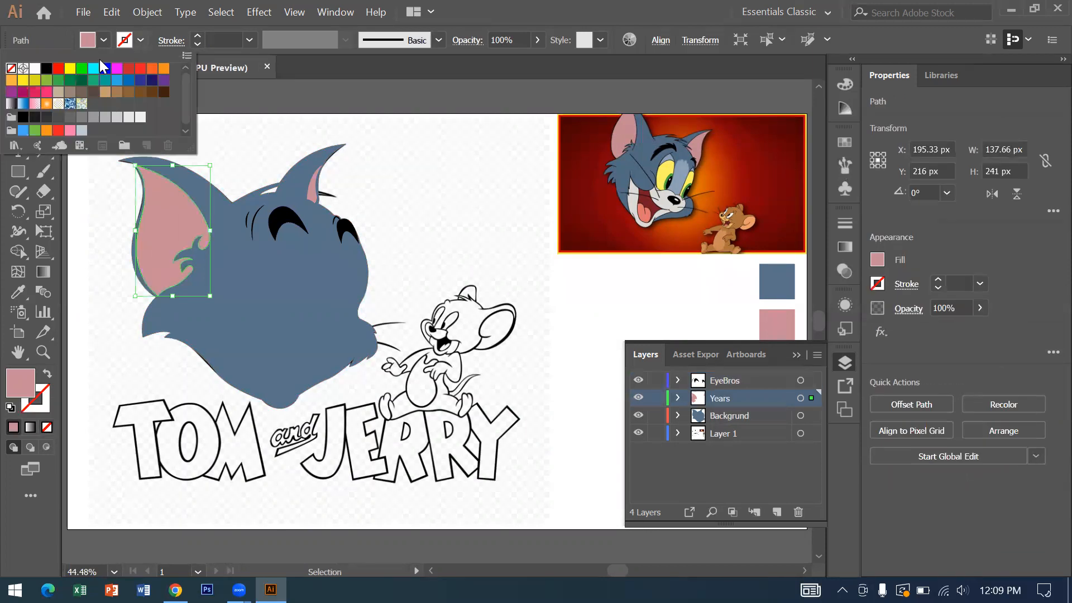
click(47, 68)
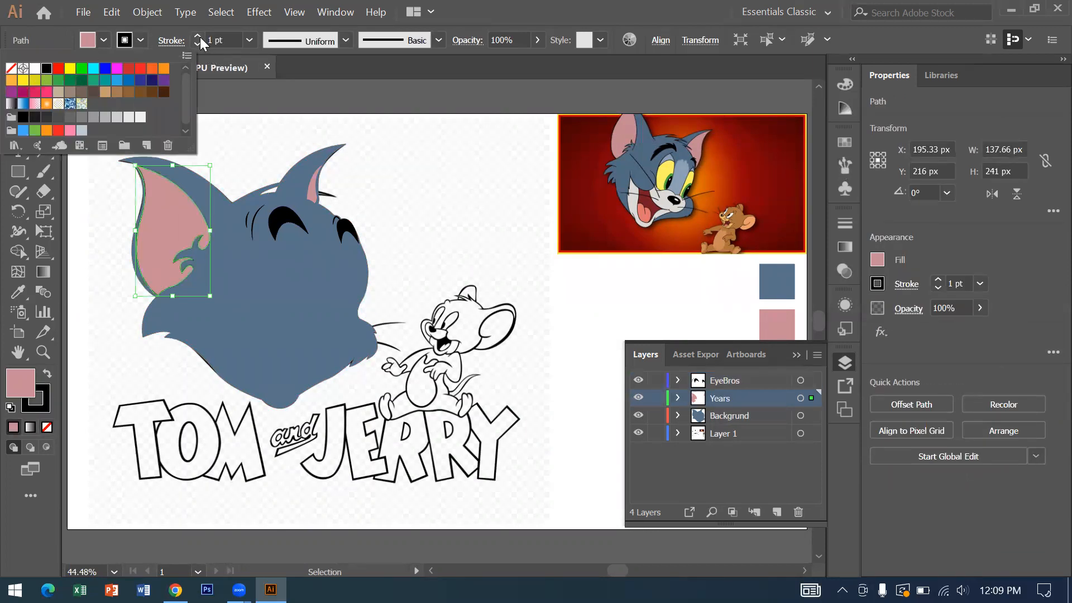
click(199, 37)
click(199, 37)
click(199, 37)
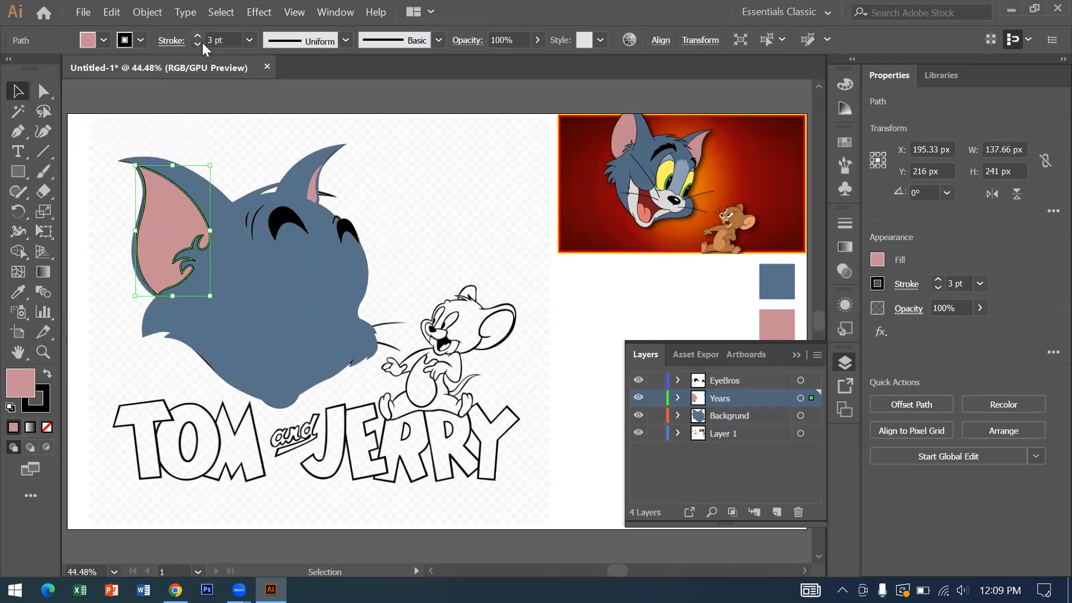
click(165, 45)
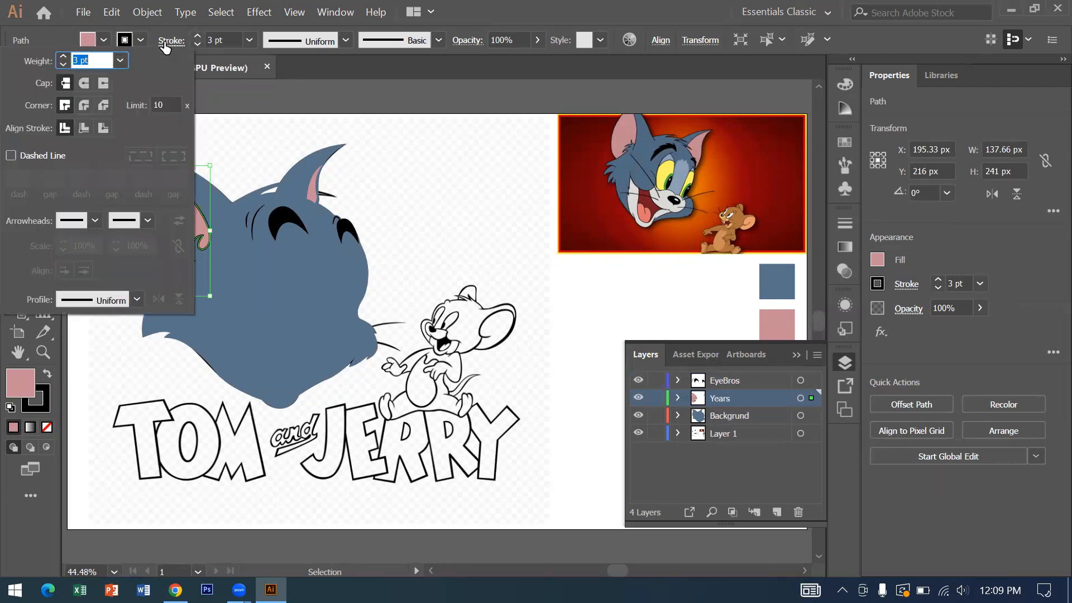
click(84, 128)
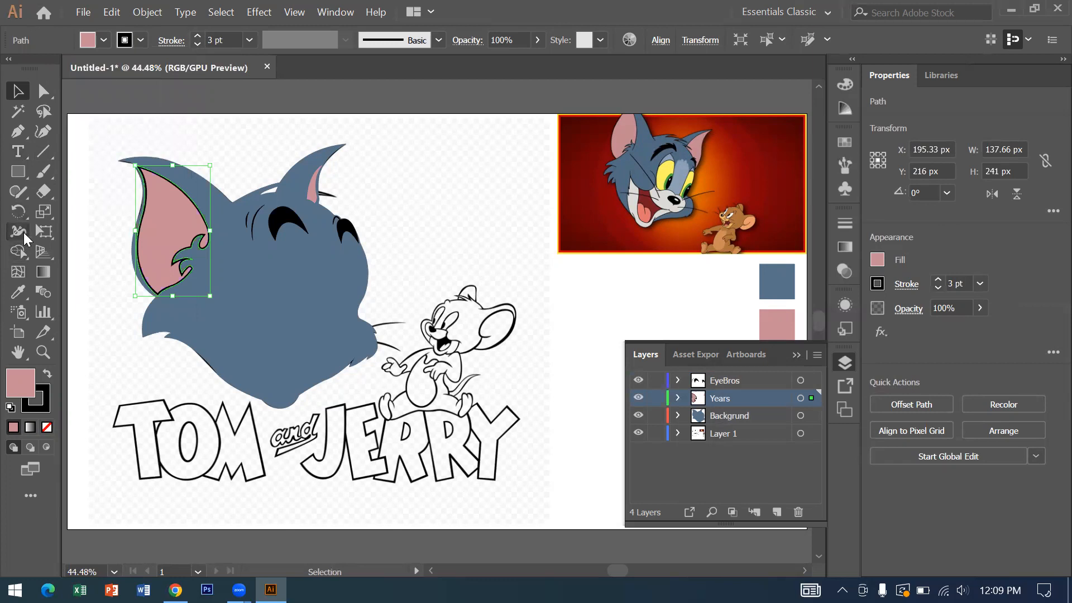
- Try to vary the thickness of the larger ear's inner outline with the Width tool
click(24, 233)
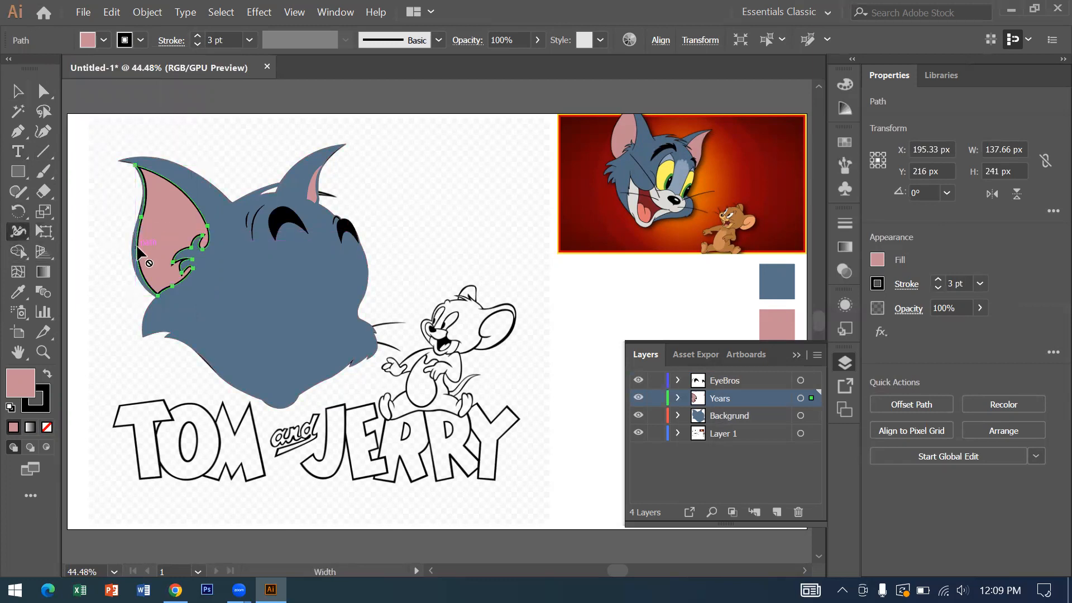
click(25, 94)
click(97, 196)
click(151, 209)
click(22, 233)
click(19, 90)
click(257, 156)
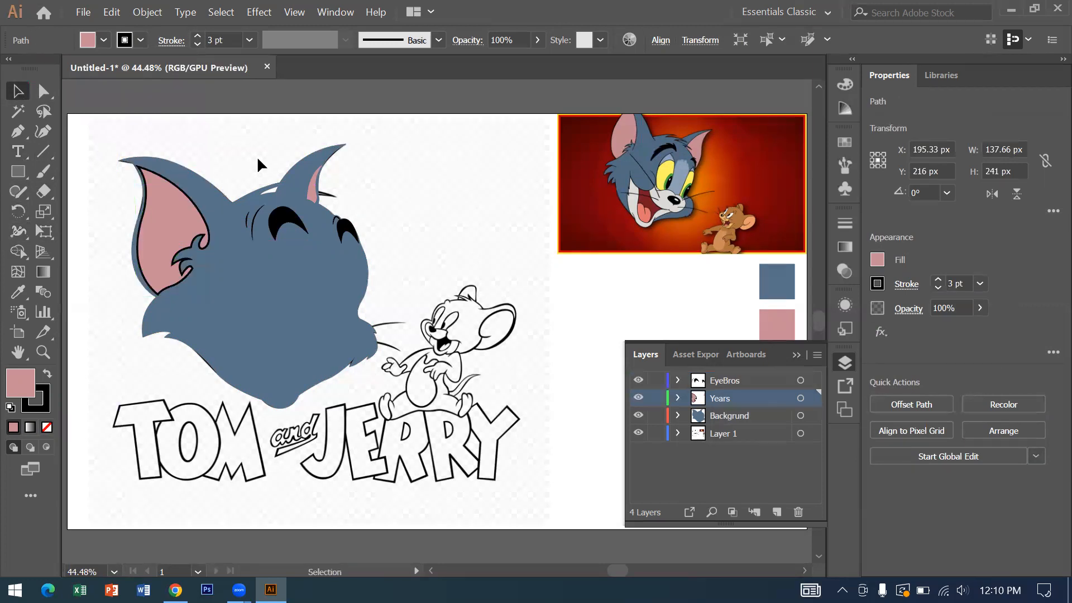